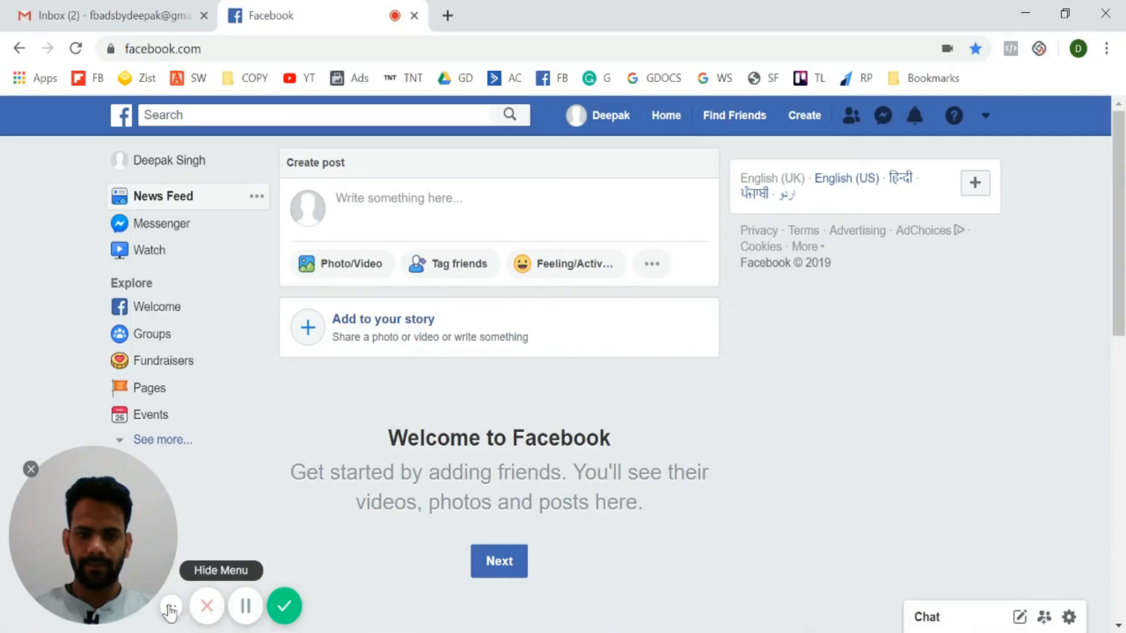
From Create > Page, choose the Community or public figure Page type.
left_click(171, 608)
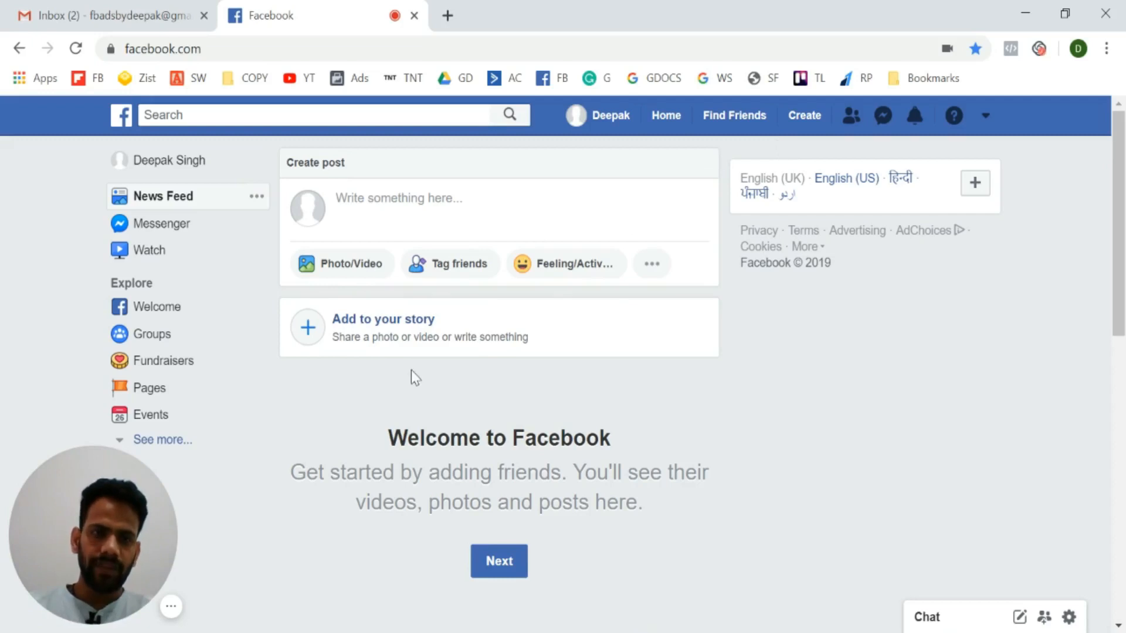
left_click(813, 123)
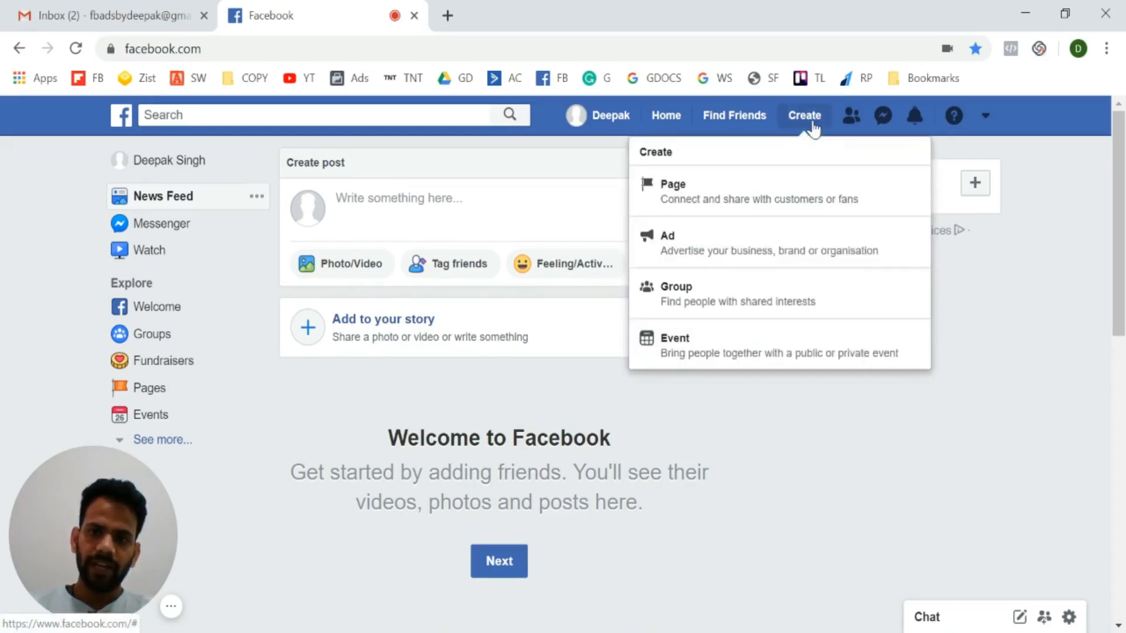
left_click(723, 204)
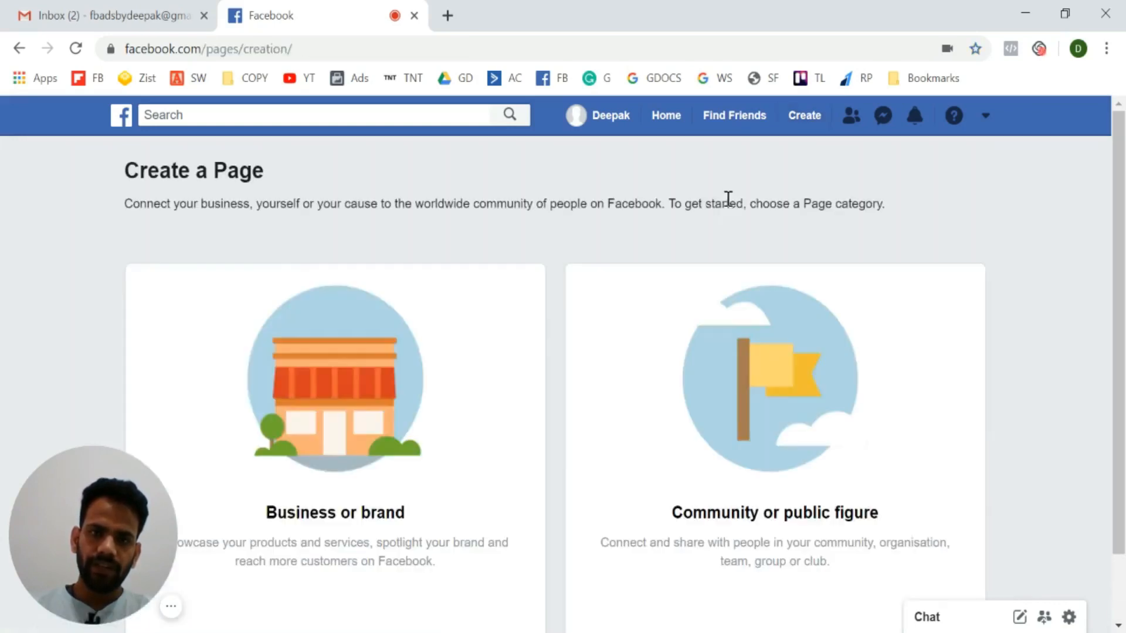
scroll(357, 477, "down", 1)
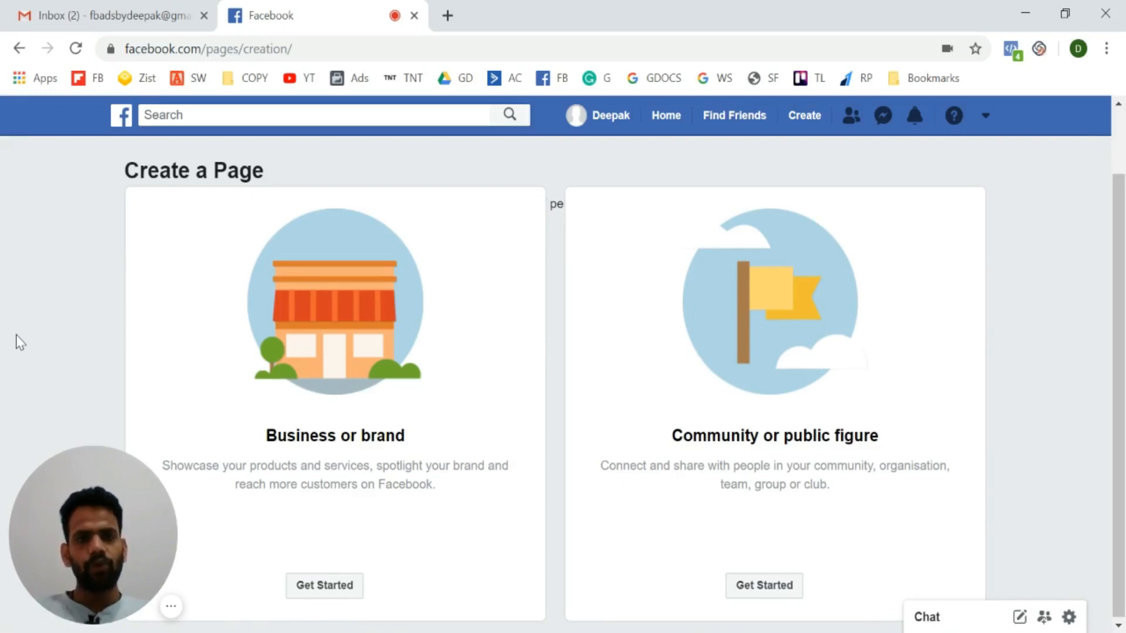
left_click(318, 589)
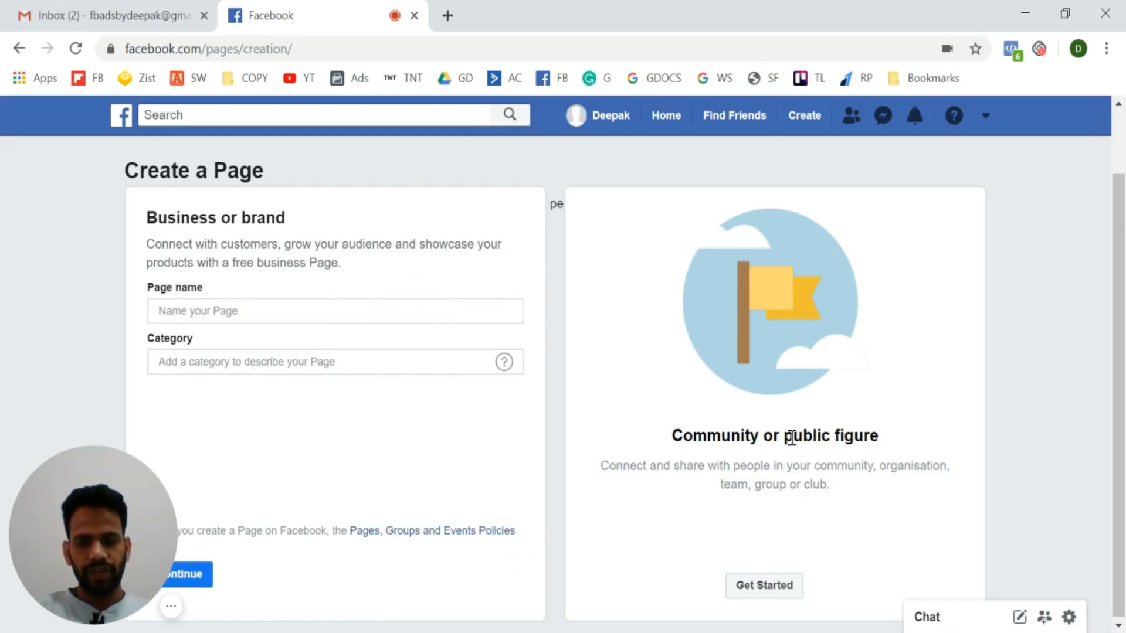
left_click(764, 585)
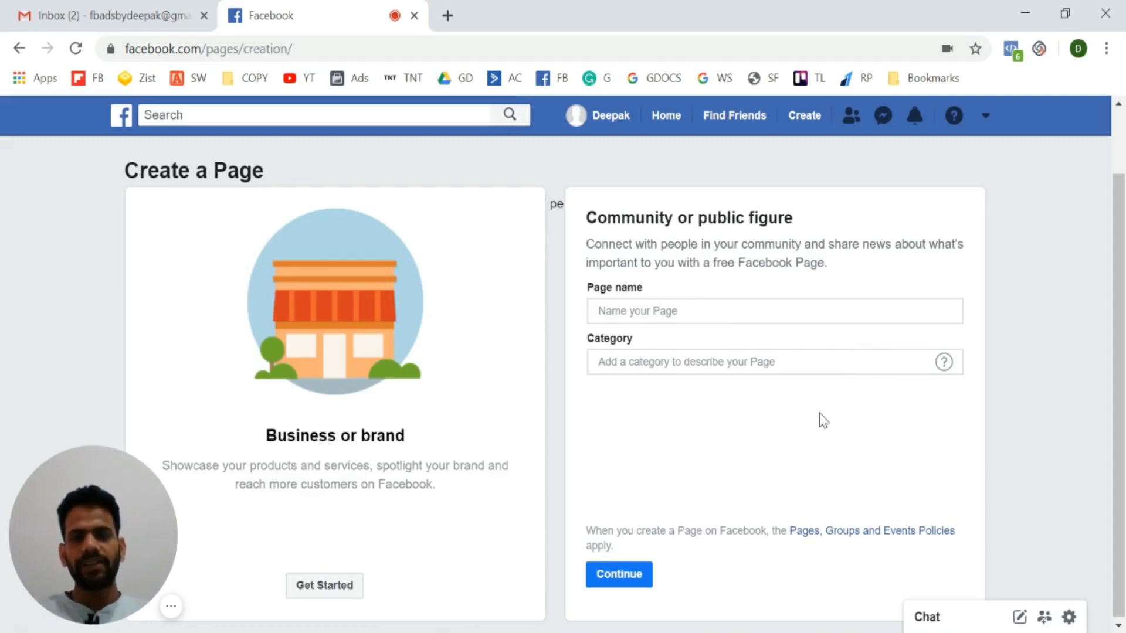
Enter the Page name 'Digital Marketing Community - DMC'.
left_click(688, 313)
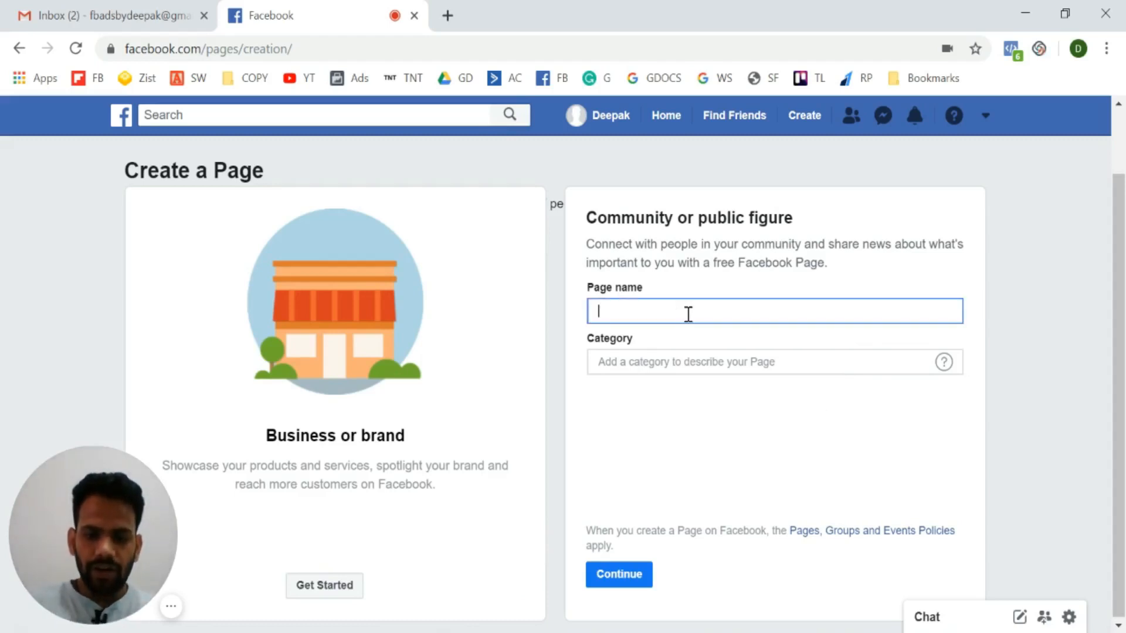
type("Digital Mast")
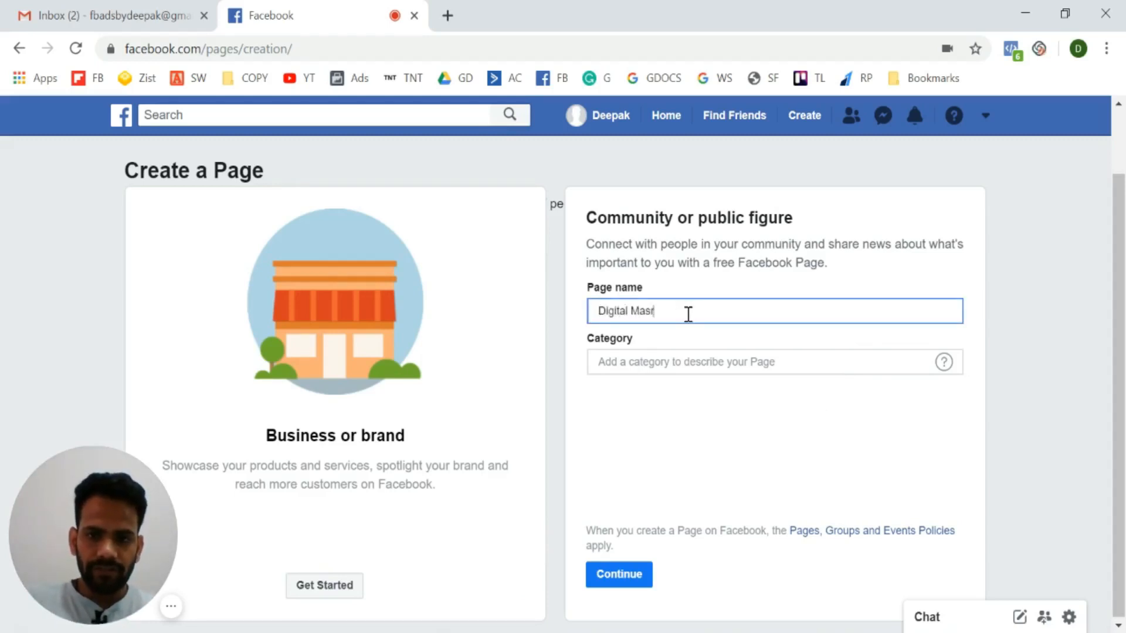
key("BackSpace")
key("BackSpace")
type("arketing")
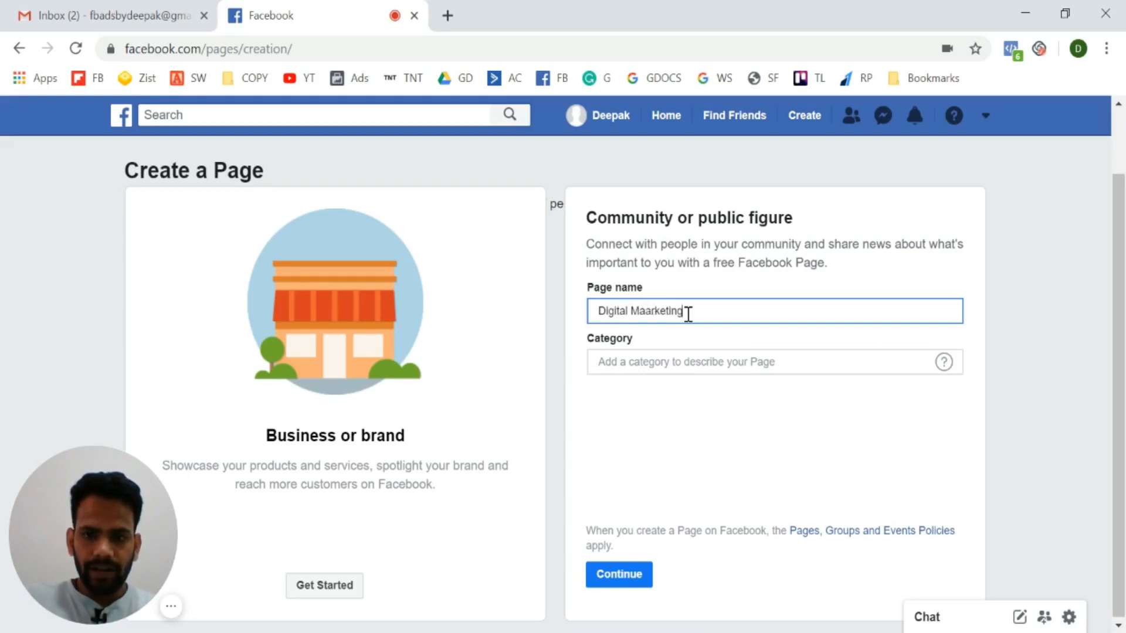
type(" Co")
key("BackSpace")
key("BackSpace")
key("BackSpace")
key("BackSpace")
key("BackSpace")
key("BackSpace")
key("BackSpace")
key("BackSpace")
key("BackSpace")
key("BackSpace")
key("BackSpace")
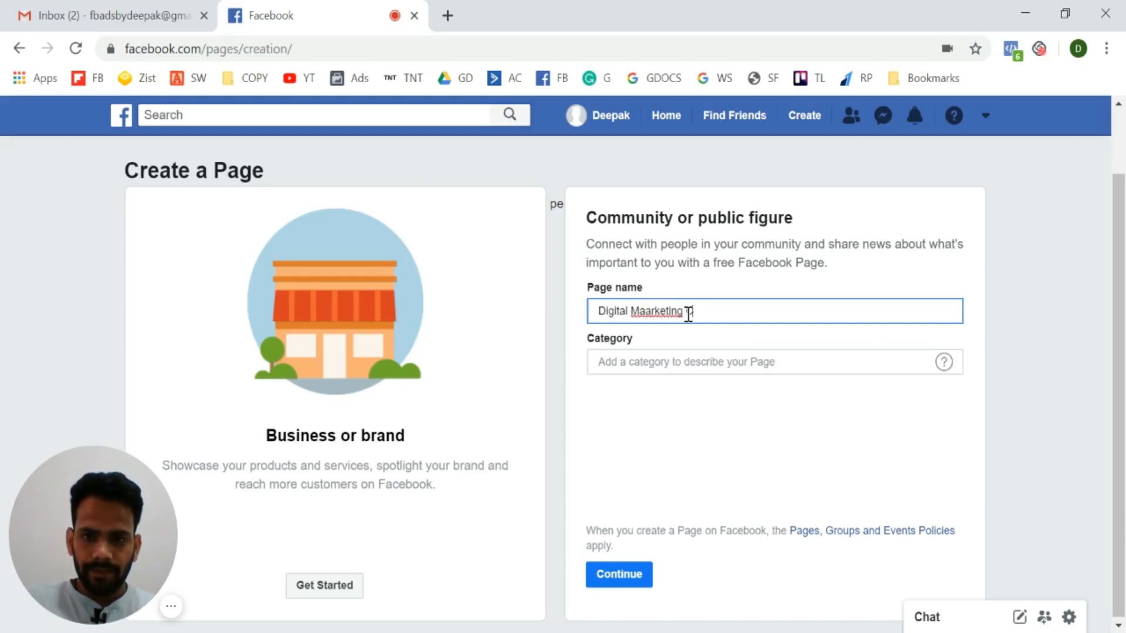
type("rket")
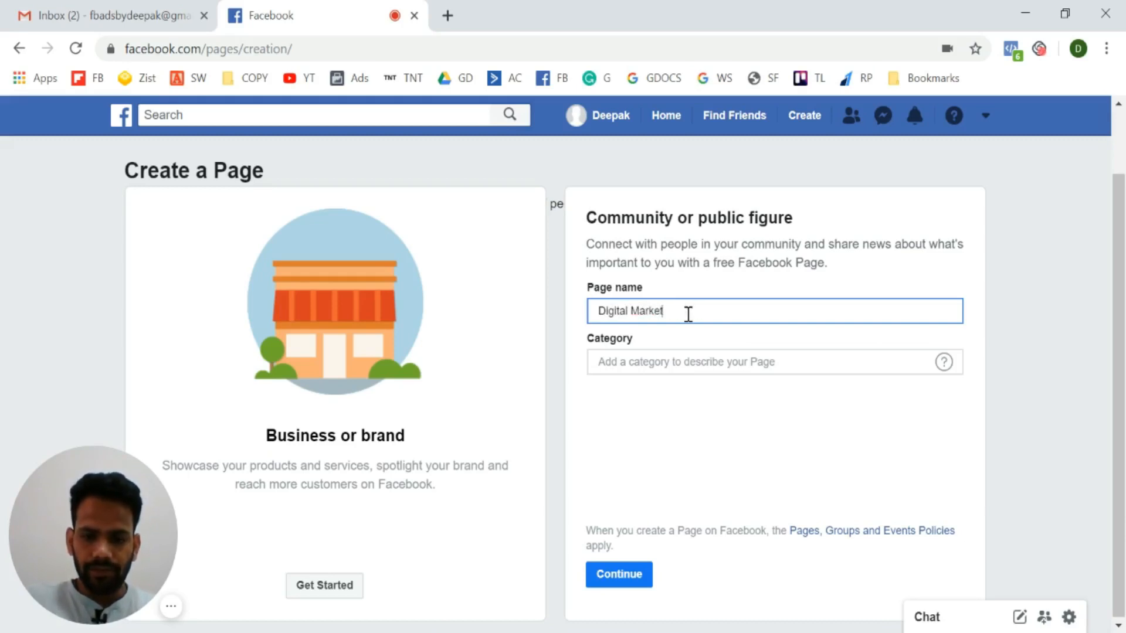
type("ing Communi")
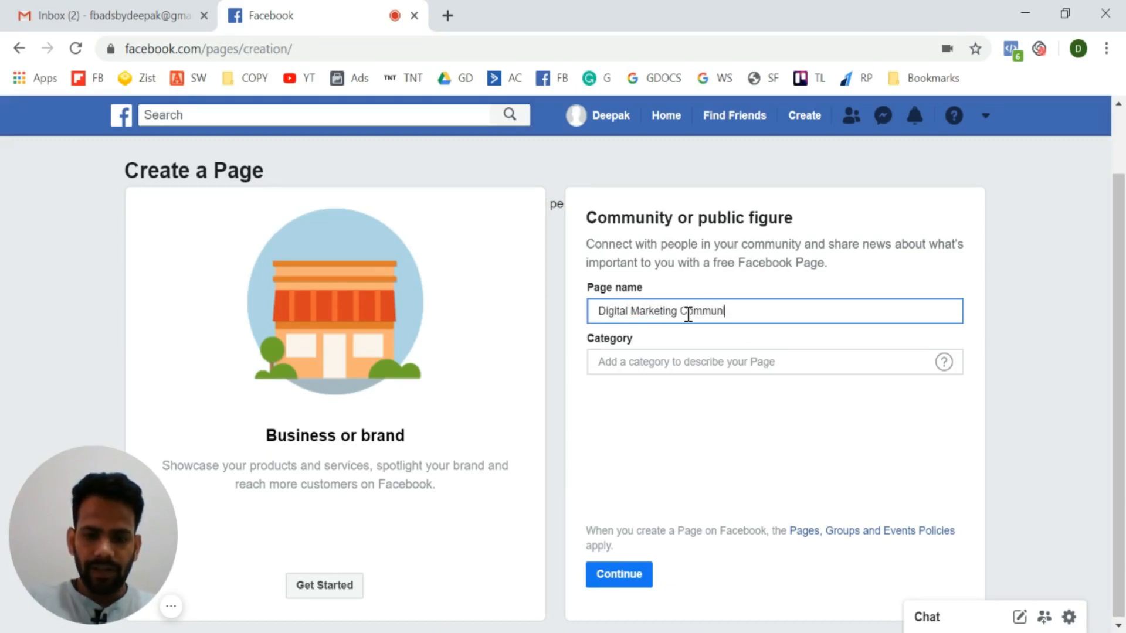
type("ty - DMC")
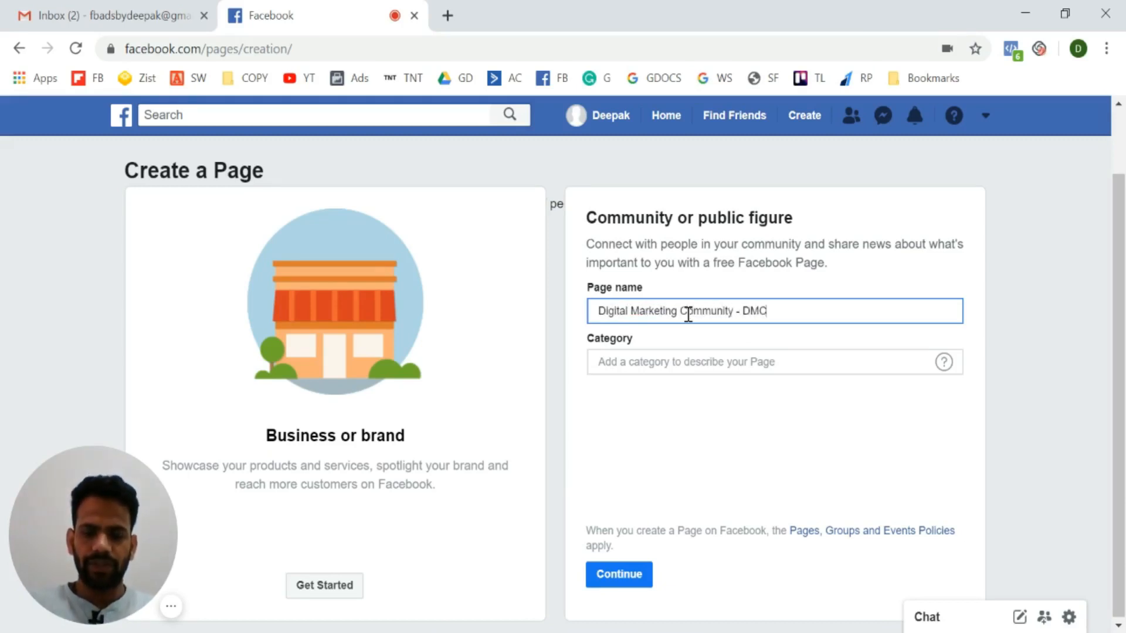
Set the Page category to Education Website and submit the Page.
left_click(663, 357)
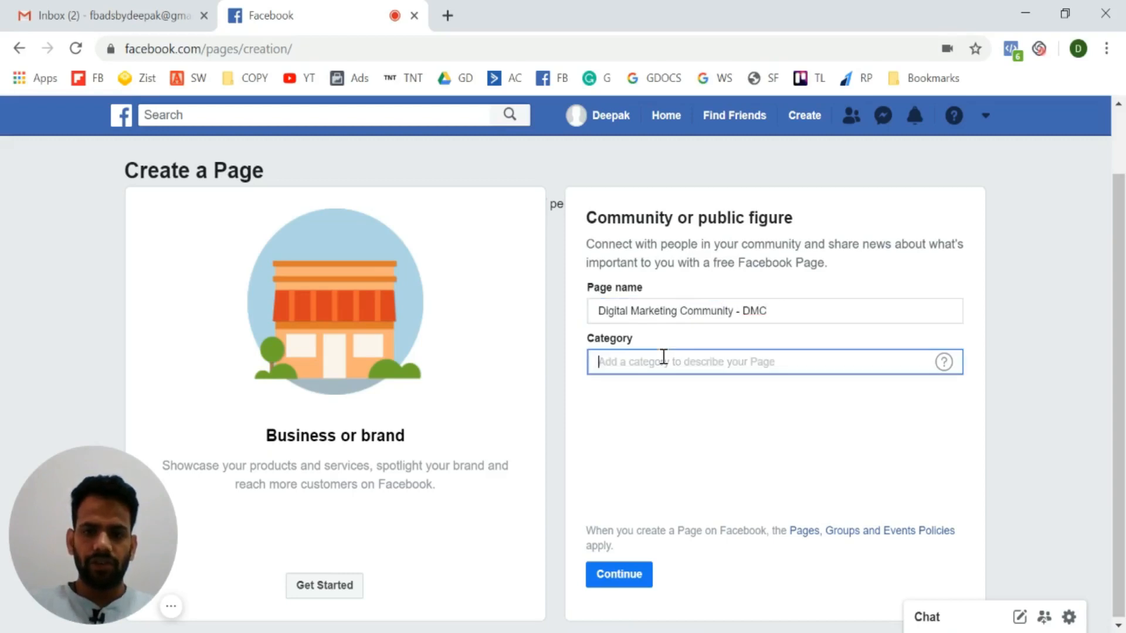
type("educa")
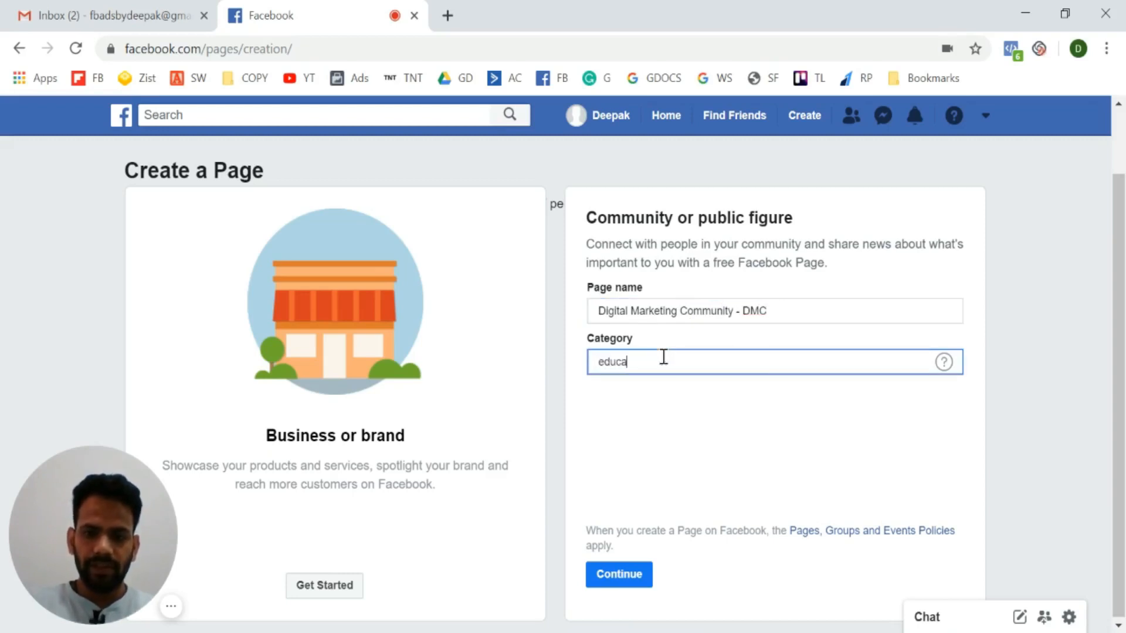
left_click(660, 402)
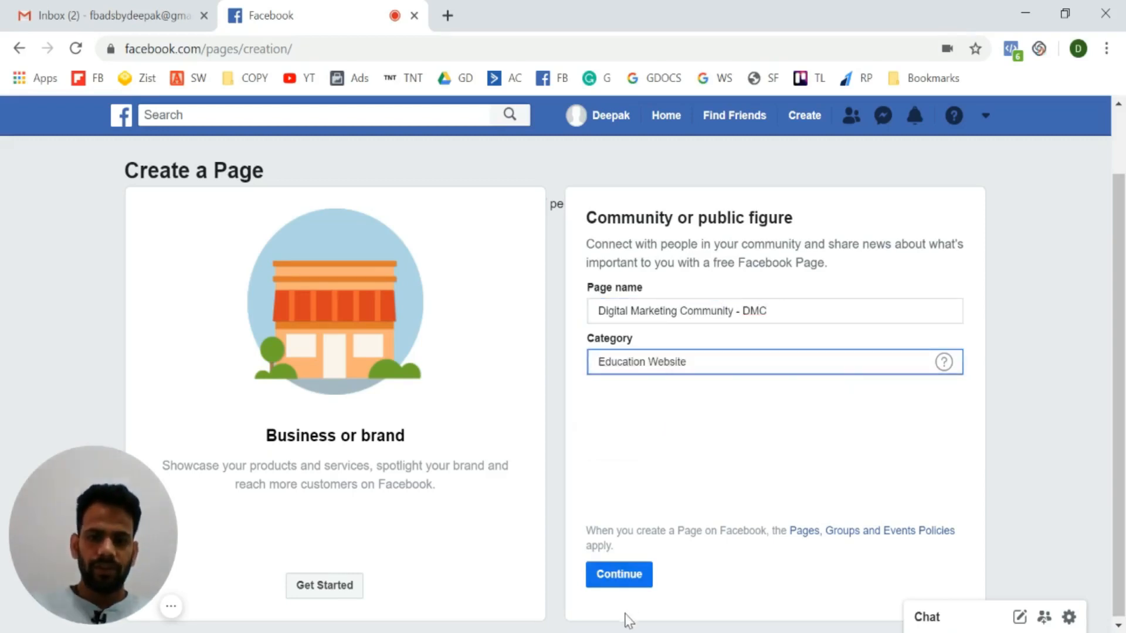
left_click(622, 586)
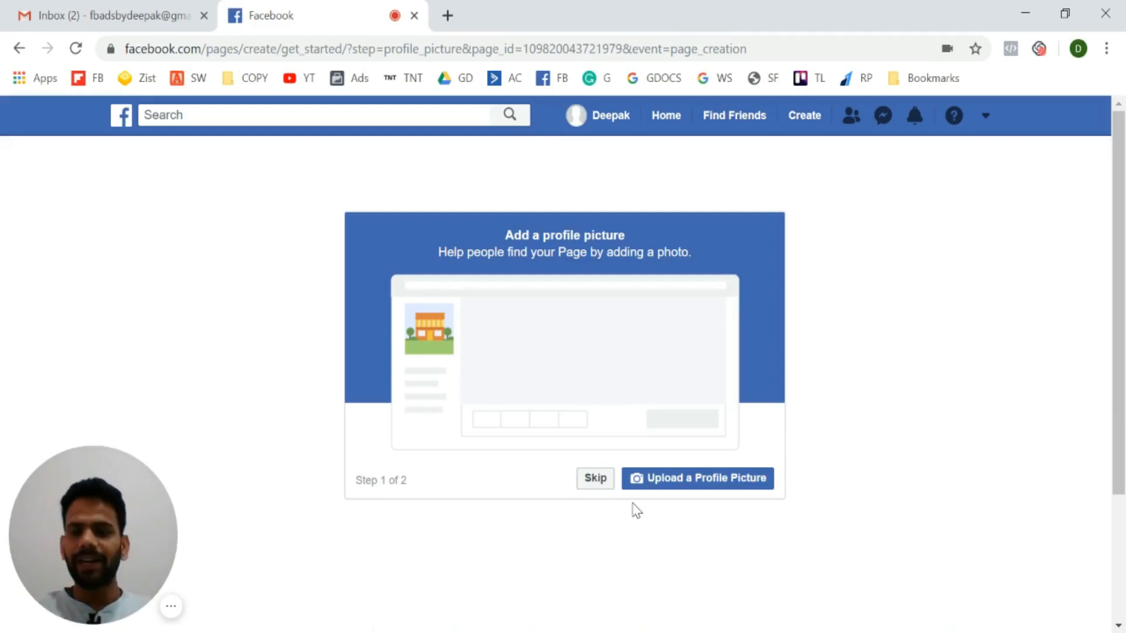
Skip both the profile picture and cover photo setup steps.
left_click(586, 484)
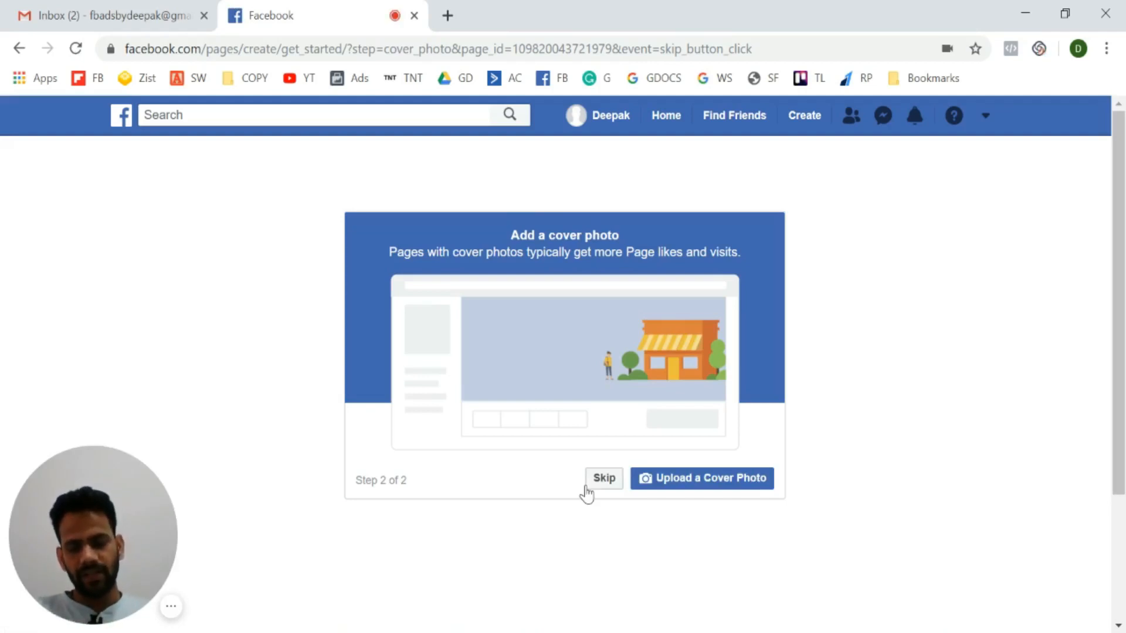
left_click(587, 488)
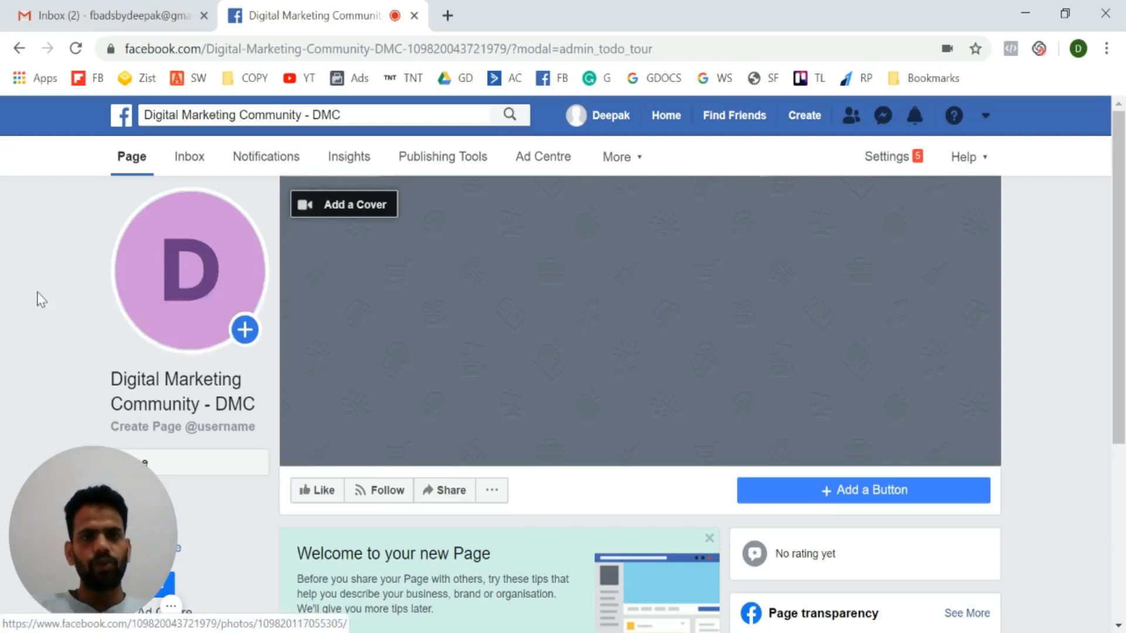
left_click(167, 267)
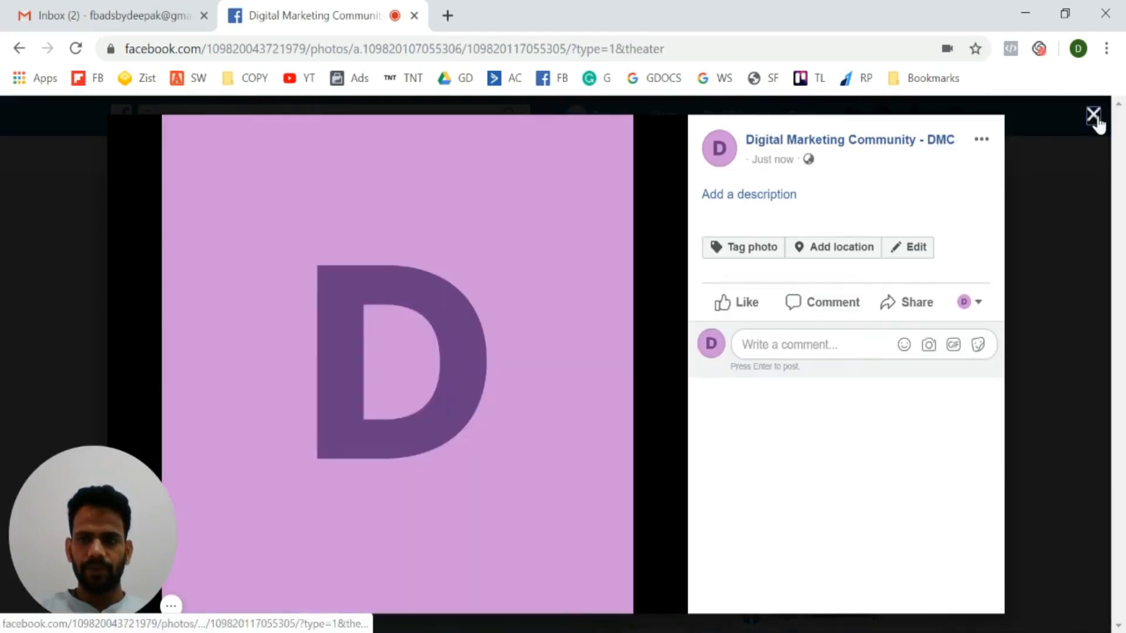
left_click(1093, 114)
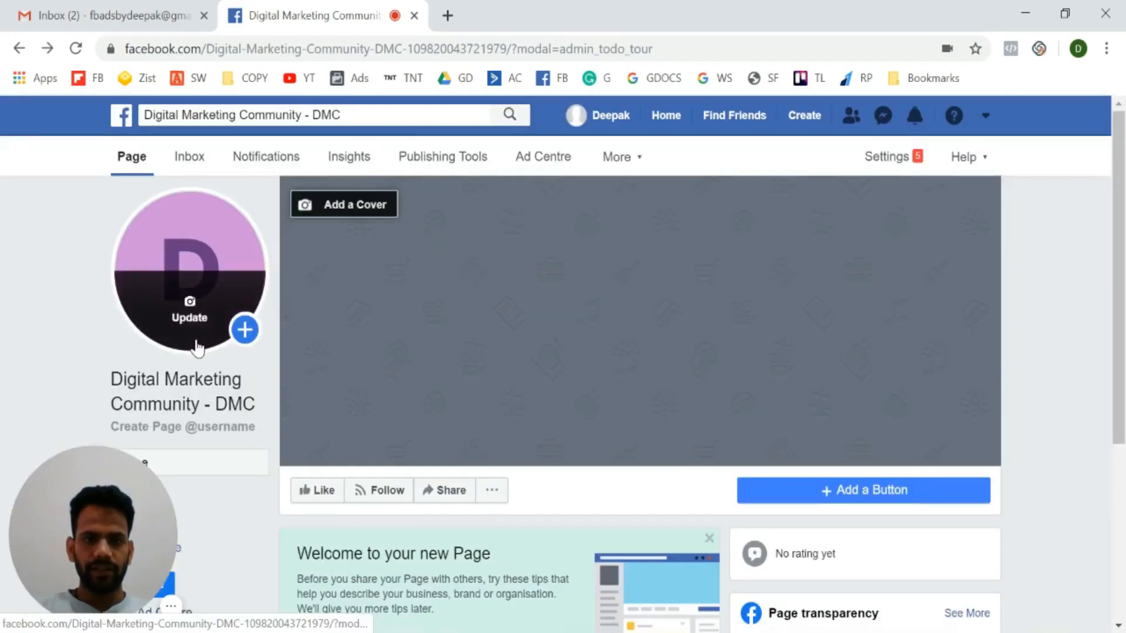
left_click(188, 317)
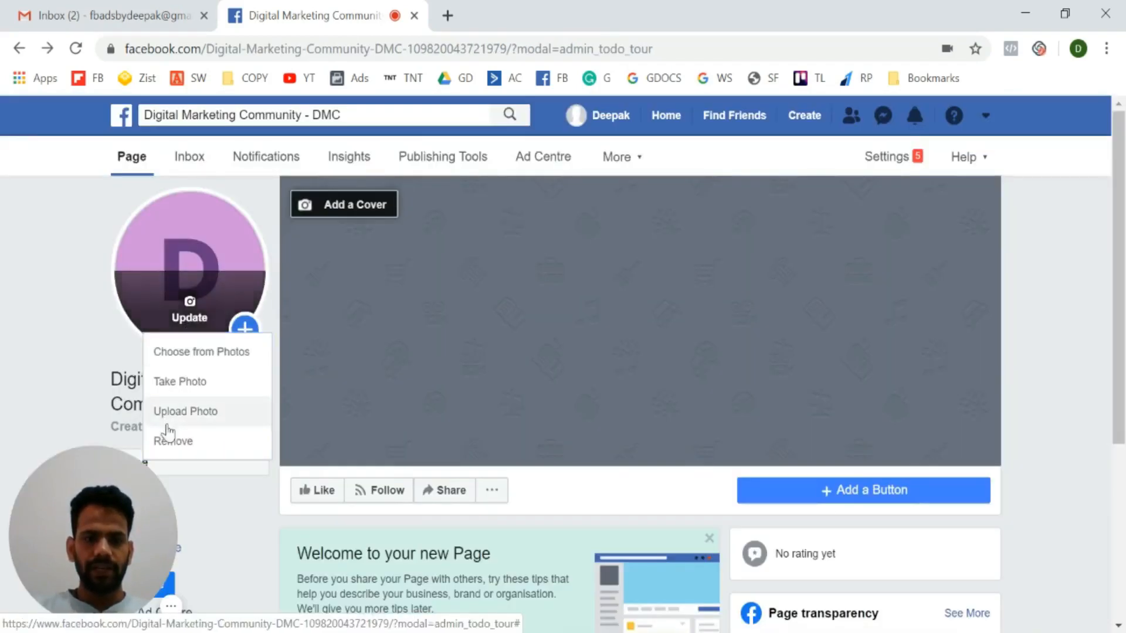
left_click(195, 413)
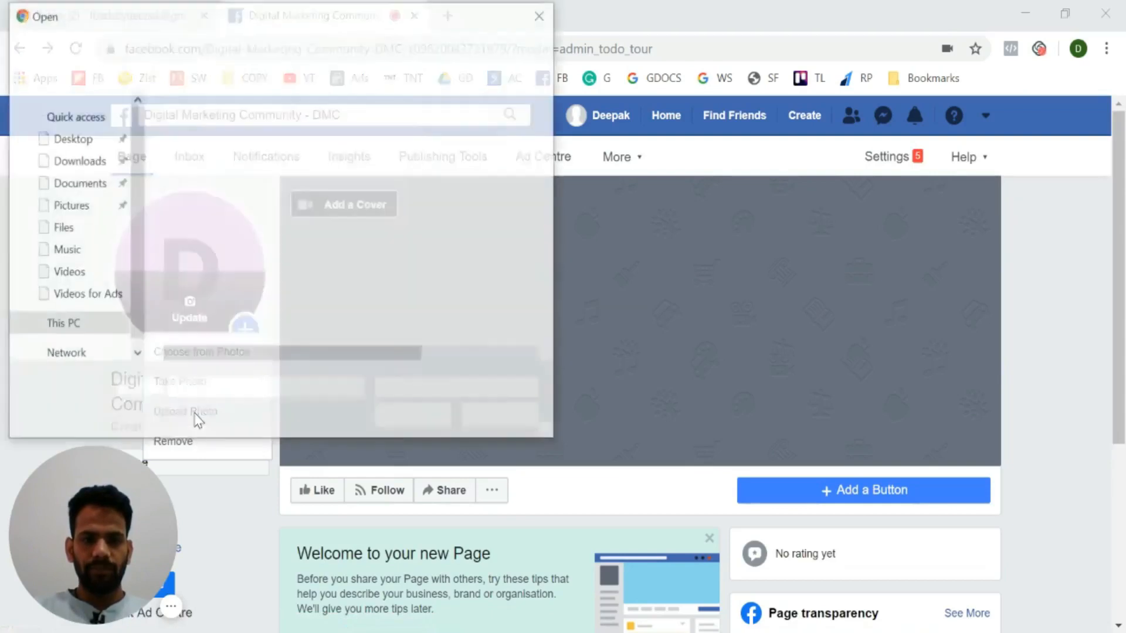
left_click(230, 154)
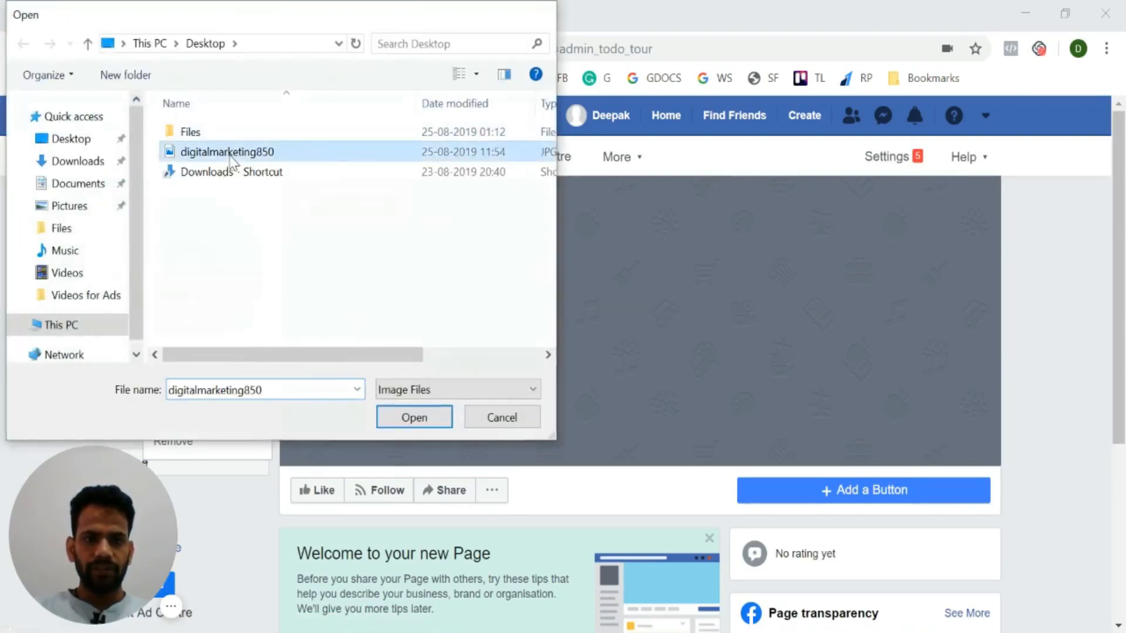
double_click(228, 154)
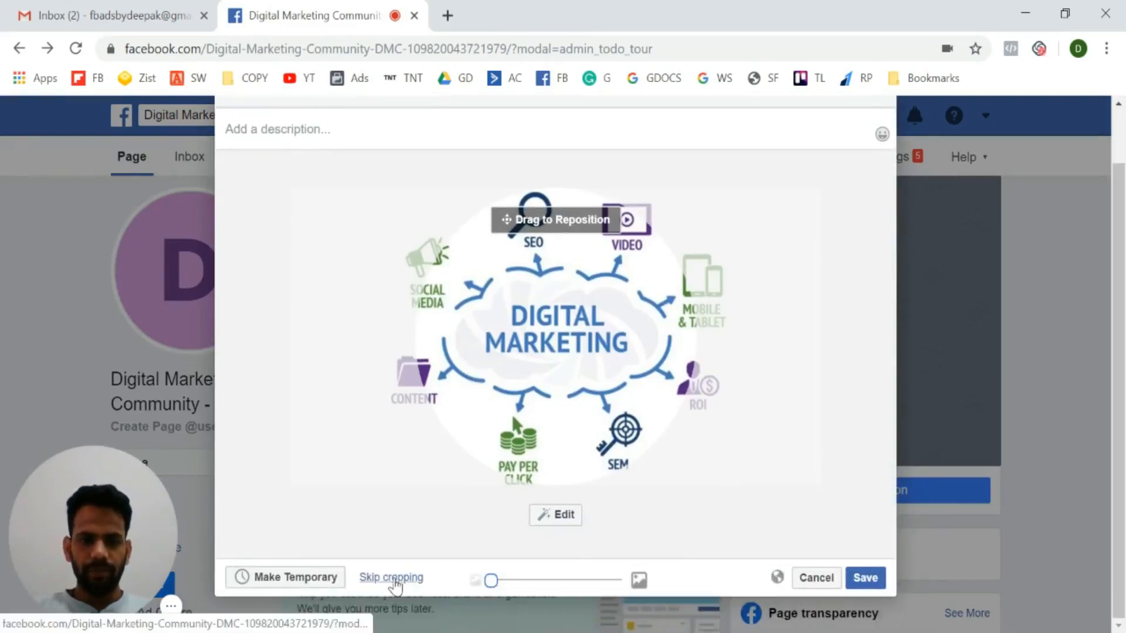
left_click(394, 580)
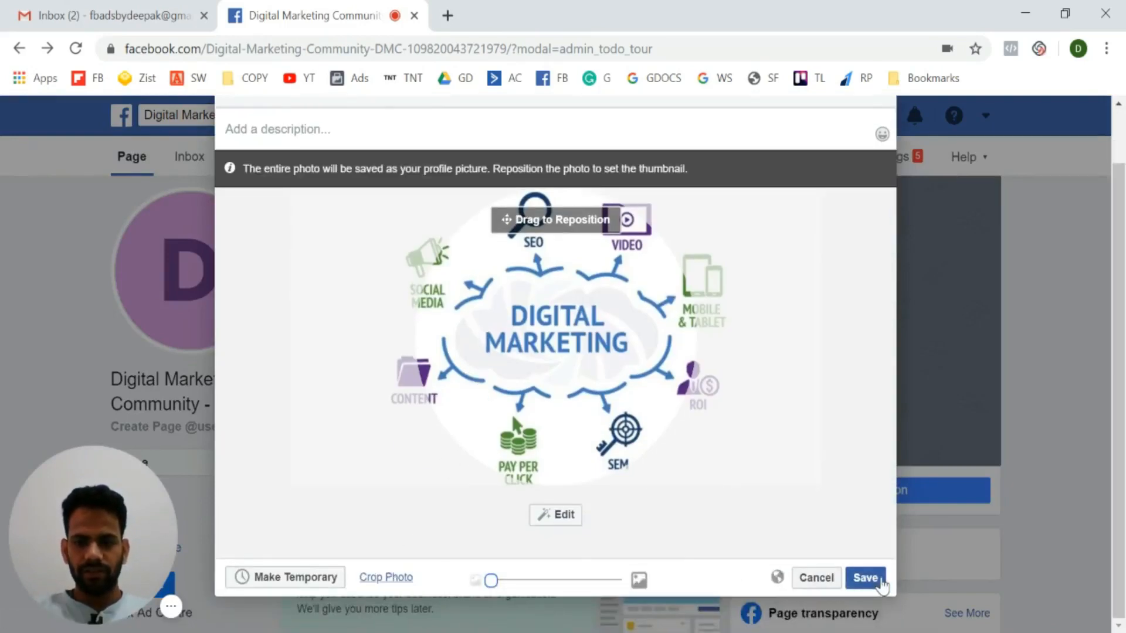
left_click(866, 578)
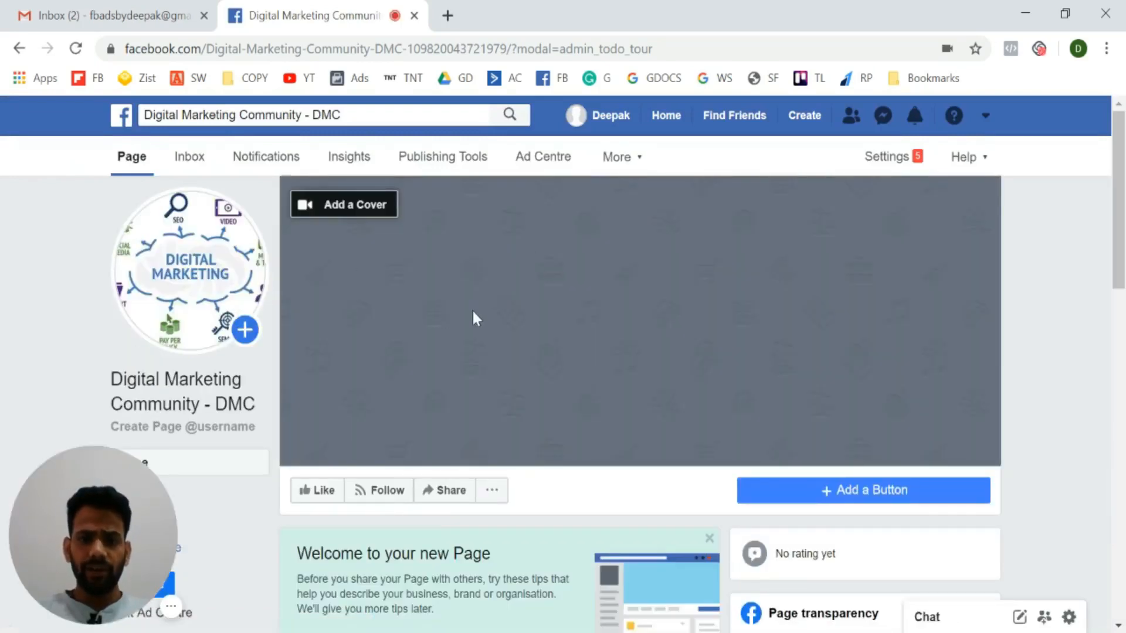
Upload digitalmarketing850 as the cover photo, save it, and reload the Page.
left_click(339, 208)
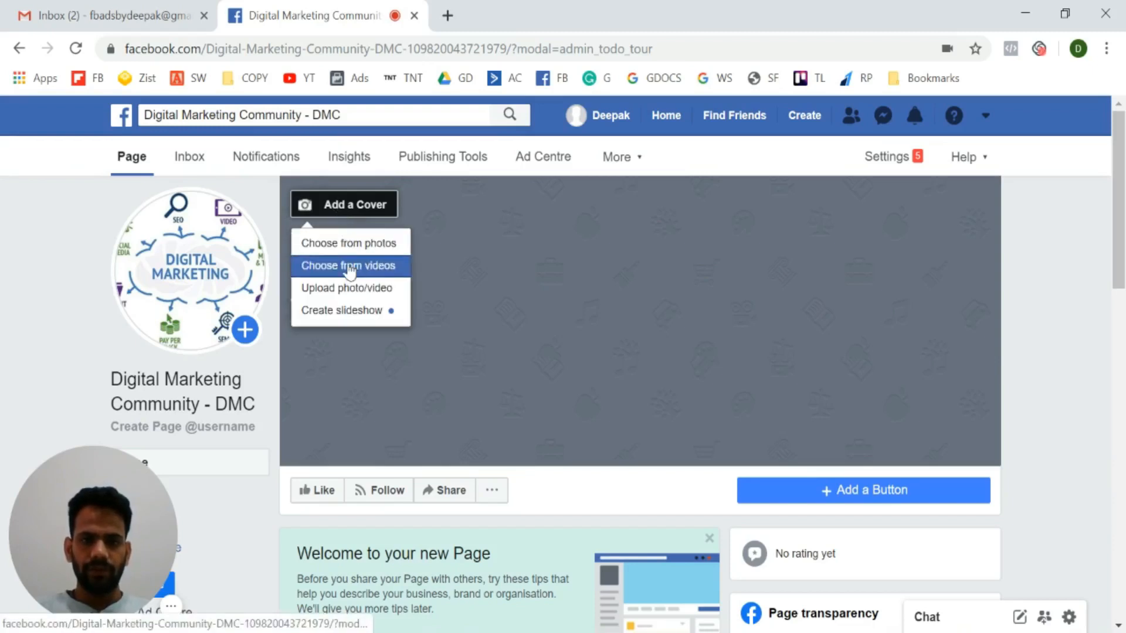
left_click(380, 289)
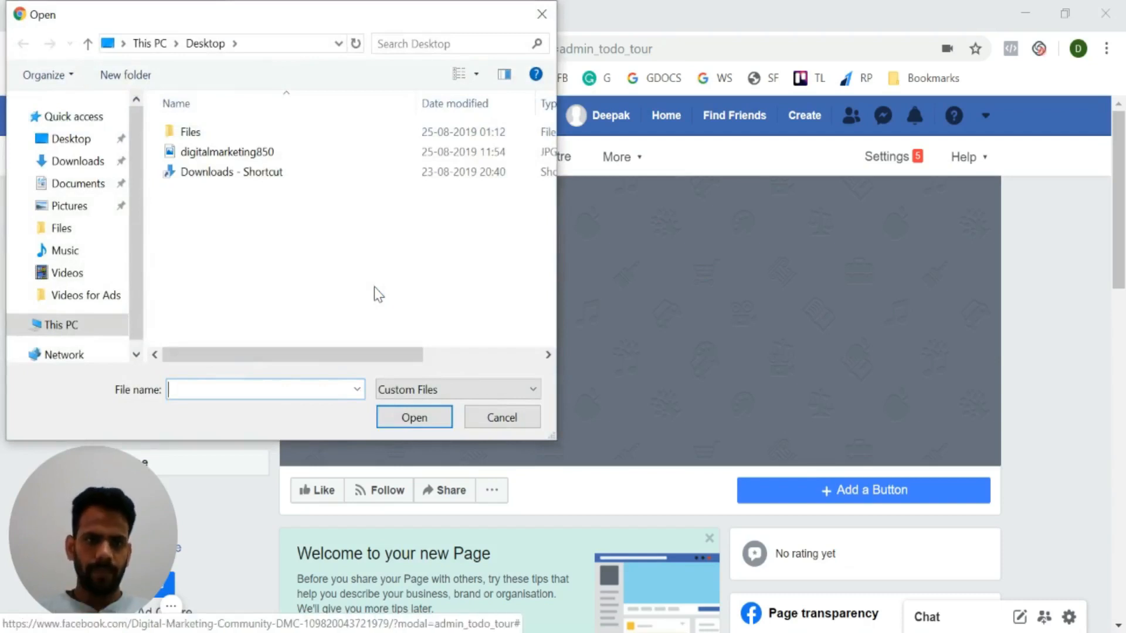
double_click(263, 155)
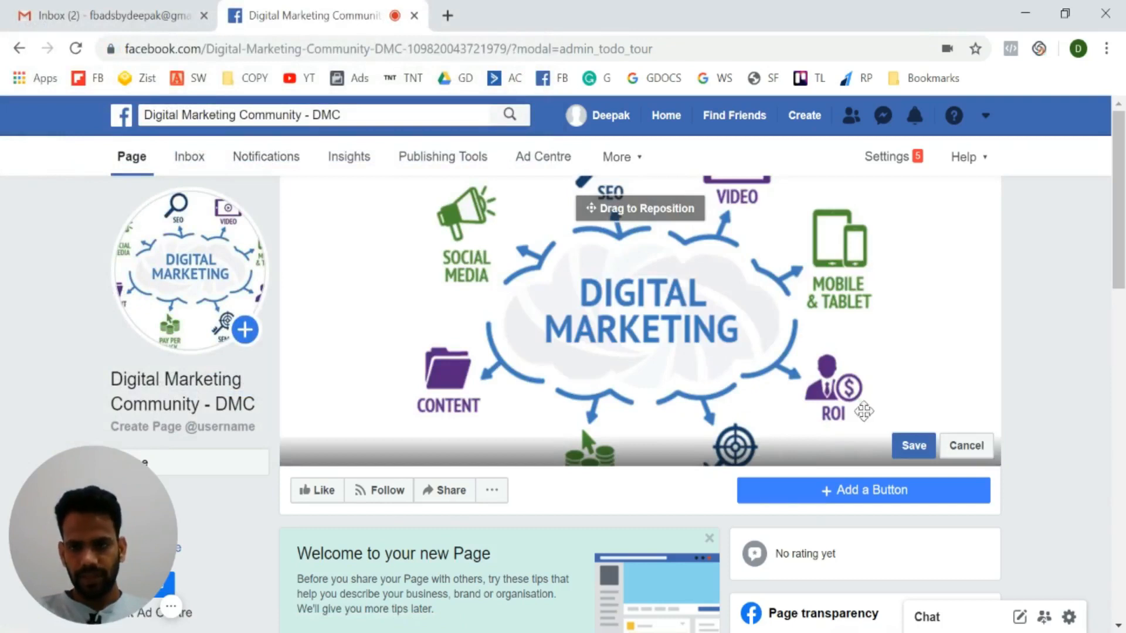
left_click(910, 445)
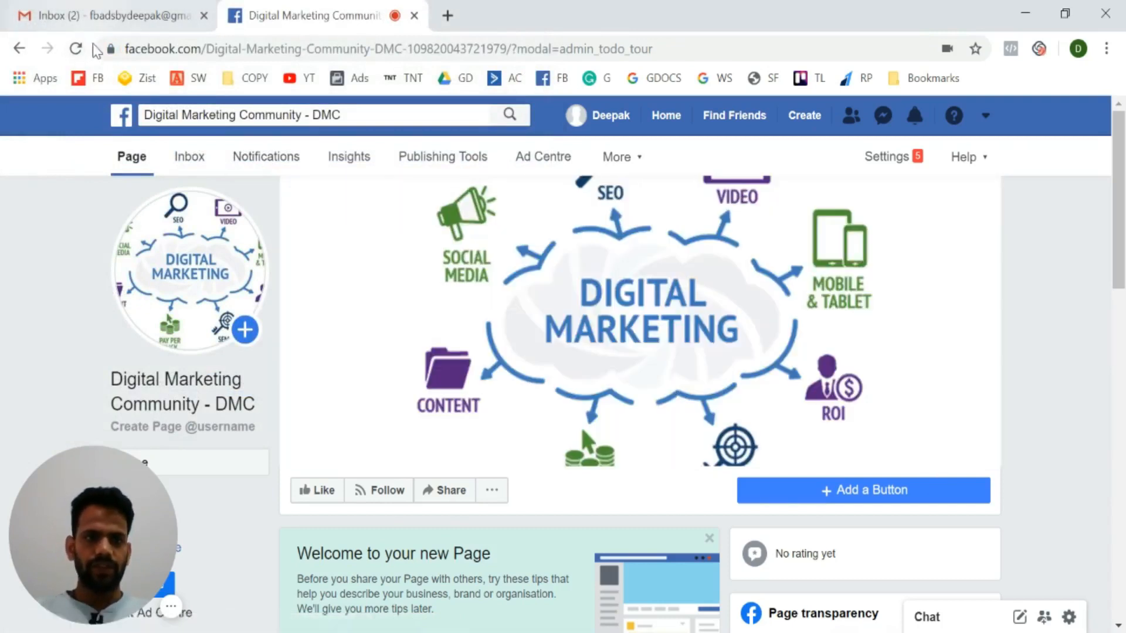
left_click(82, 52)
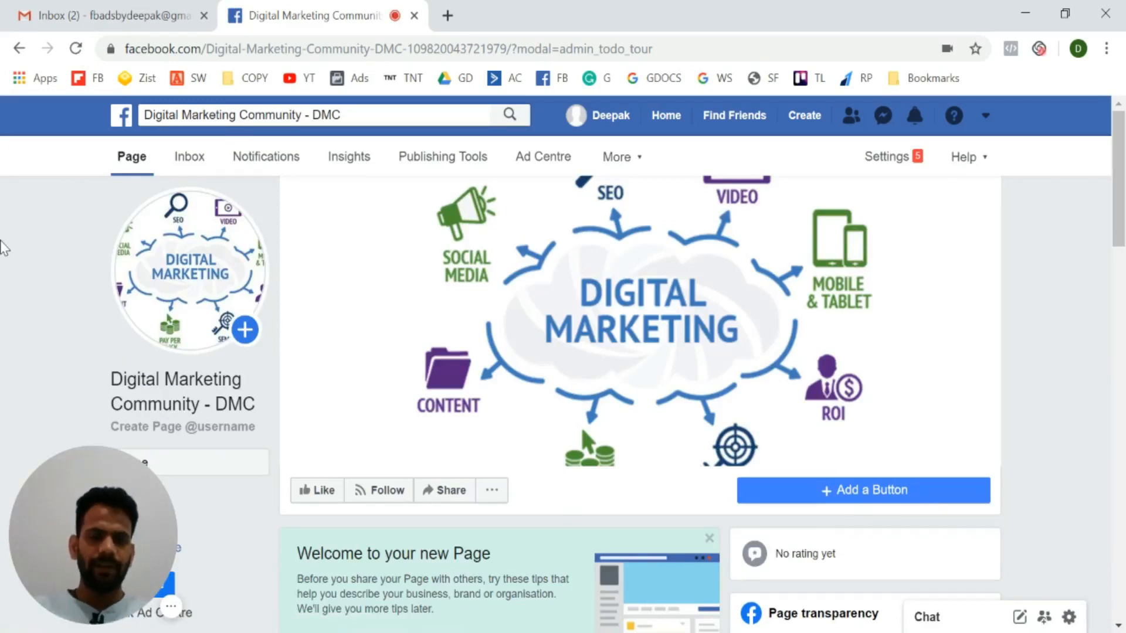
scroll(2, 242, "down", 1)
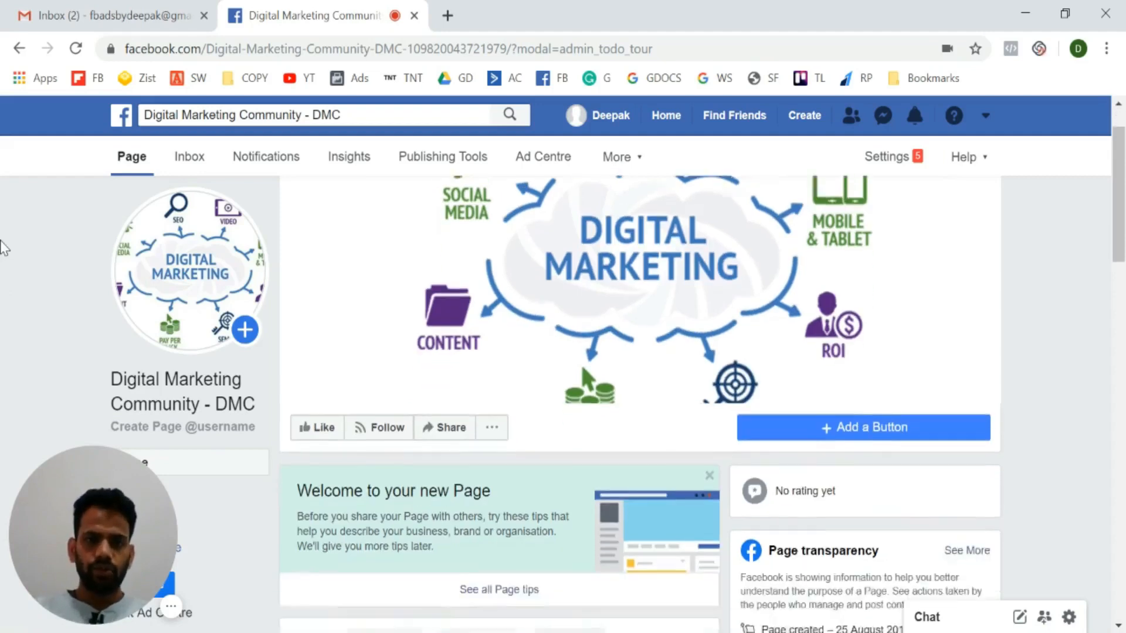
scroll(1, 242, "up", 1)
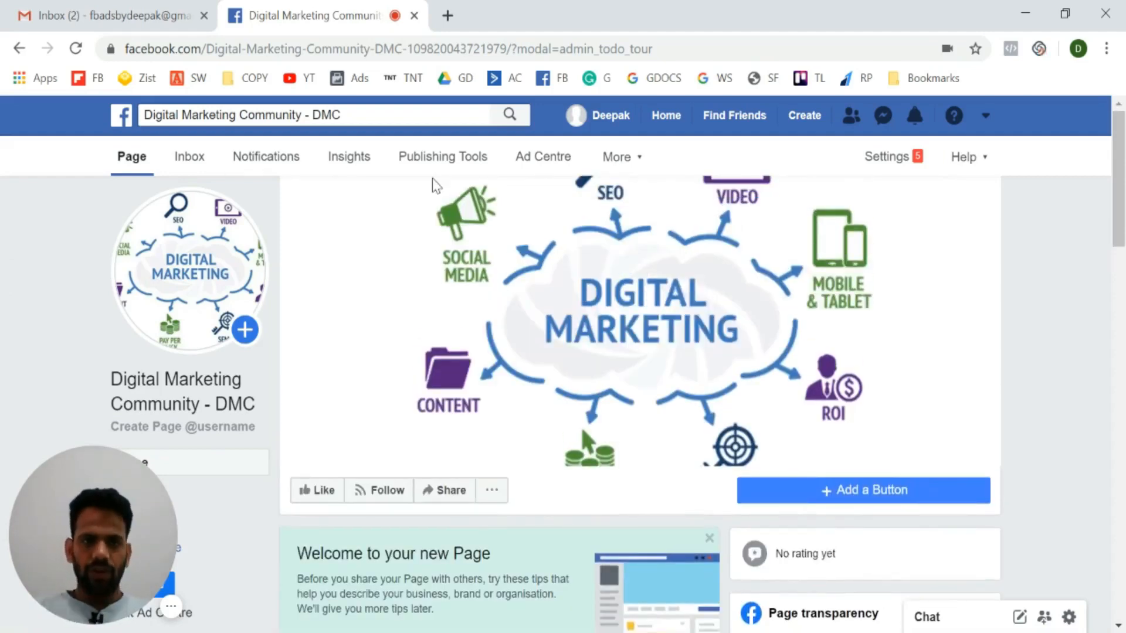
left_click(696, 47)
key("End")
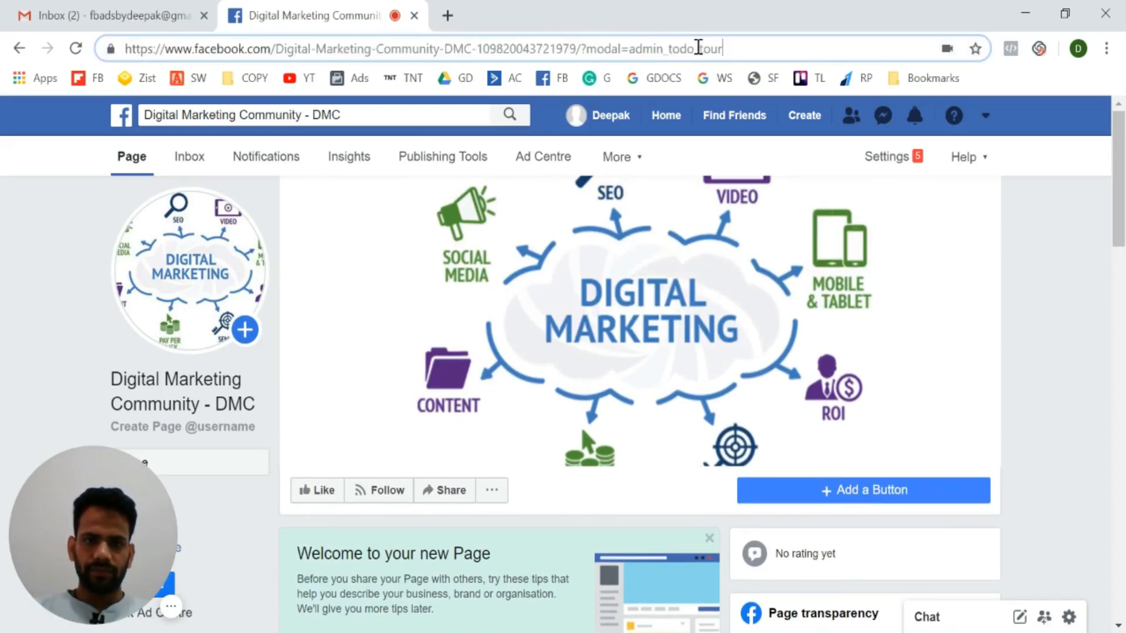
scroll(69, 286, "down", 1)
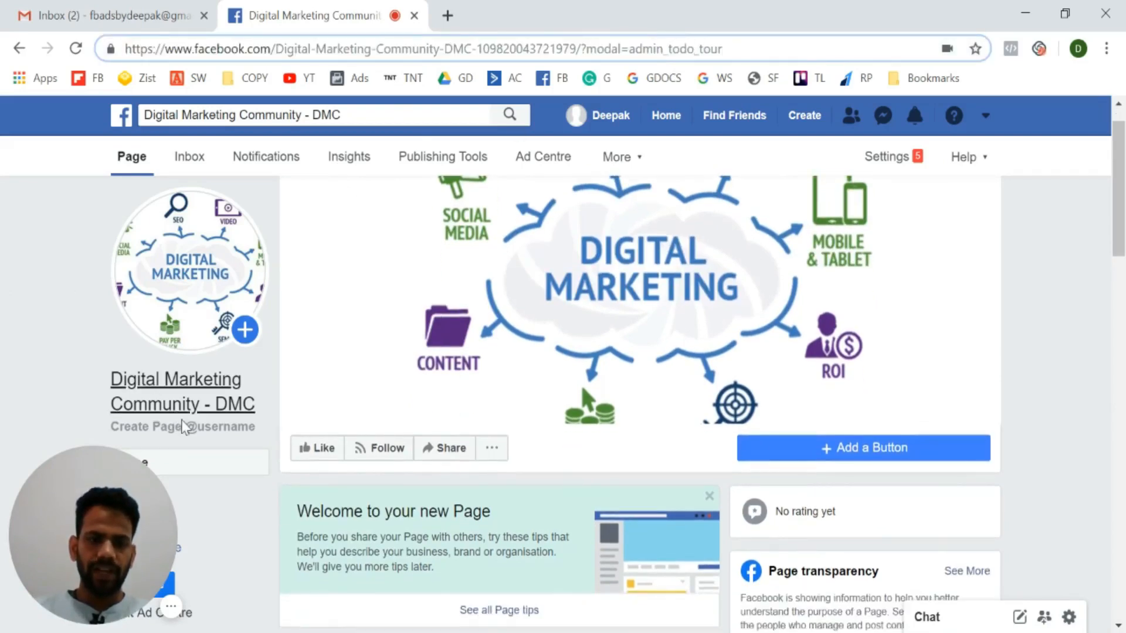
left_click(193, 428)
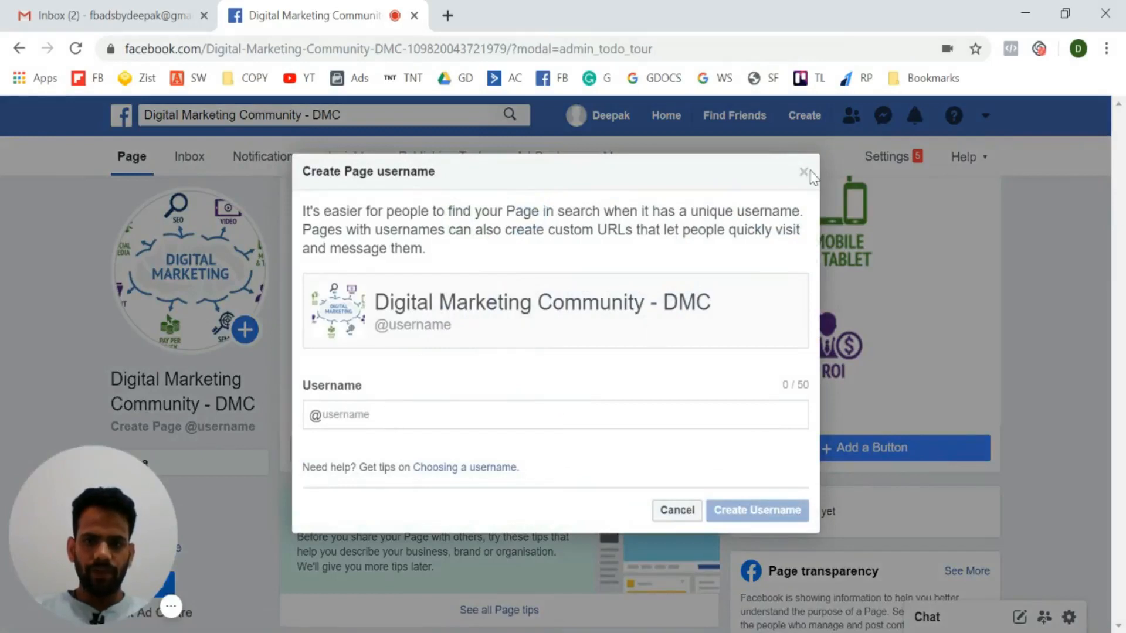
left_click(804, 173)
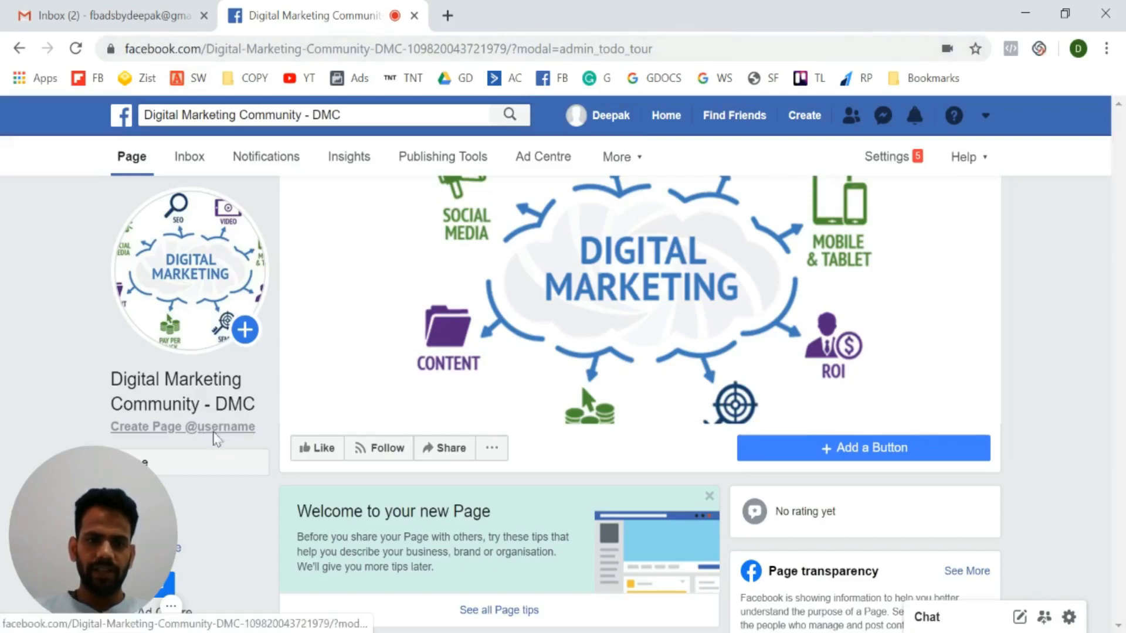
left_click(212, 429)
left_click(385, 418)
type("dm")
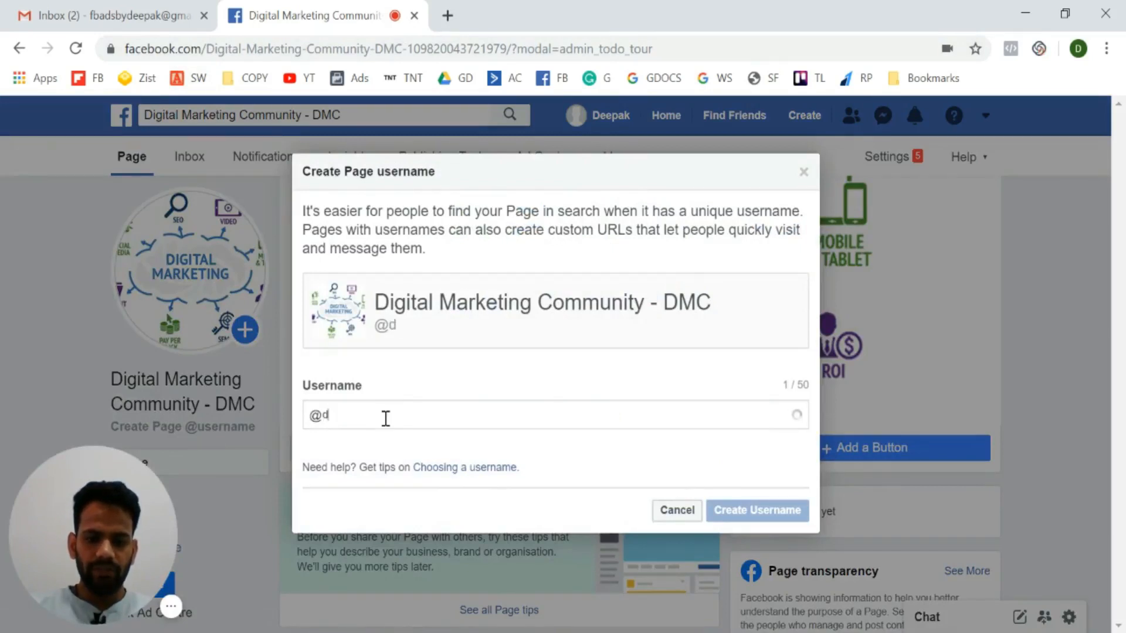
type("c")
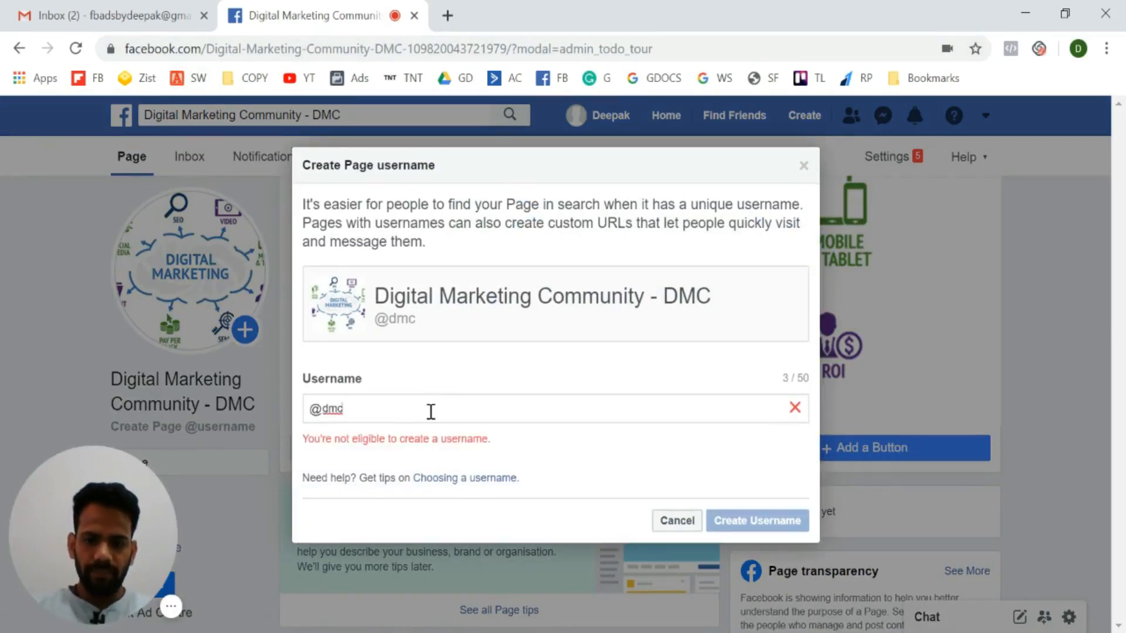
type("om")
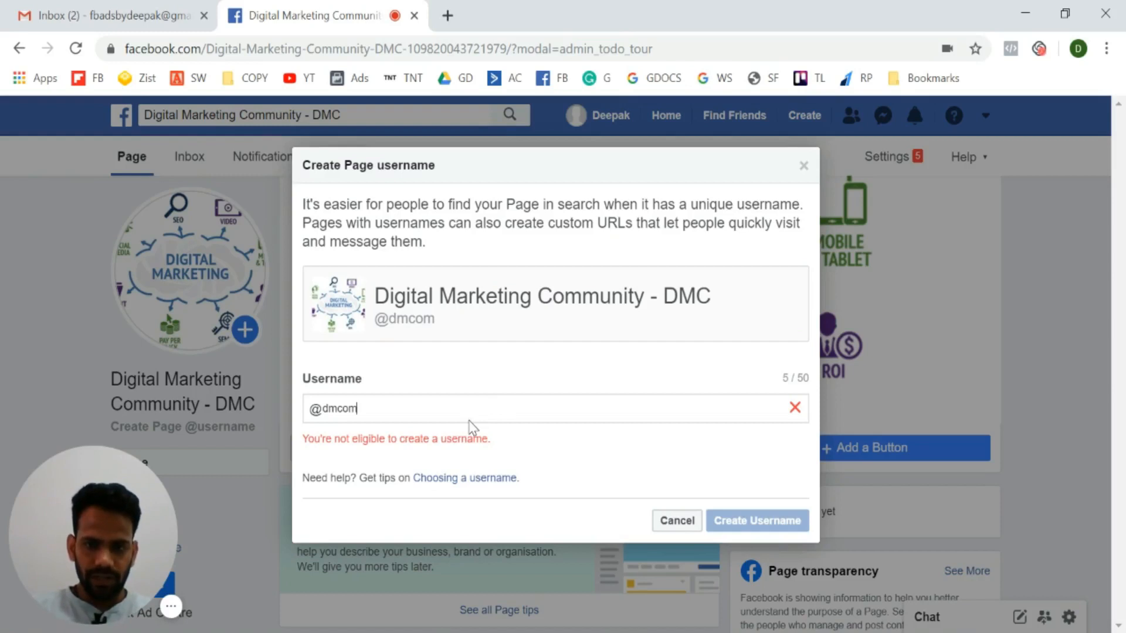
type("munity")
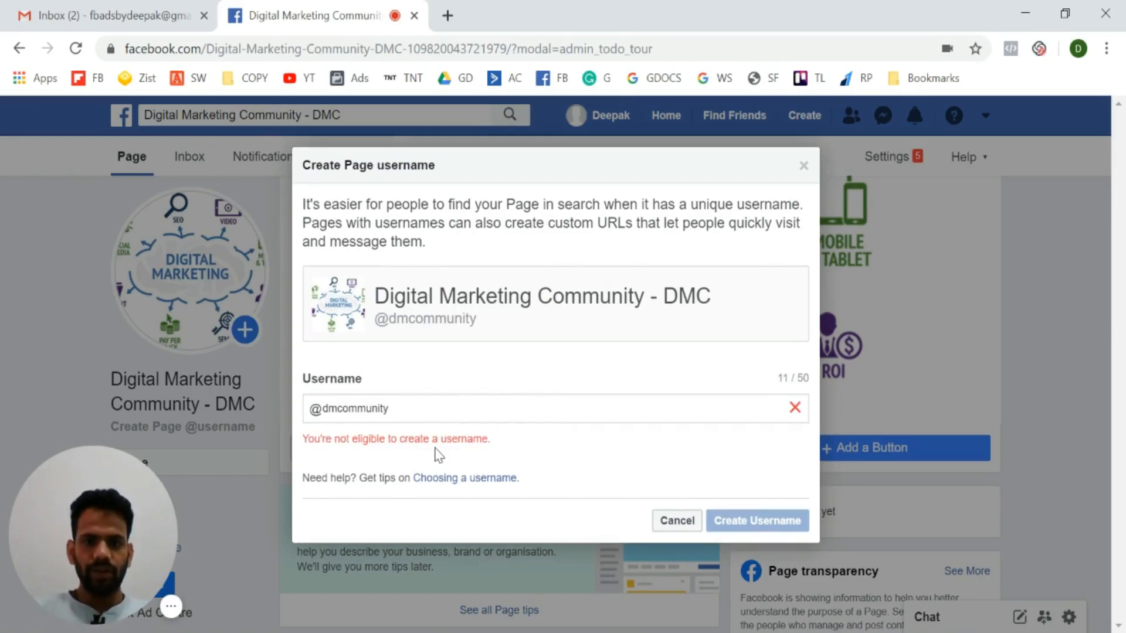
Read the 'Choosing a username' help article, then return to the DMC Page.
left_click(475, 488)
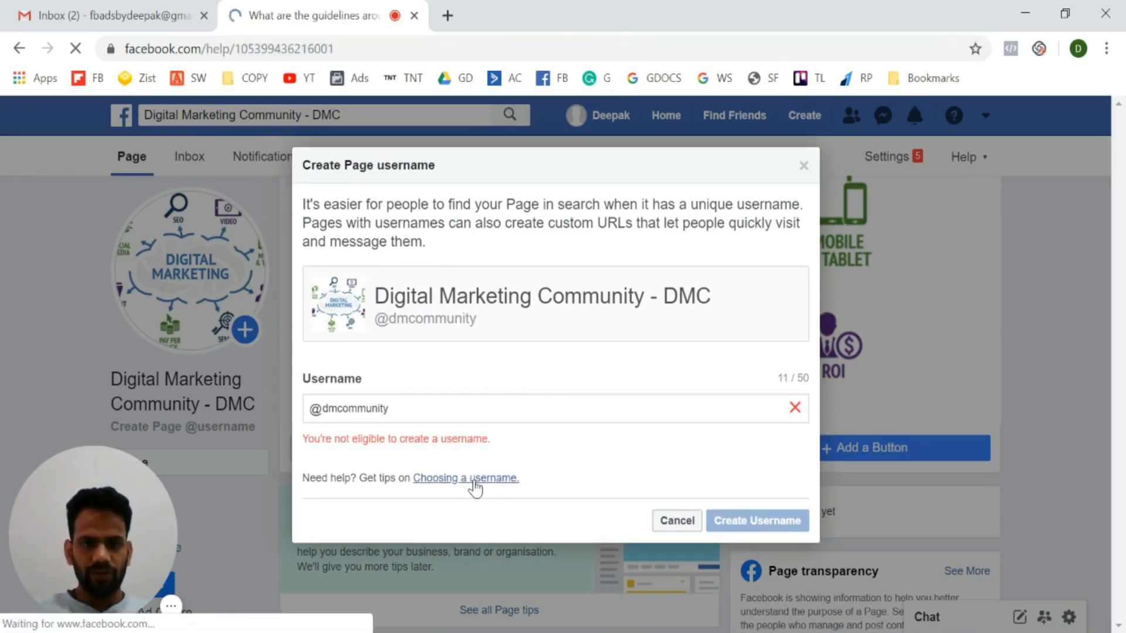
scroll(475, 488, "down", 3)
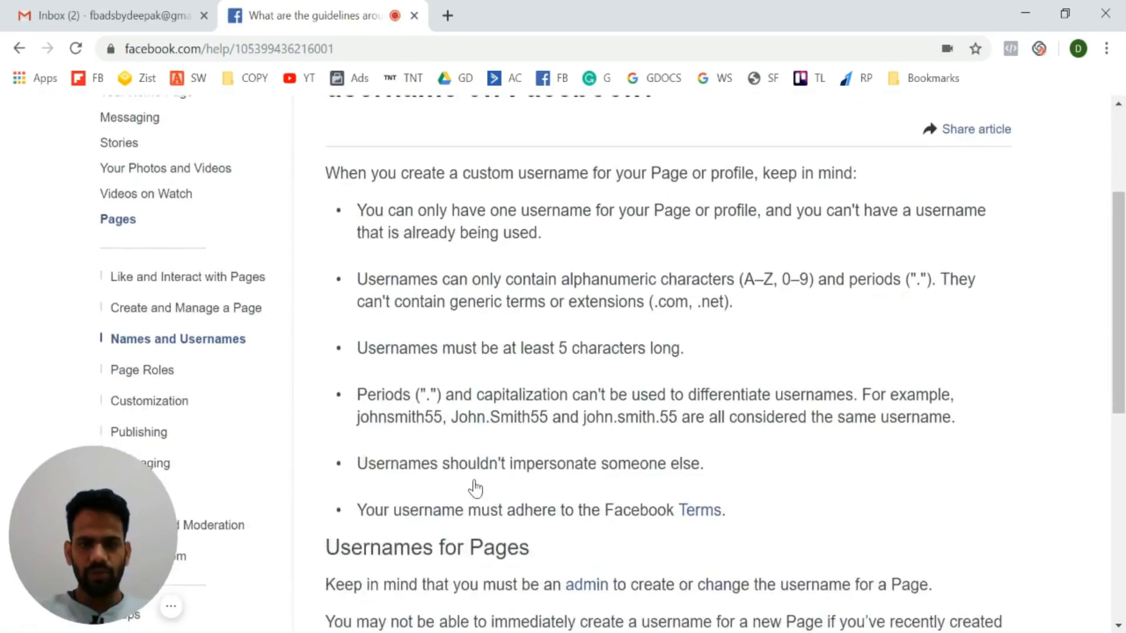
scroll(475, 488, "down", 3)
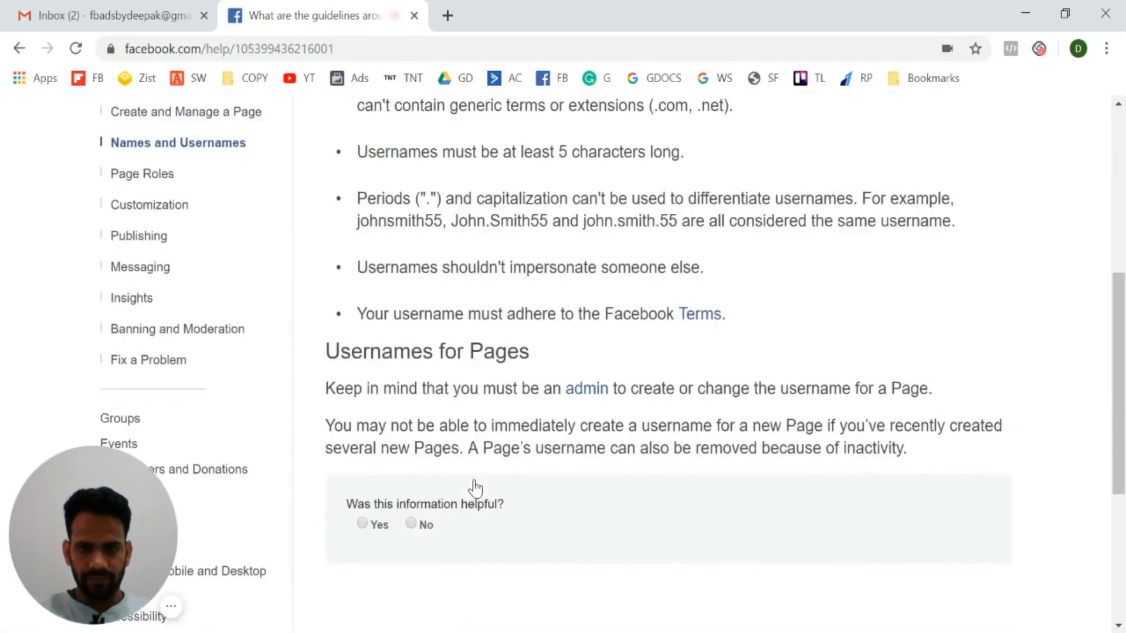
scroll(475, 488, "up", 4)
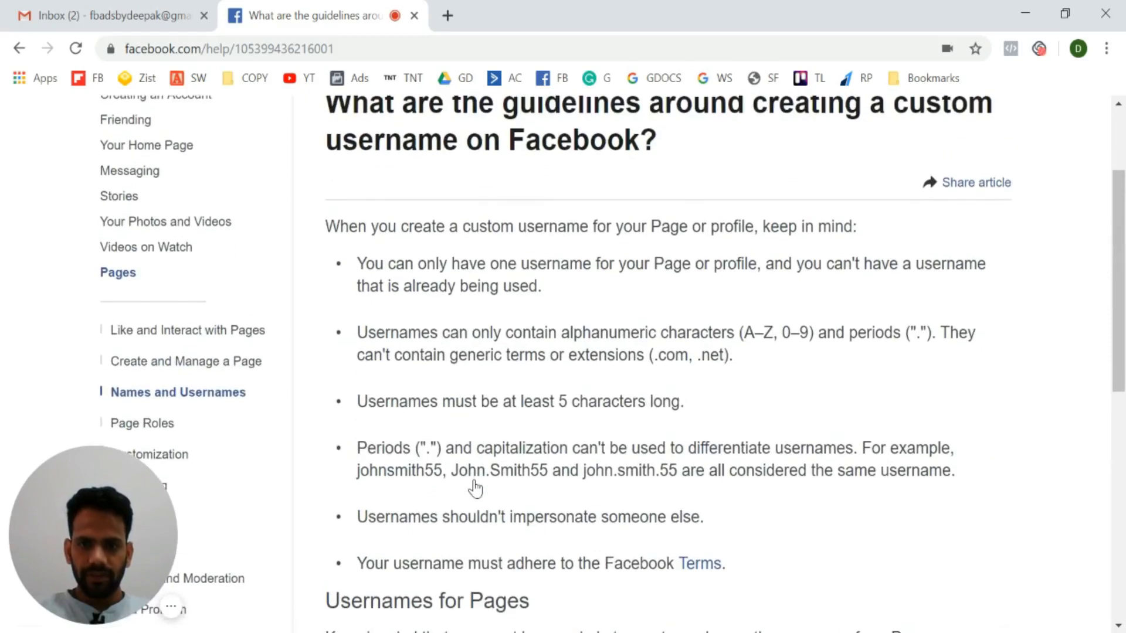
scroll(475, 488, "up", 3)
scroll(475, 487, "down", 5)
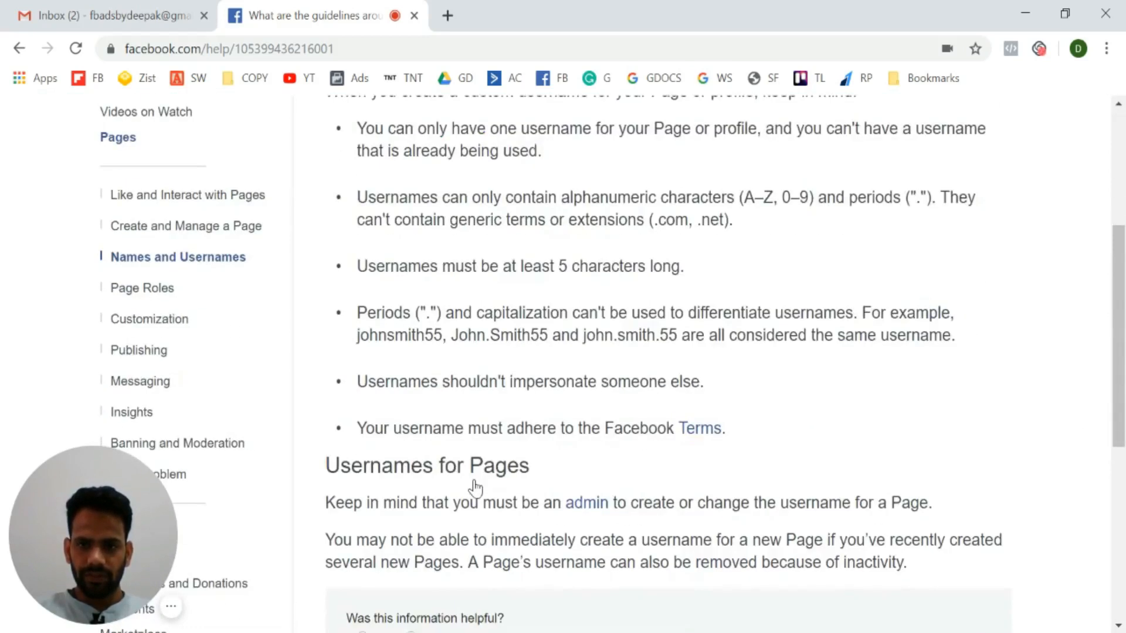
scroll(475, 488, "up", 1)
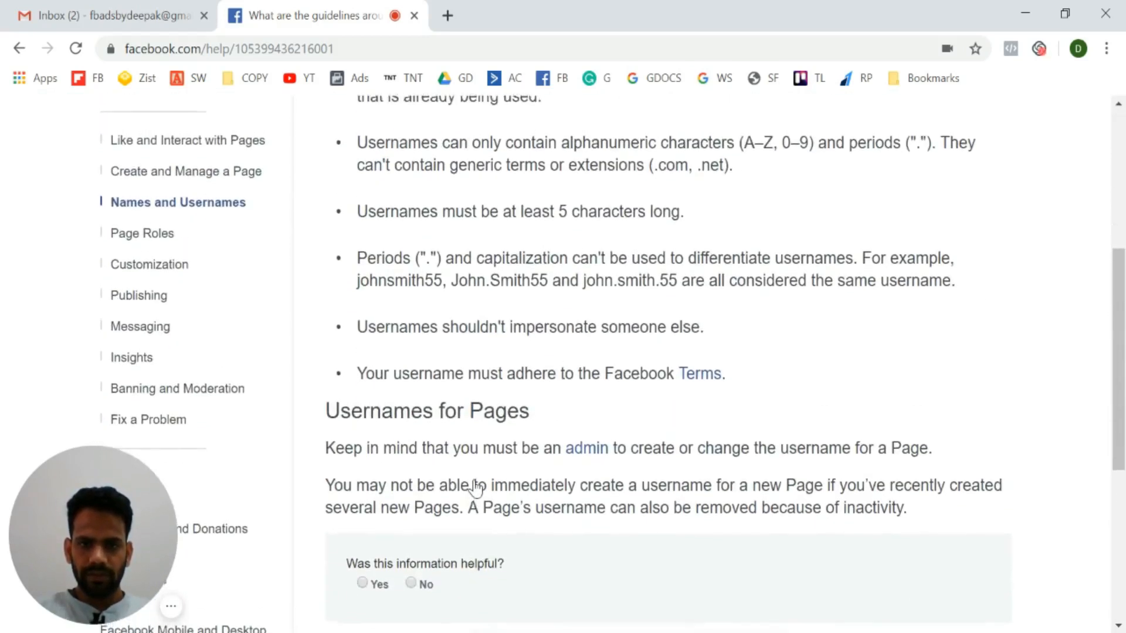
scroll(475, 488, "down", 1)
scroll(475, 488, "up", 5)
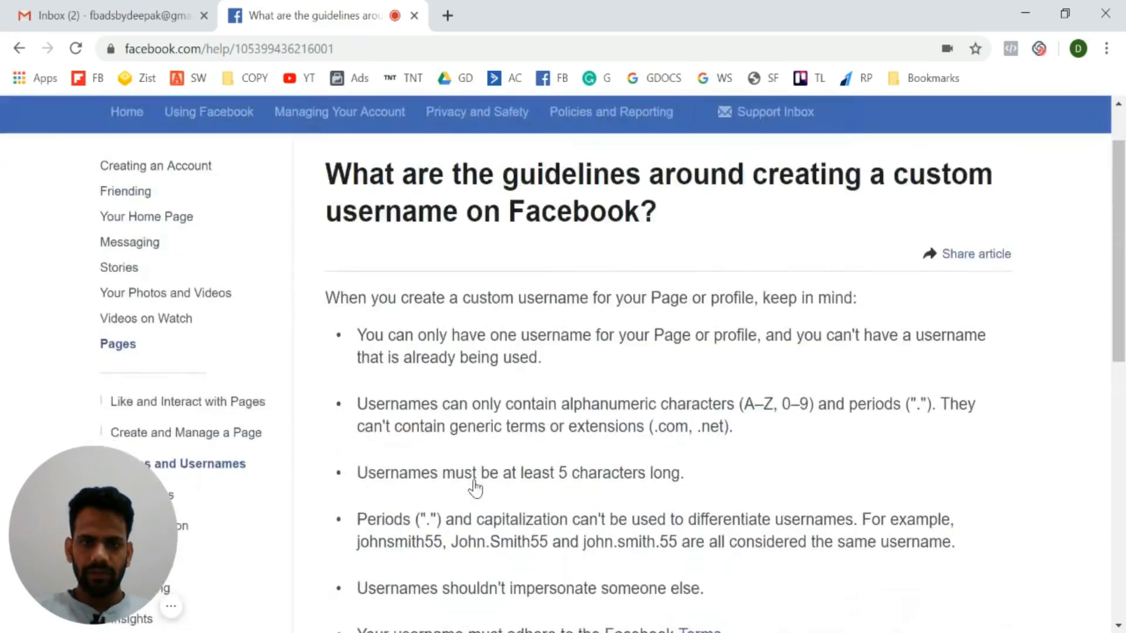
left_click(19, 48)
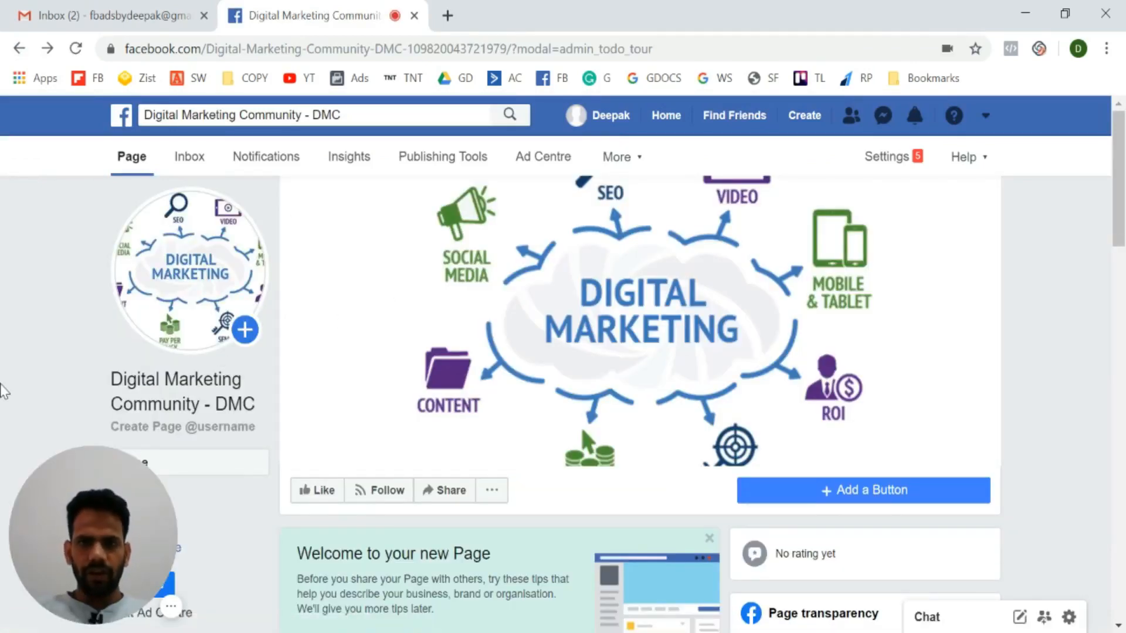
Try the username admc, close the username form, and go to the News Feed.
scroll(3, 391, "down", 2)
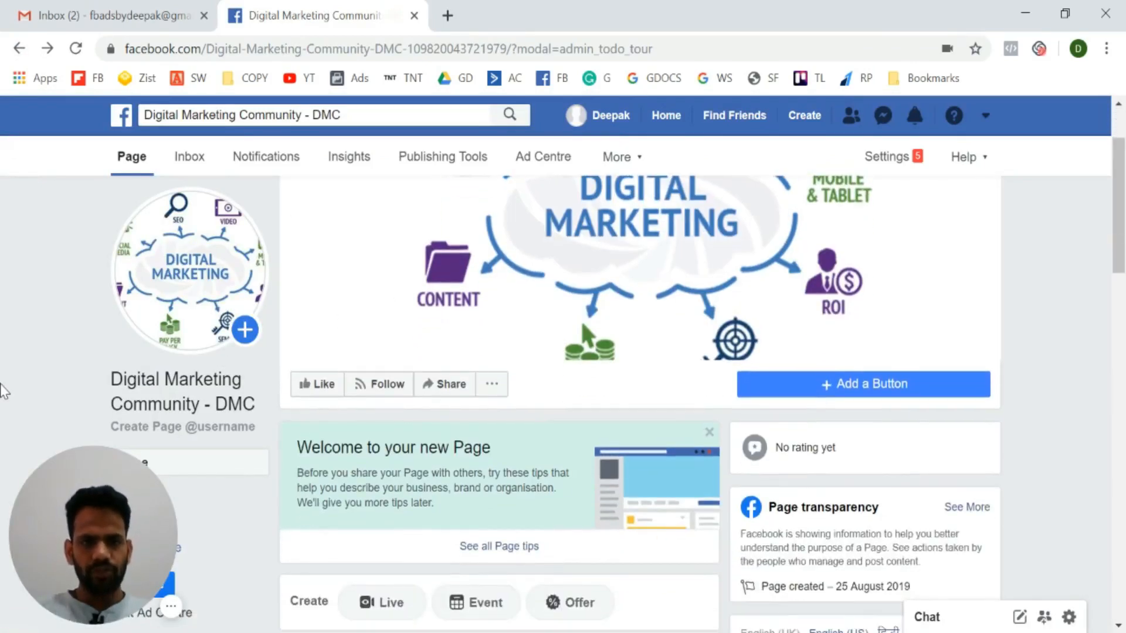
left_click(214, 431)
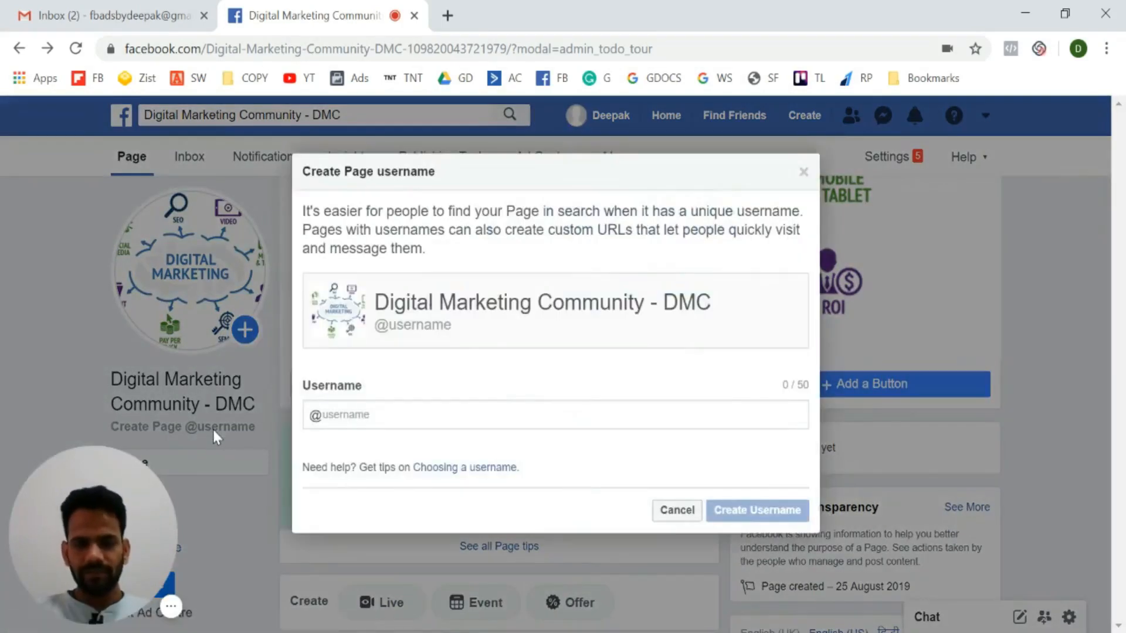
left_click(425, 412)
type("admc")
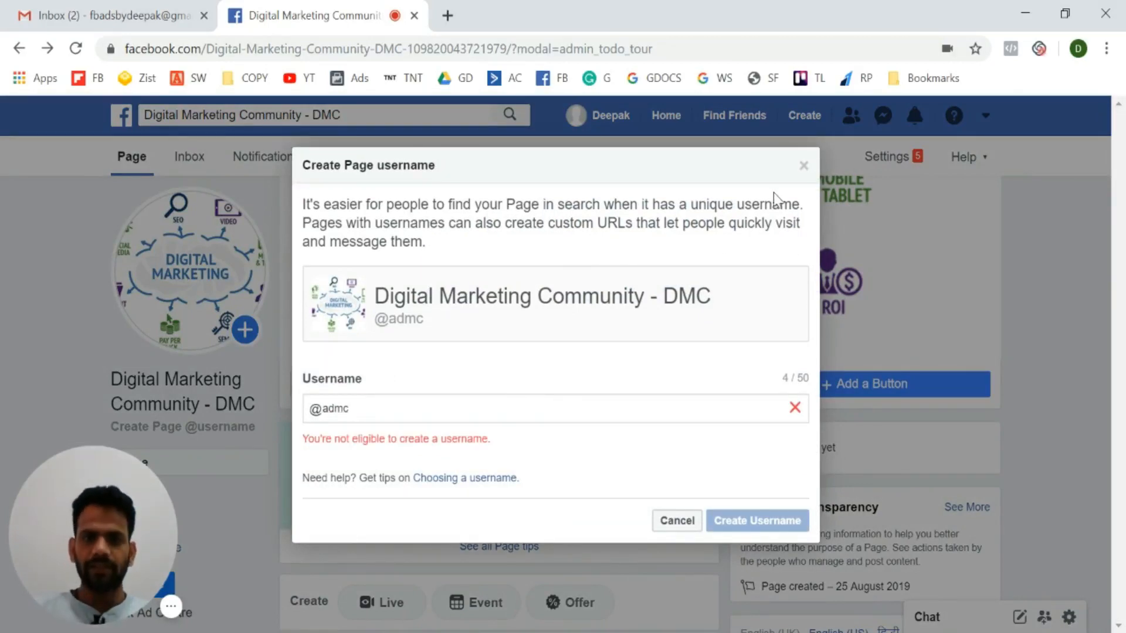
left_click(803, 166)
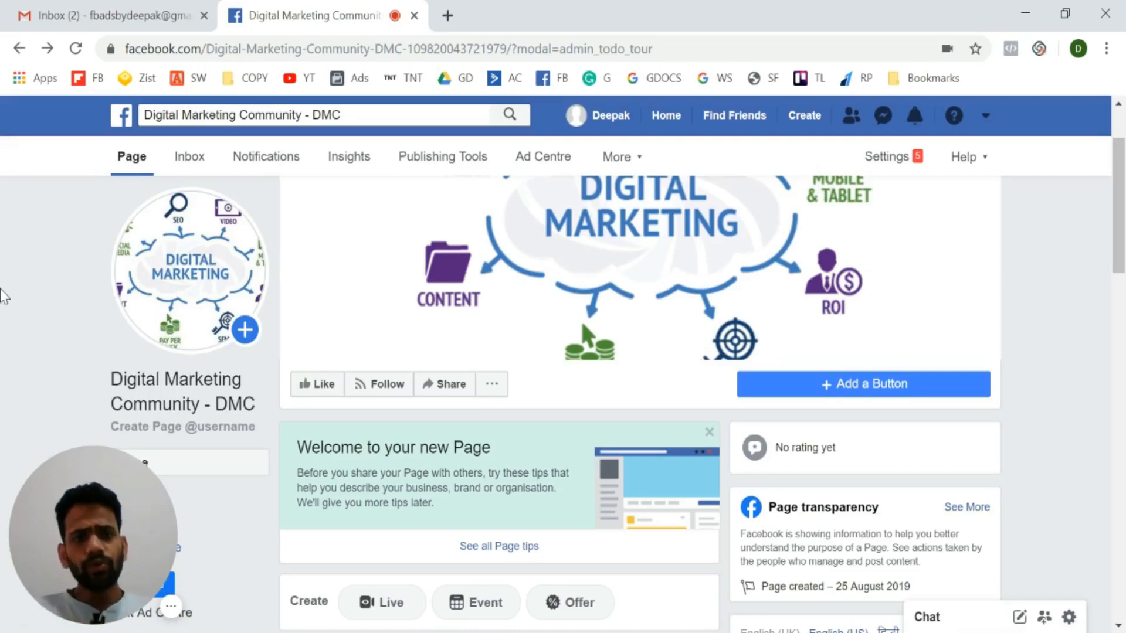
left_click(674, 122)
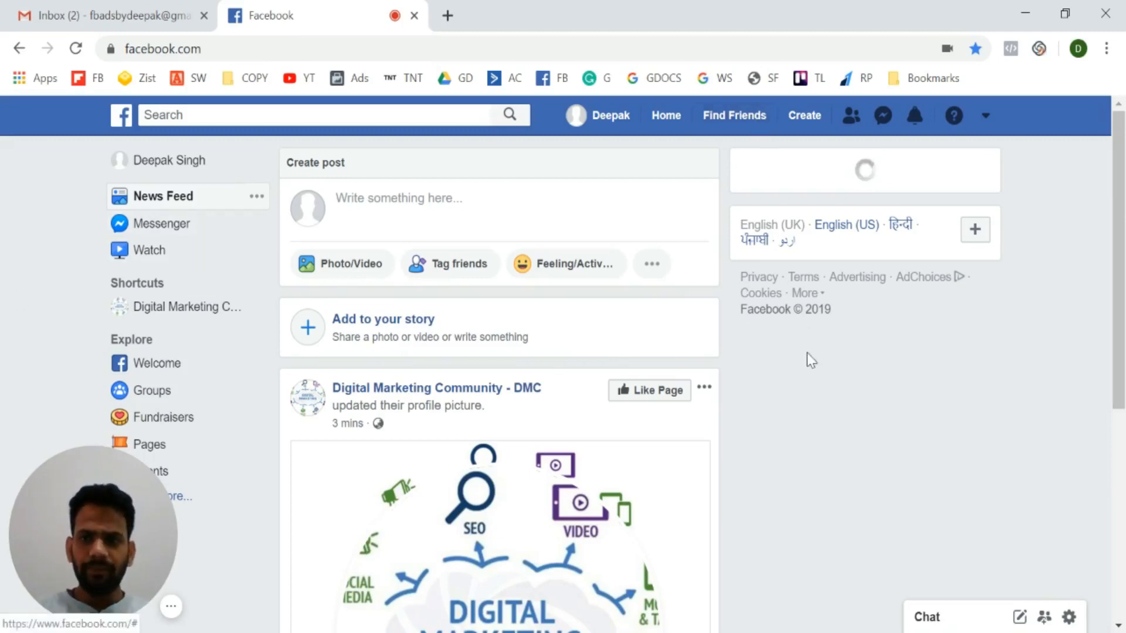
Start a new ad via Create > Ad and begin ad account setup under Traffic.
left_click(805, 117)
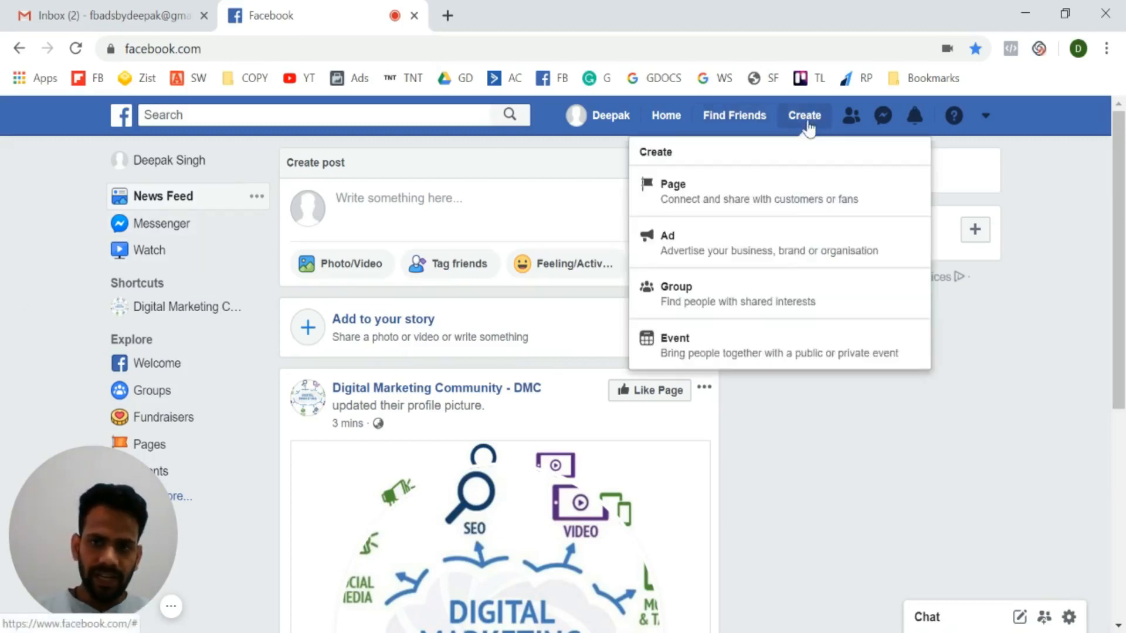
left_click(716, 254)
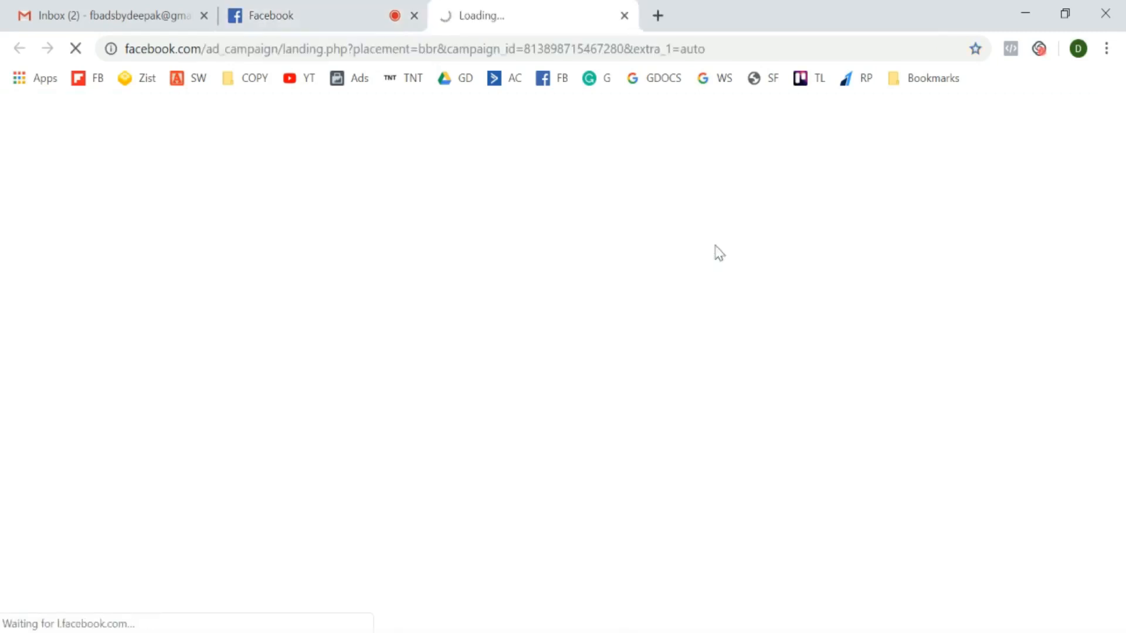
left_click(383, 3)
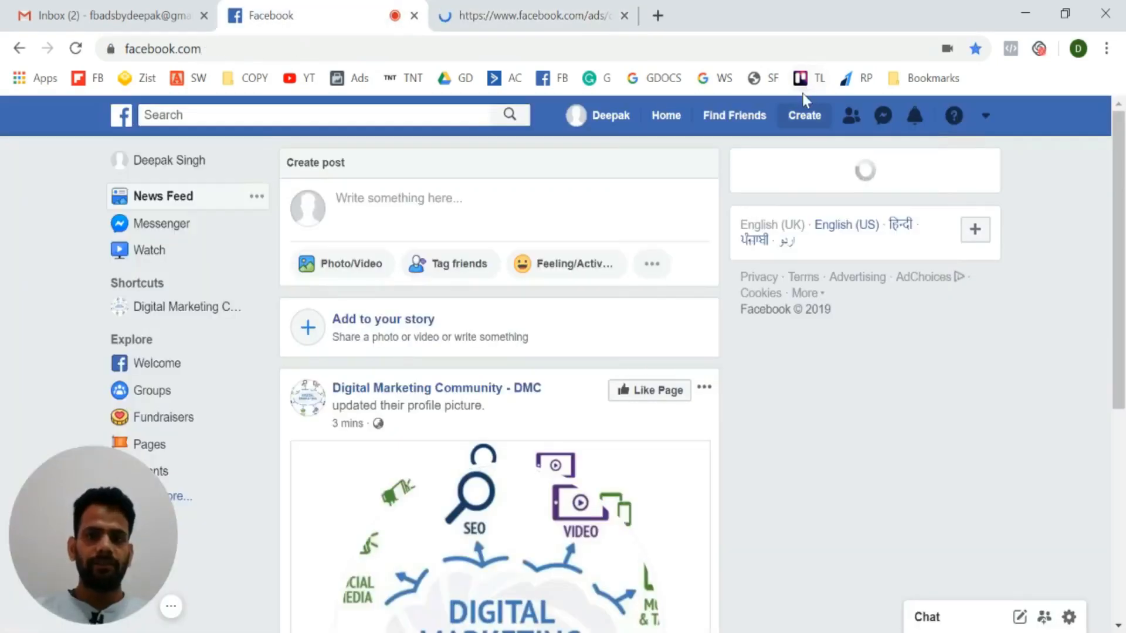
left_click(804, 123)
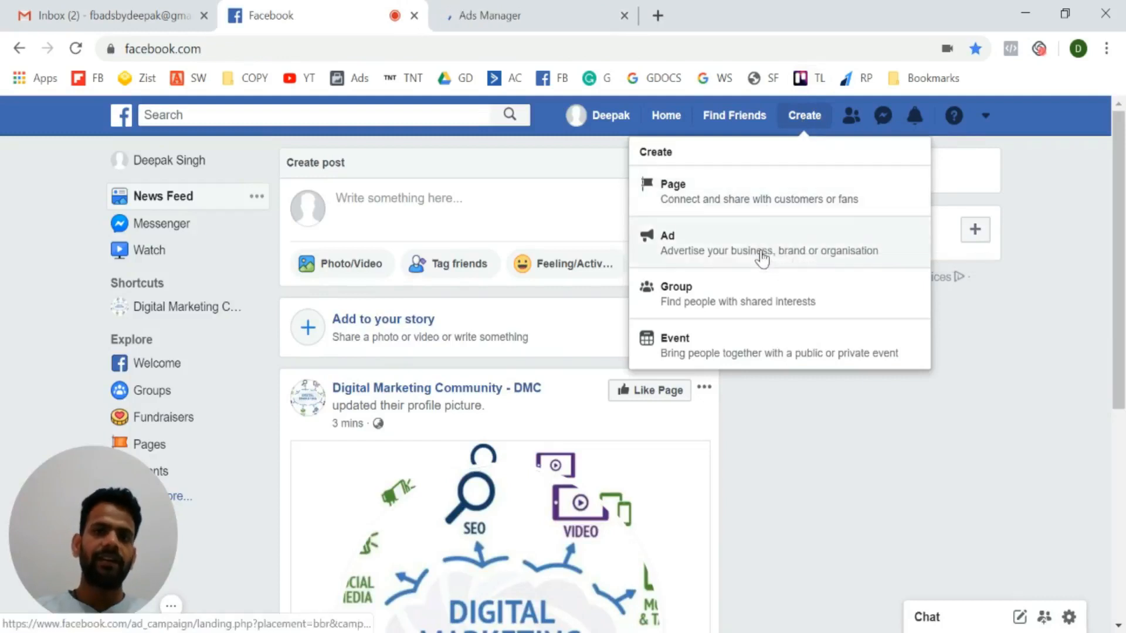
left_click(778, 454)
left_click(507, 9)
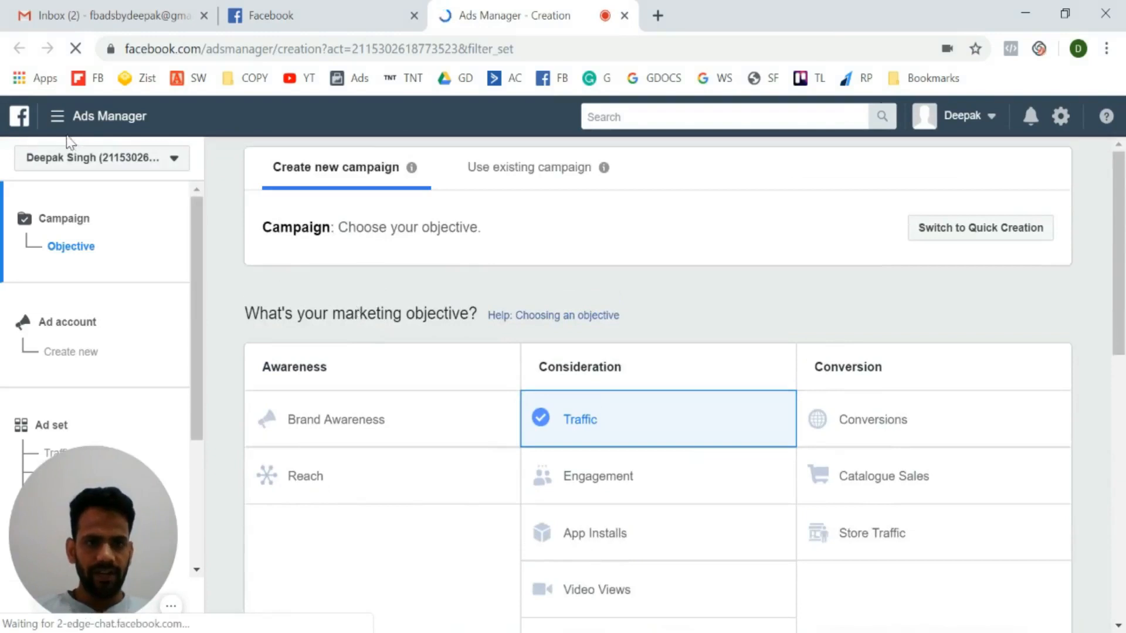
scroll(314, 319, "down", 10)
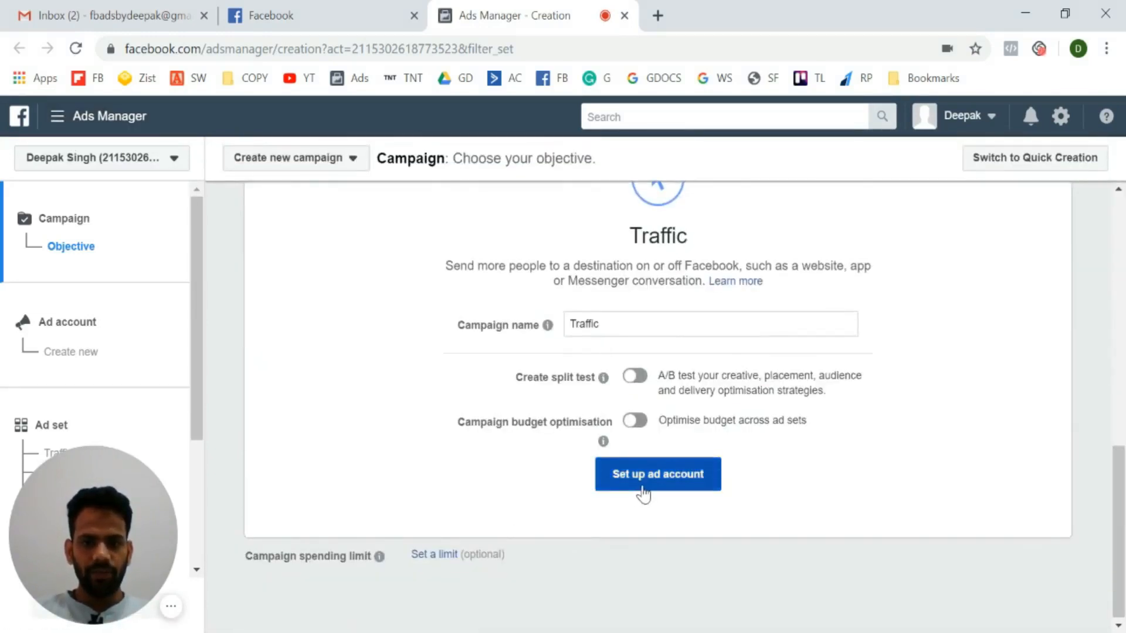
left_click(642, 487)
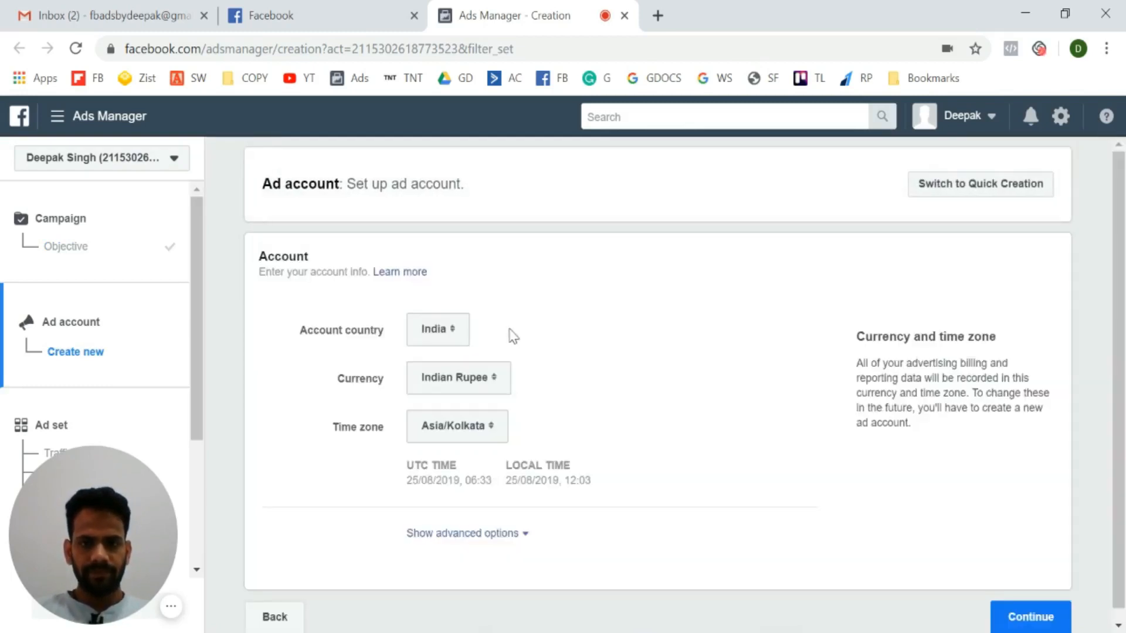
Rename the ad account to '100 Days Facebook ads course' and continue to the ad set.
left_click(469, 525)
scroll(690, 453, "down", 2)
left_click(692, 454)
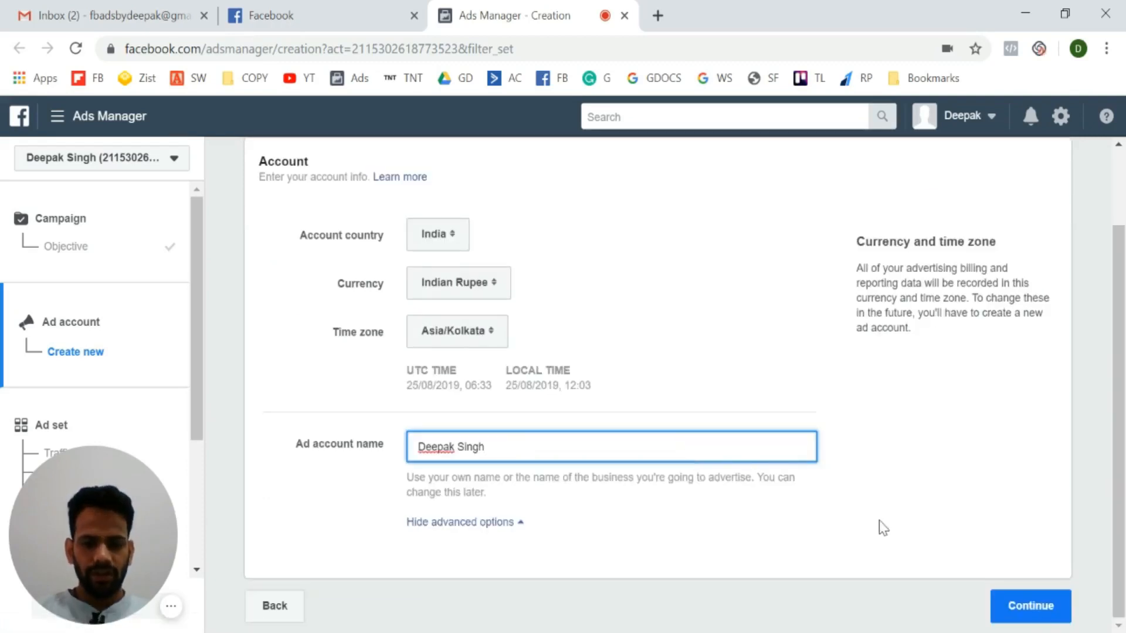
key("ctrl+a")
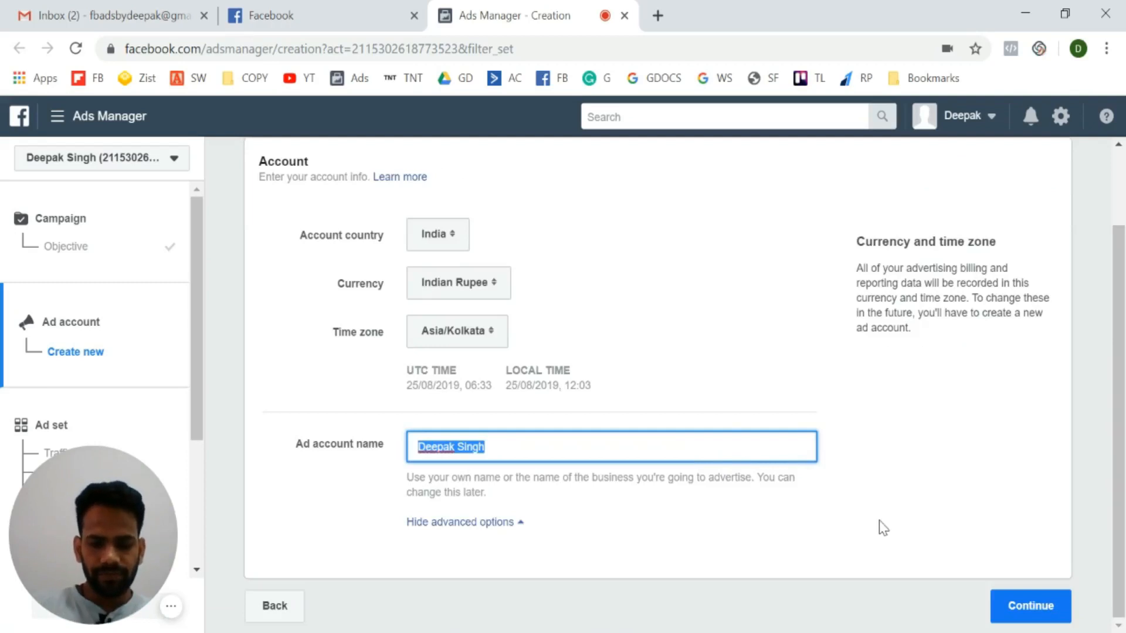
type("100 ")
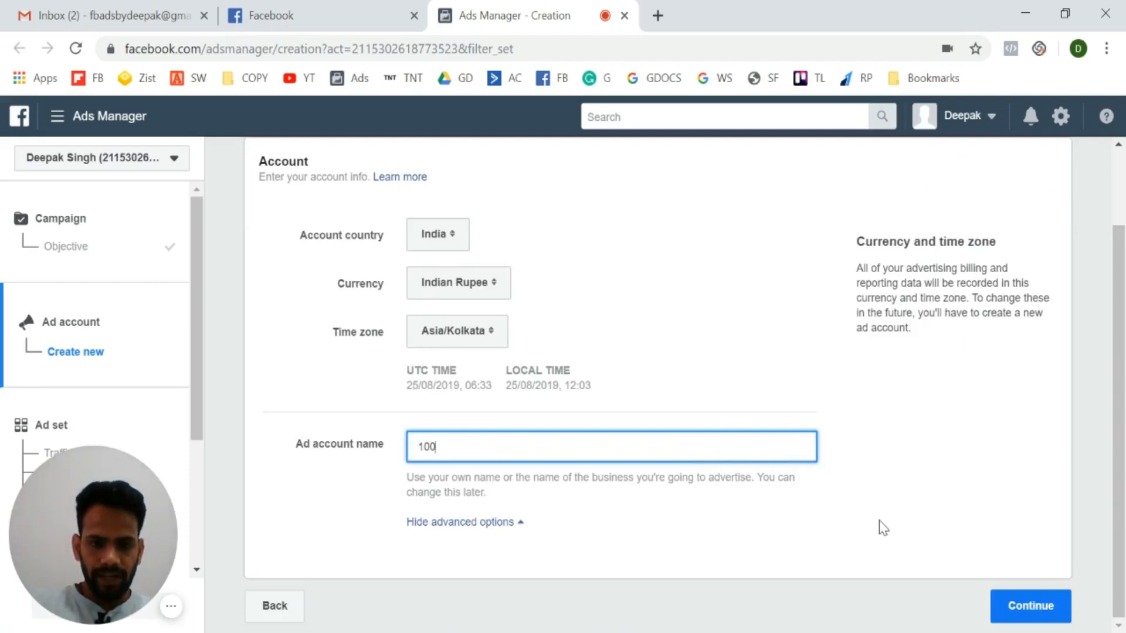
type("Days Faceb")
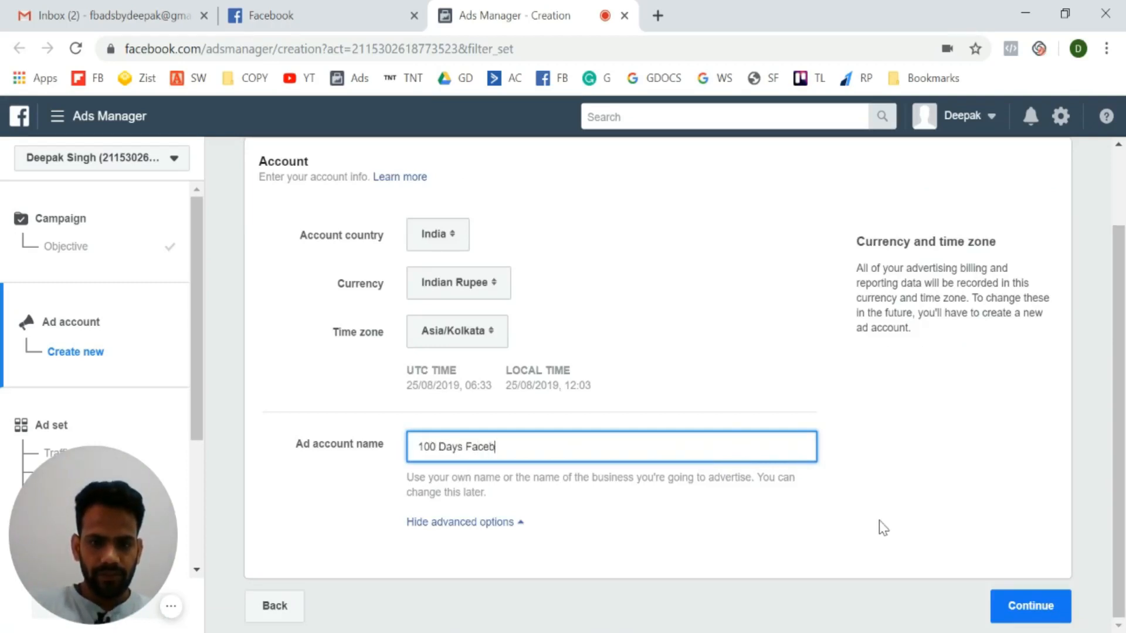
type("ook ads course")
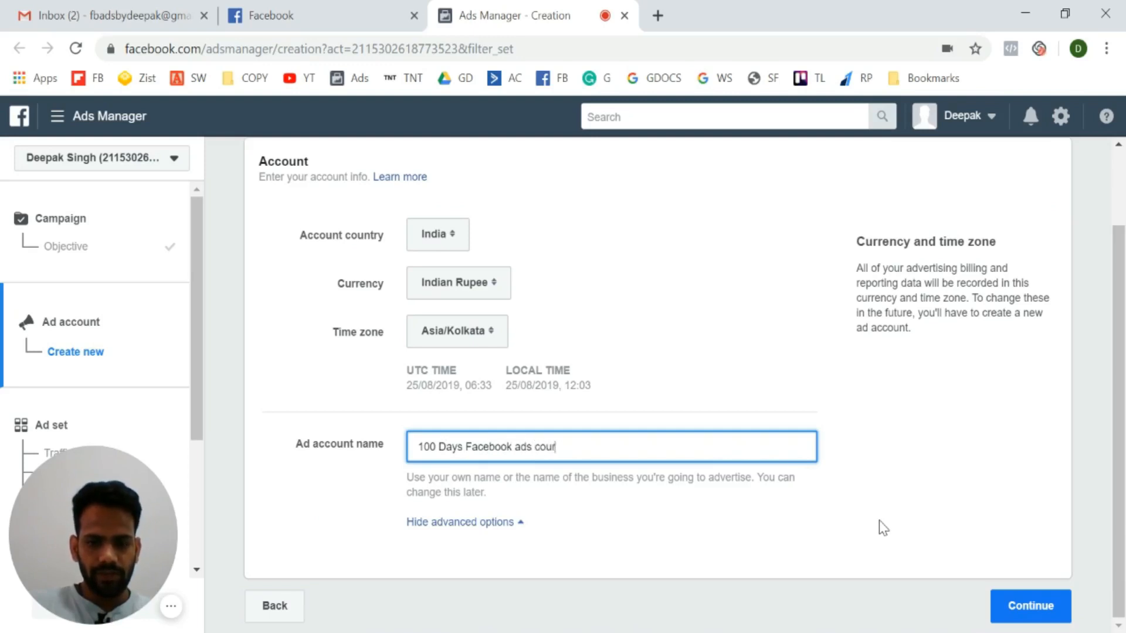
left_click(1030, 610)
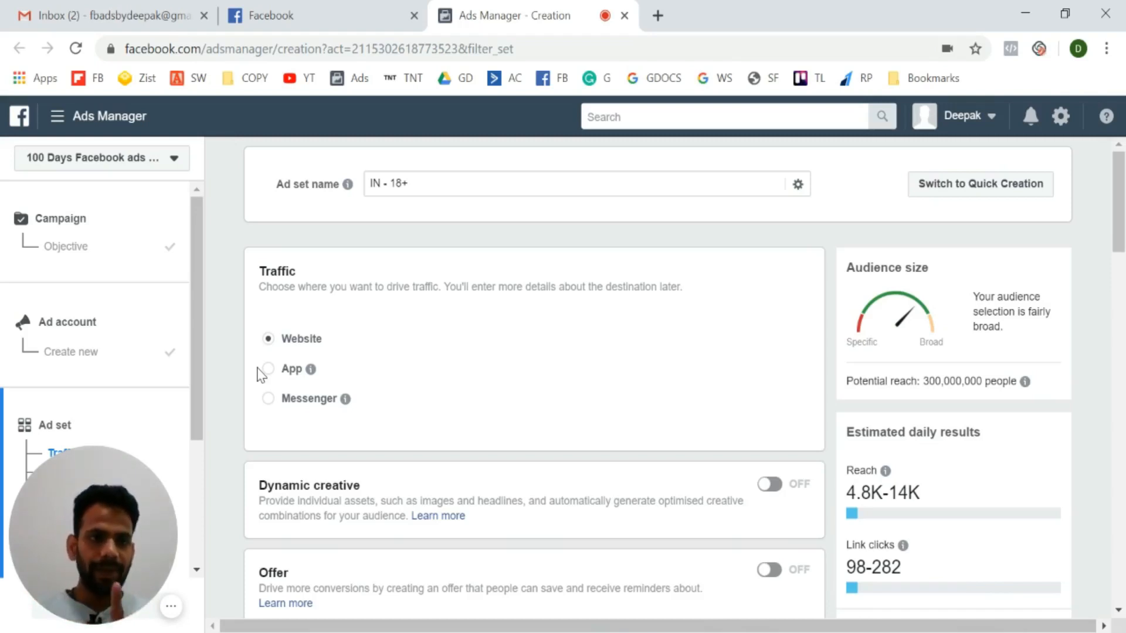
Go to Billing from the Ads Manager menu, discarding the unsaved campaign.
left_click(56, 119)
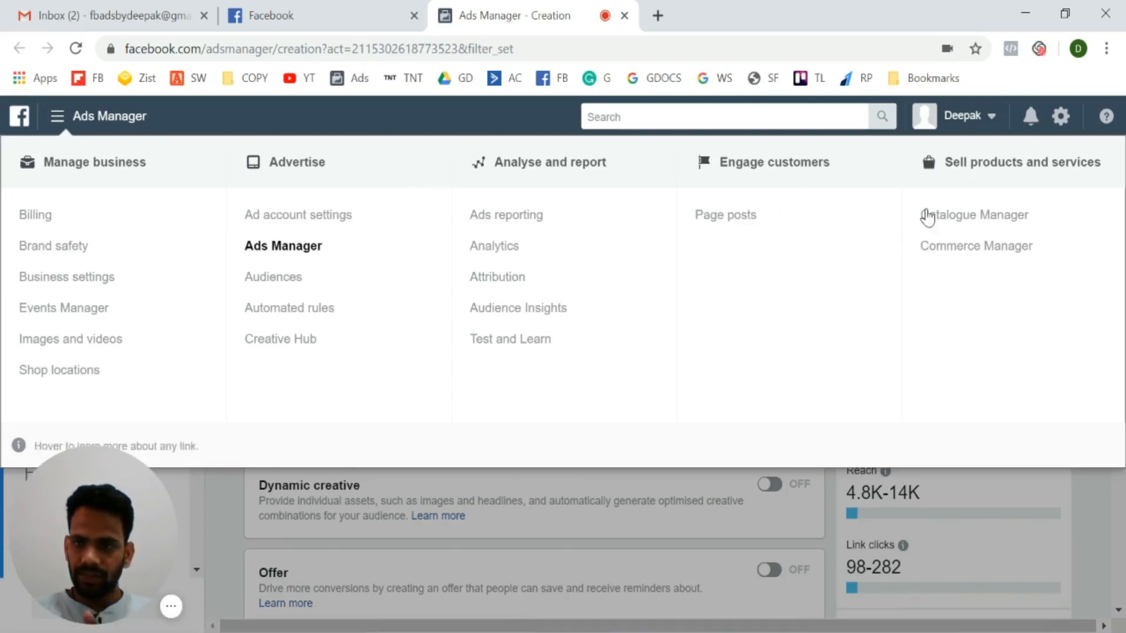
key("ctrl+minus")
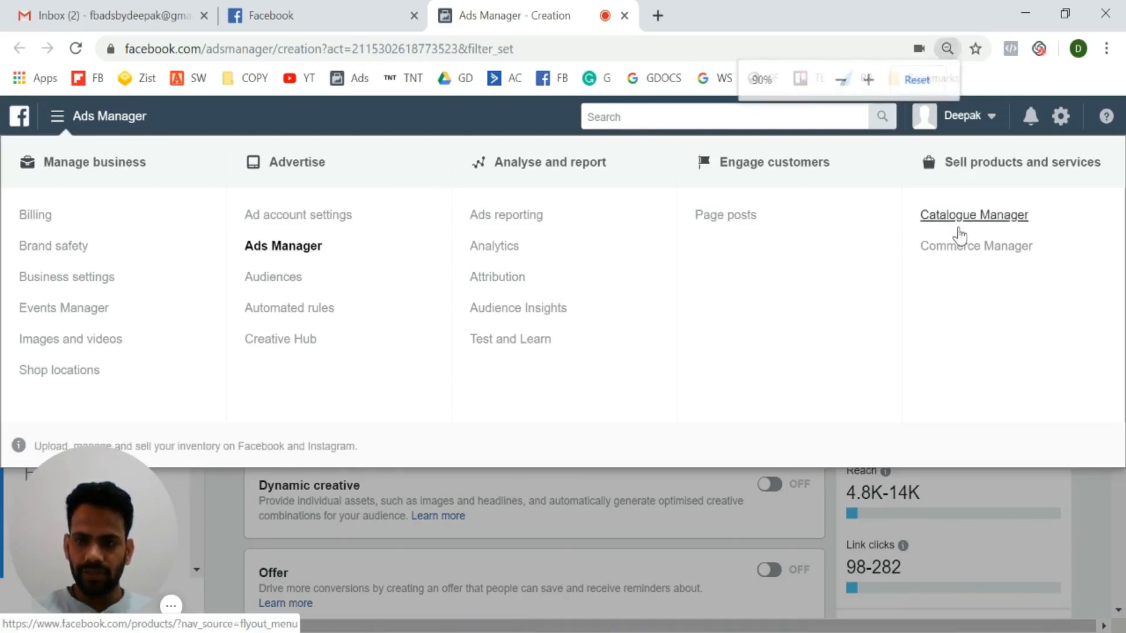
key("ctrl+plus")
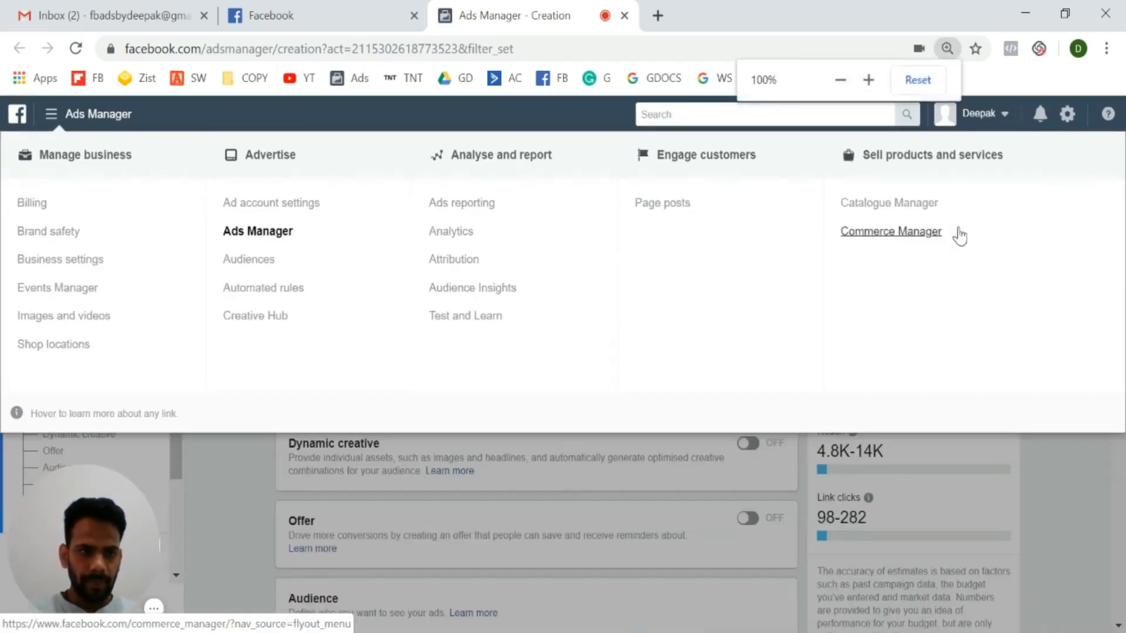
left_click(29, 215)
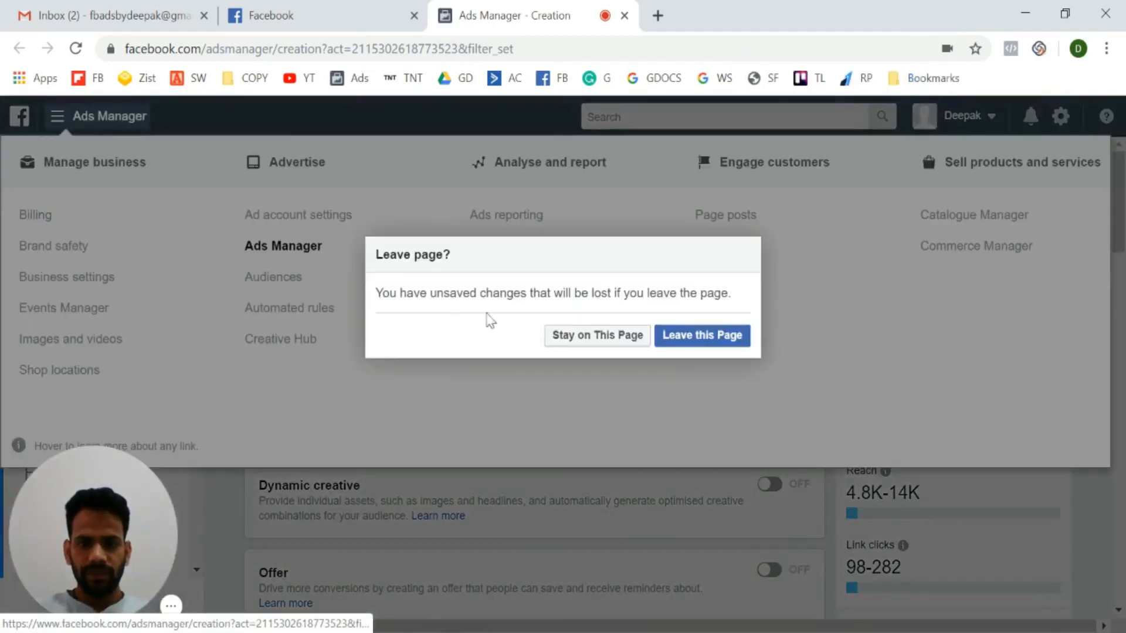
left_click(726, 336)
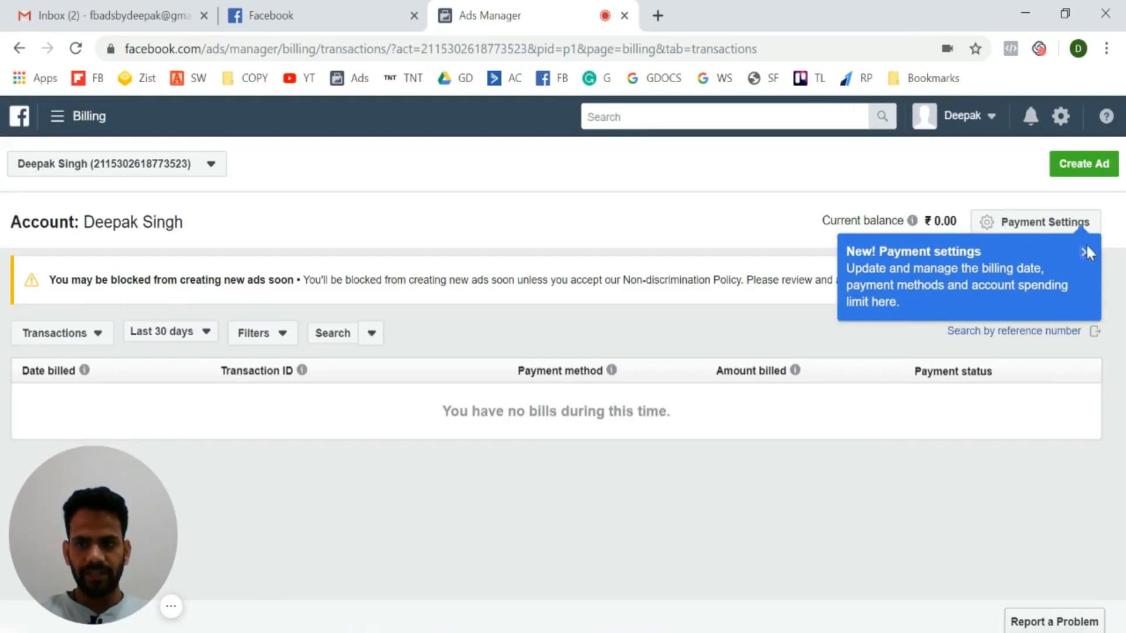
Dismiss the new Payment settings tip and open Payment Settings.
left_click(1085, 251)
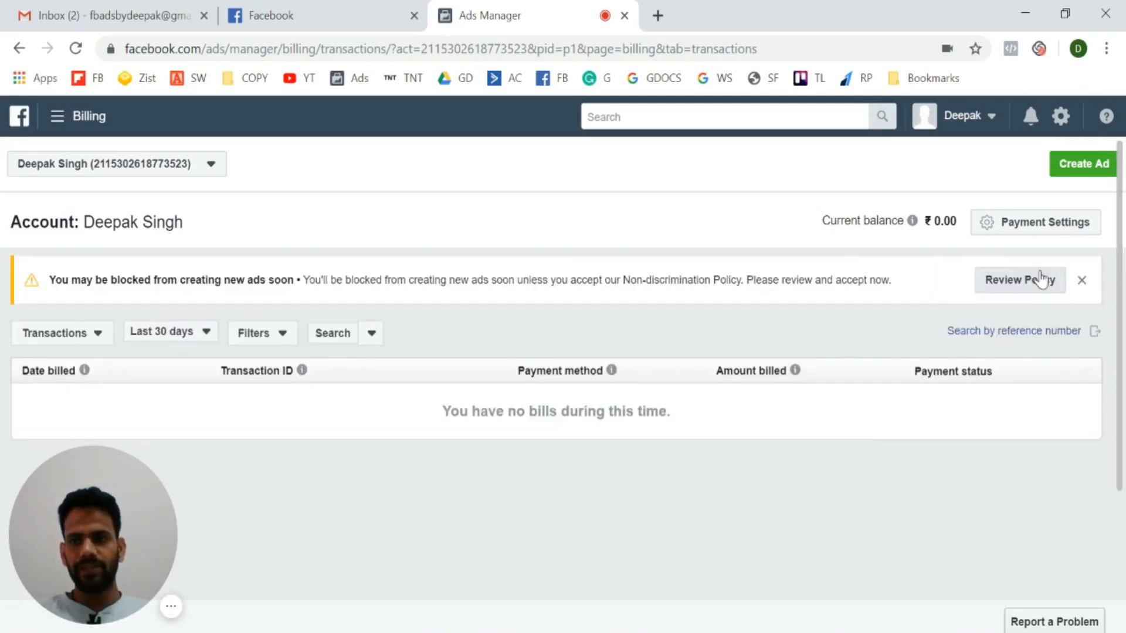
left_click(1034, 229)
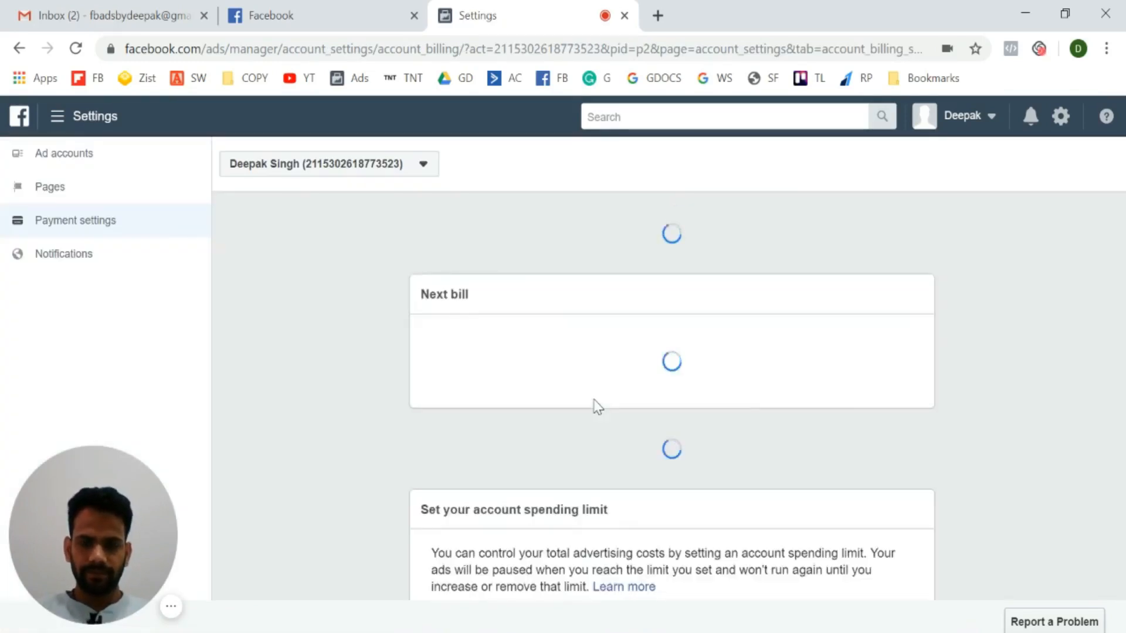
Start Add Payment Method to bring up the GST, PAN, name and address form.
scroll(597, 405, "down", 1)
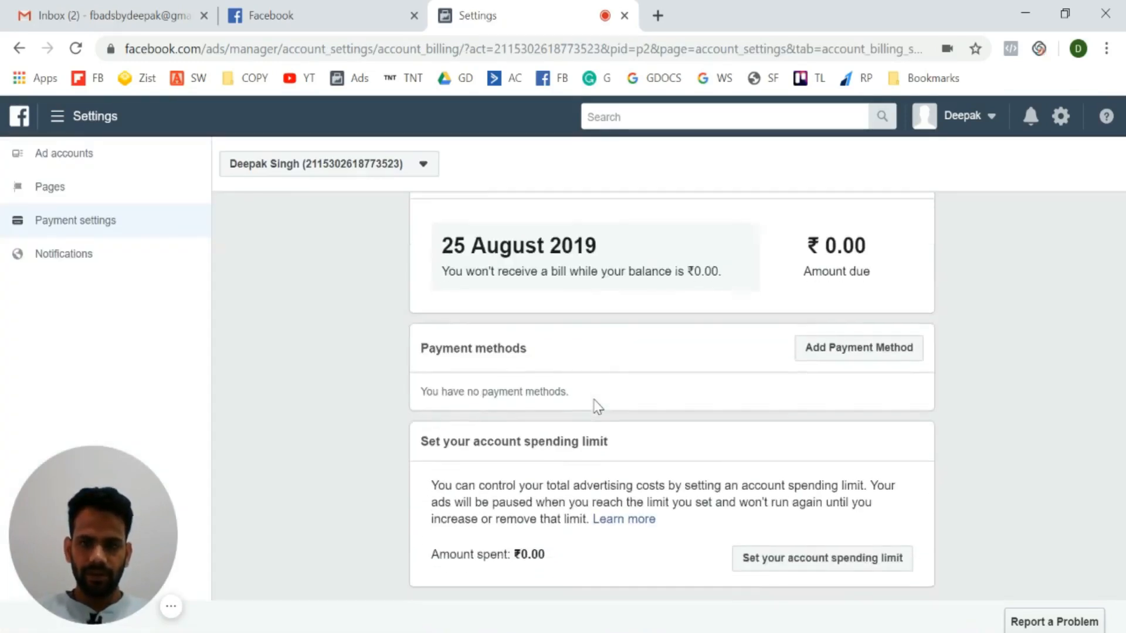
left_click(828, 349)
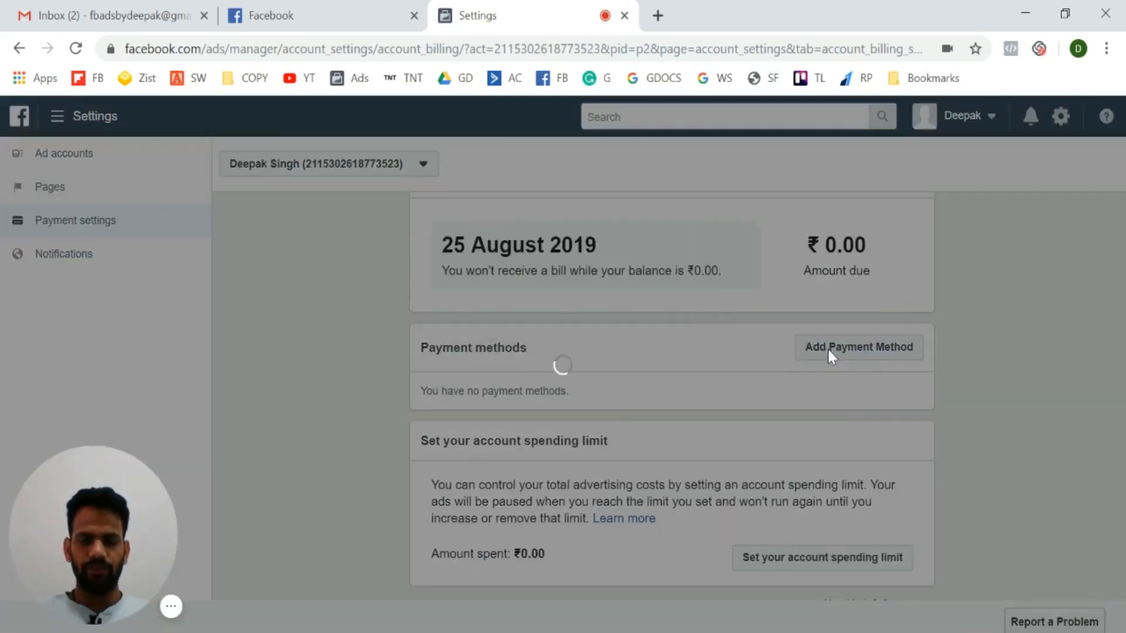
scroll(659, 396, "down", 3)
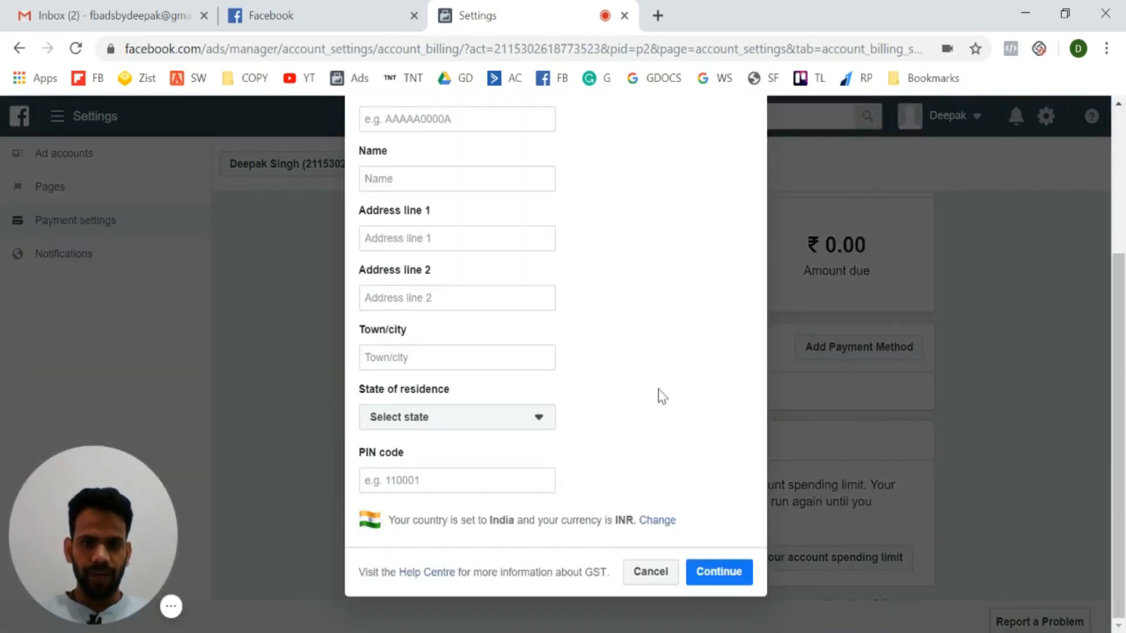
scroll(661, 396, "up", 3)
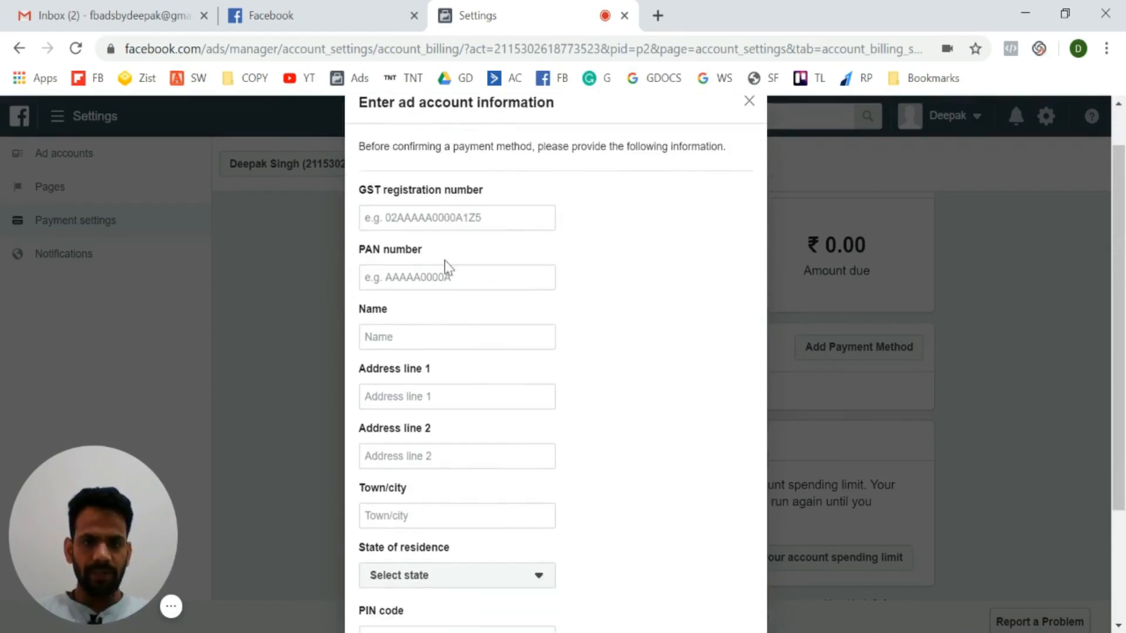
scroll(455, 364, "down", 3)
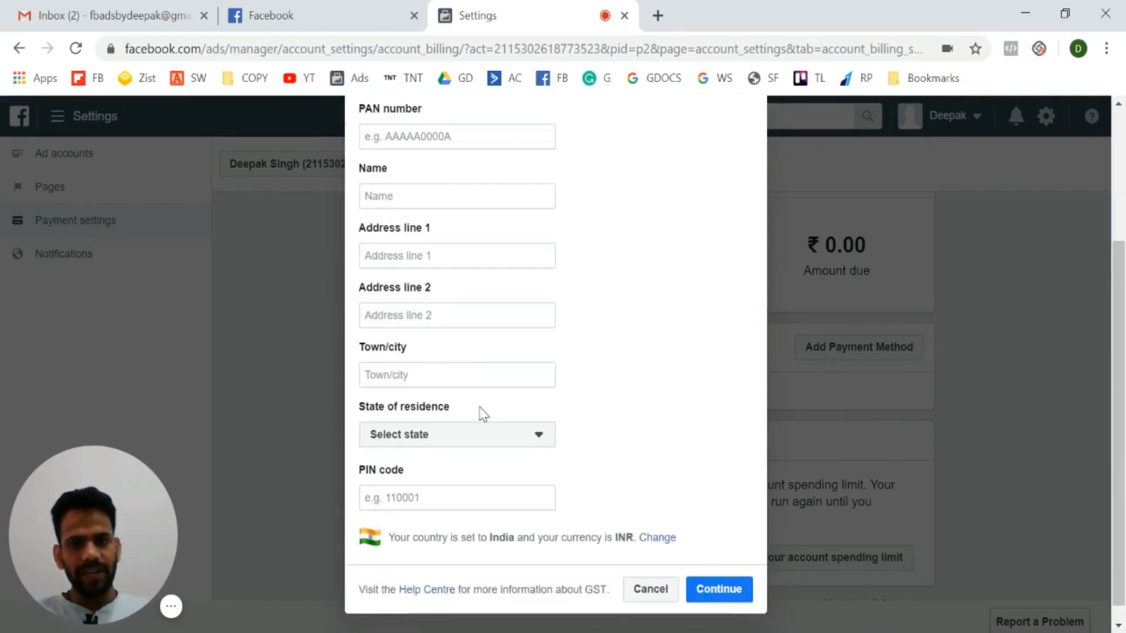
scroll(482, 413, "up", 3)
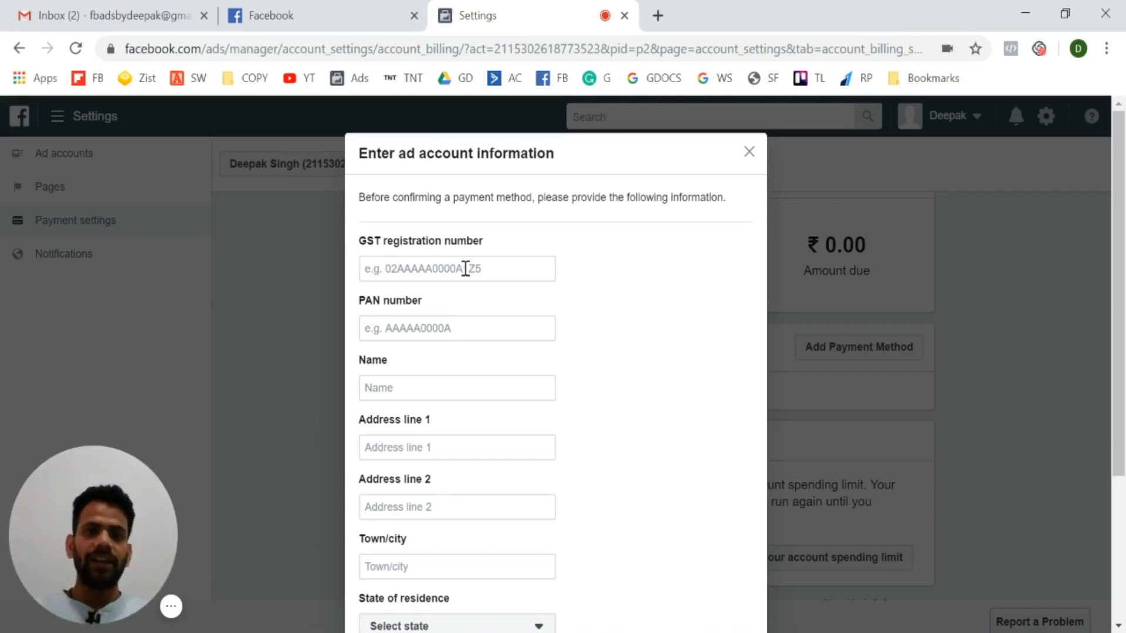
Submit the ad account information with Delhi selected as the state.
scroll(465, 269, "down", 3)
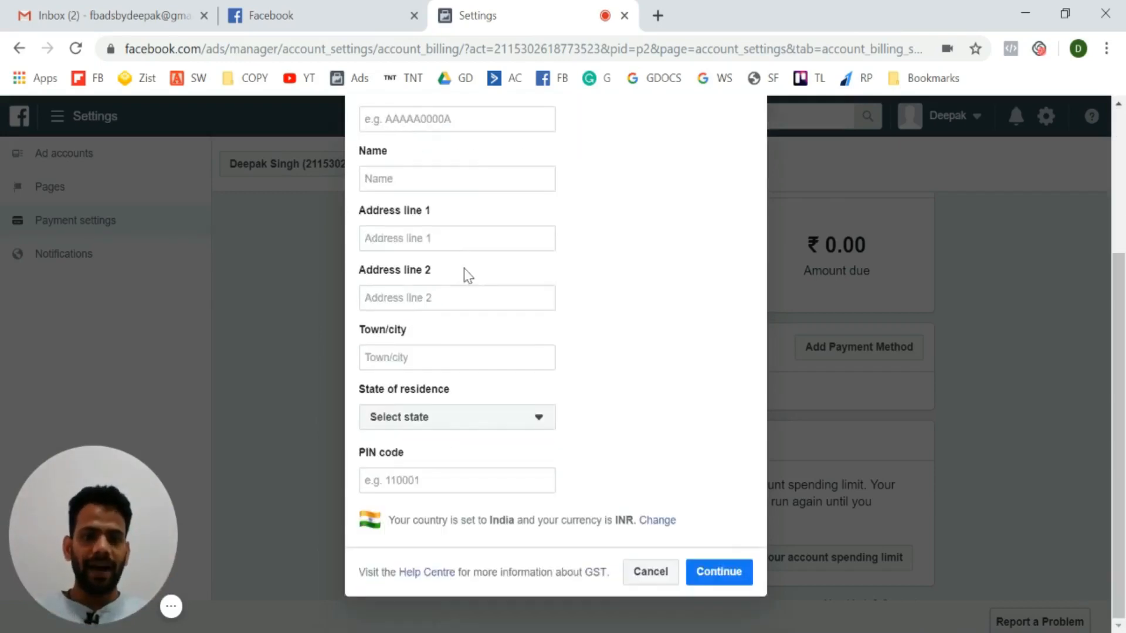
left_click(716, 573)
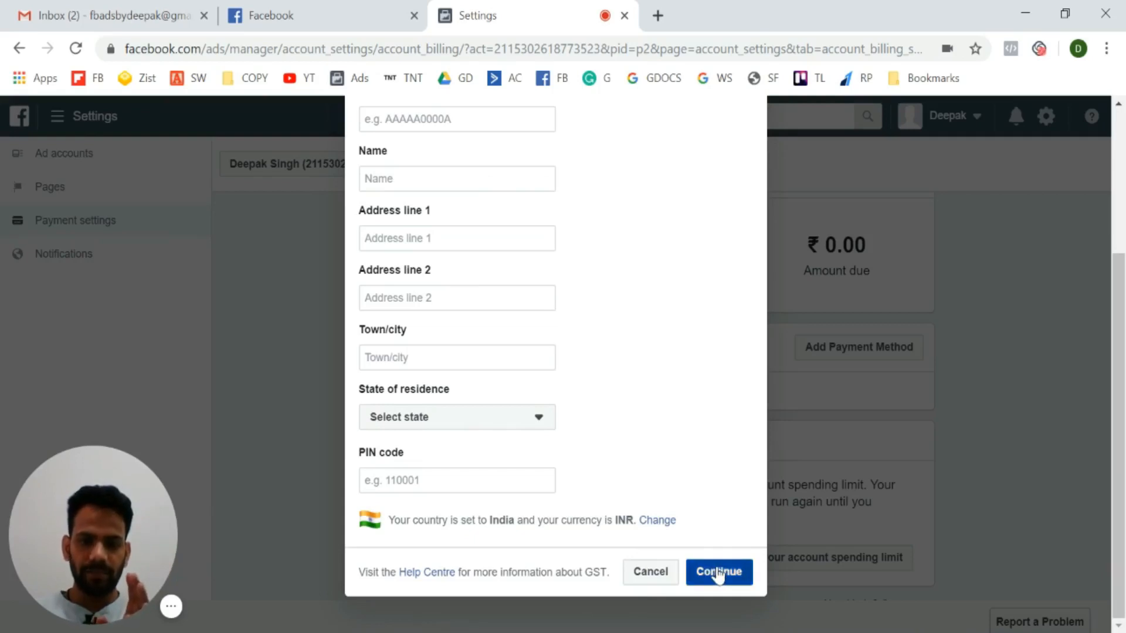
left_click(515, 424)
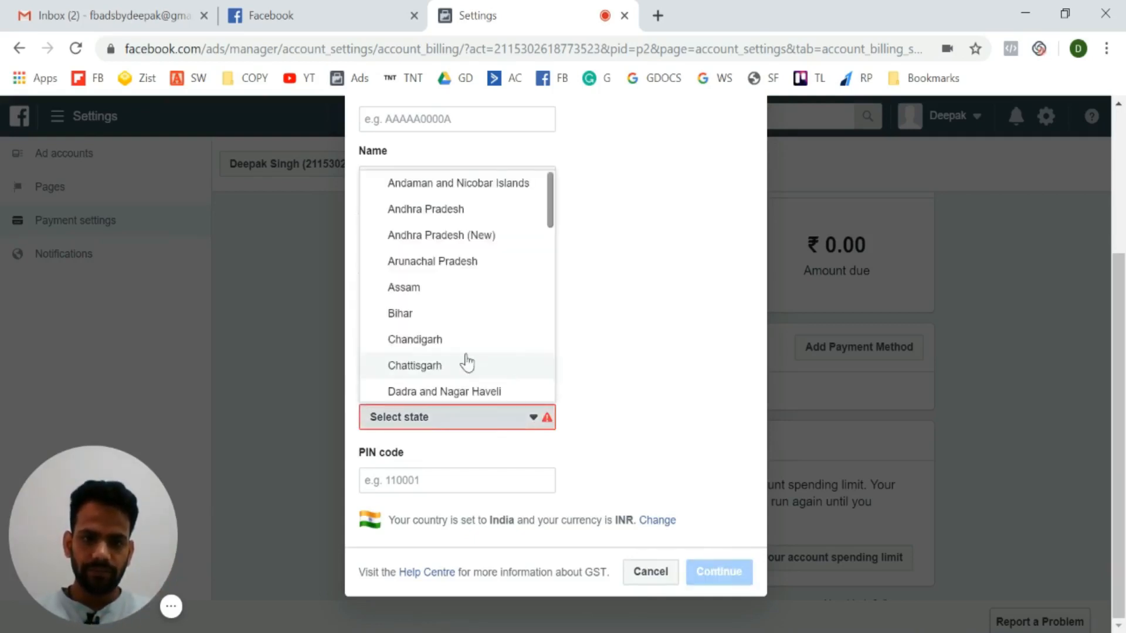
scroll(463, 359, "down", 5)
scroll(465, 360, "down", 2)
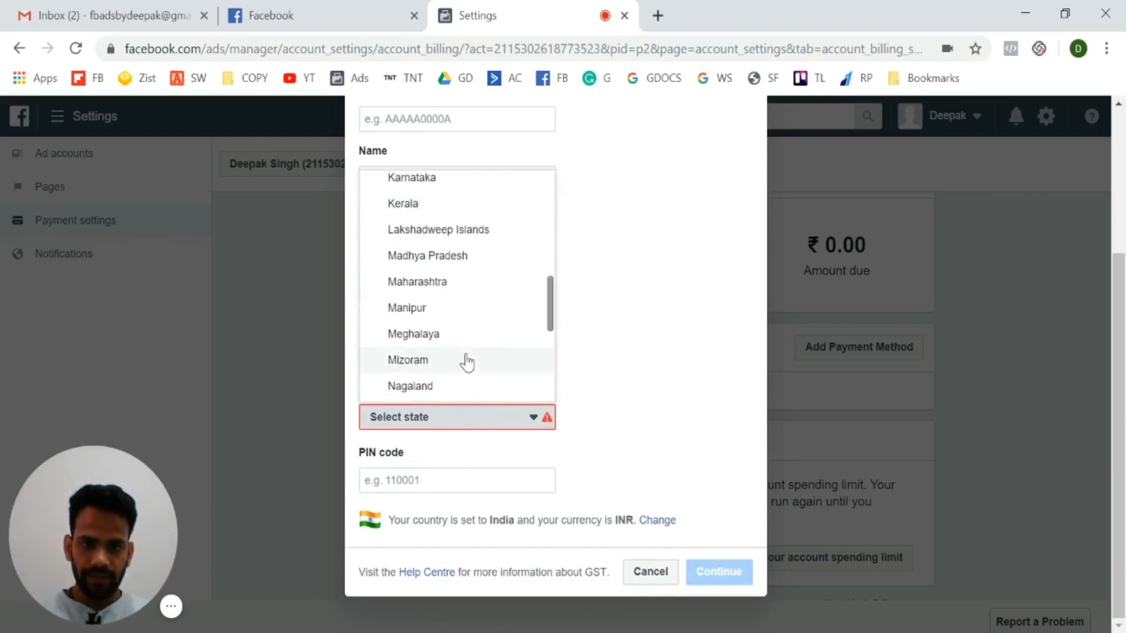
scroll(467, 361, "up", 4)
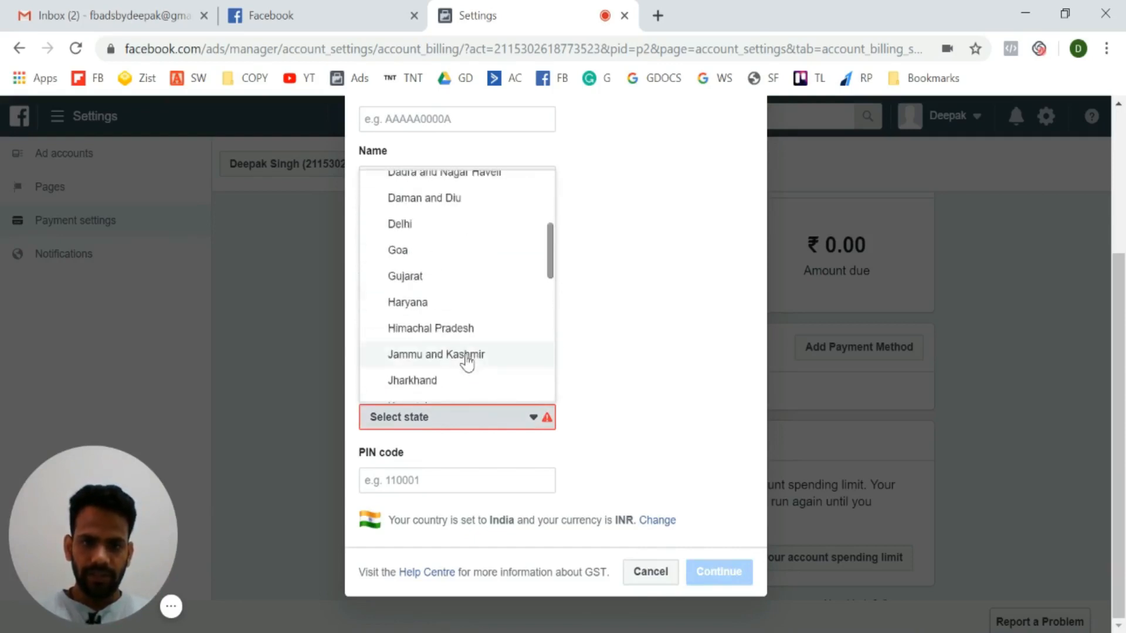
left_click(447, 227)
left_click(721, 580)
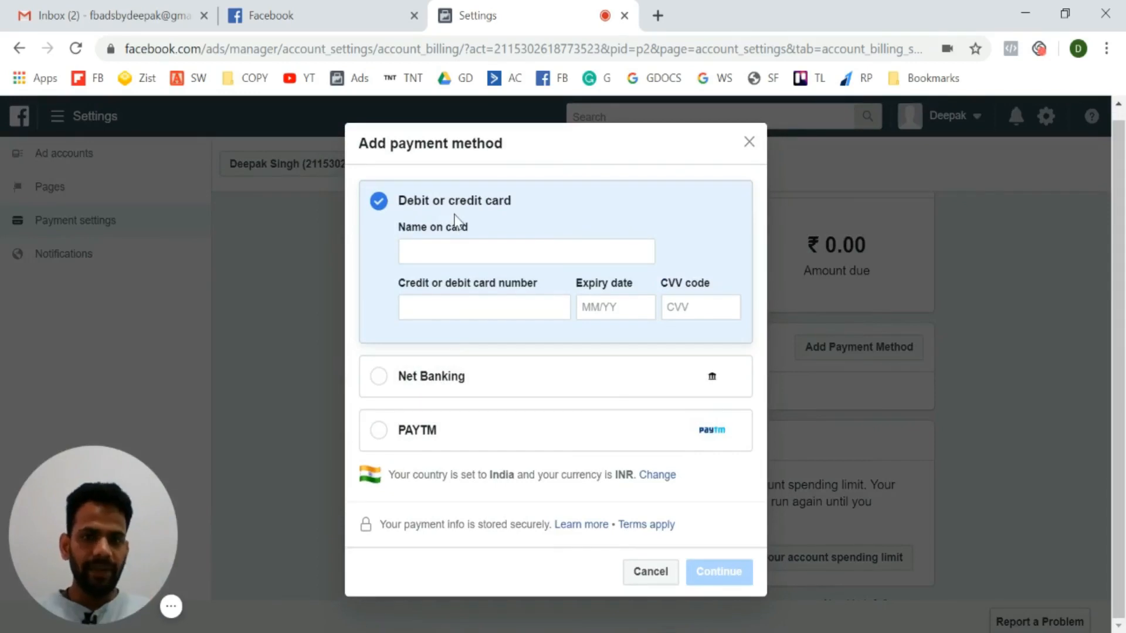
Compare Card, Net Banking and PAYTM options, then settle on PAYTM and continue.
left_click(449, 379)
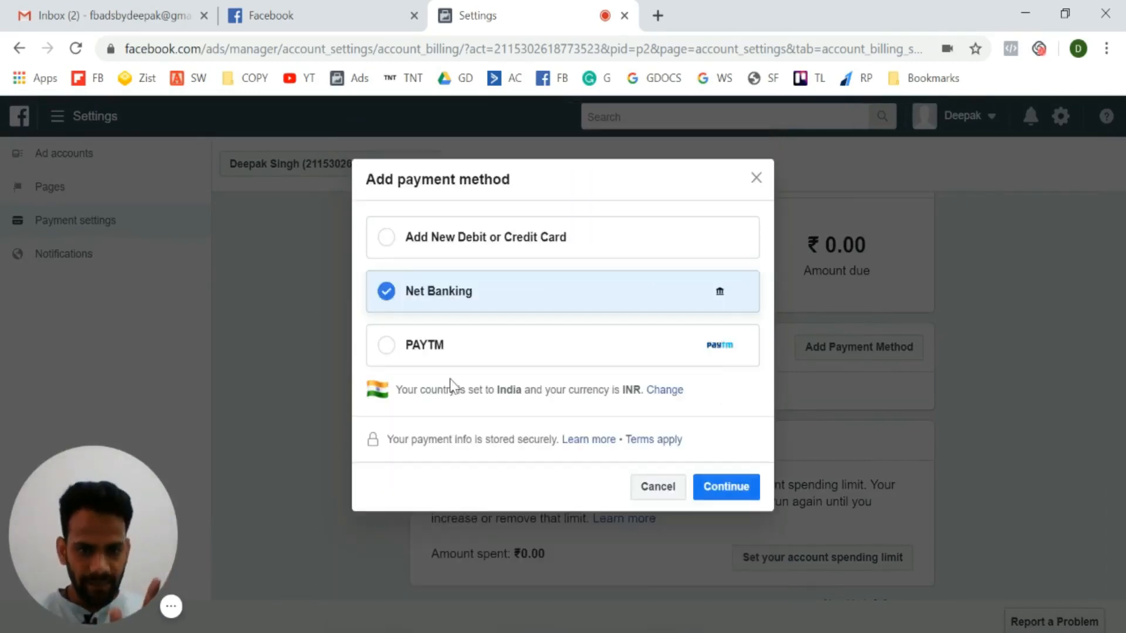
left_click(459, 351)
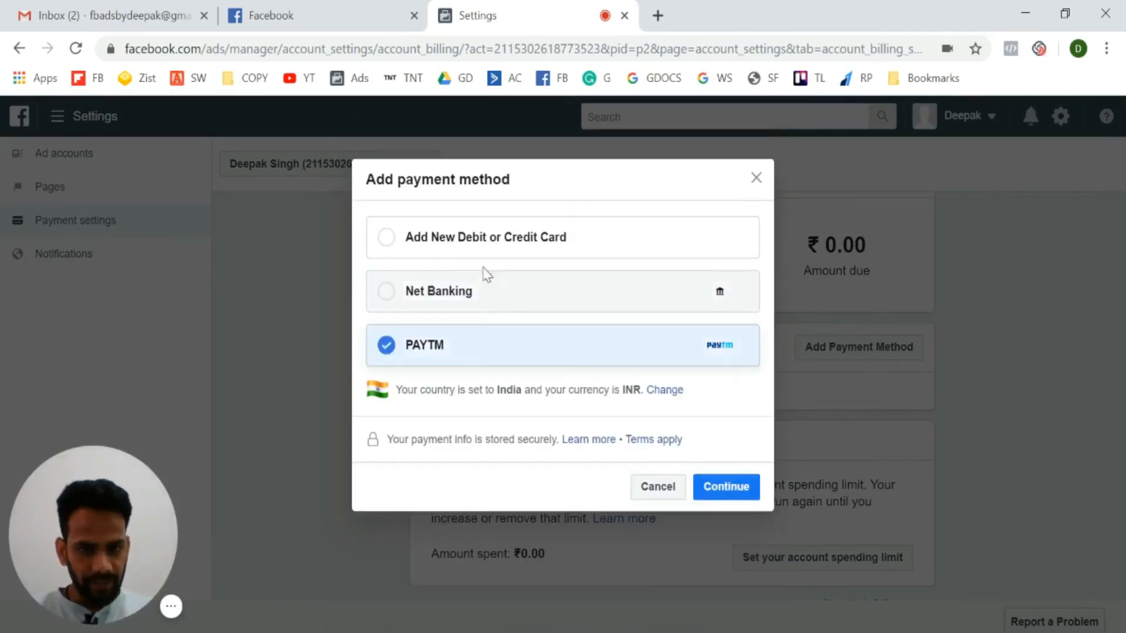
left_click(496, 240)
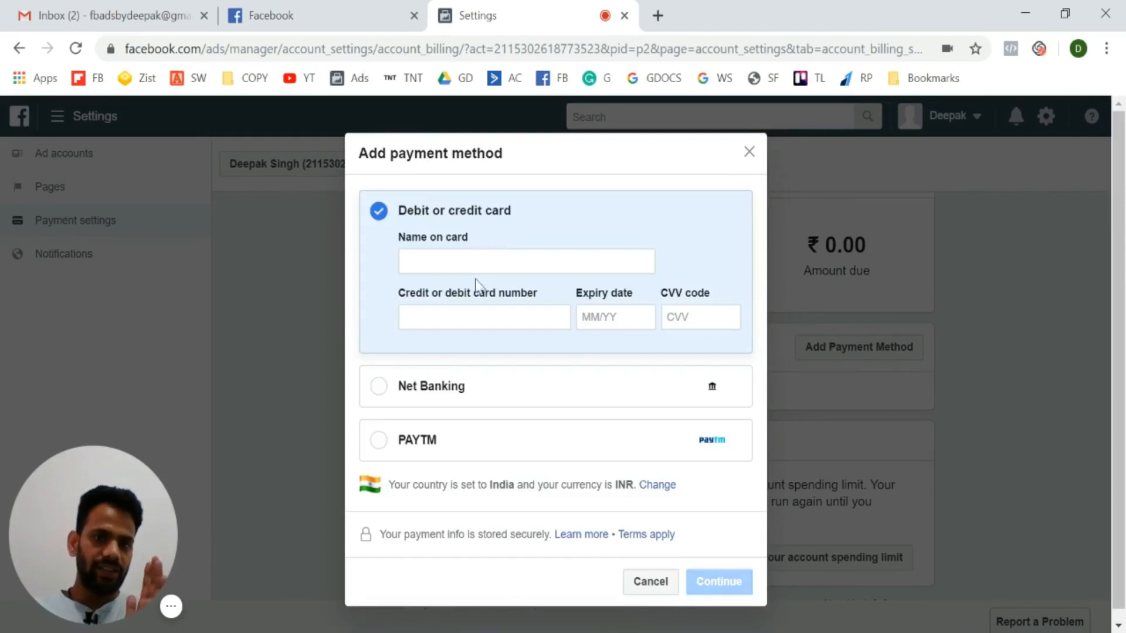
left_click(441, 394)
left_click(445, 363)
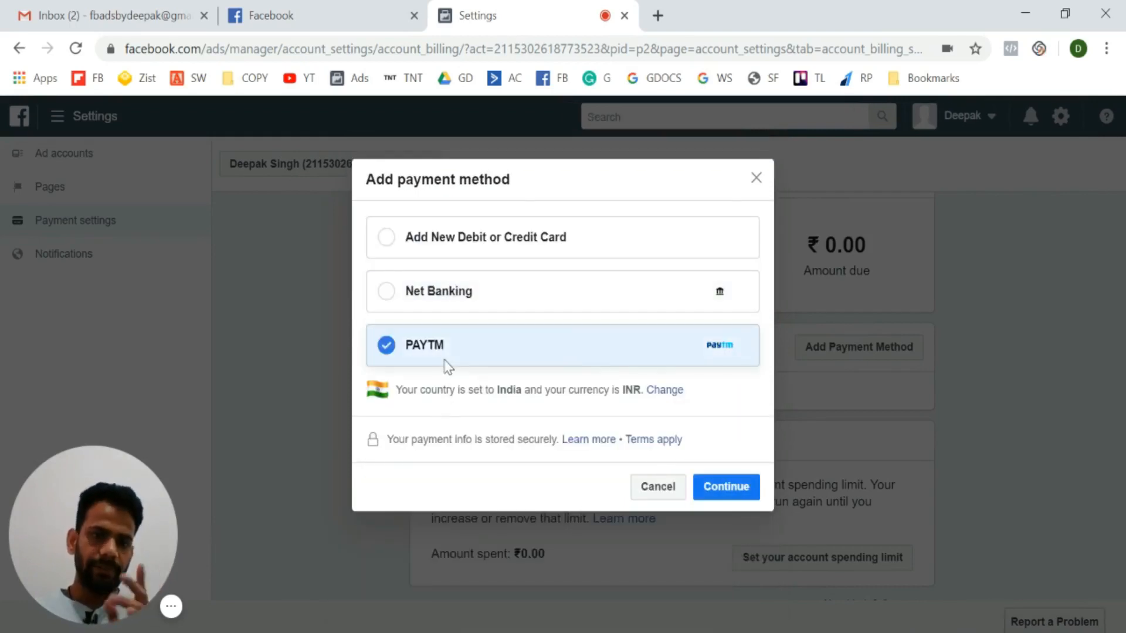
left_click(456, 302)
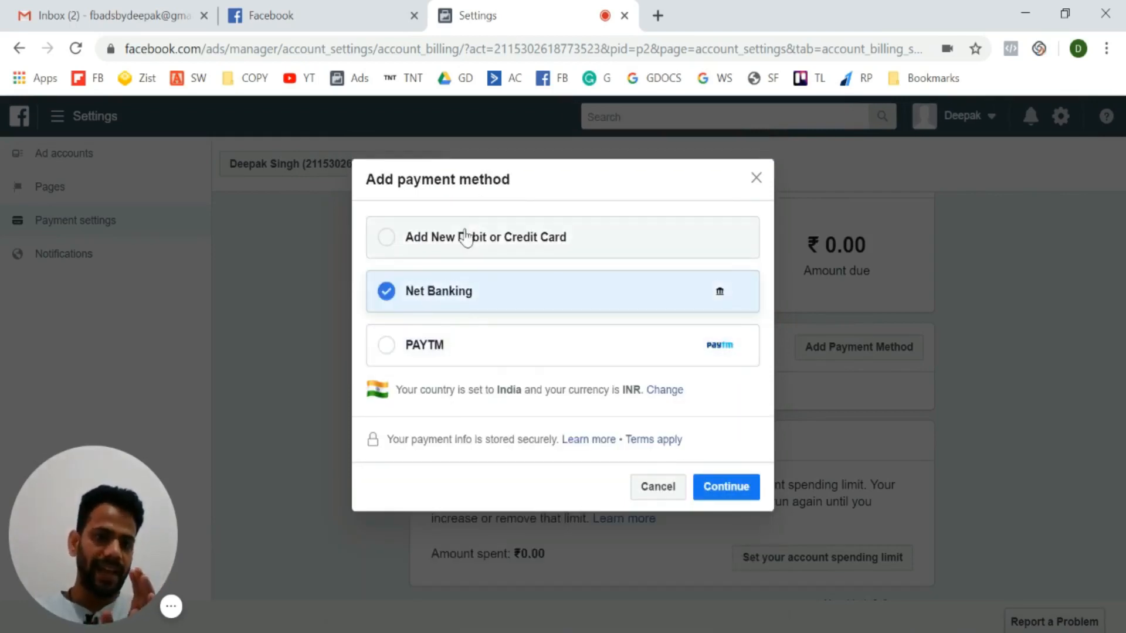
left_click(466, 237)
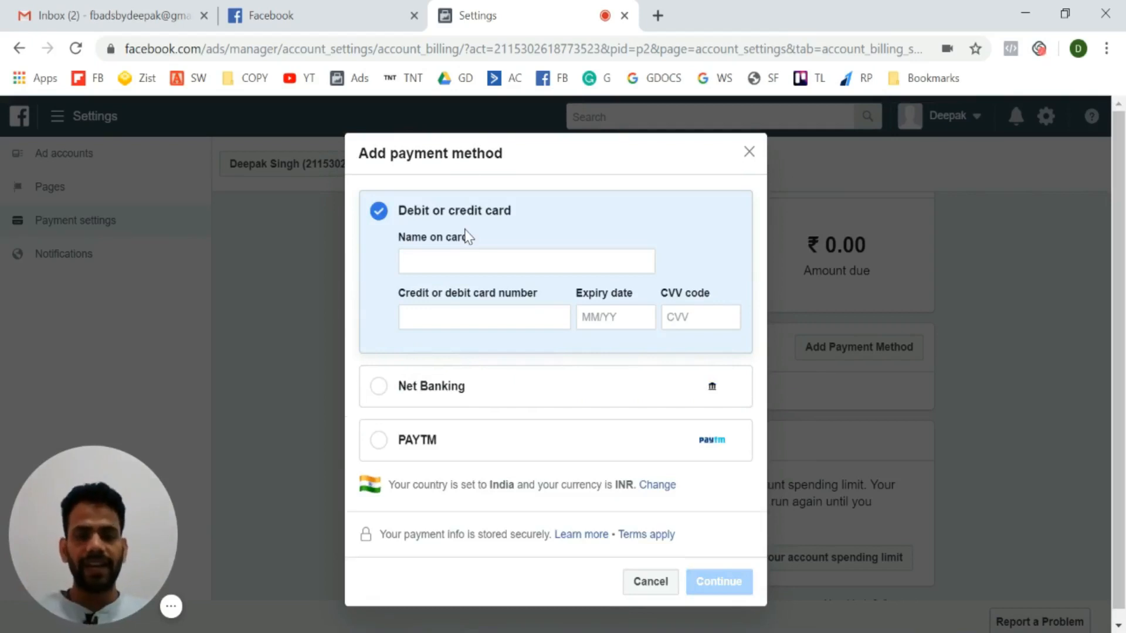
left_click(417, 387)
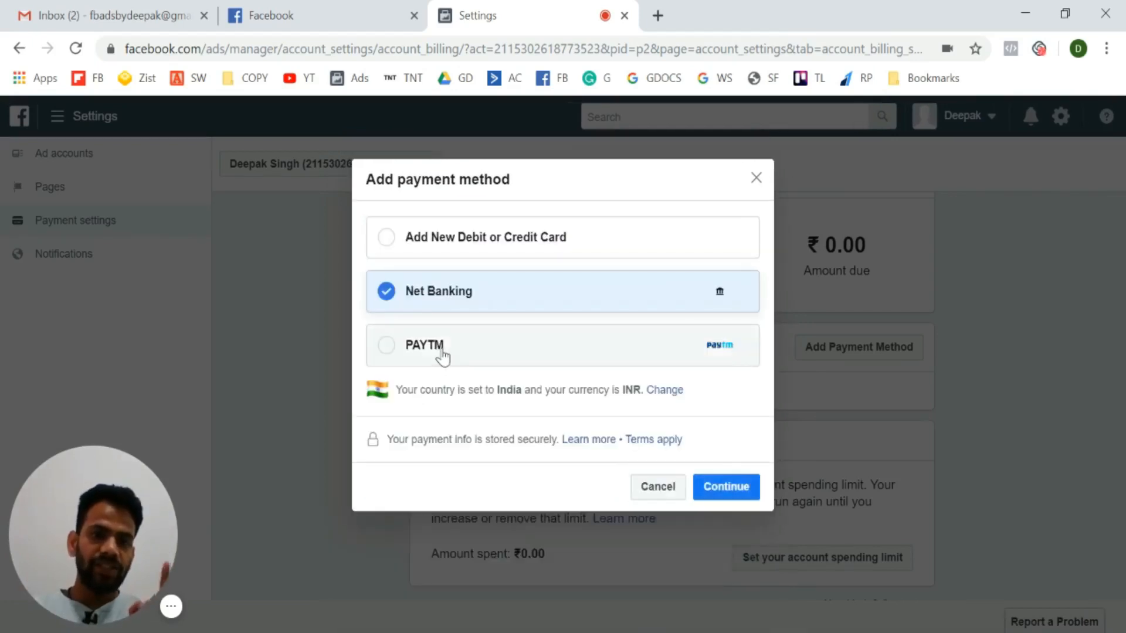
left_click(441, 351)
left_click(482, 252)
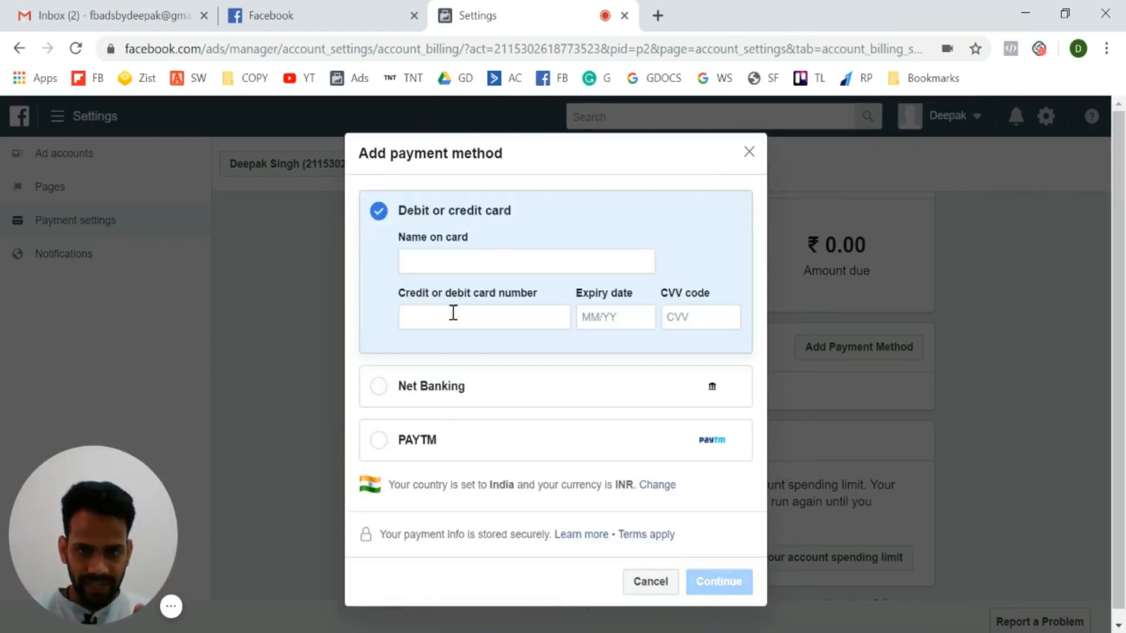
left_click(444, 389)
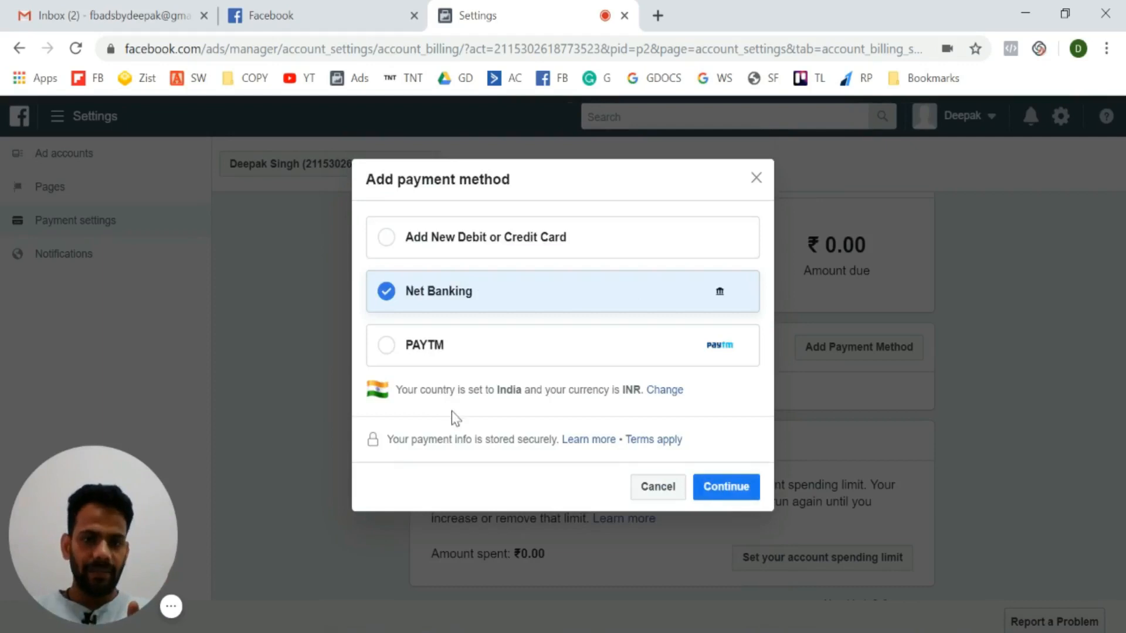
left_click(469, 350)
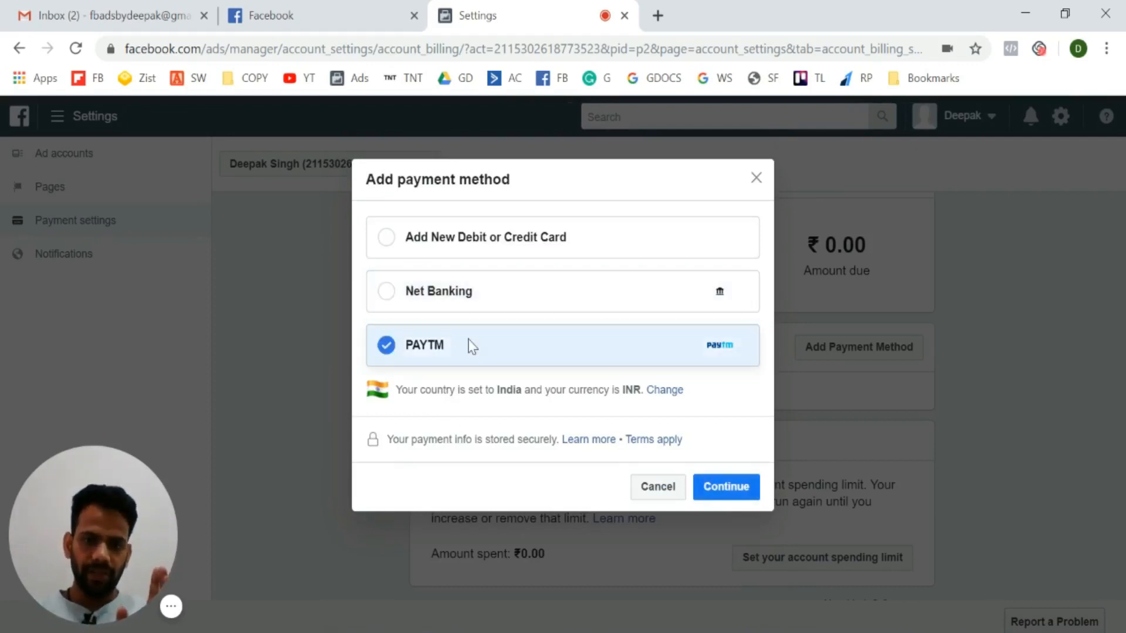
left_click(737, 487)
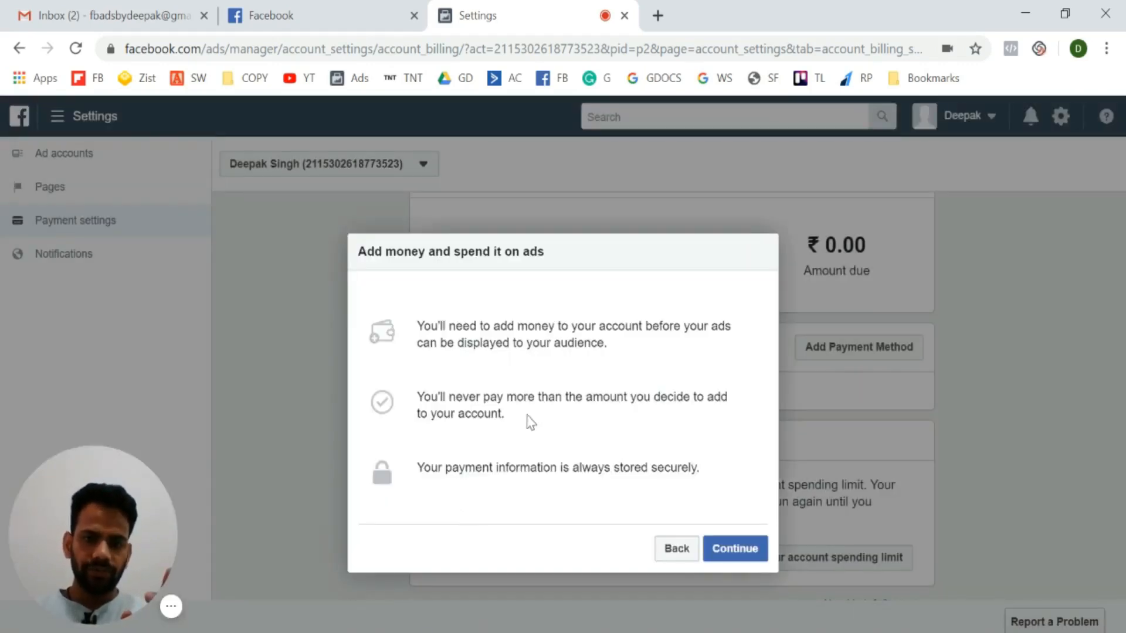
Take a ₹100 PAYTM top-up through to Make Payment, then go back to Payment settings.
left_click(736, 549)
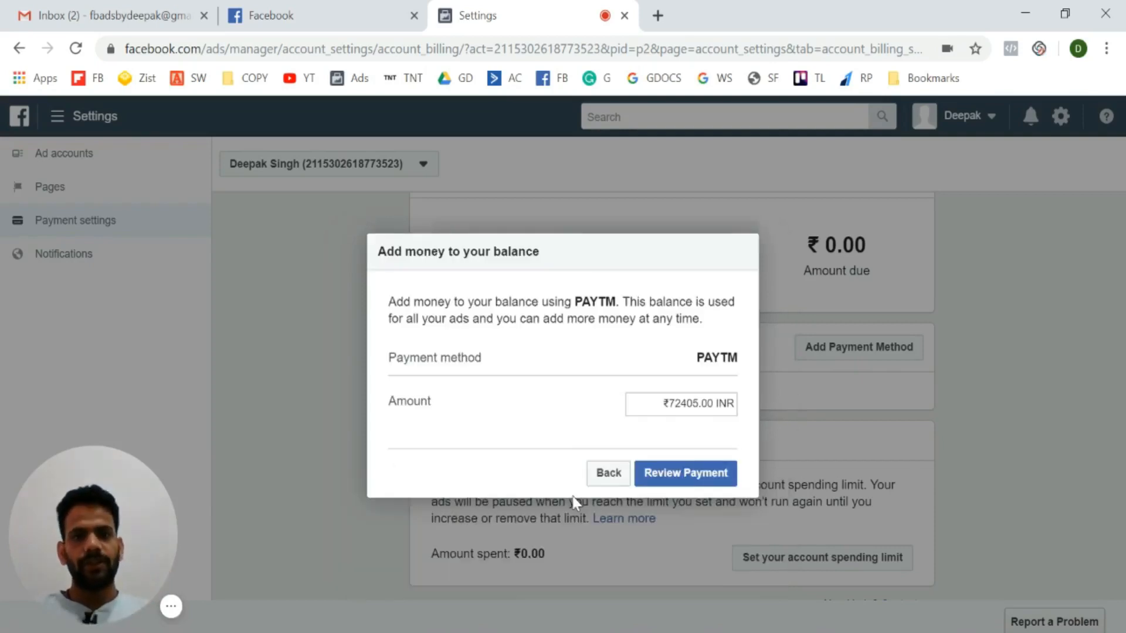
left_click(702, 403)
key("ctrl+a")
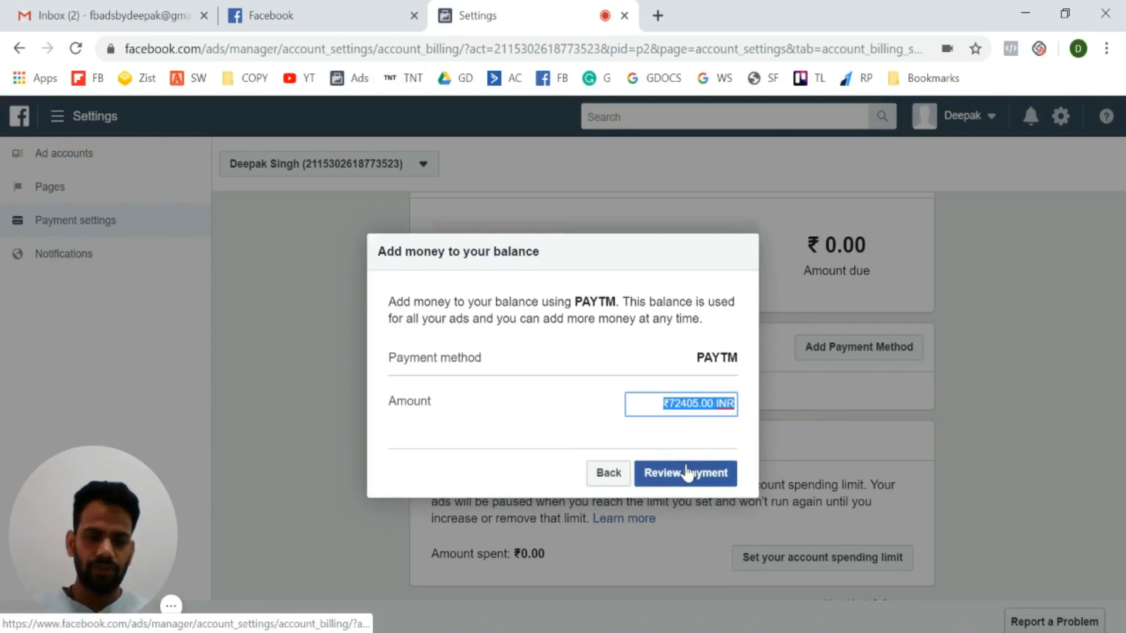
type("100")
left_click(661, 481)
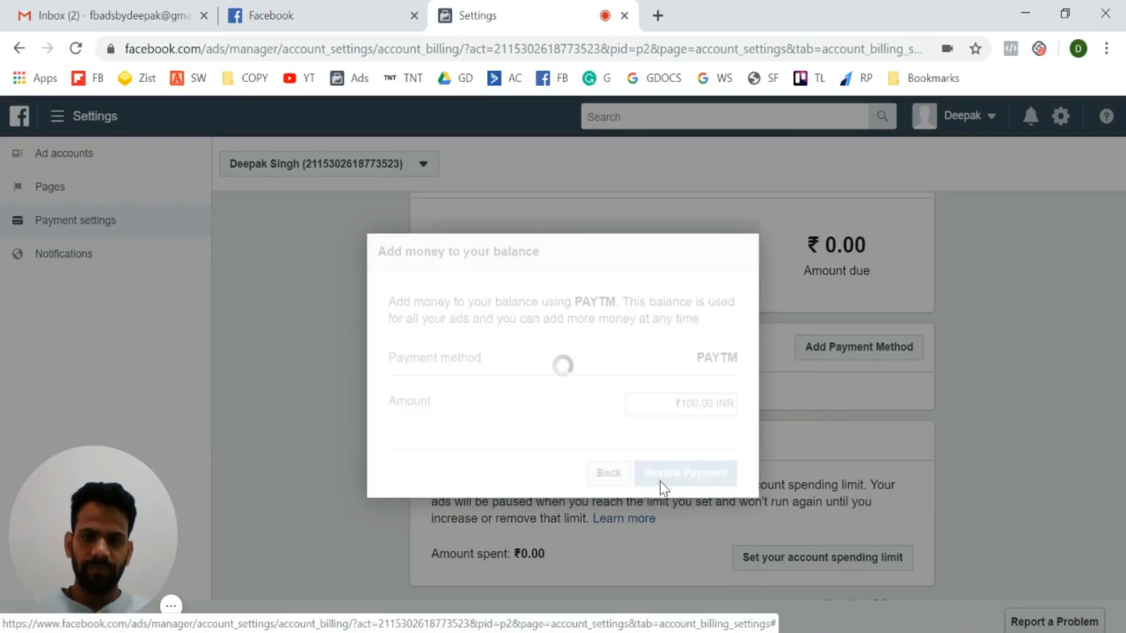
left_click(720, 415)
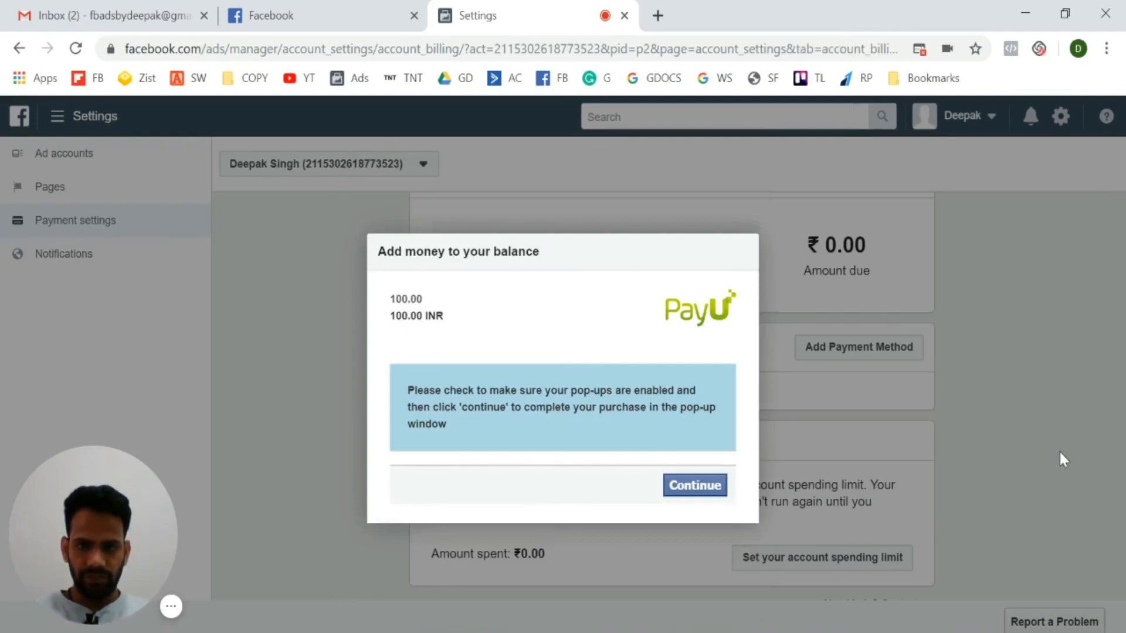
left_click(19, 48)
scroll(327, 406, "up", 1)
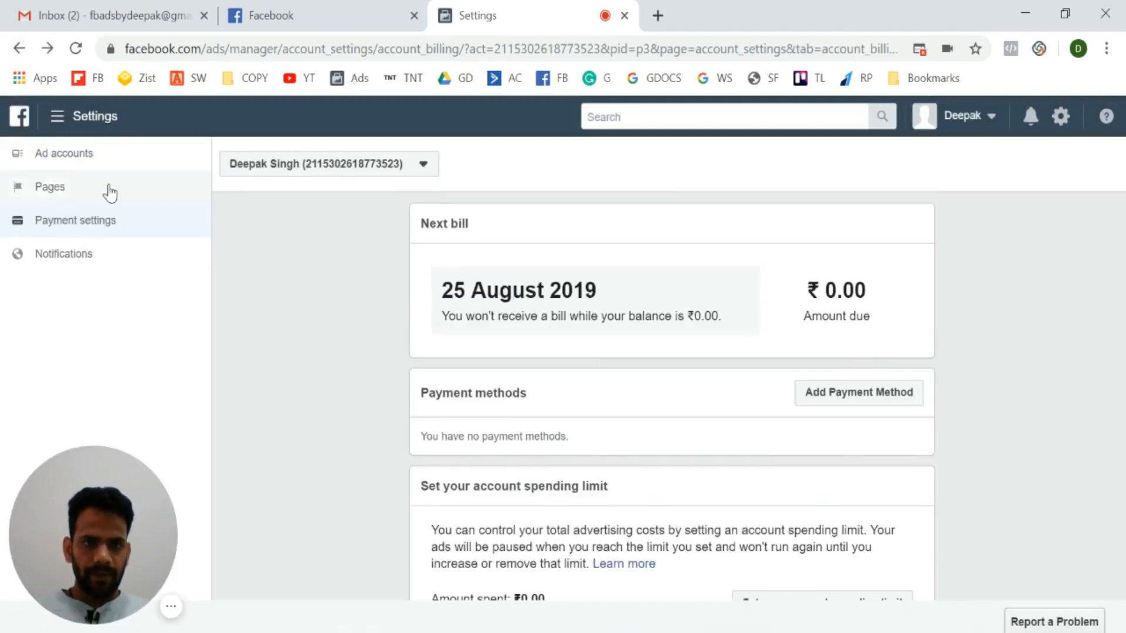
Open the ad account setup page from Ad accounts in the sidebar.
left_click(88, 172)
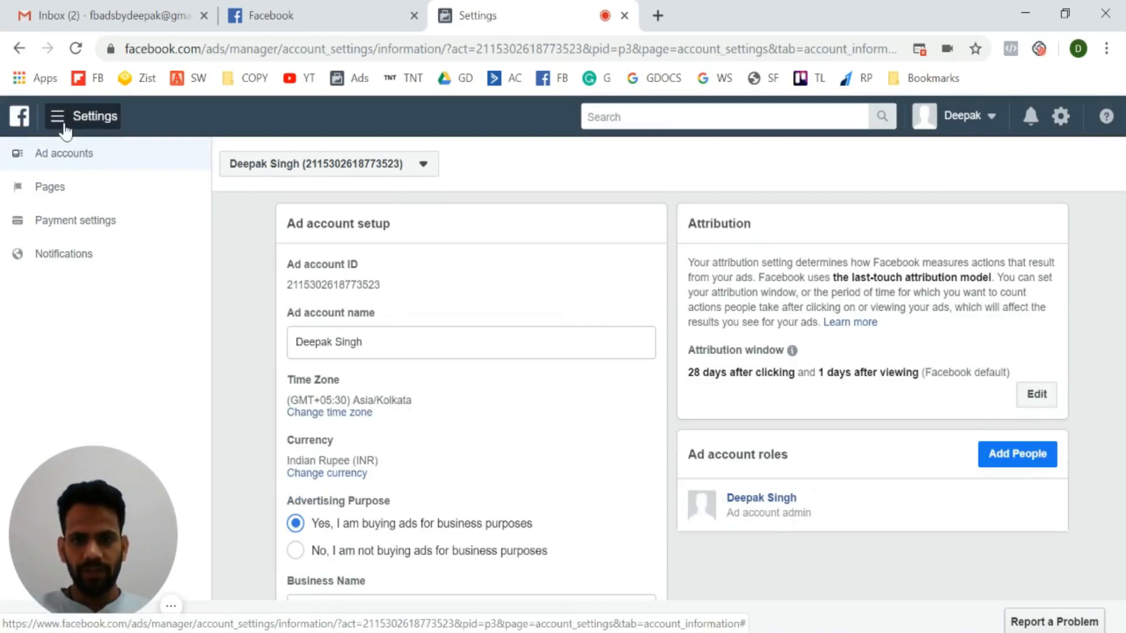
scroll(525, 302, "down", 1)
scroll(223, 401, "up", 3)
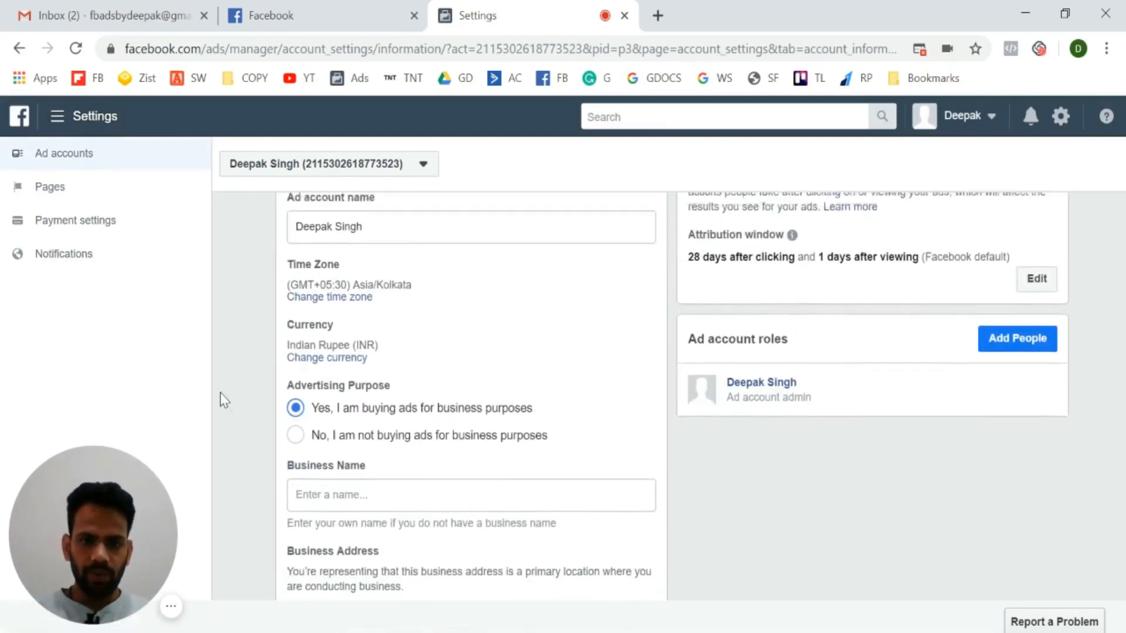
scroll(696, 426, "down", 1)
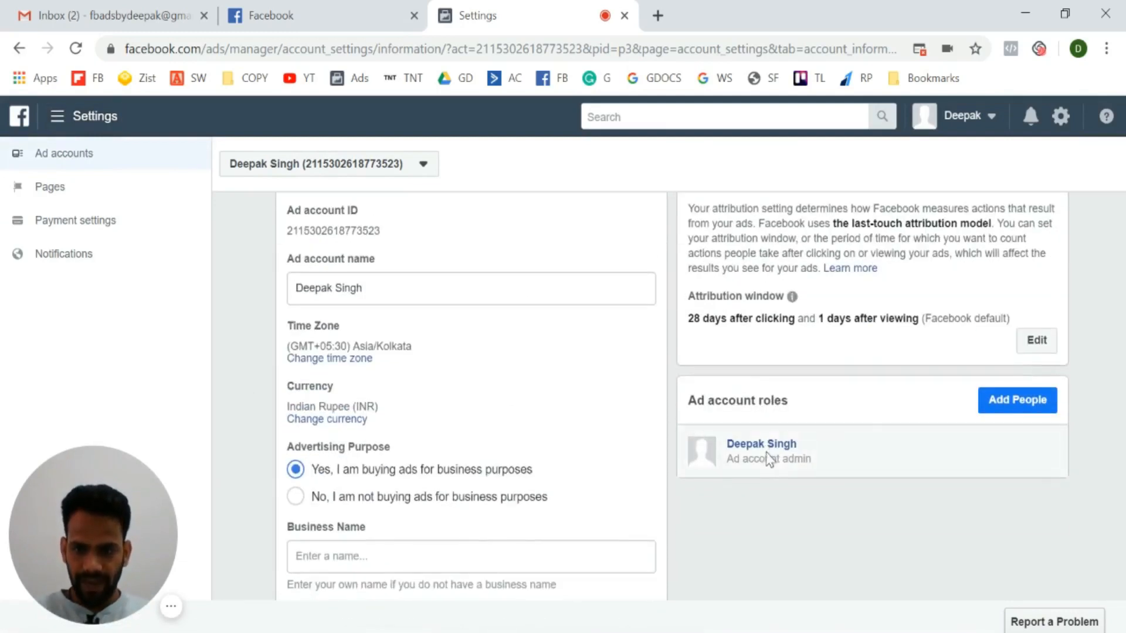
scroll(776, 495, "up", 1)
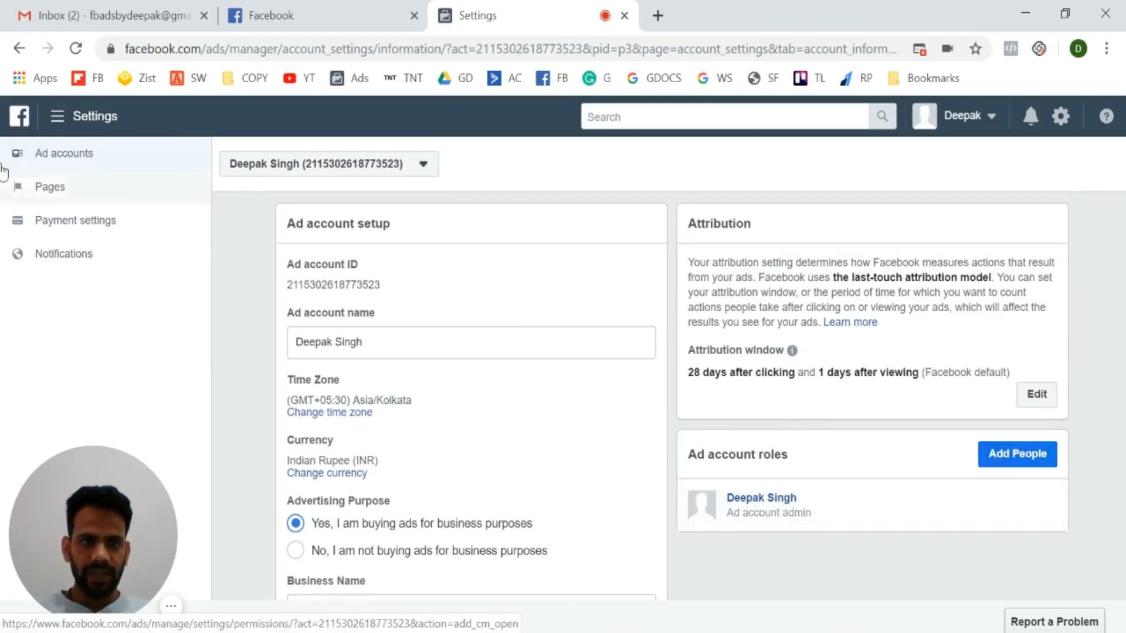
Go to Ad account settings and open the Add People dialog.
left_click(73, 119)
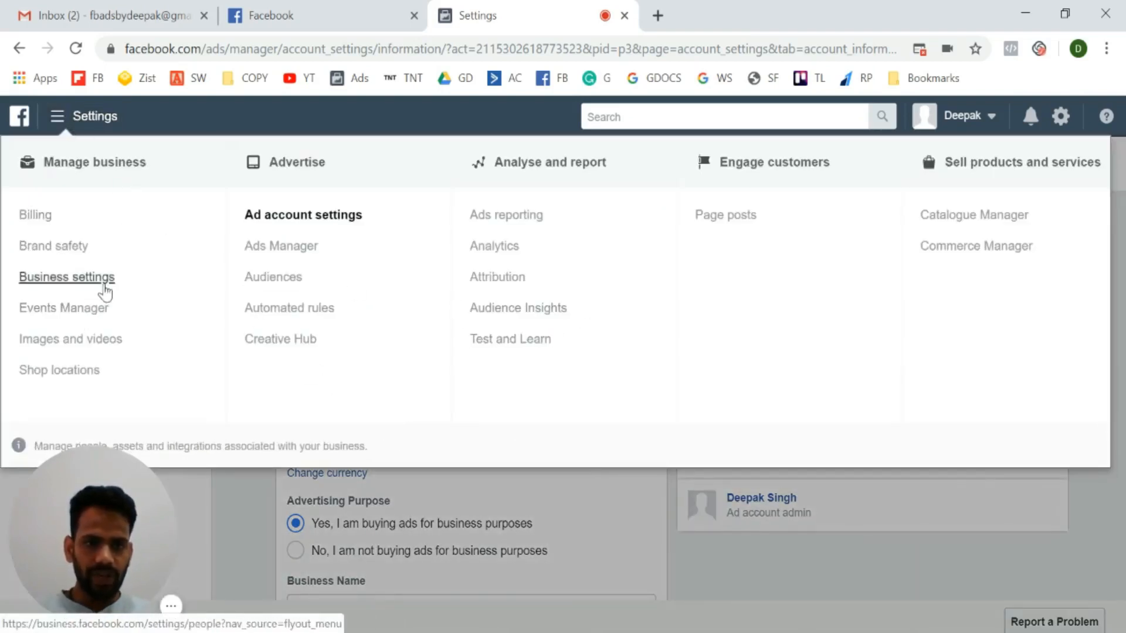
left_click(310, 230)
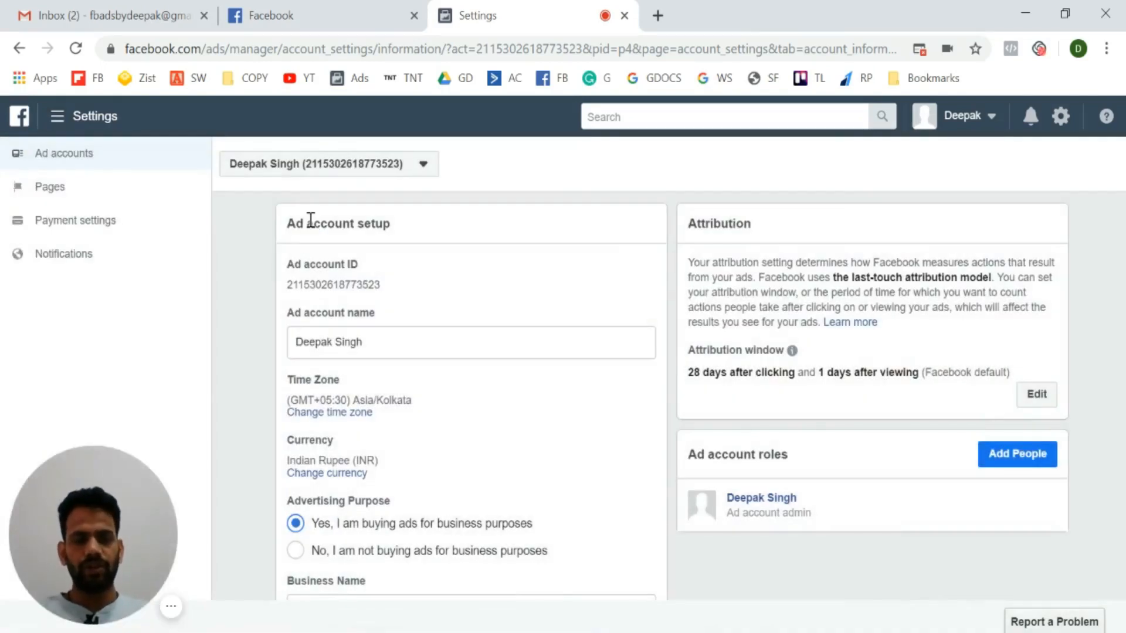
scroll(243, 304, "down", 1)
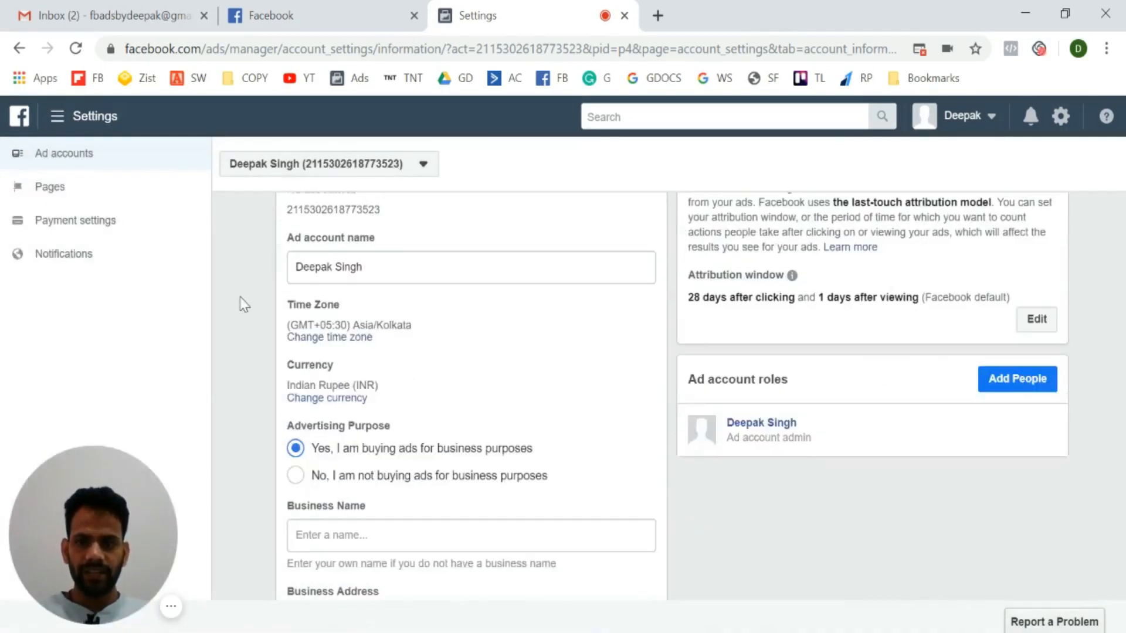
left_click(1007, 379)
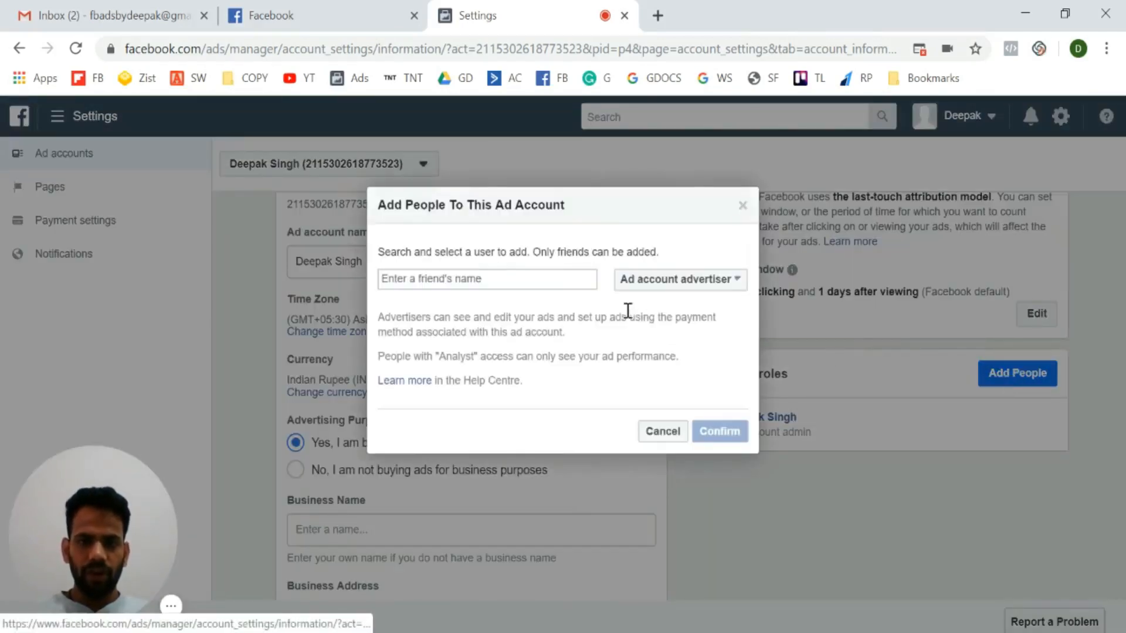
Type 'adgadf' in the friend field, view the roles, then close the dialog without adding anyone.
left_click(546, 281)
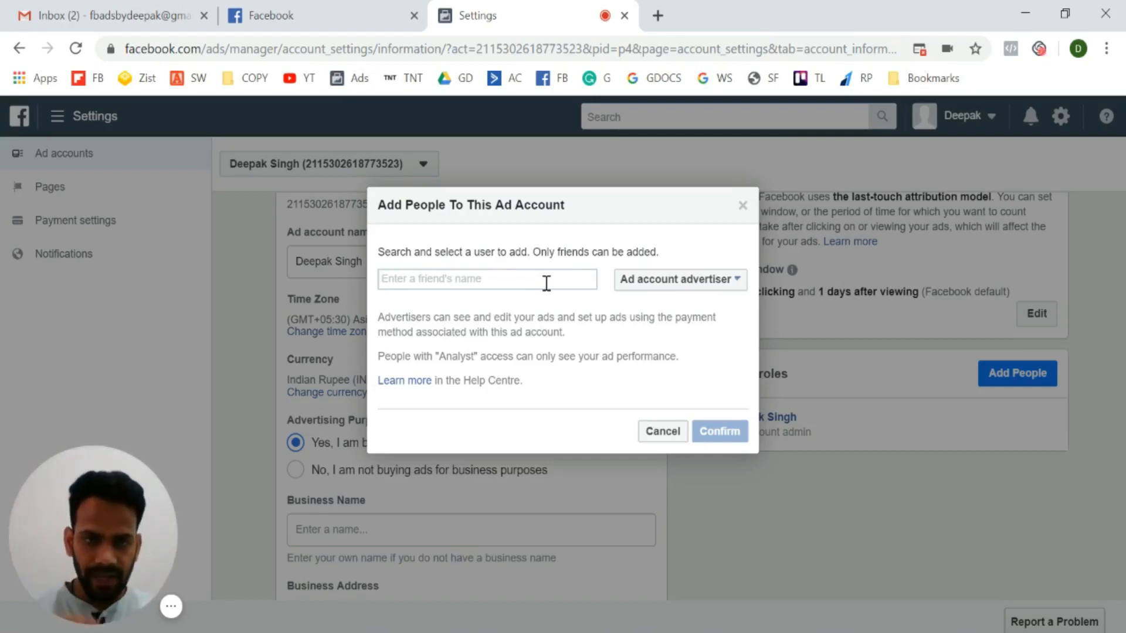
type("adgadf")
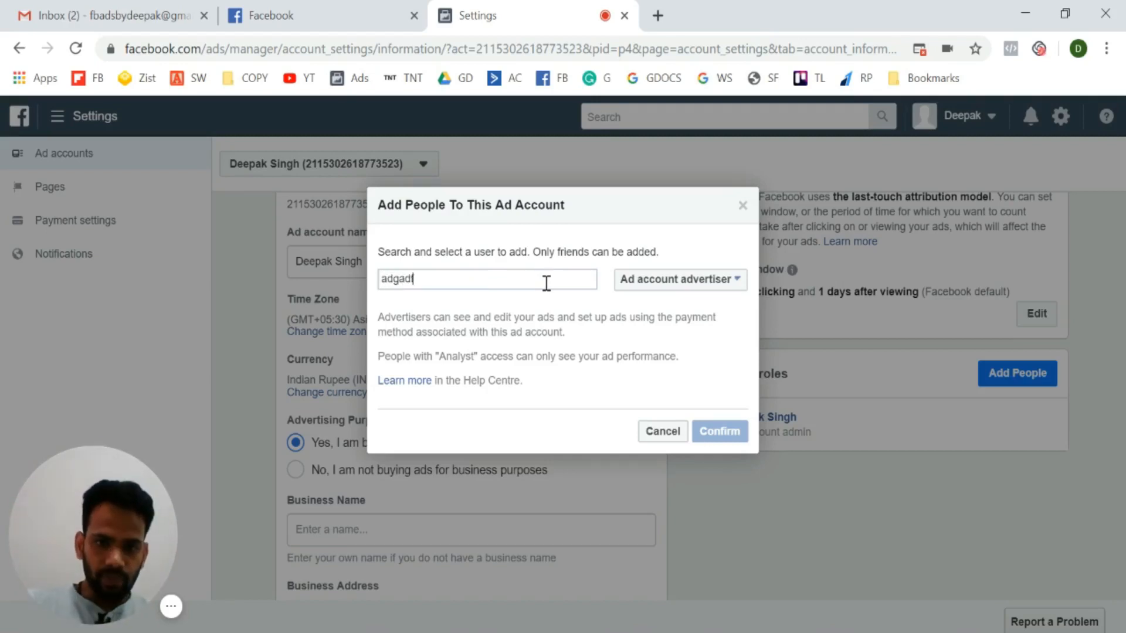
left_click(674, 284)
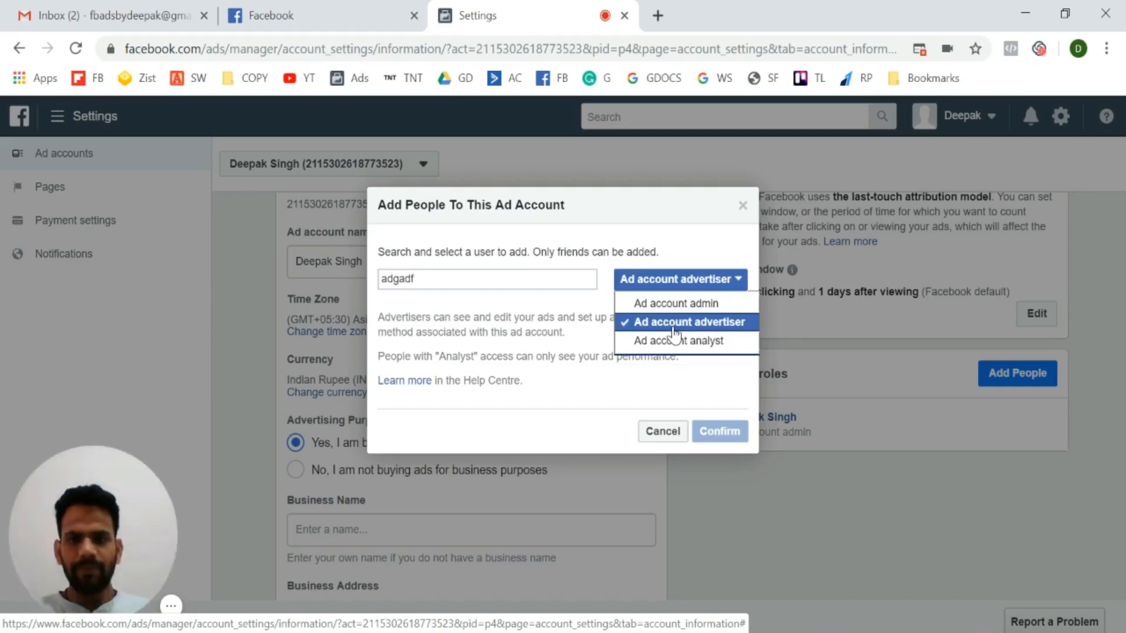
left_click(742, 207)
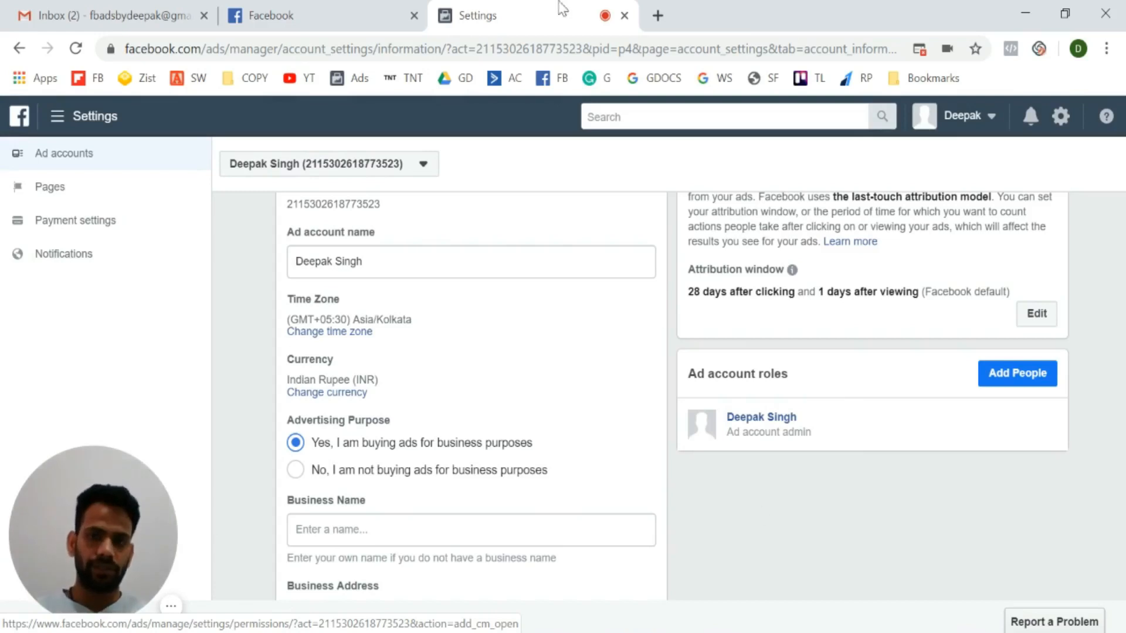
Load business.facebook.com in a new tab and start Create Account.
left_click(658, 16)
type("busines")
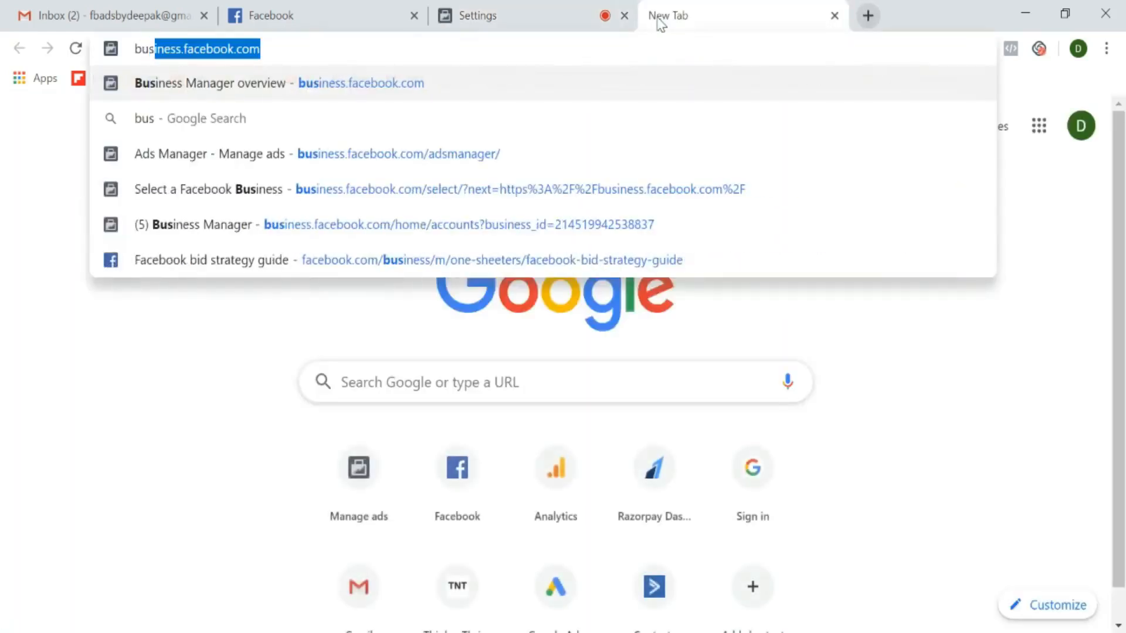
type("s")
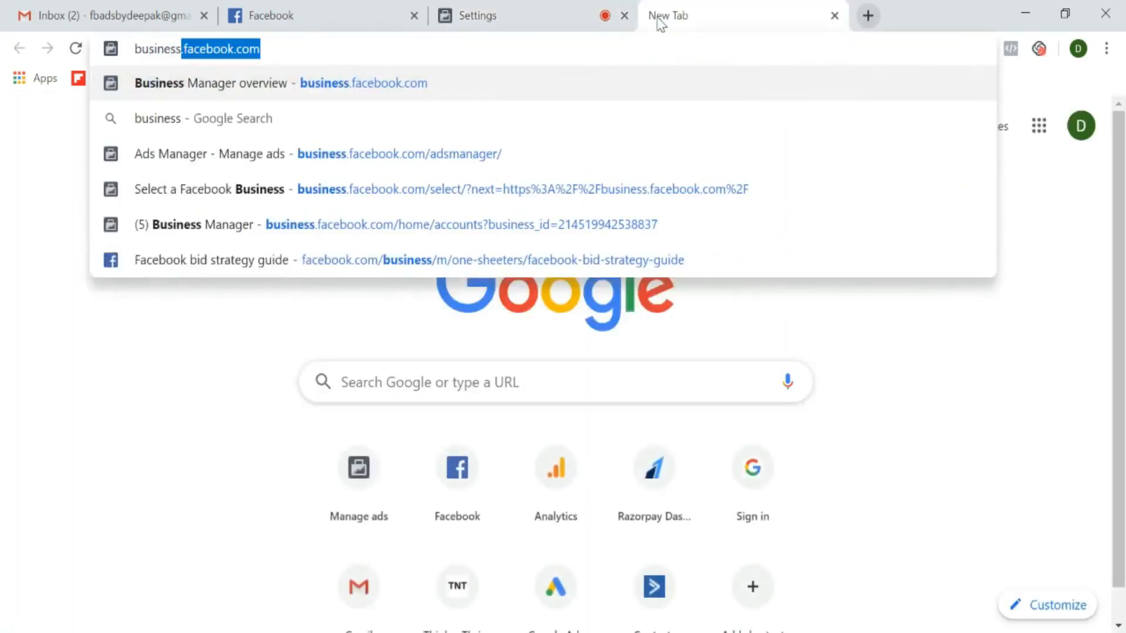
key("Right")
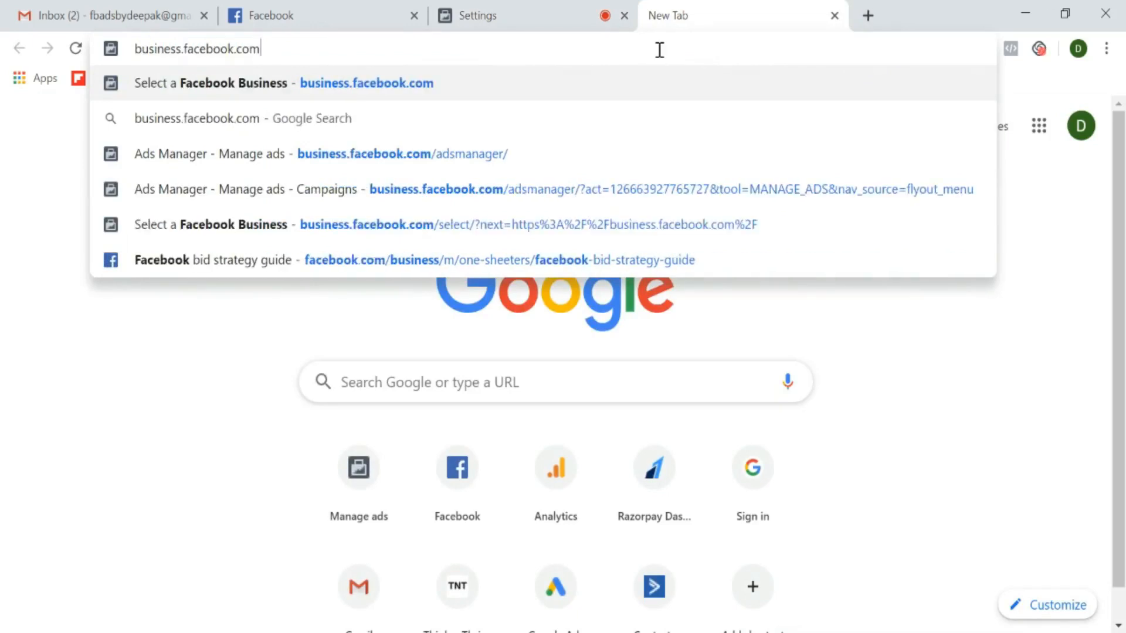
key("Return")
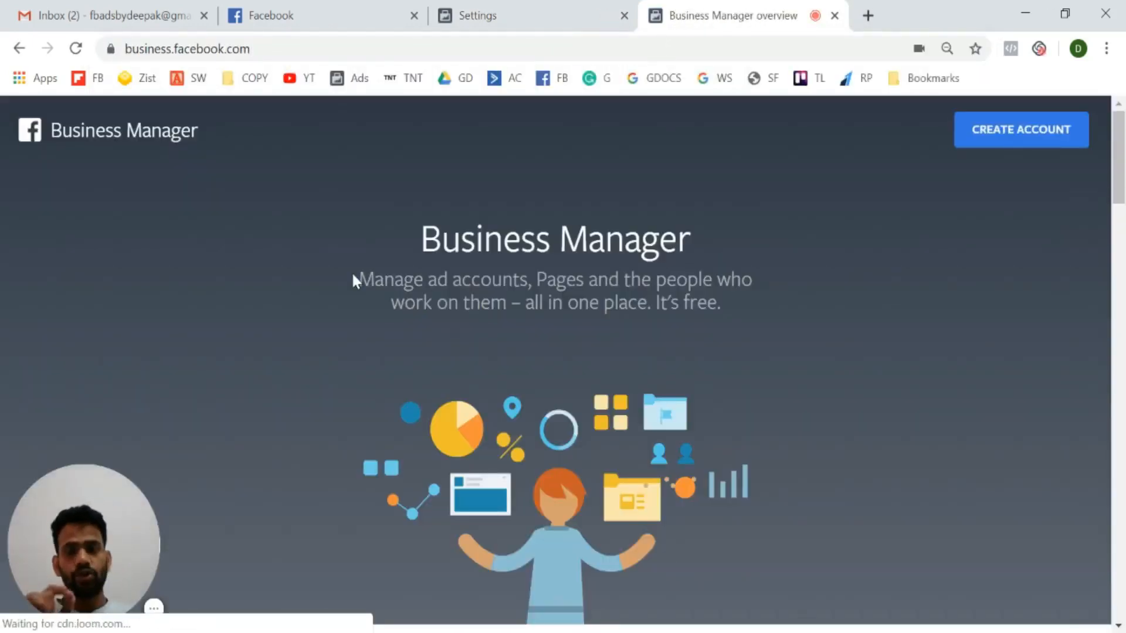
left_click(547, 1)
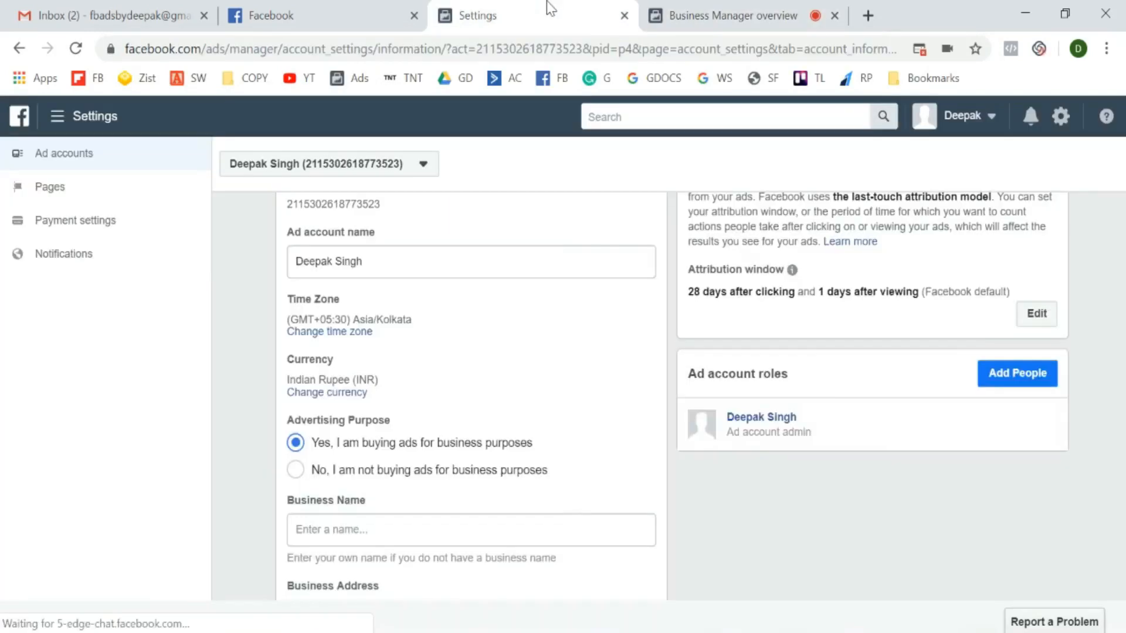
scroll(274, 403, "up", 2)
left_click(655, 5)
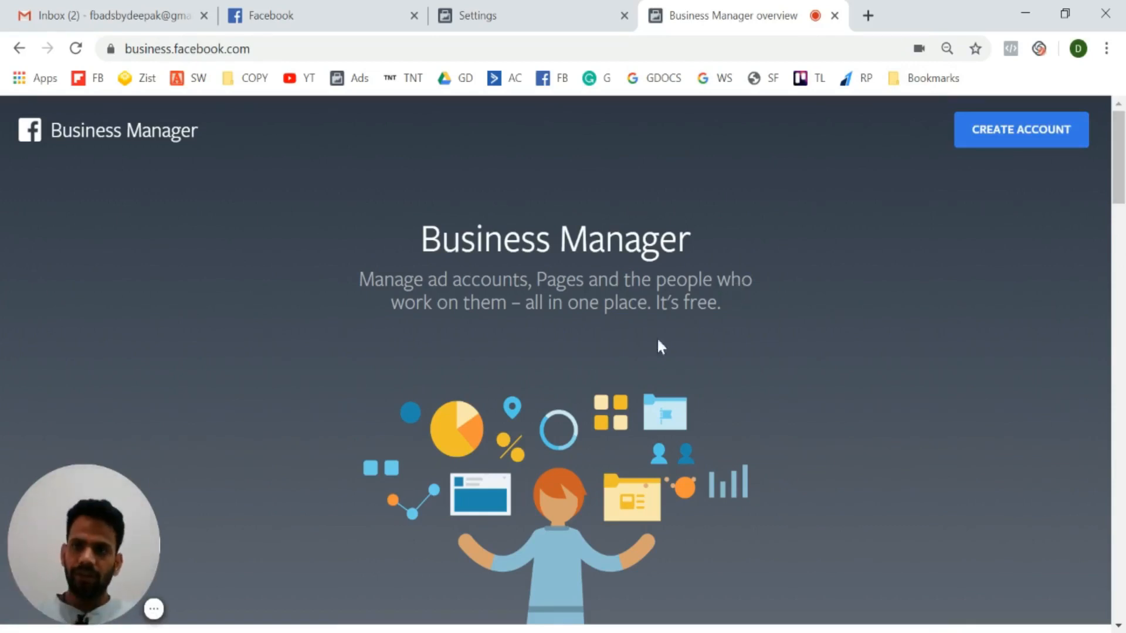
left_click(1005, 129)
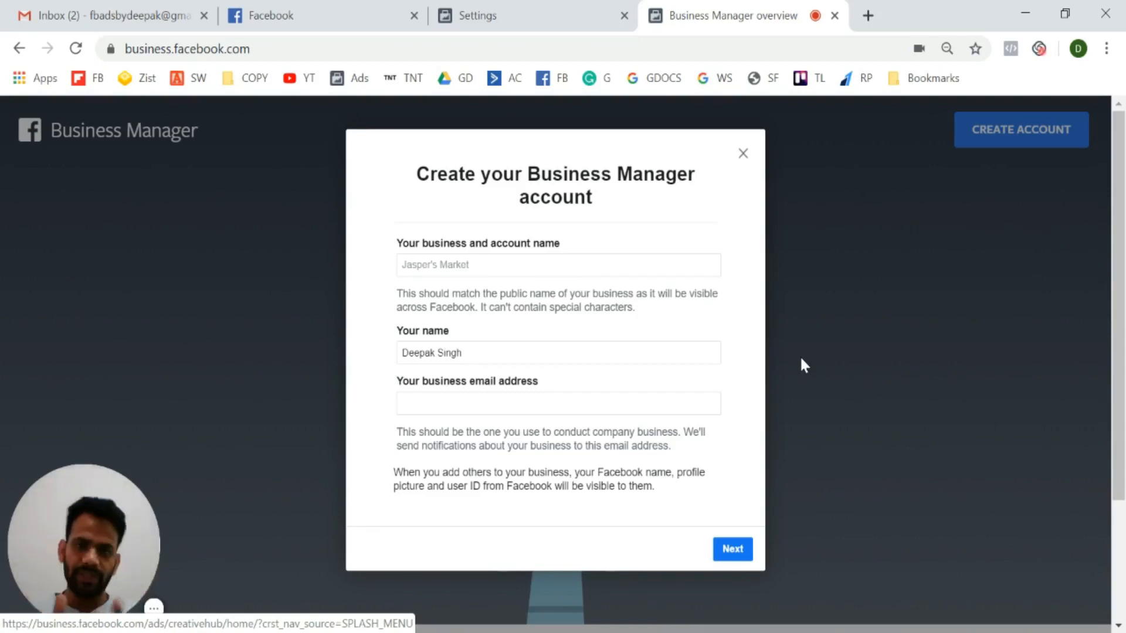
Name the business '100 Days Facebook Ads Course' plus the creator's name, then switch to Gmail.
left_click(565, 265)
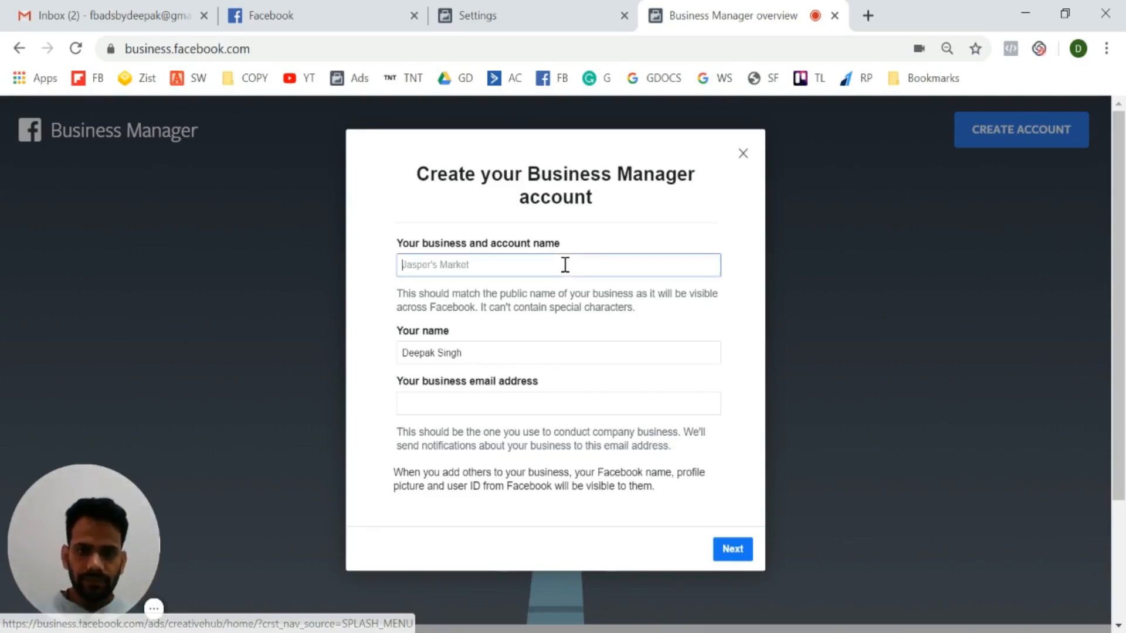
type("100 D")
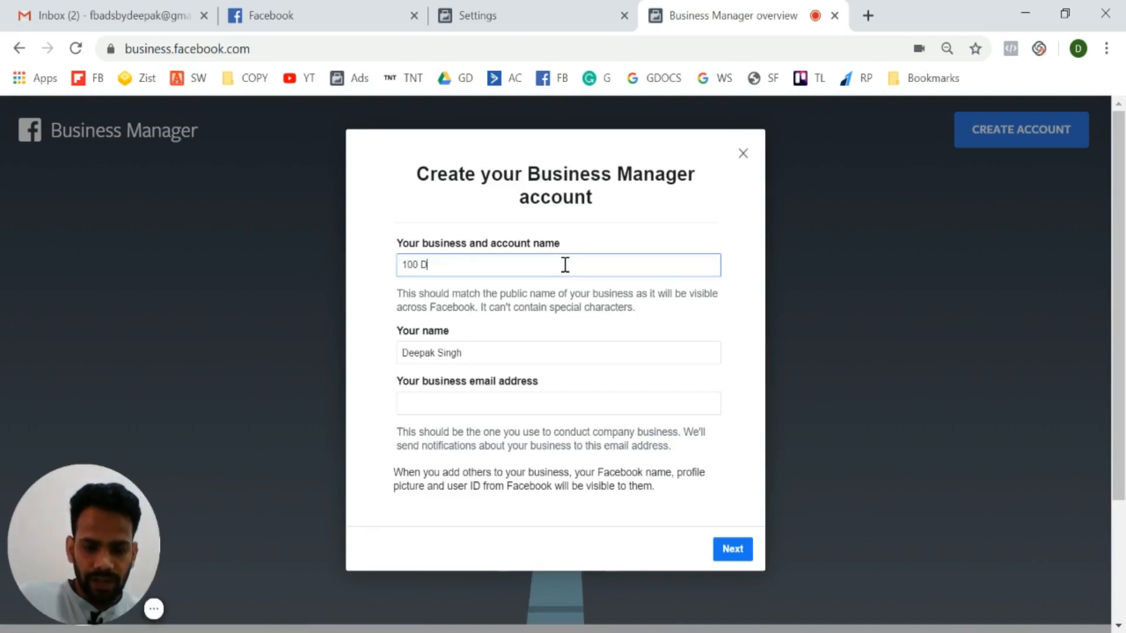
type("ays Faceboo")
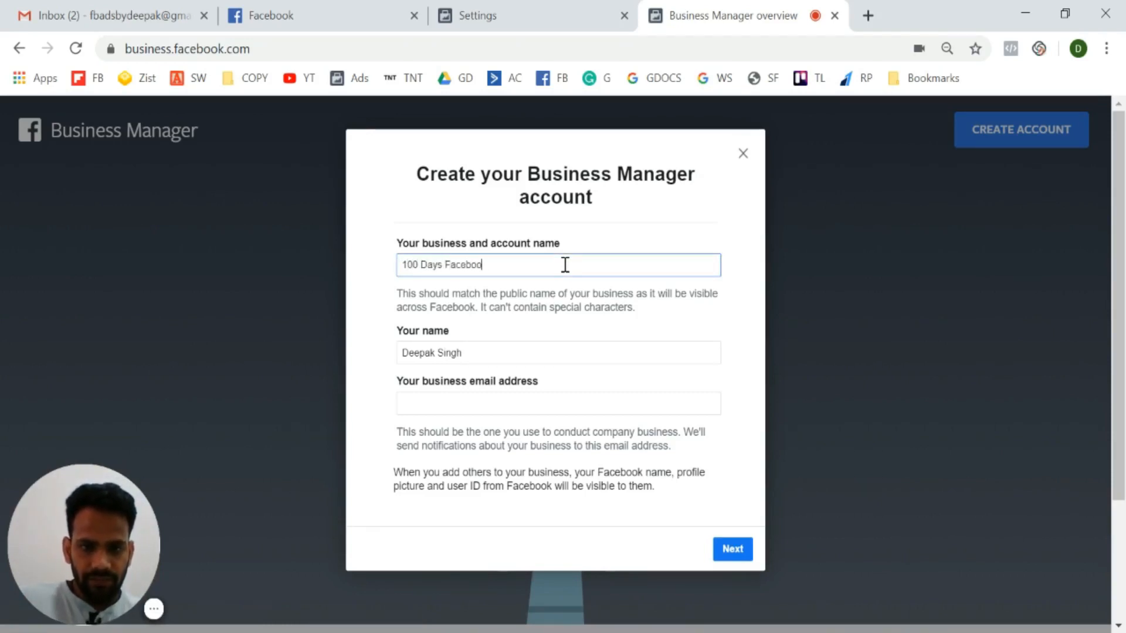
type("k Ads Cour")
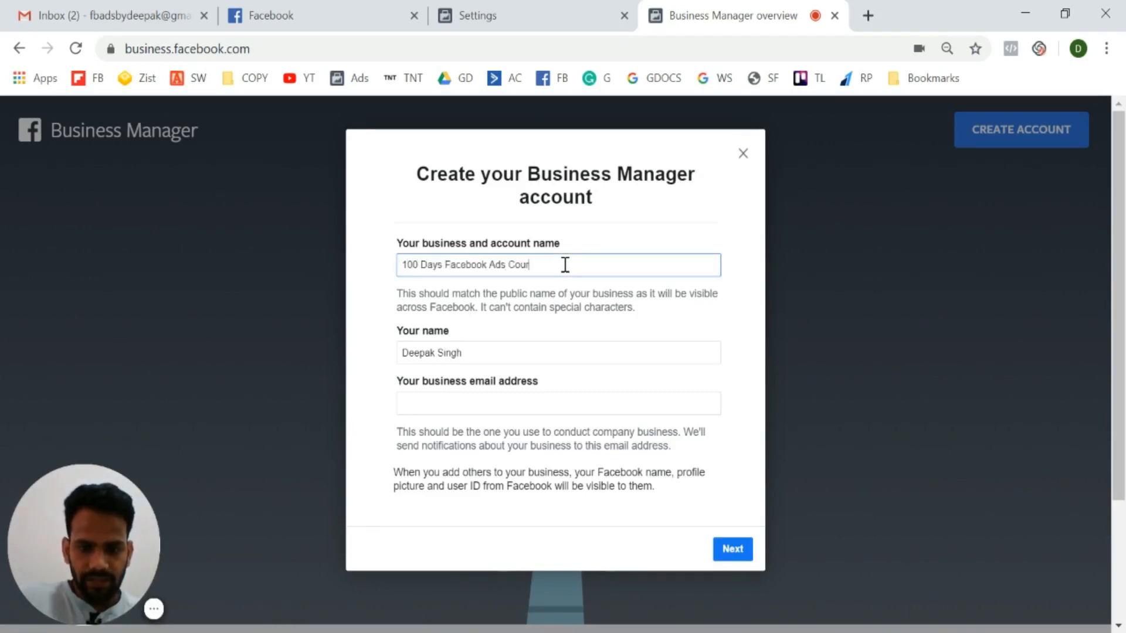
type("se By Deepak")
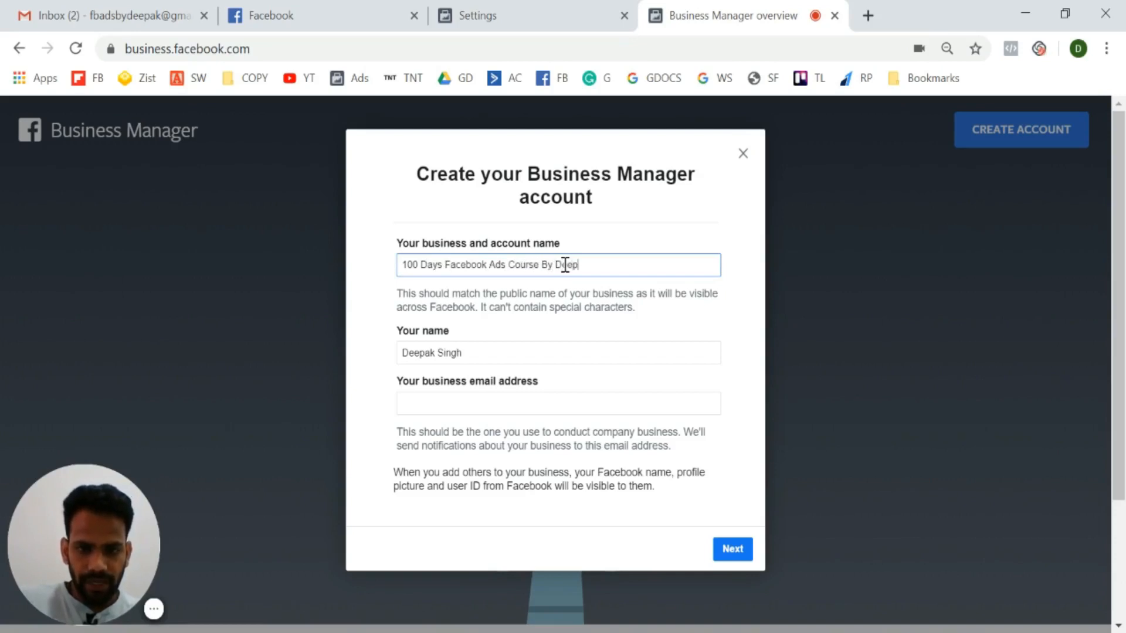
left_click(499, 350)
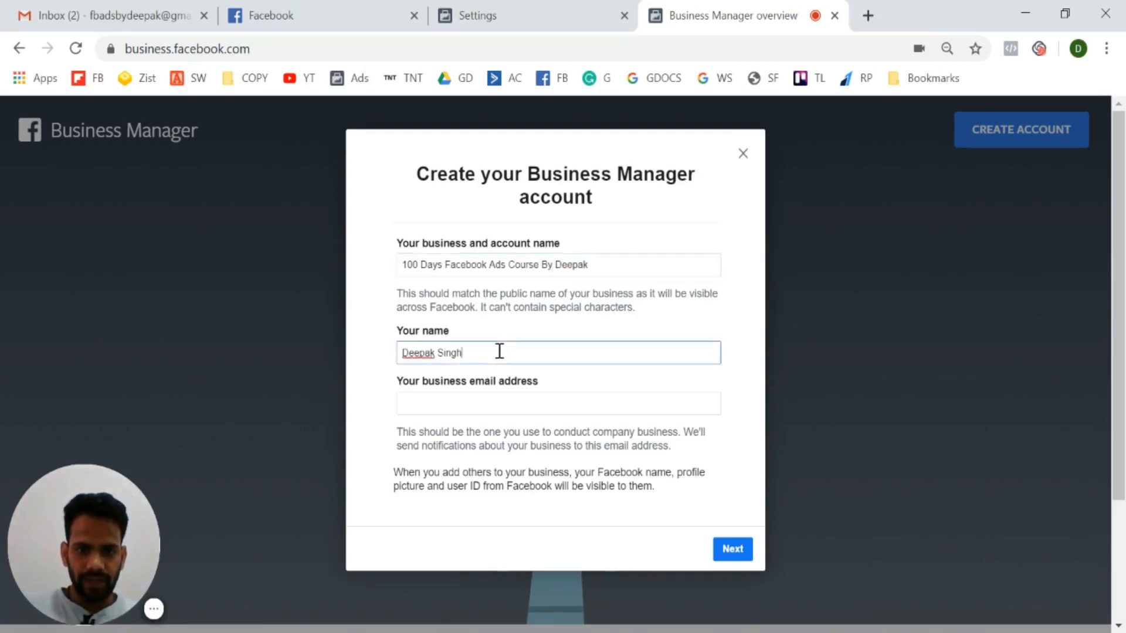
scroll(497, 352, "down", 1)
left_click(491, 350)
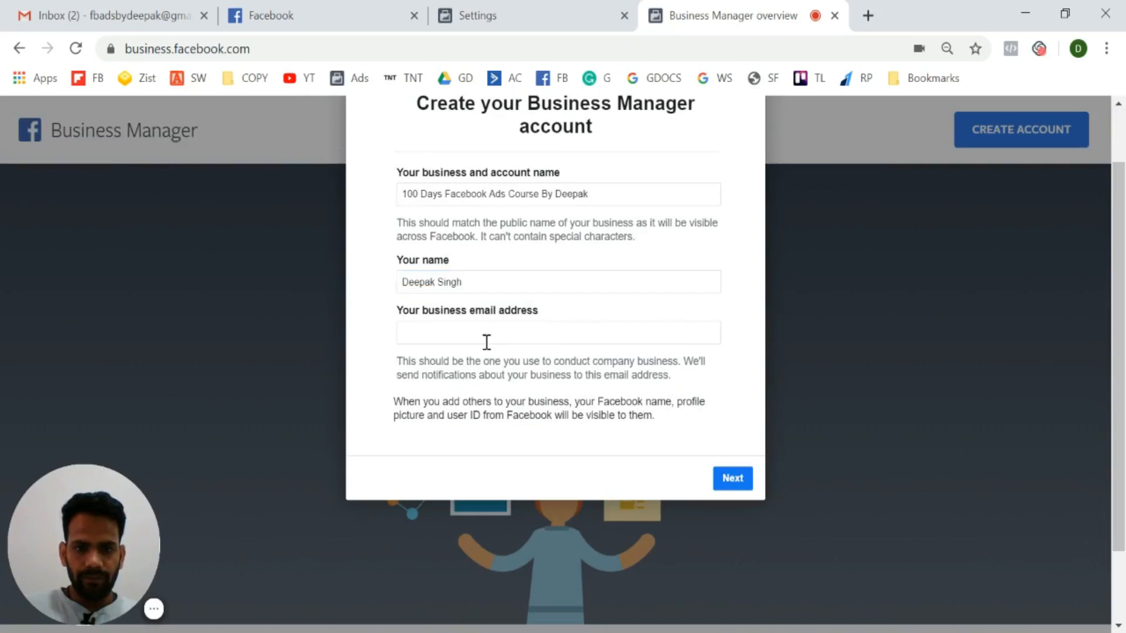
left_click(487, 334)
key("ctrl+1")
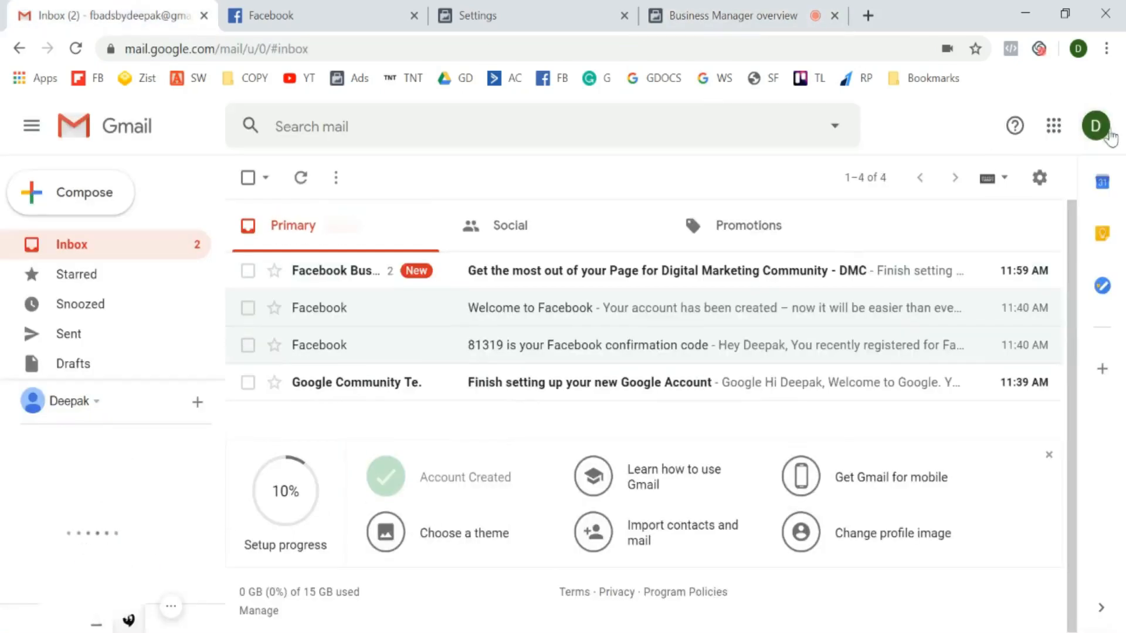
Look up the Gmail account's address and begin entering the business email in the form.
left_click(1095, 126)
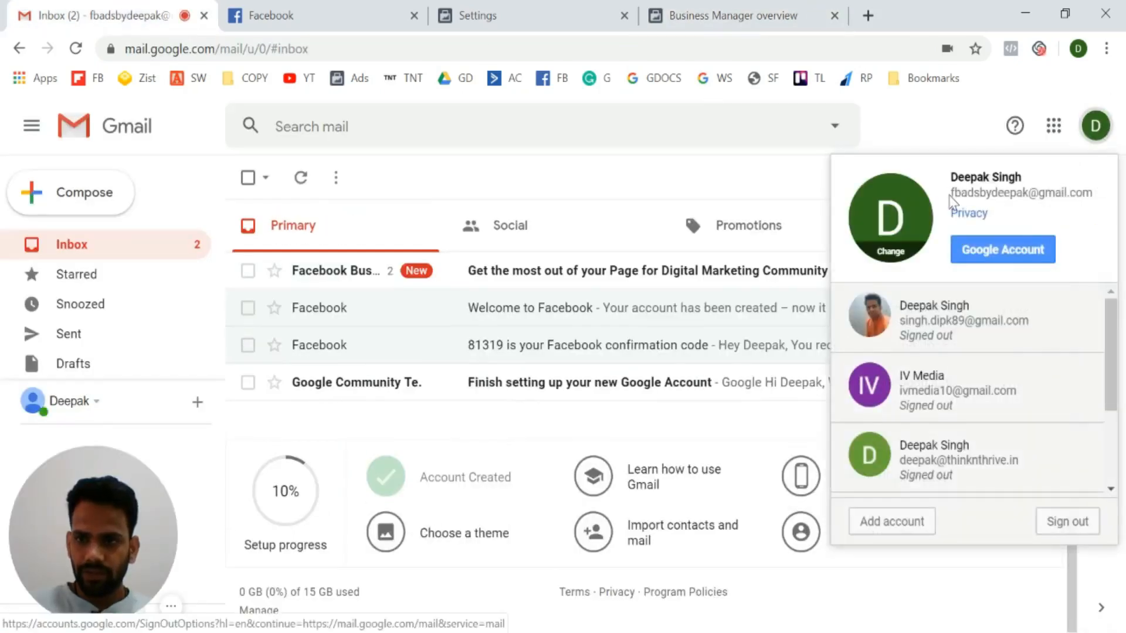
left_click_drag(956, 203, 1100, 202)
left_click(1099, 202)
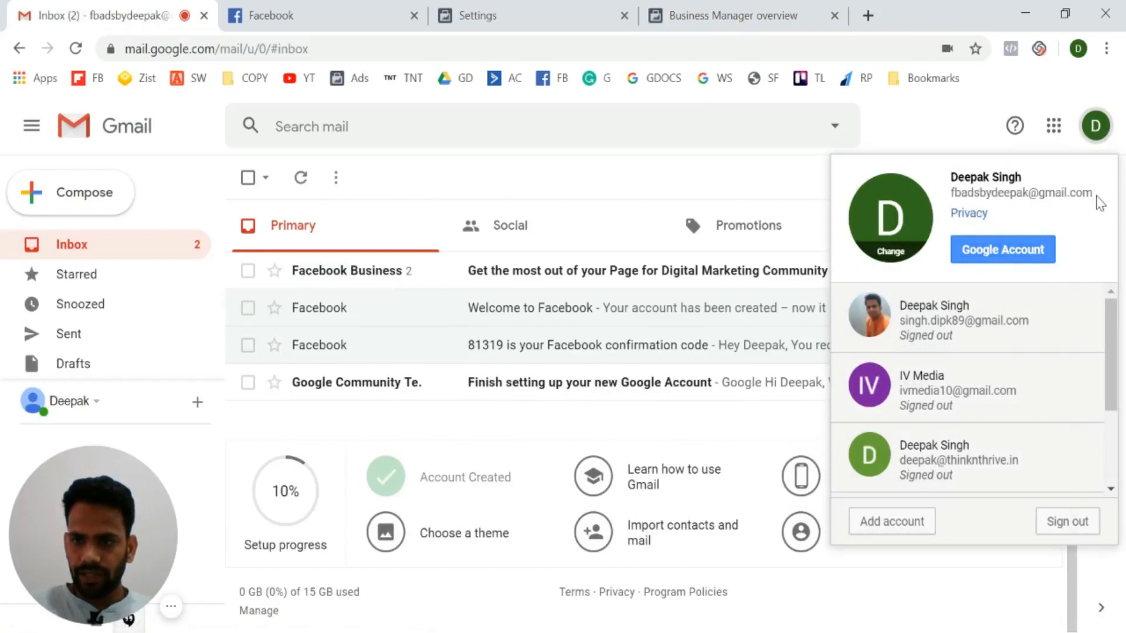
left_click(738, 154)
left_click(732, 15)
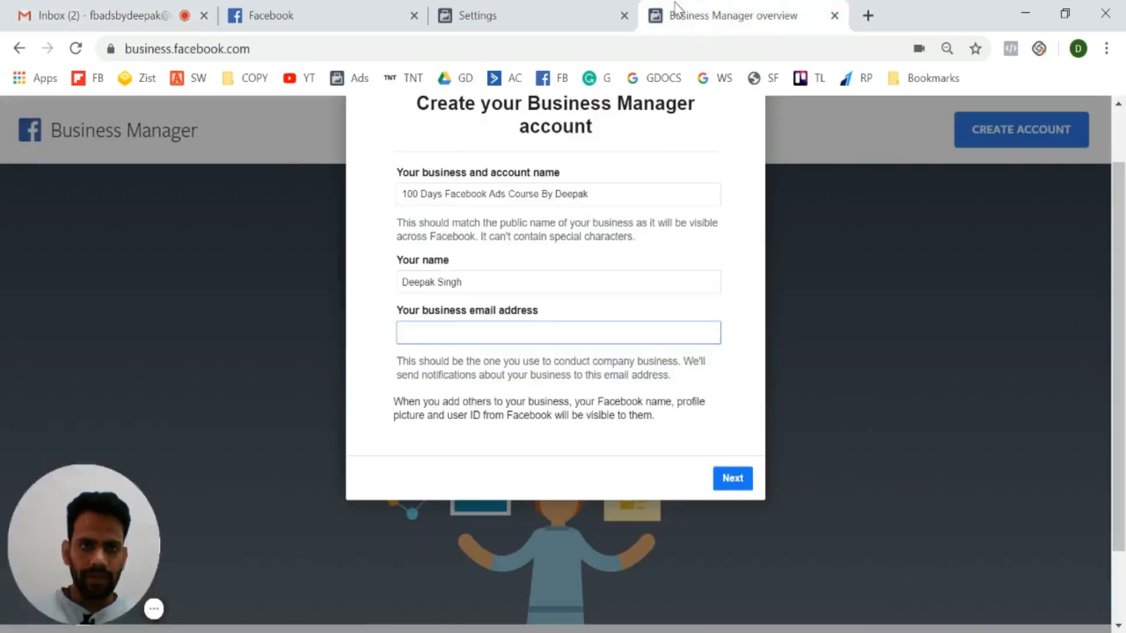
left_click(530, 326)
type("fbads")
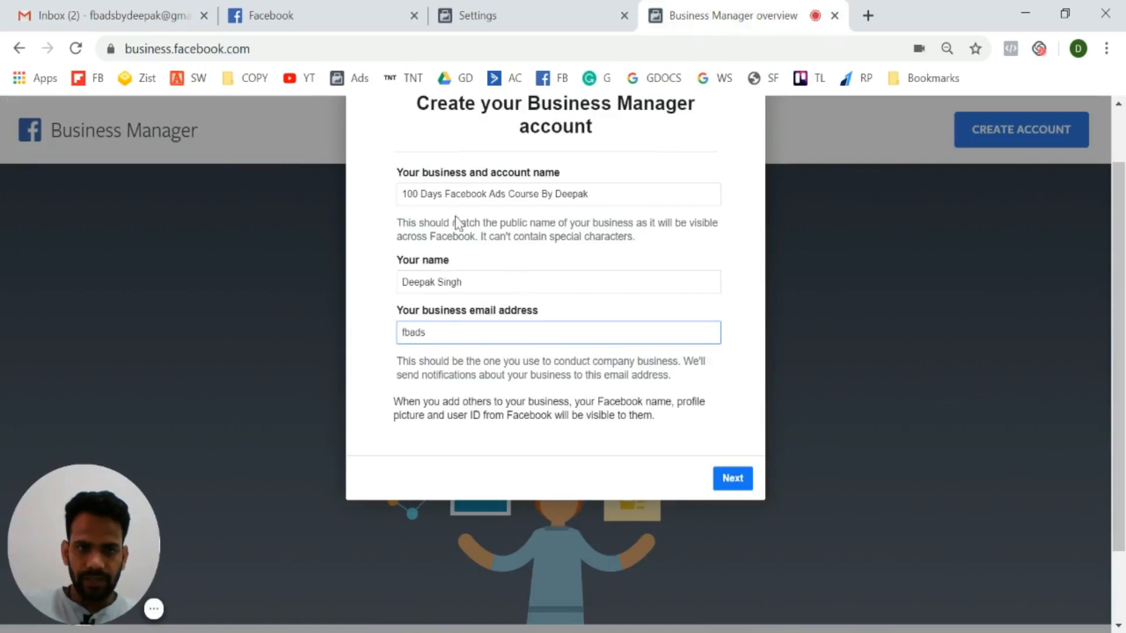
left_click(174, 8)
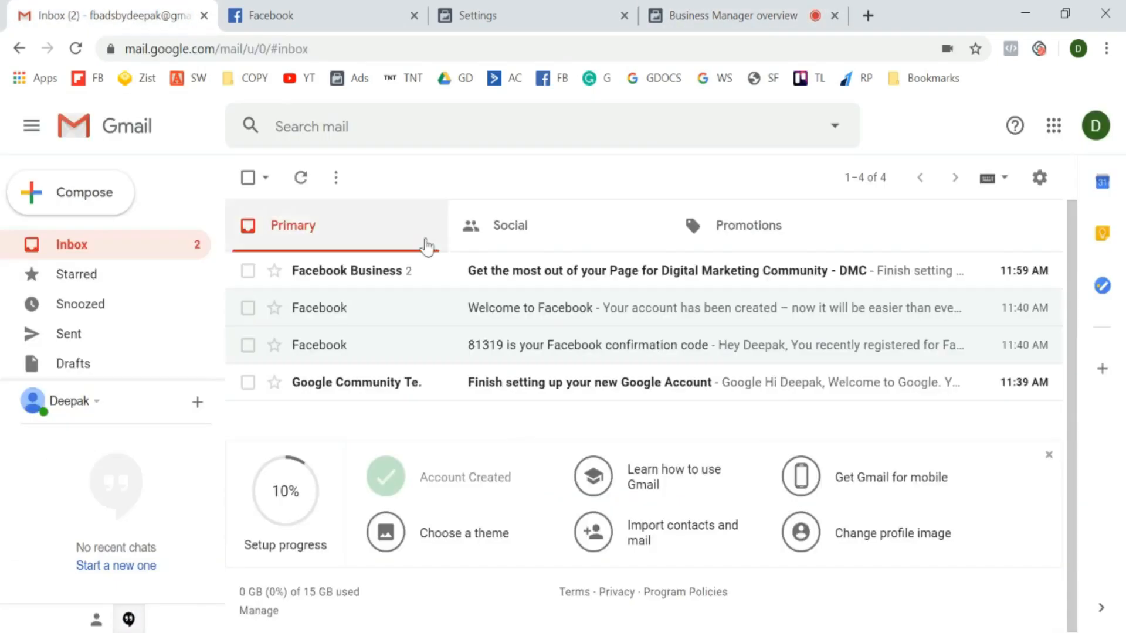
Open the Facebook Business email about the DMC Page and inspect its sender details.
left_click(500, 285)
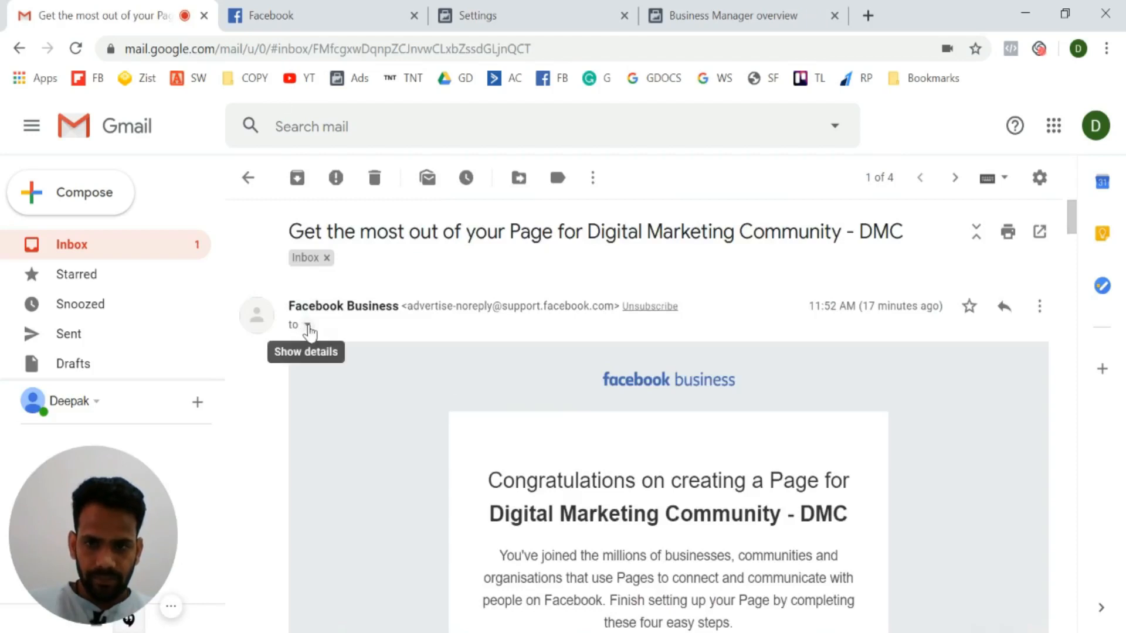
left_click(306, 325)
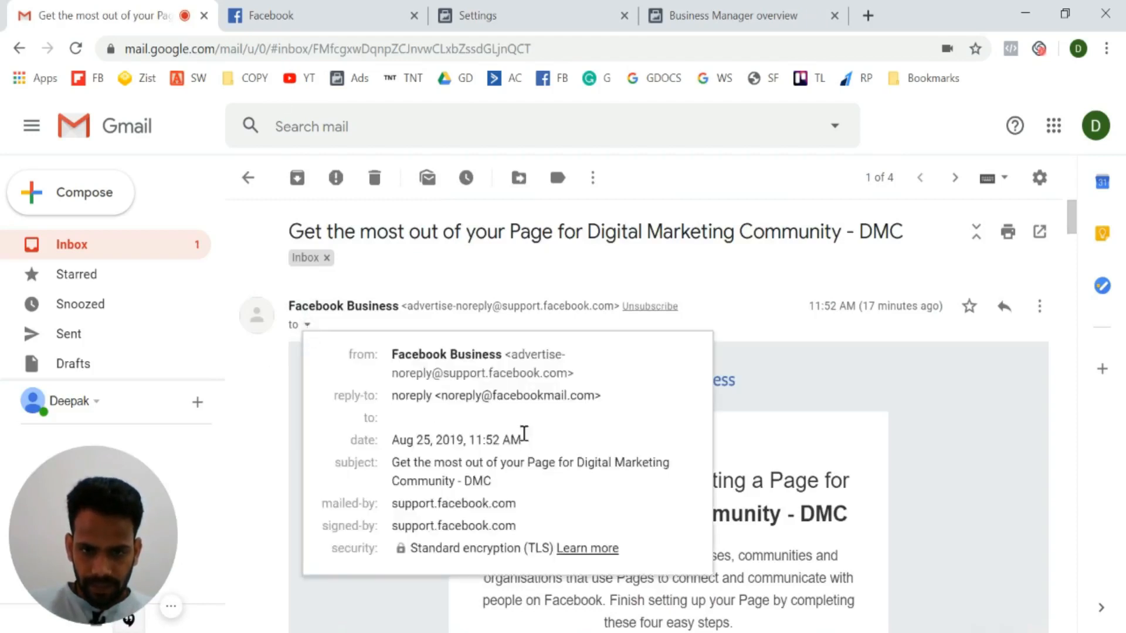
left_click(980, 491)
scroll(979, 491, "down", 12)
scroll(982, 494, "up", 12)
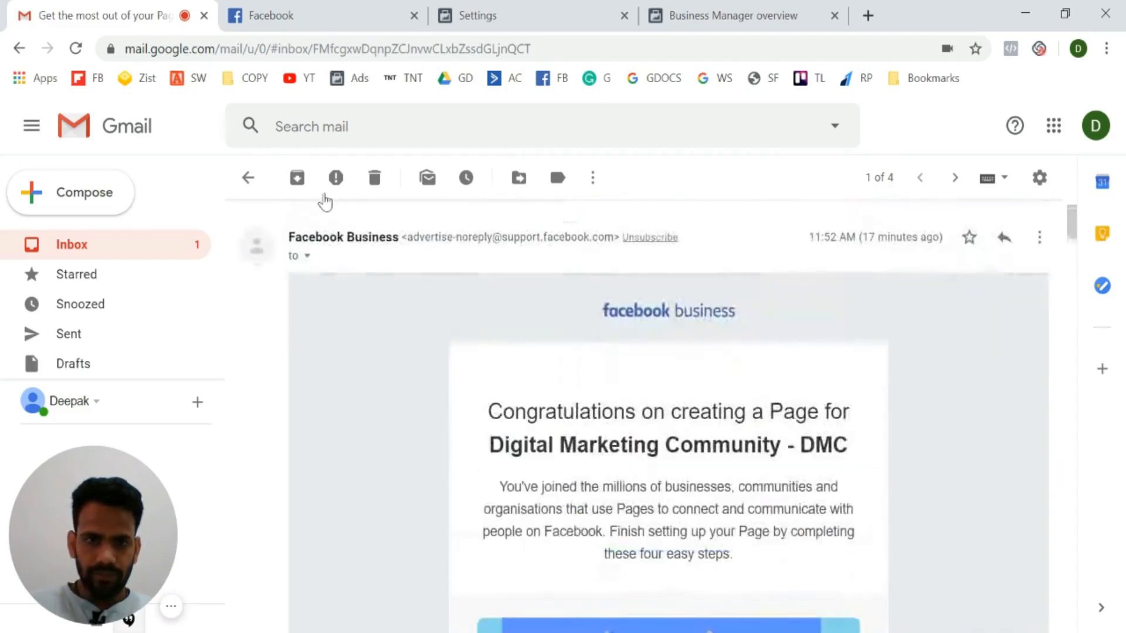
left_click(251, 184)
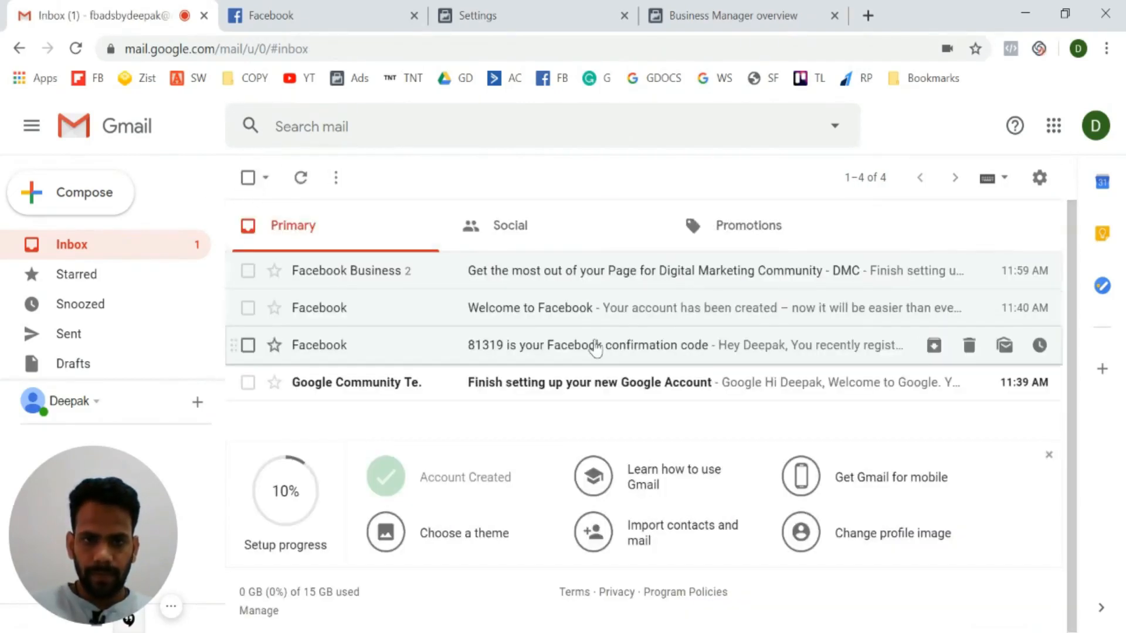
Open the 'Finish setting up your new Google Account' email and select its recipient address.
left_click(684, 387)
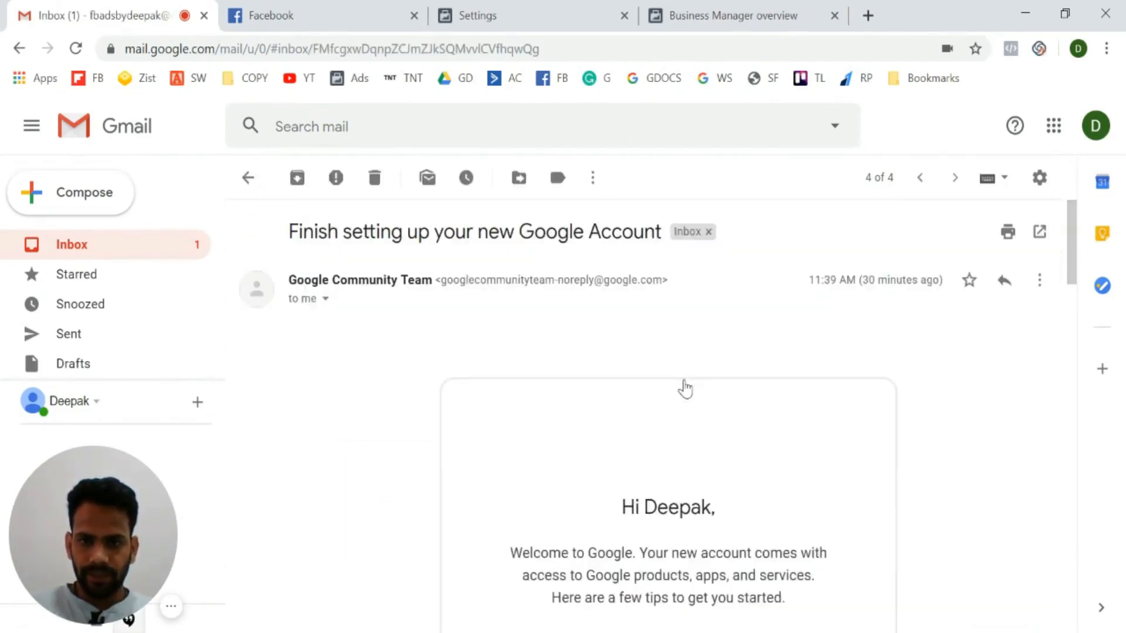
scroll(685, 384, "down", 5)
scroll(684, 384, "down", 3)
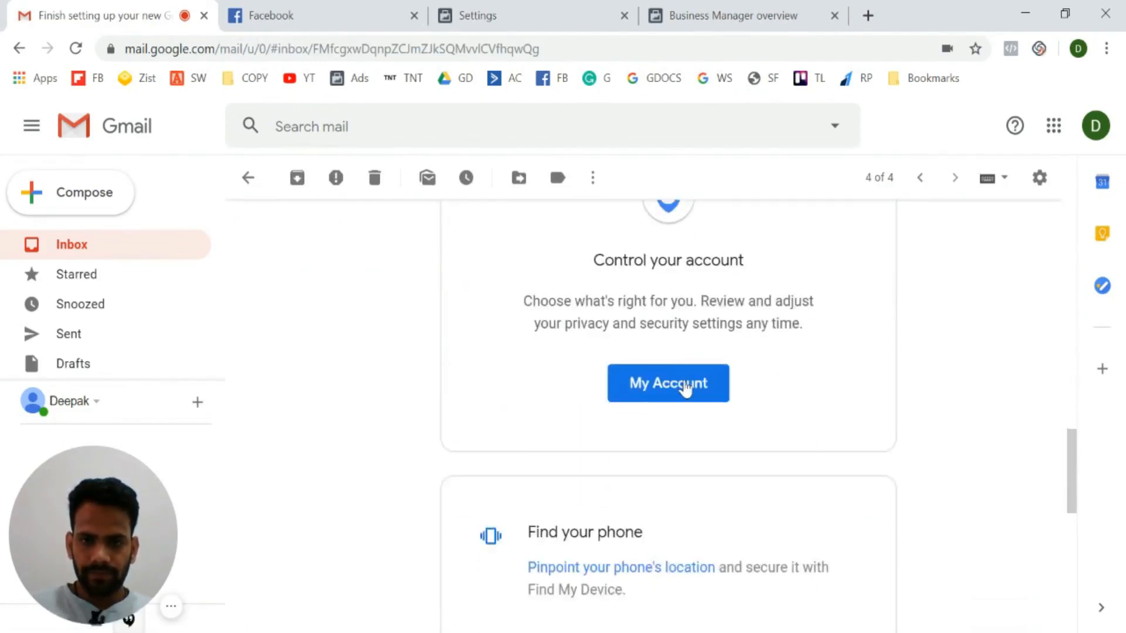
scroll(683, 388, "up", 10)
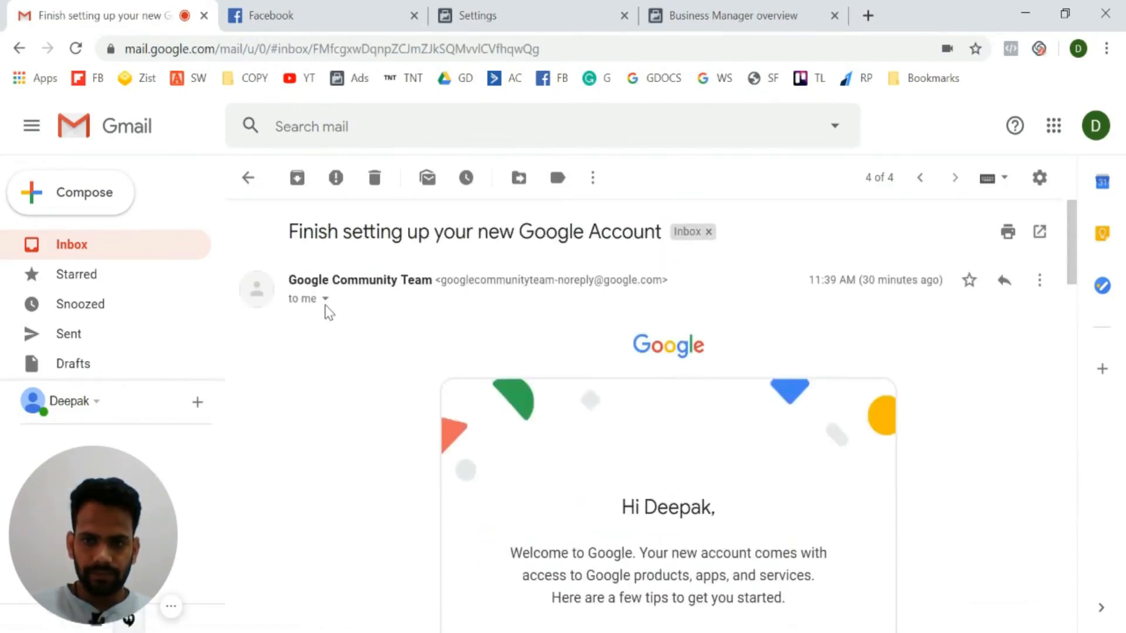
left_click(326, 303)
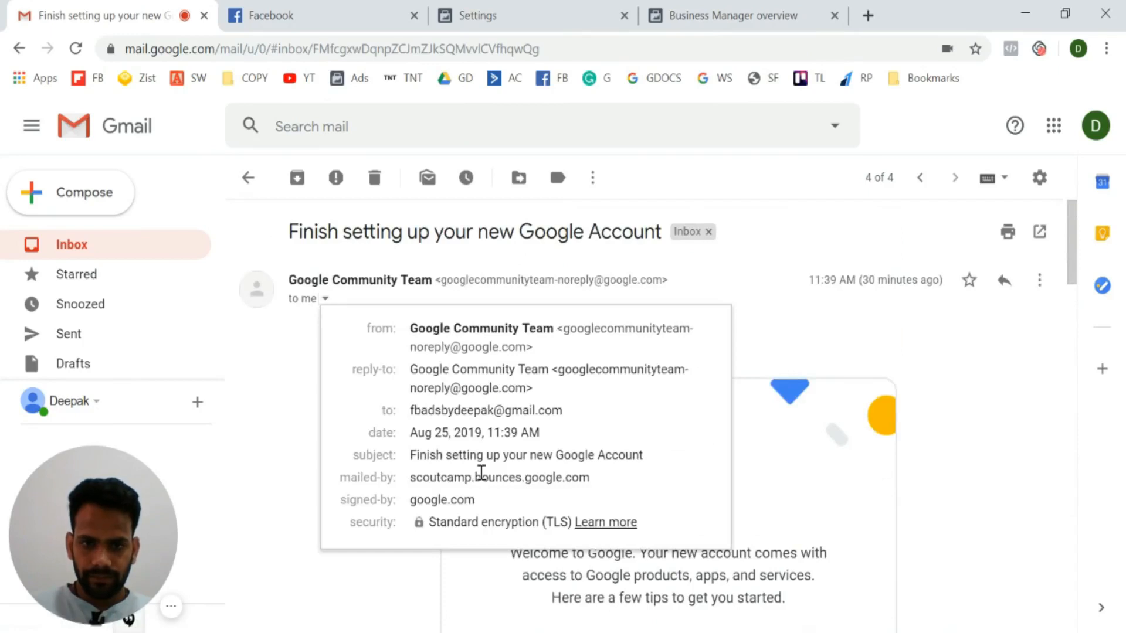
left_click_drag(411, 410, 578, 413)
key("ctrl+c")
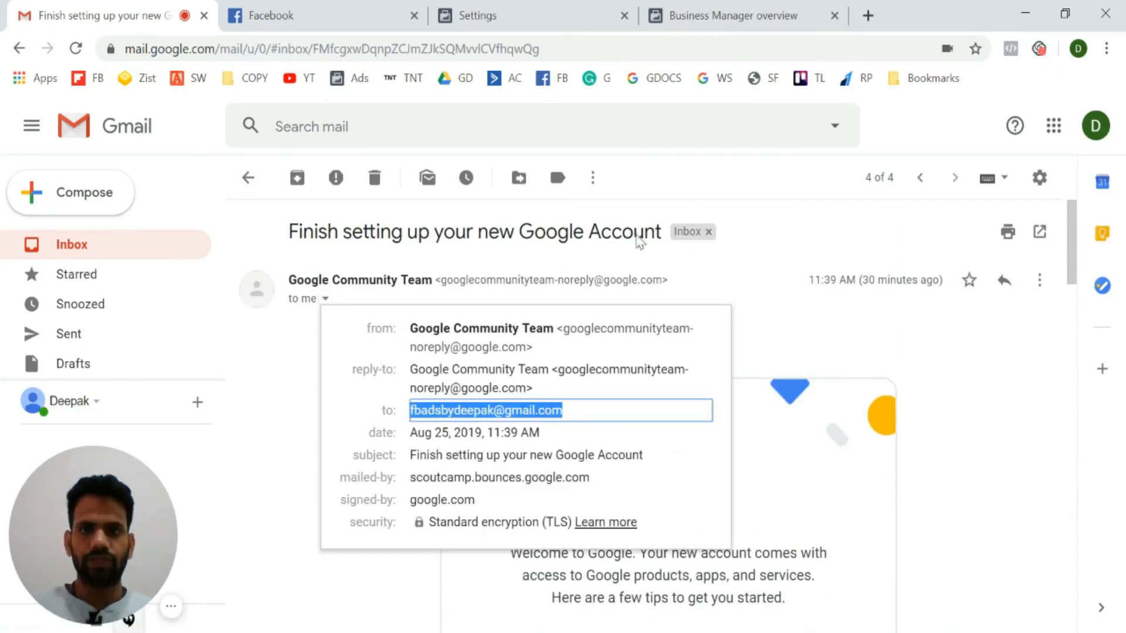
left_click(698, 11)
Paste the business email into its field and submit the new business form.
key("ctrl+a")
key("BackSpace")
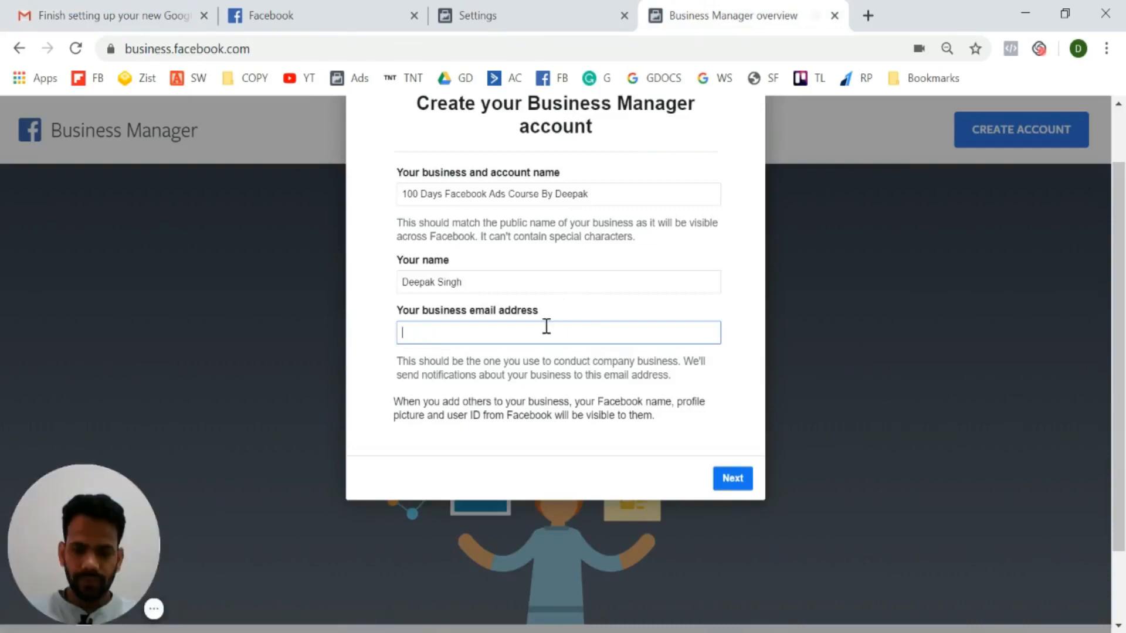
key("ctrl+v")
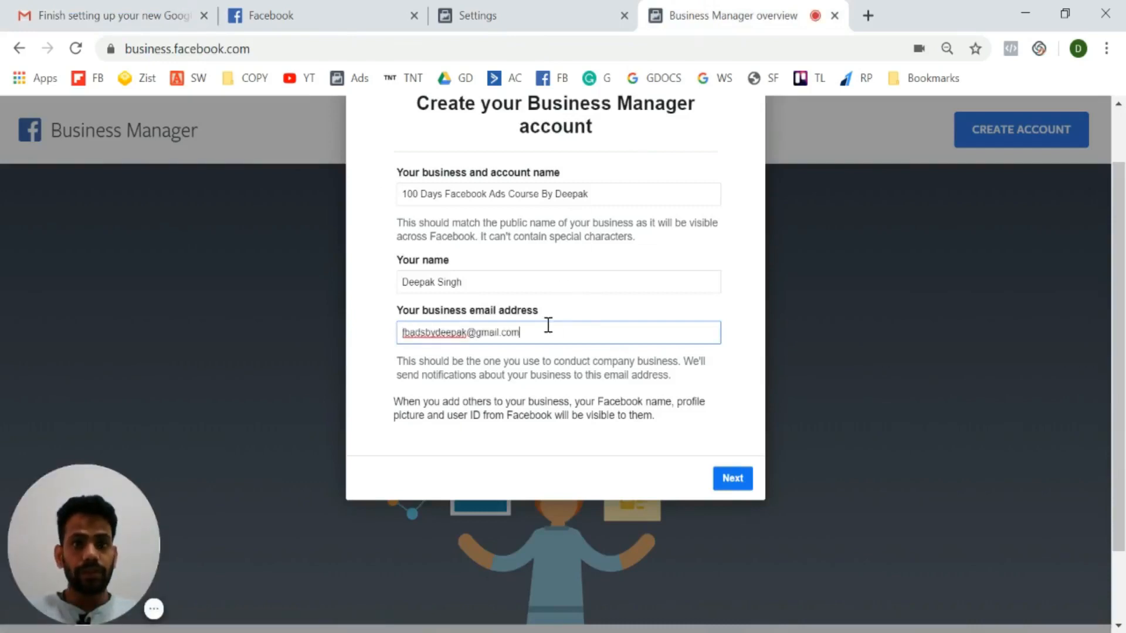
left_click(576, 309)
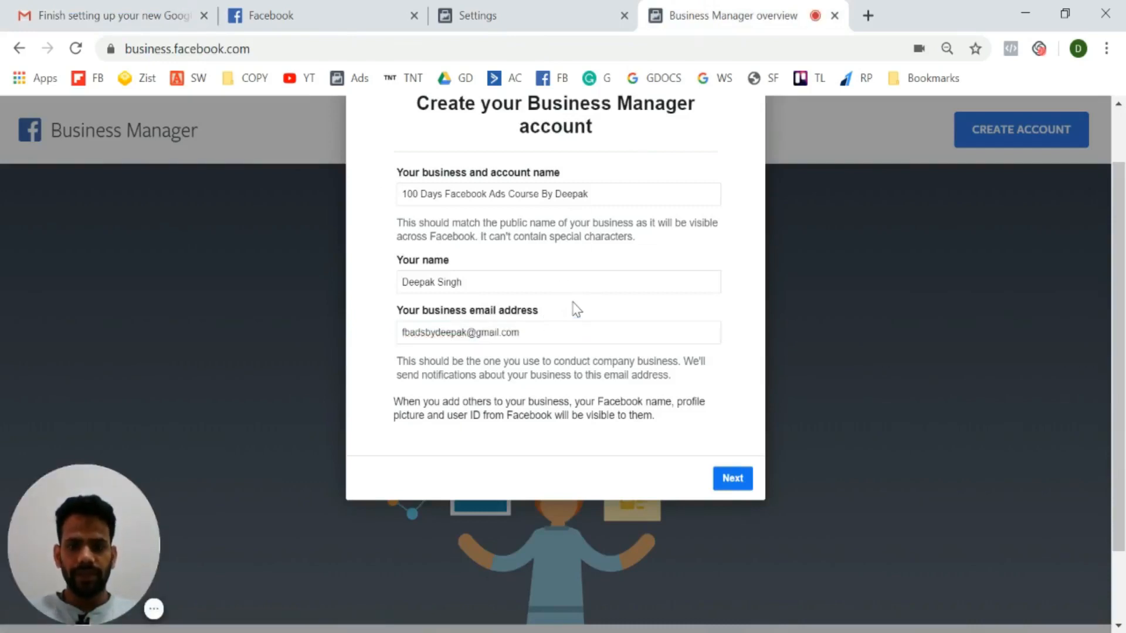
left_click(726, 487)
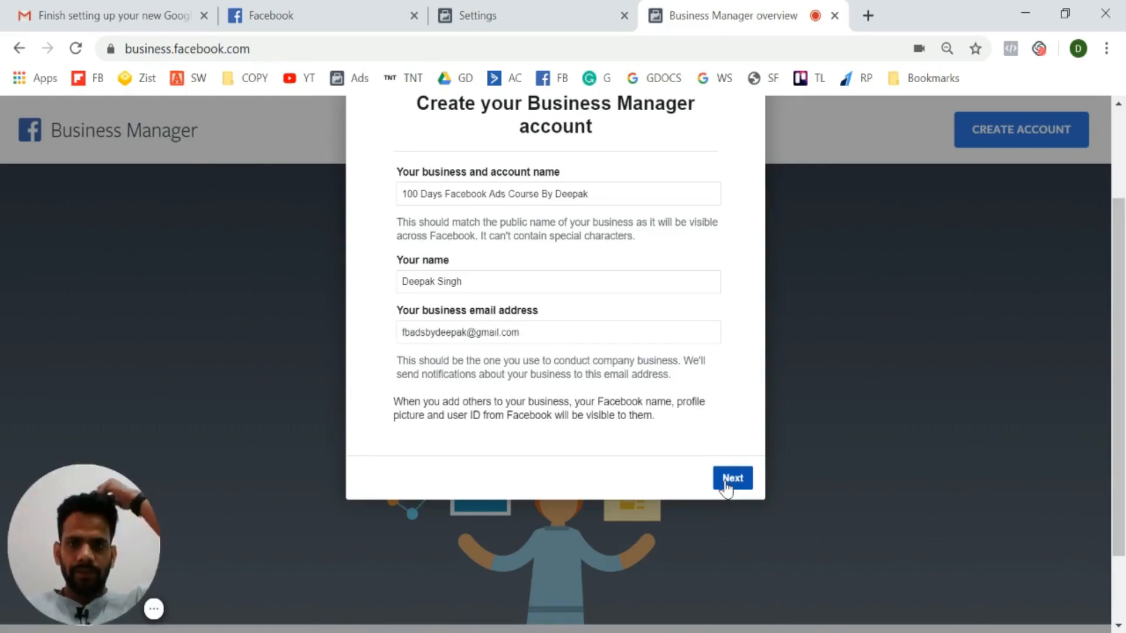
left_click(730, 482)
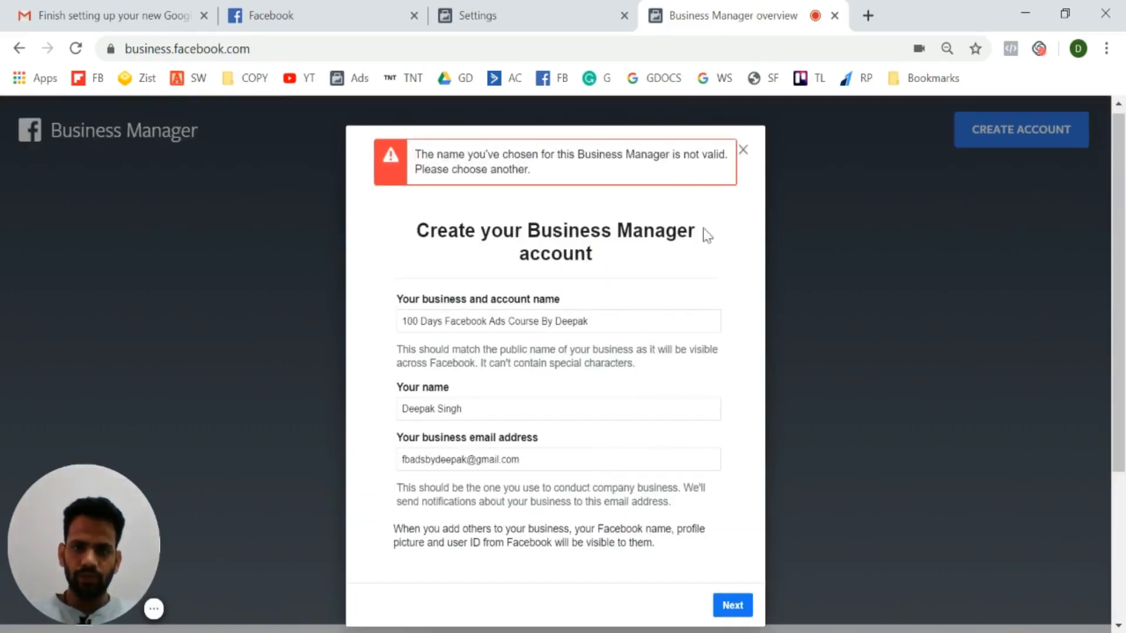
Replace the rejected business name with '100dayscourse' and submit again.
double_click(606, 314)
key("ctrl+a")
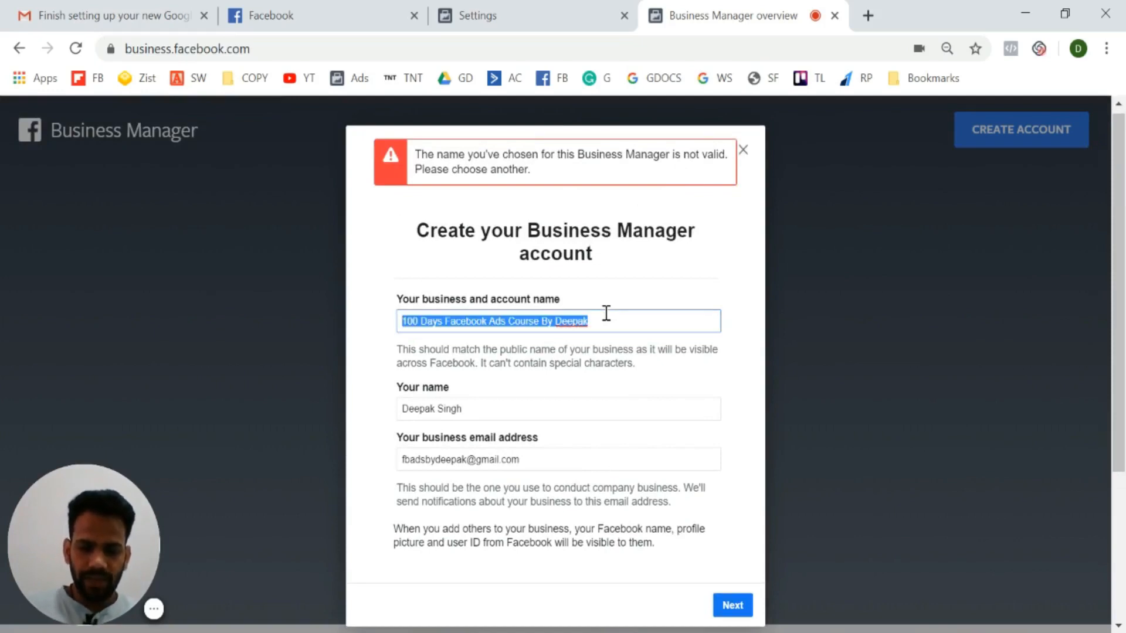
type("1")
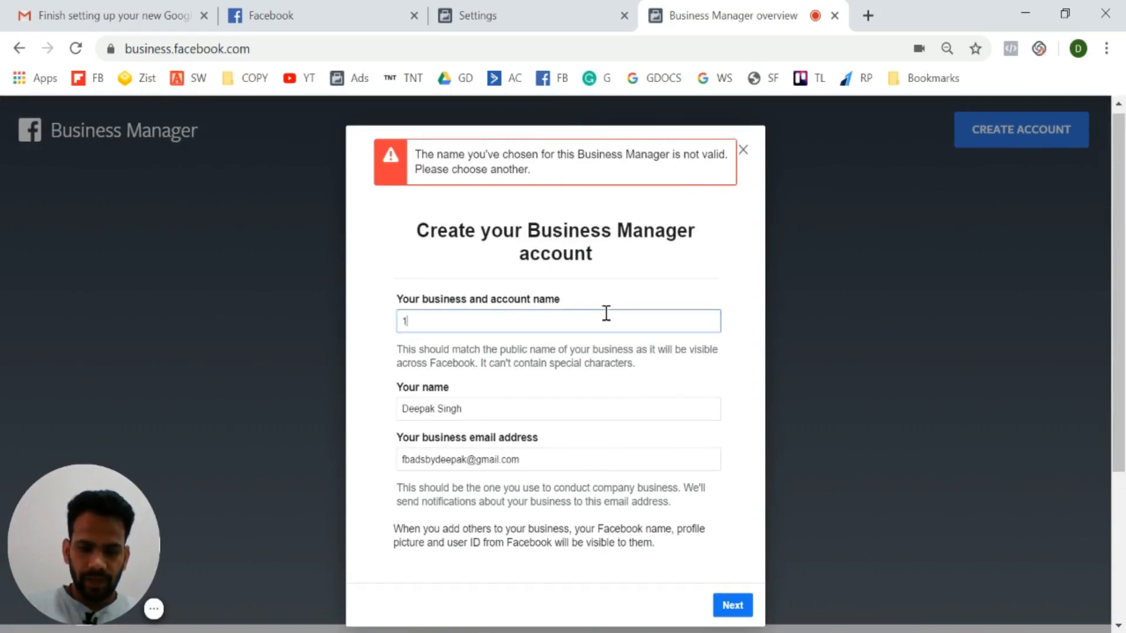
type("00dayscourse")
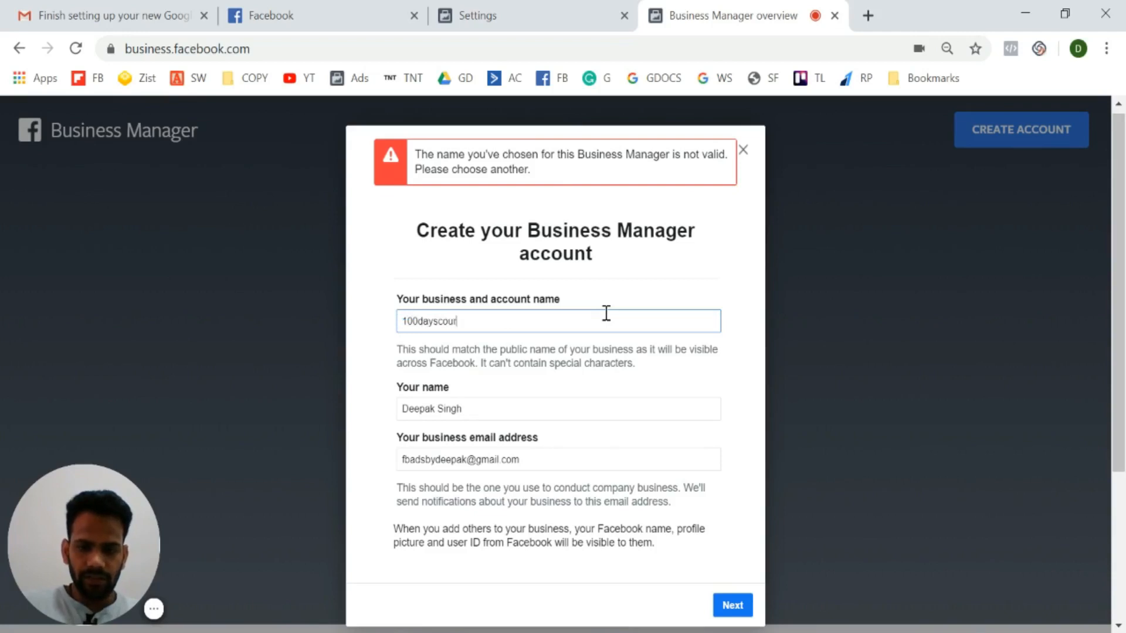
left_click(732, 606)
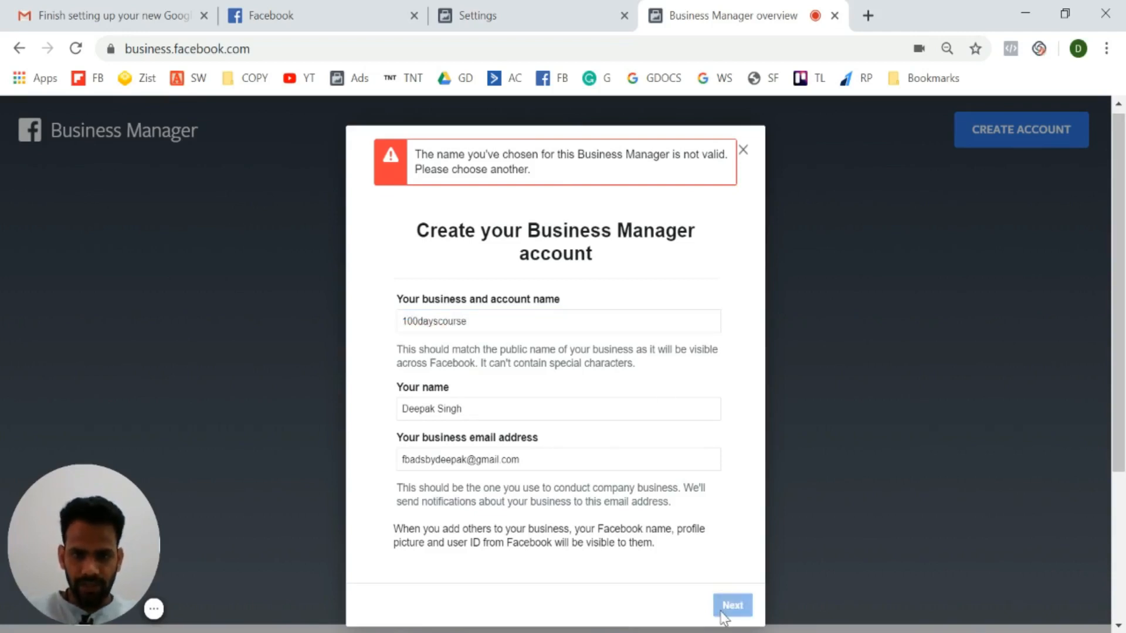
Set the country to India and fill in both street address lines.
scroll(518, 444, "down", 1)
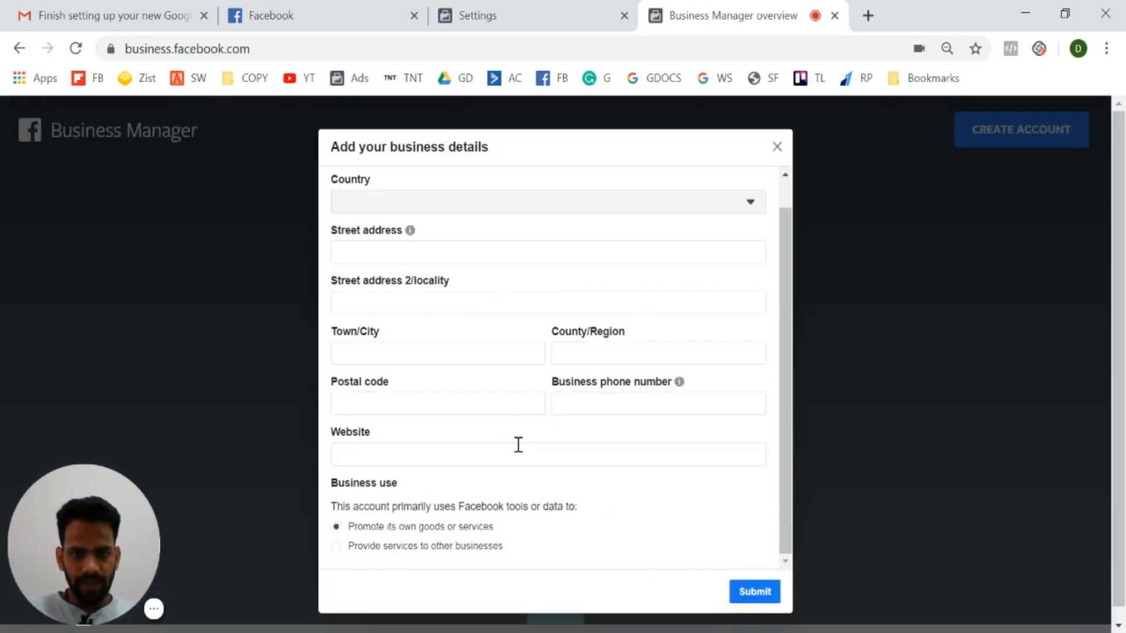
scroll(519, 444, "up", 1)
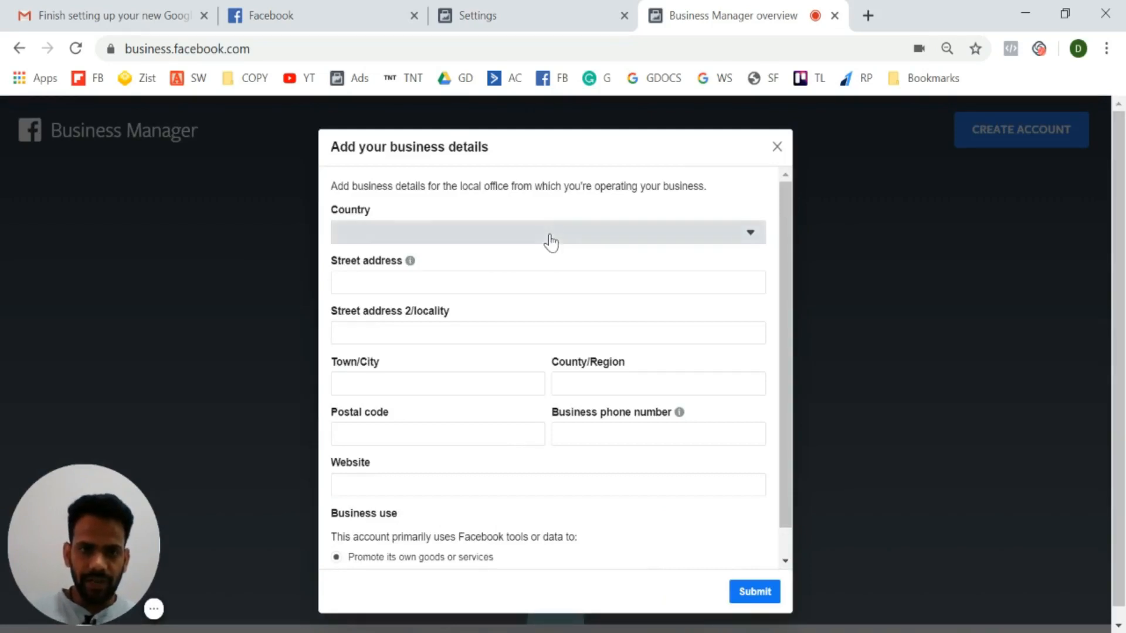
left_click(550, 238)
type("india")
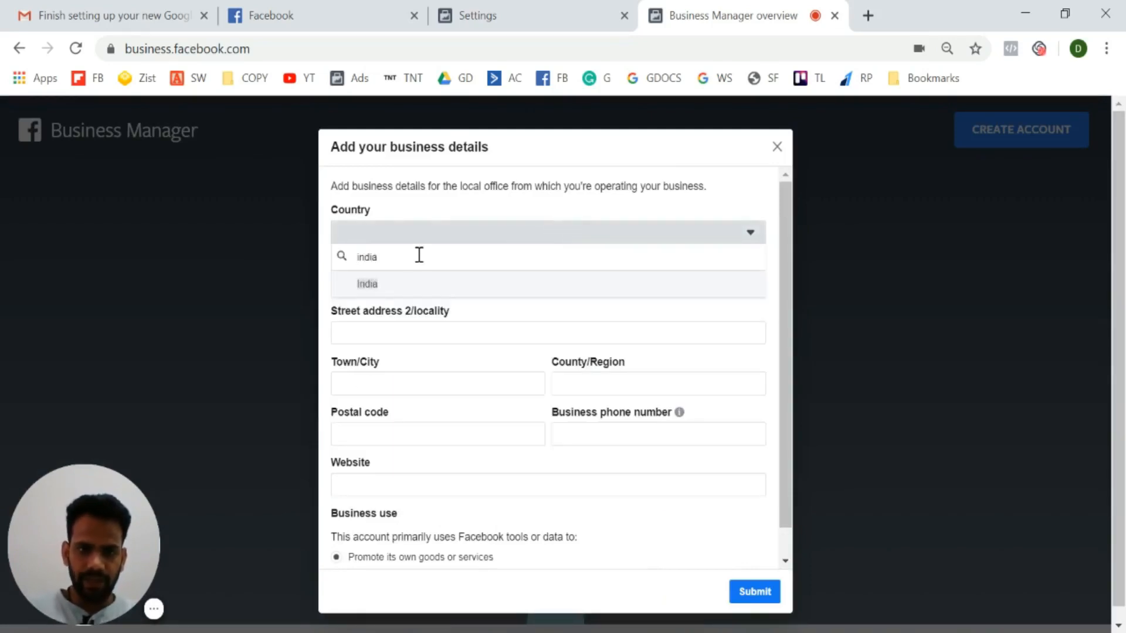
left_click(393, 290)
left_click(409, 286)
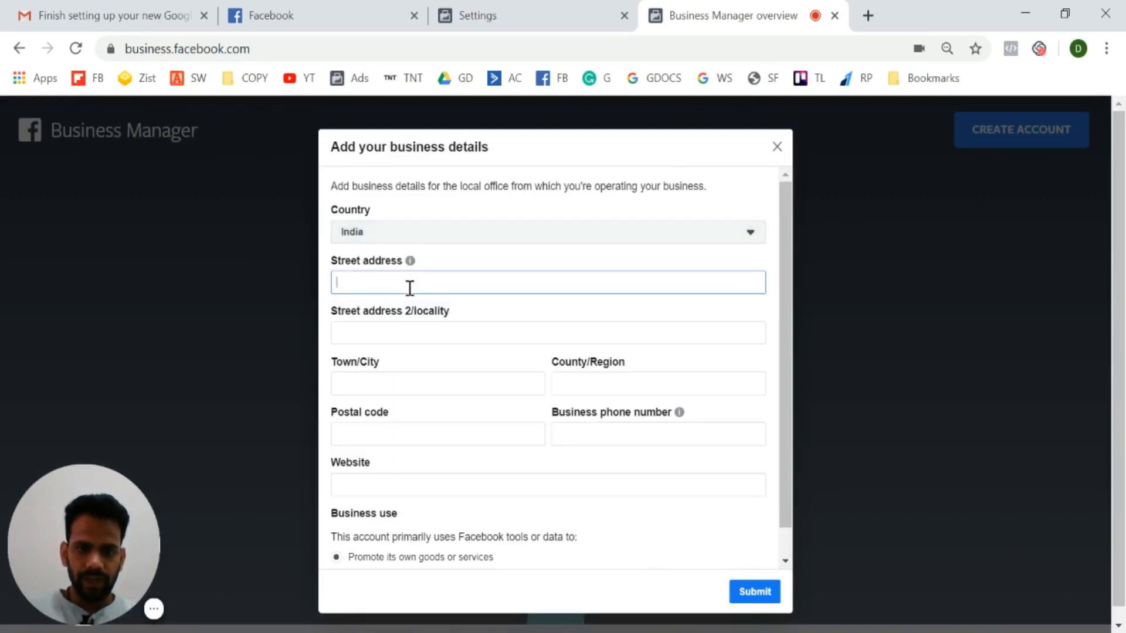
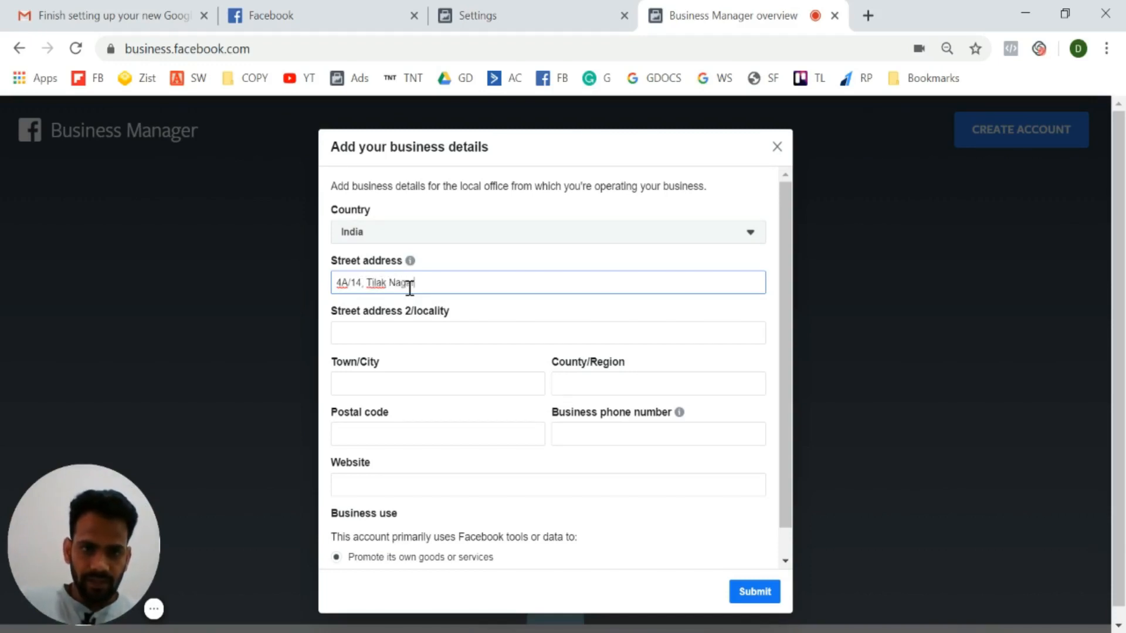
left_click(411, 342)
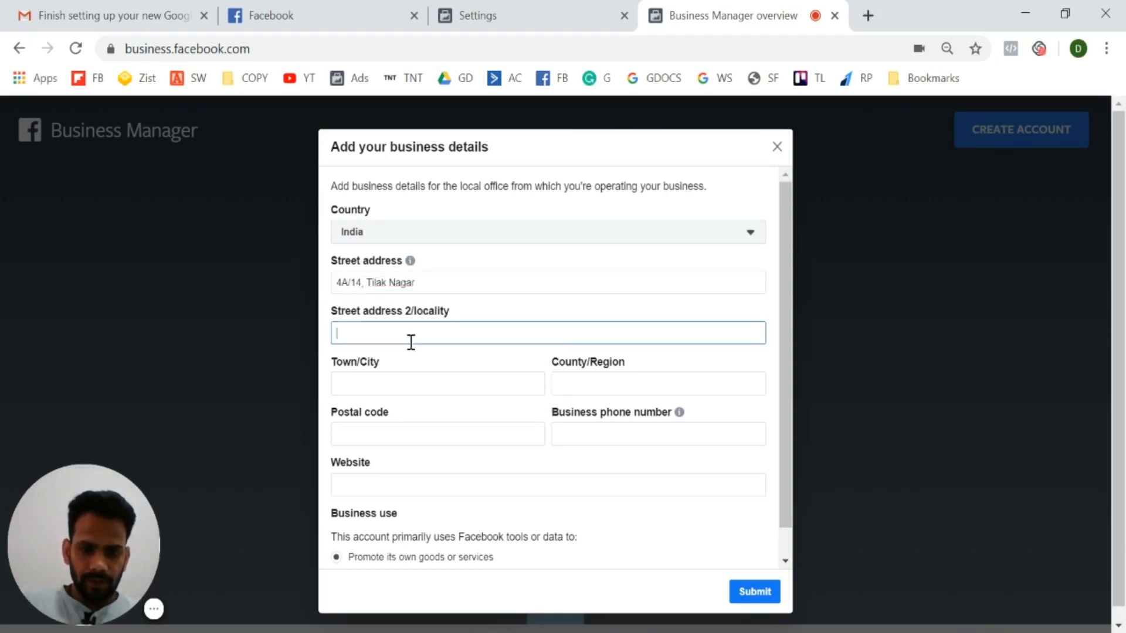
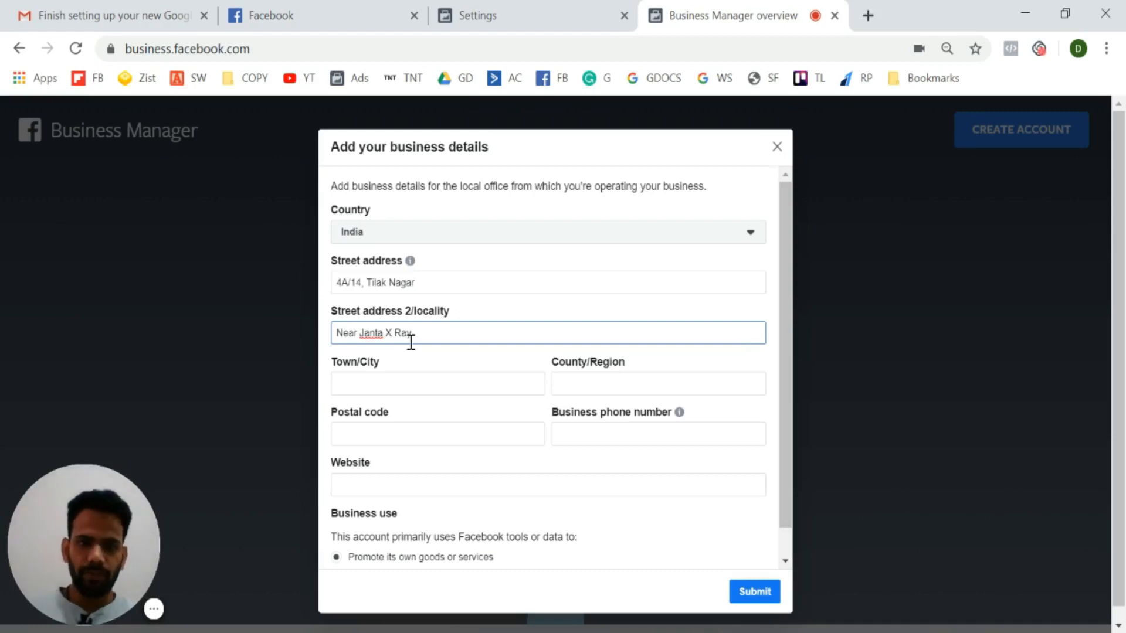
Enter Delhi as town, India as region, and the business postal code.
left_click(393, 385)
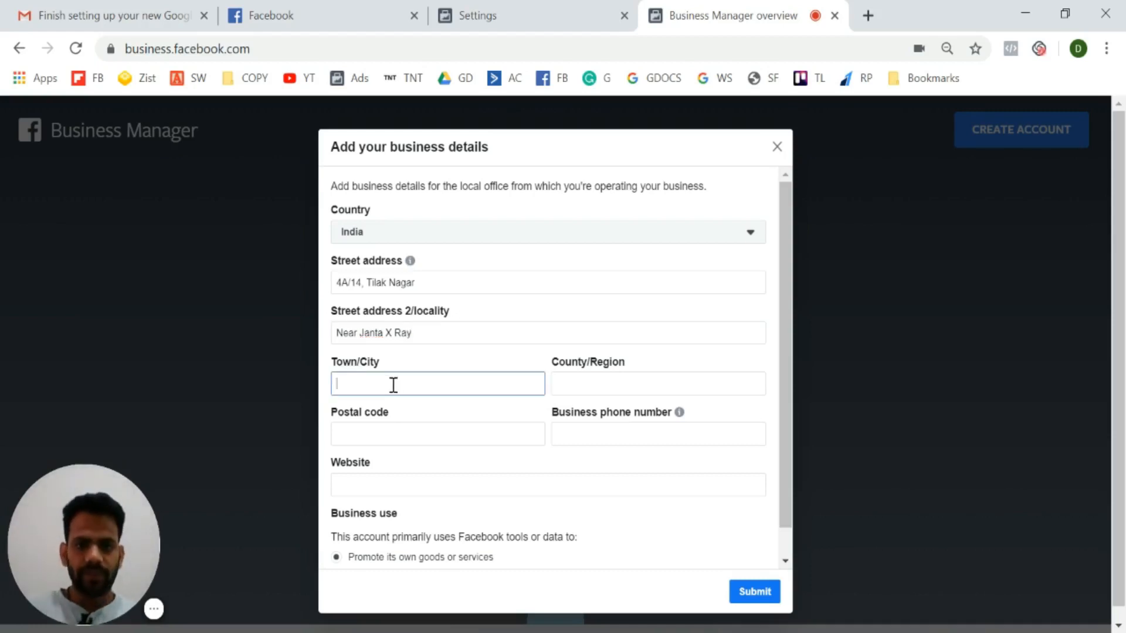
type("Delhi")
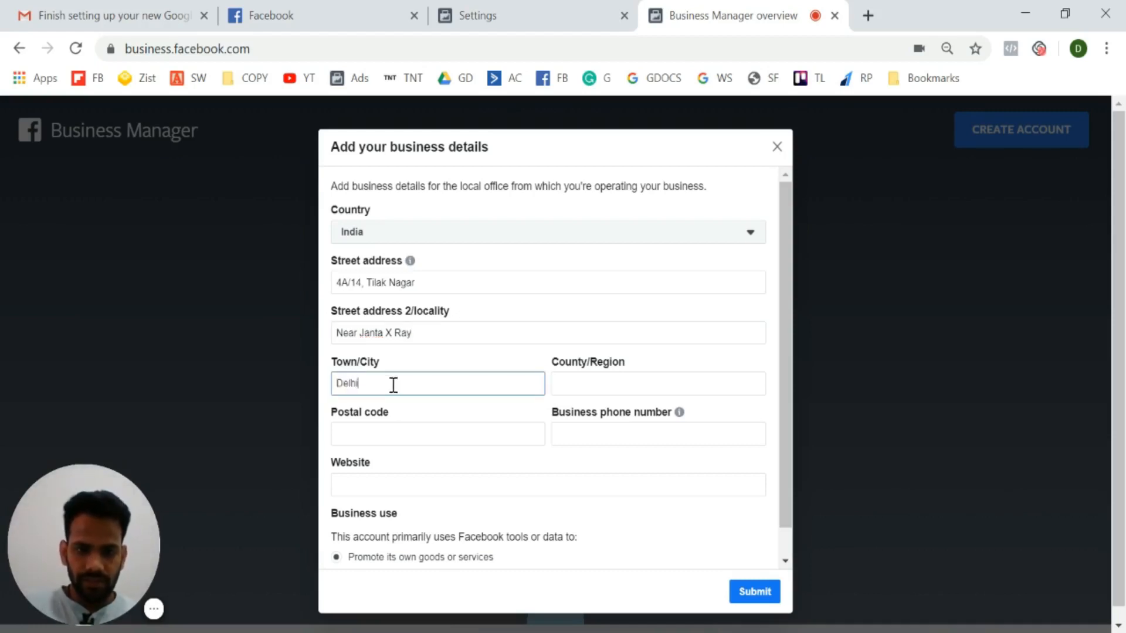
key("Tab")
type("India")
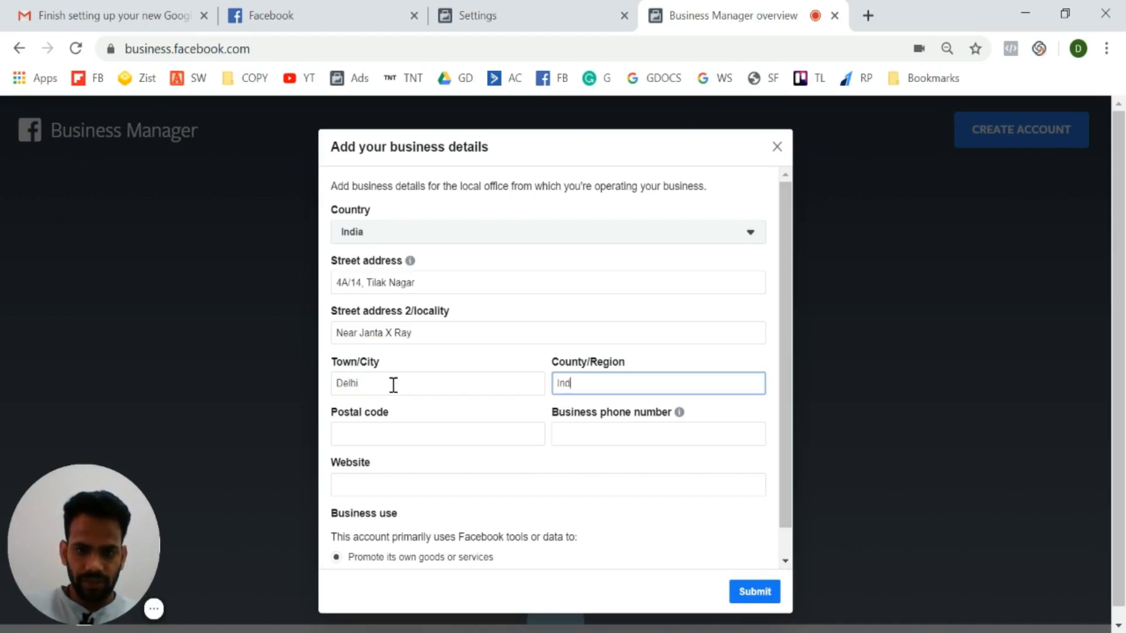
left_click(362, 455)
left_click(360, 436)
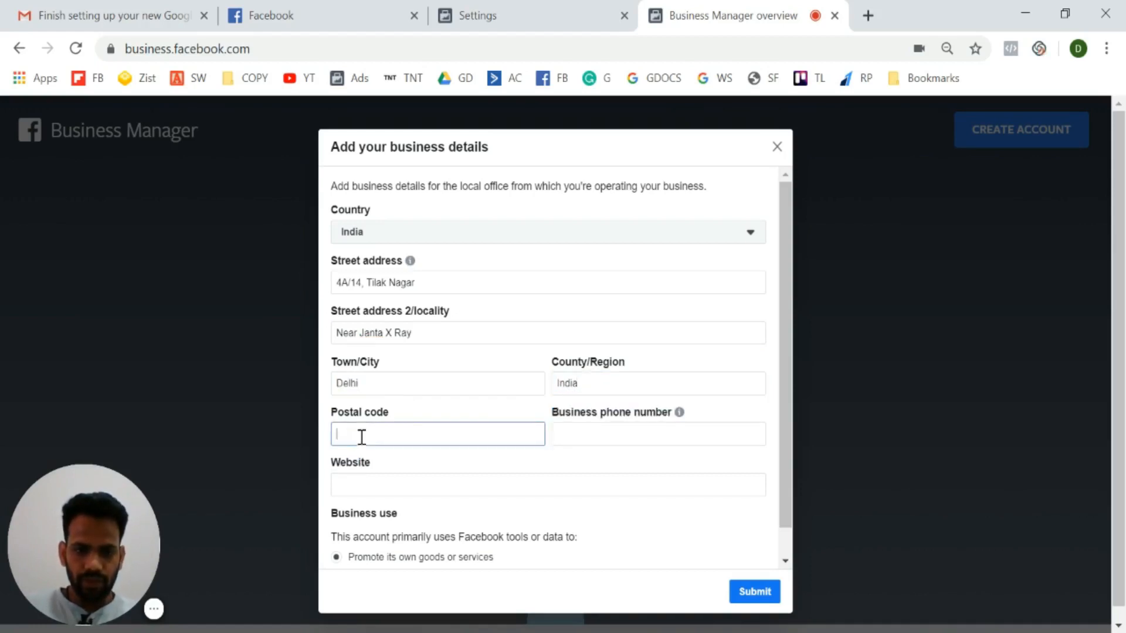
type("110018")
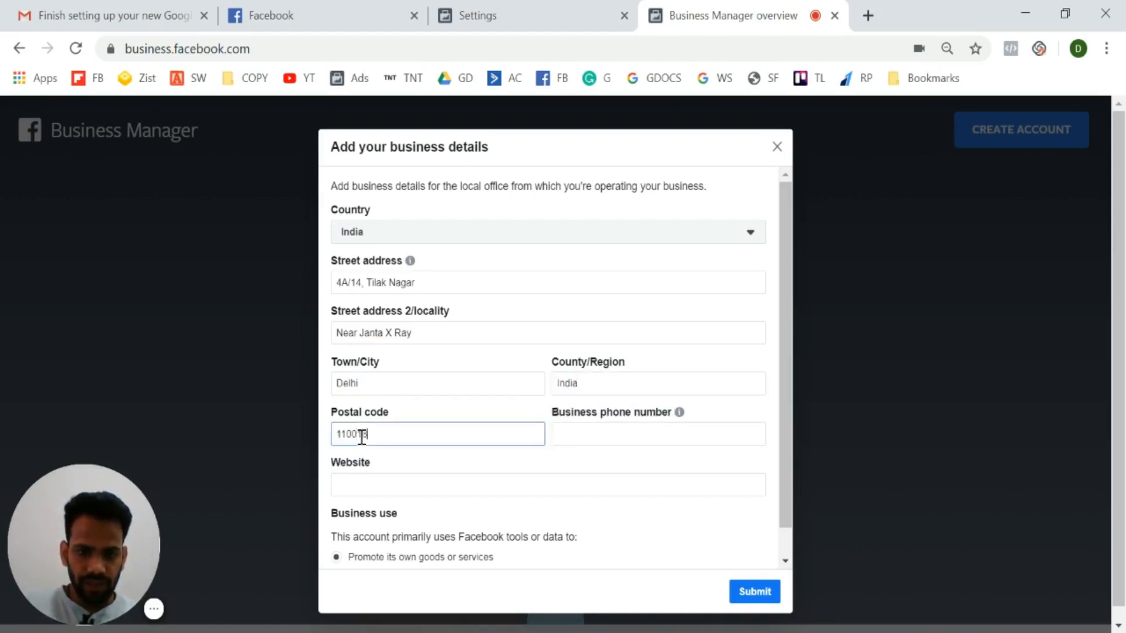
scroll(361, 439, "down", 1)
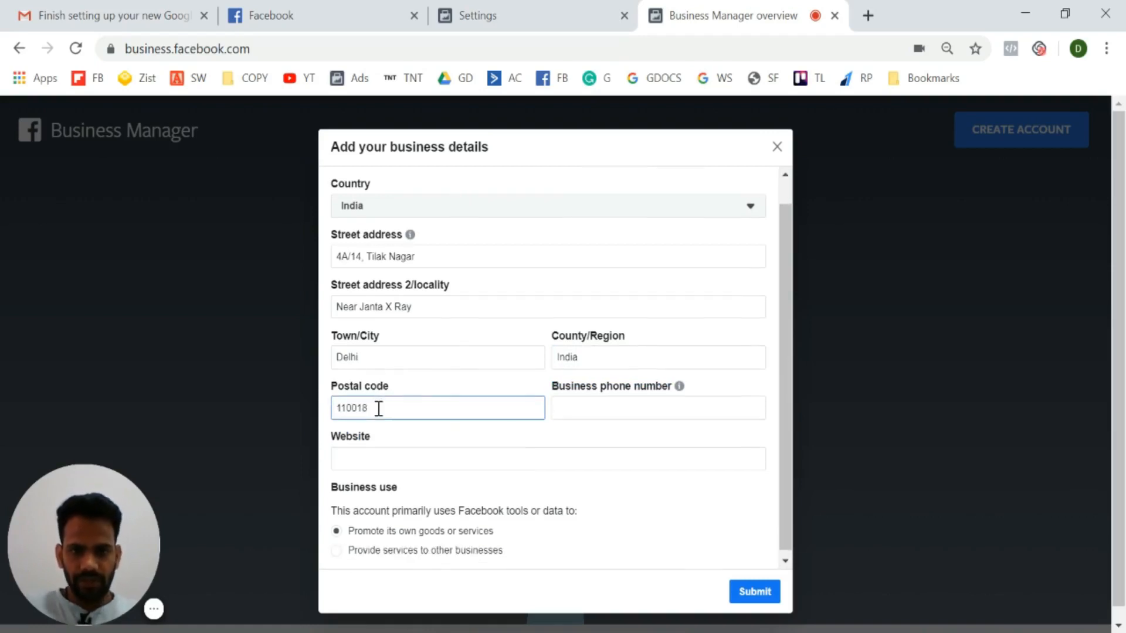
left_click(614, 418)
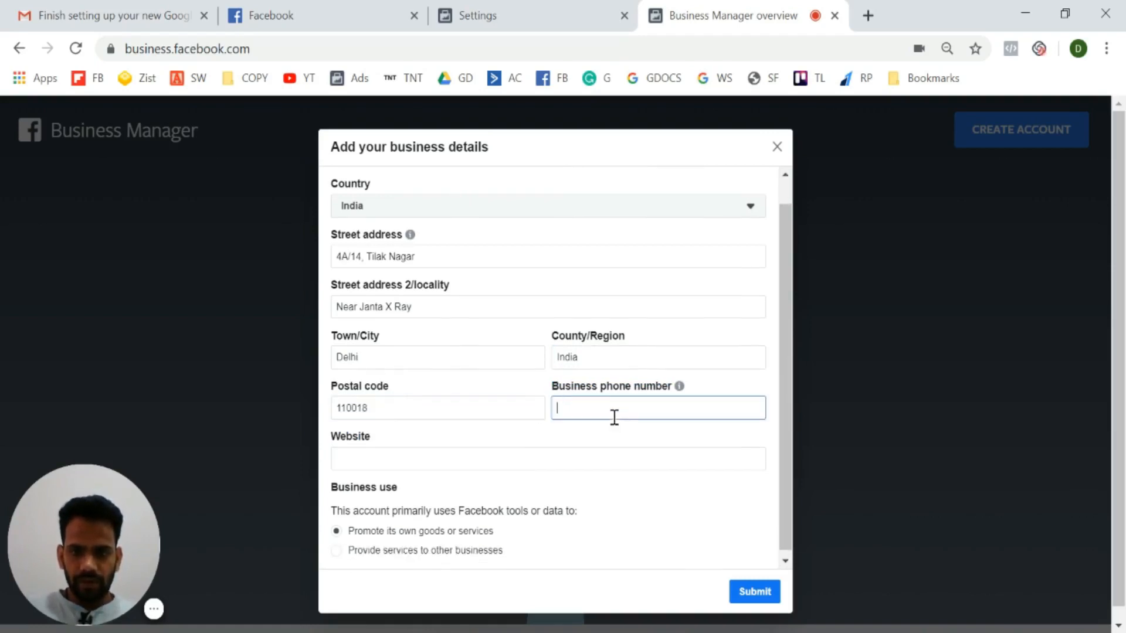
Open the Think N Thrive website (thinknthrive.in) in a new tab.
left_click(868, 15)
type("thi")
key("Right")
key("BackSpace")
key("BackSpace")
key("BackSpace")
key("BackSpace")
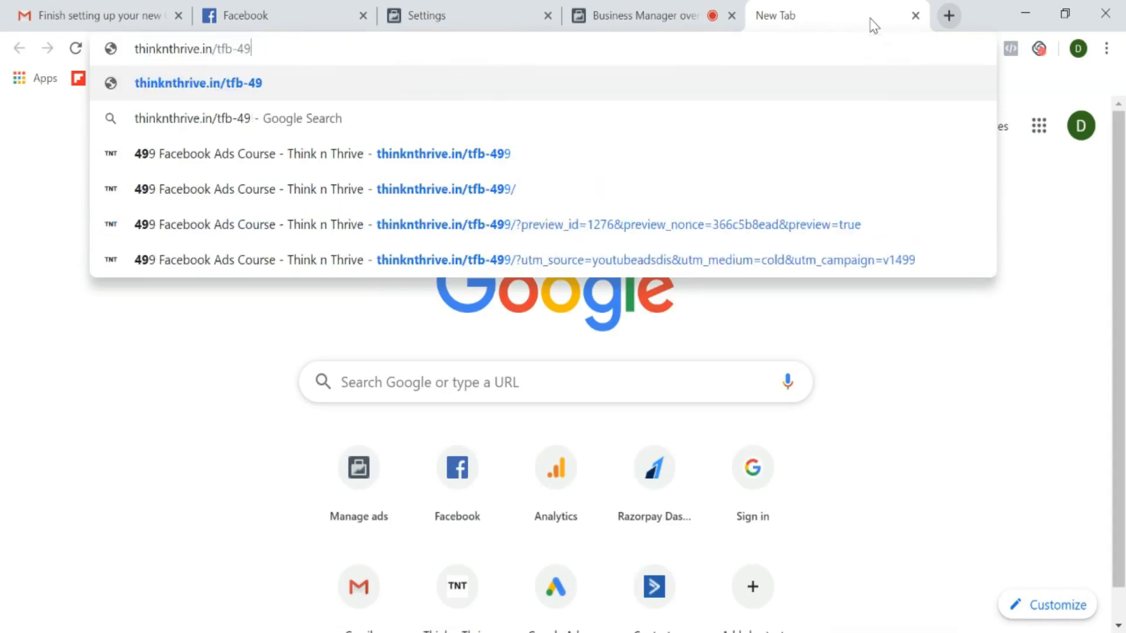
key("BackSpace")
key("BackSpace")
key("BackSpace")
type("/")
key("Return")
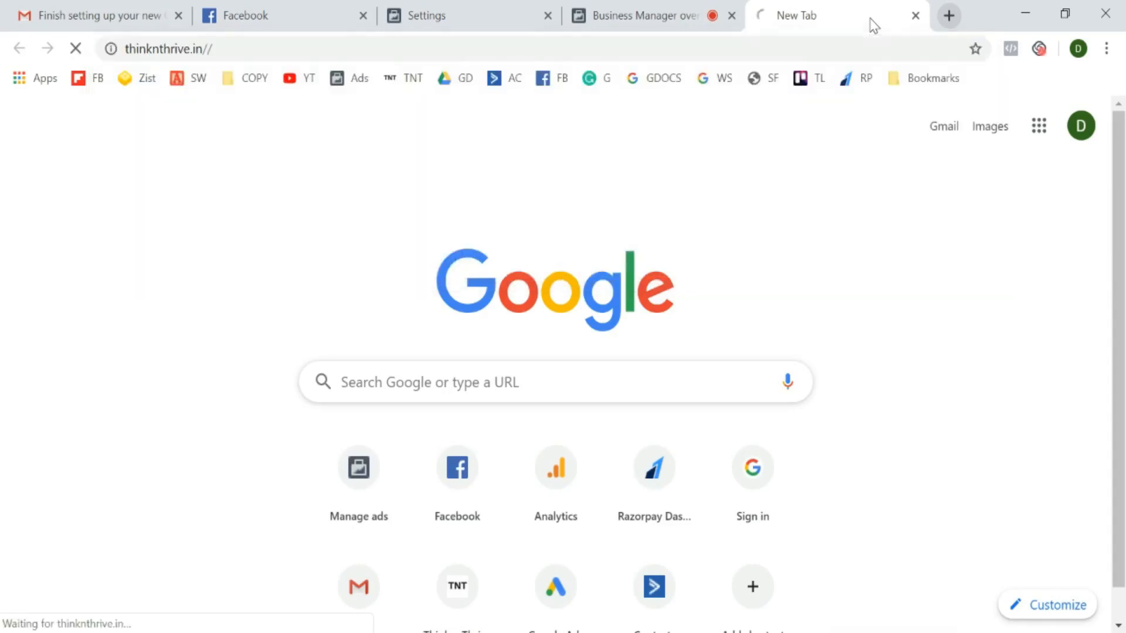
Look up the site's phone number link, then return to the business details form.
left_click(656, 14)
left_click(788, 13)
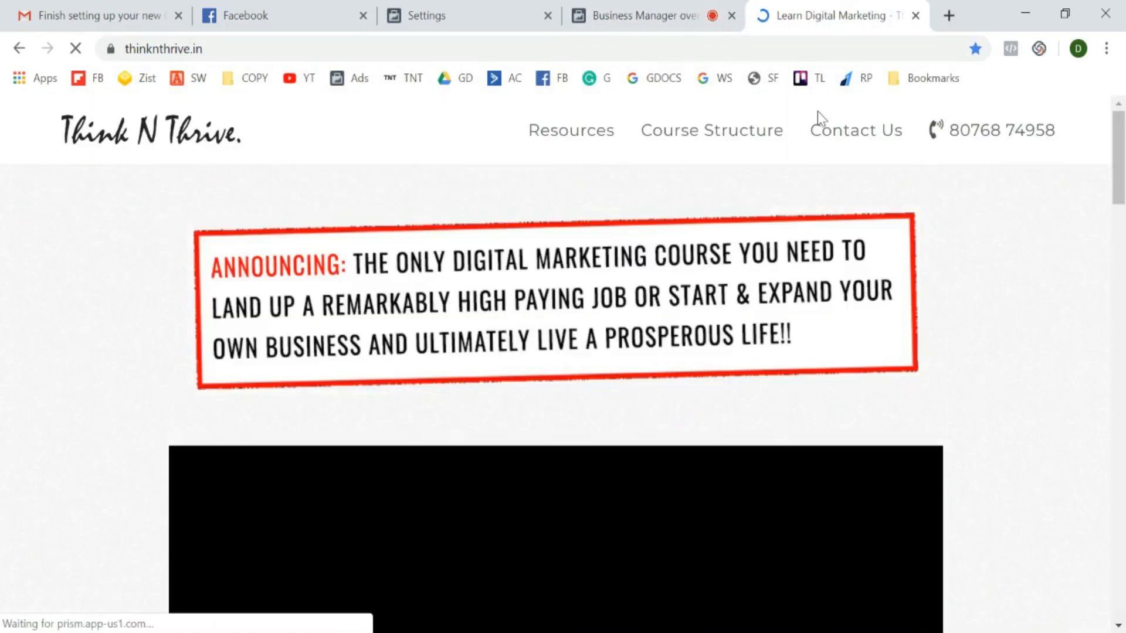
right_click(972, 134)
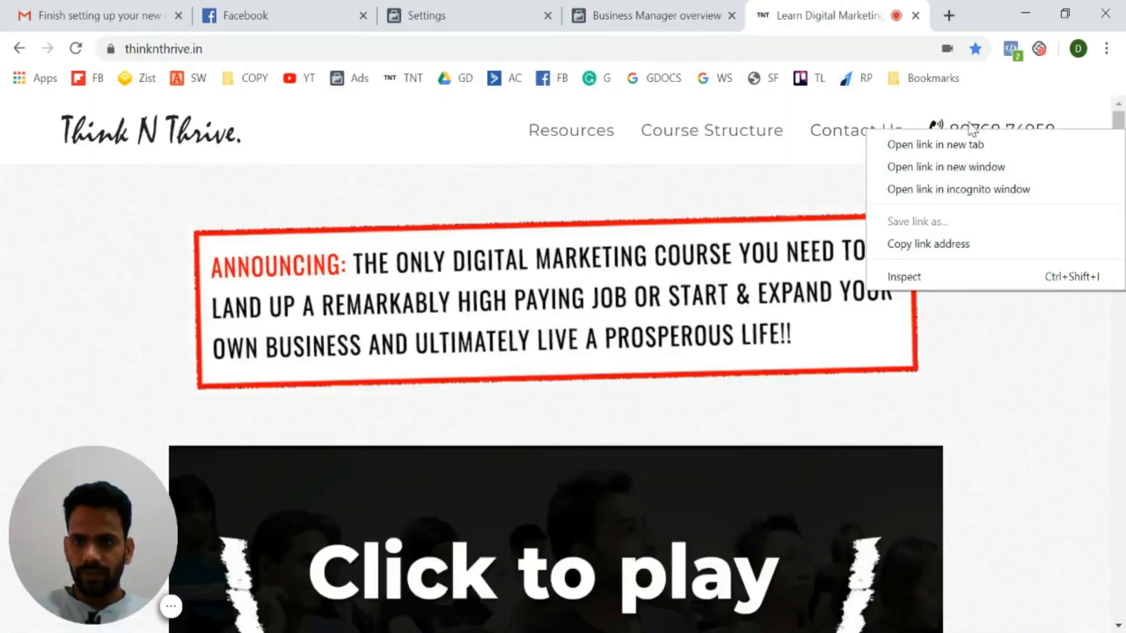
left_click(749, 198)
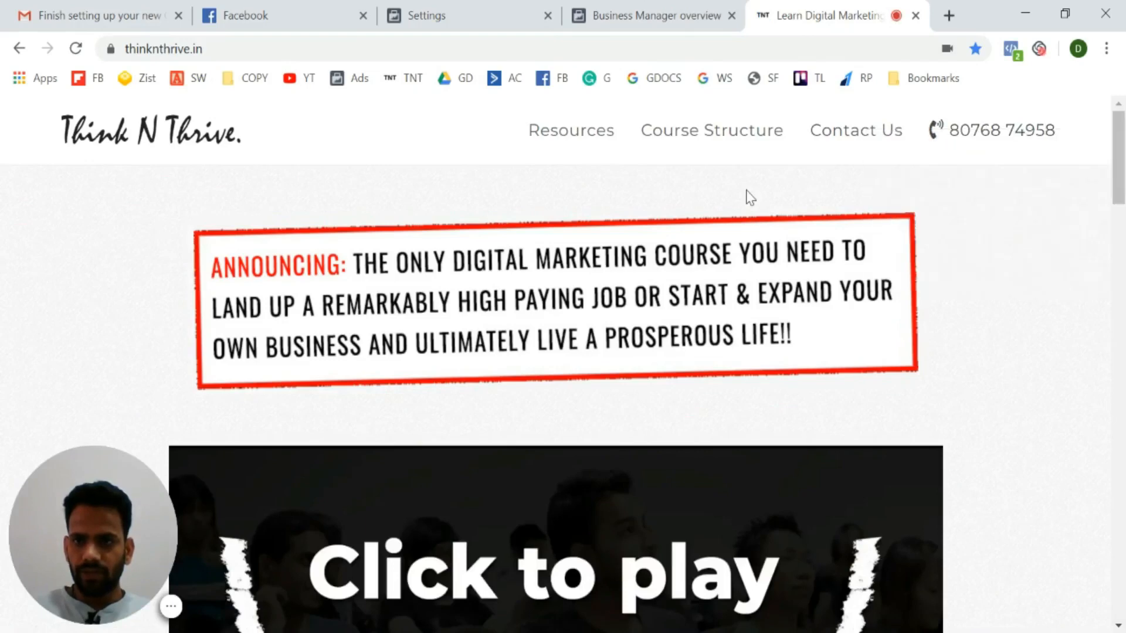
left_click(544, 3)
left_click(655, 4)
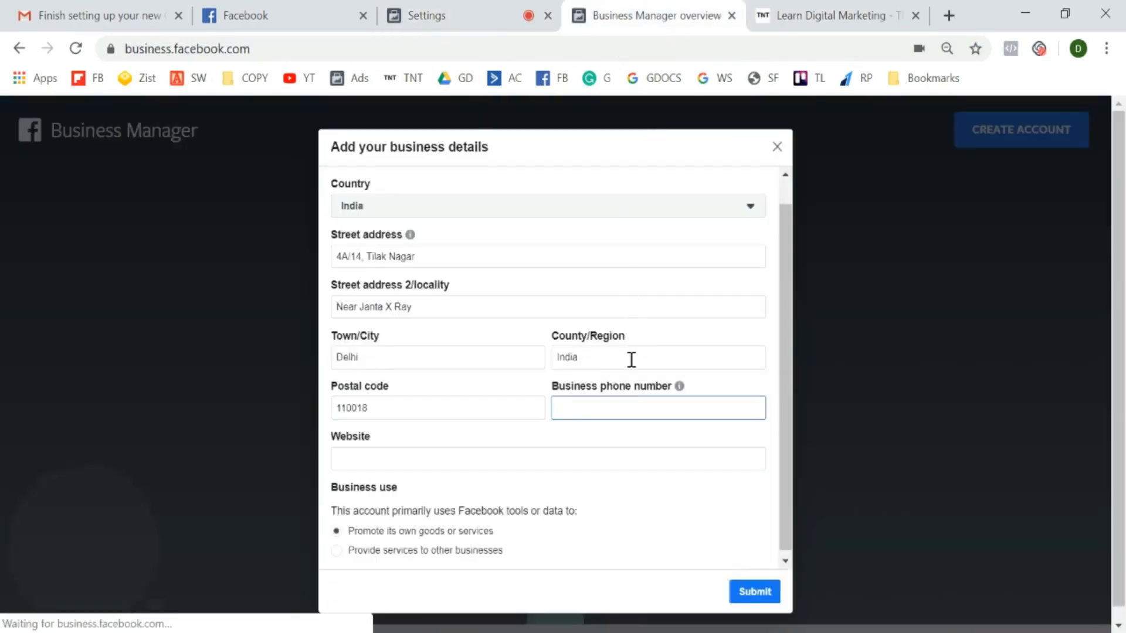
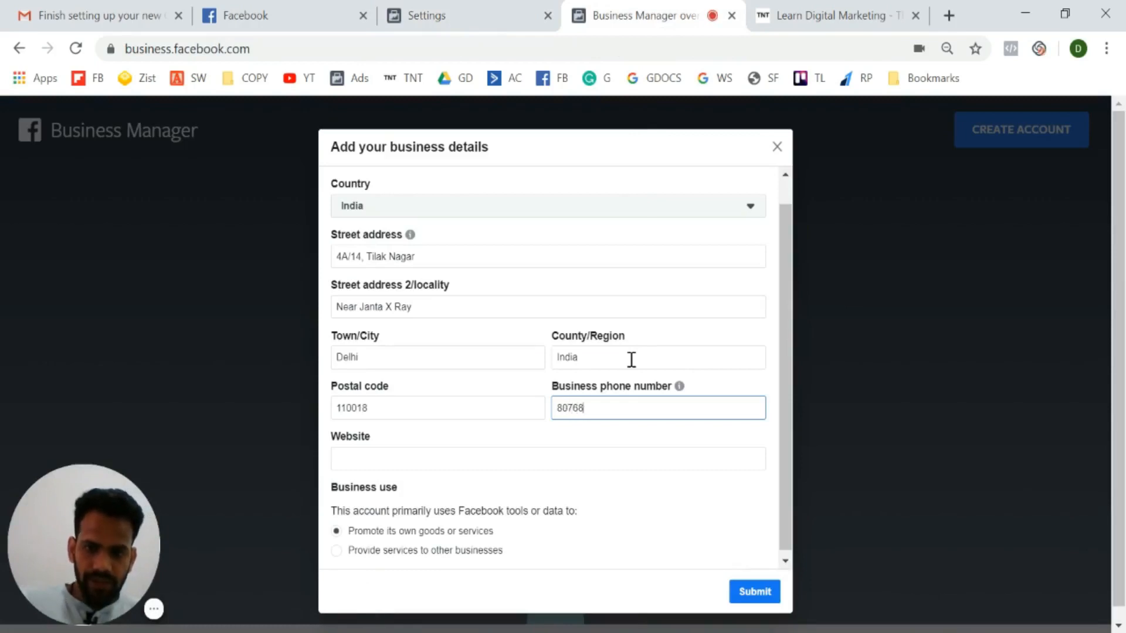
Enter the business phone number, checked against the course website.
left_click(809, 9)
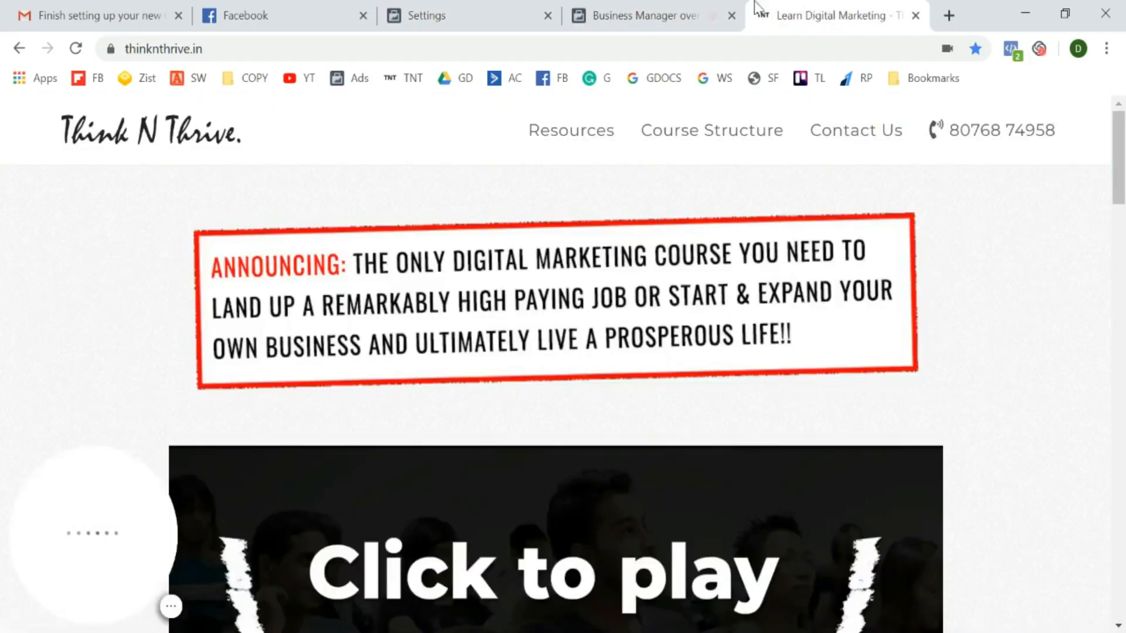
left_click(623, 6)
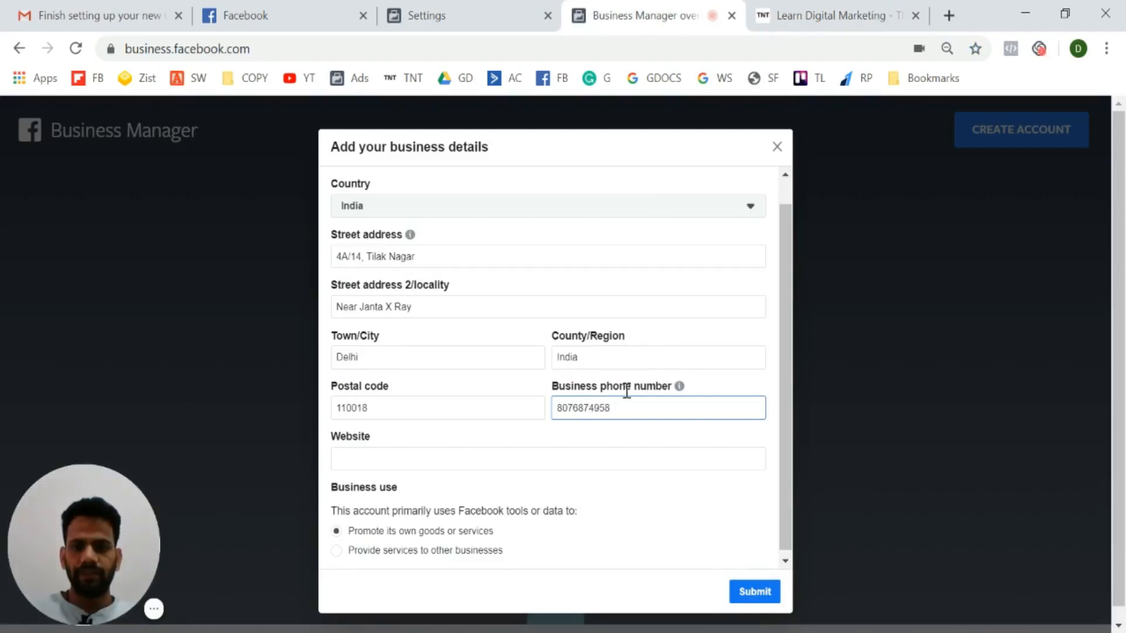
left_click(539, 431)
Enter the business website address and submit the business details.
scroll(539, 434, "down", 1)
left_click(514, 452)
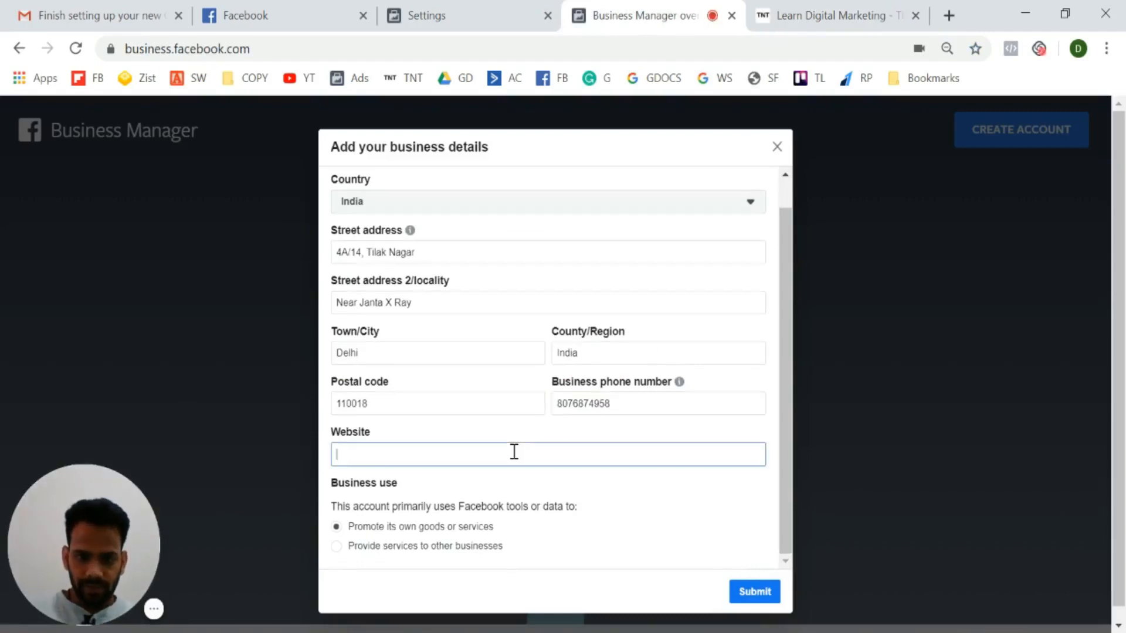
type("deepa")
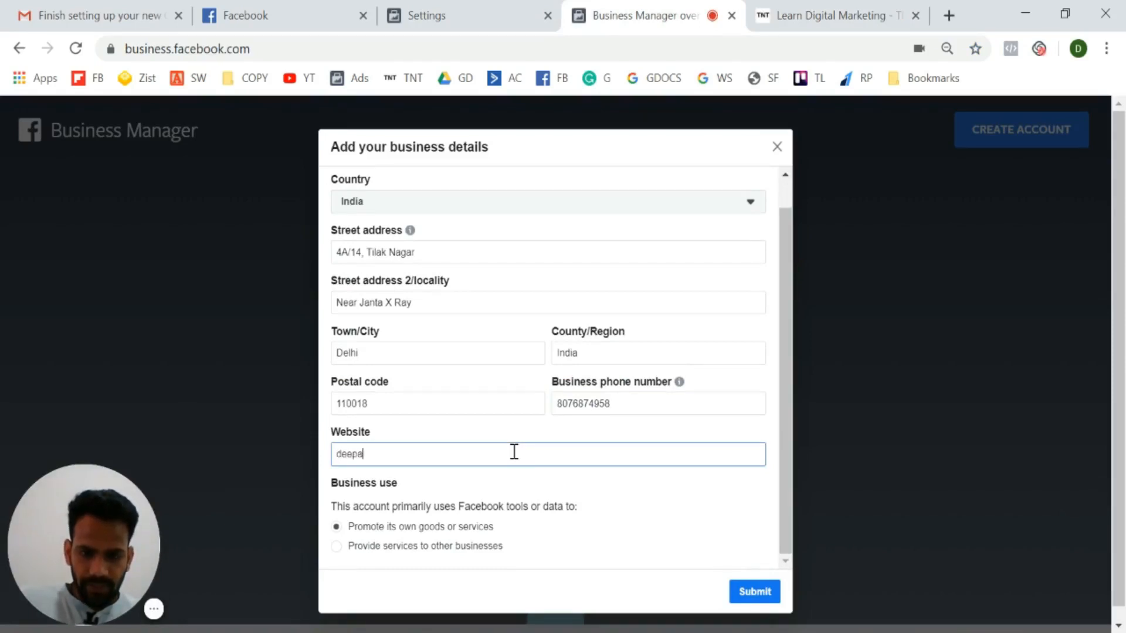
type("ksinghm")
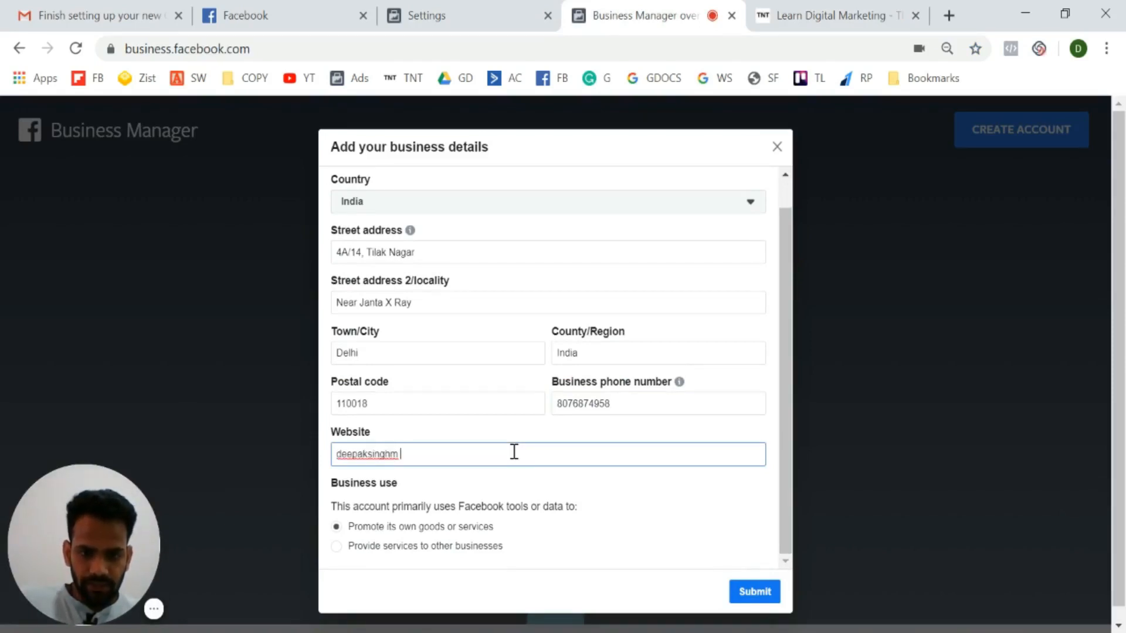
type("arketing.com")
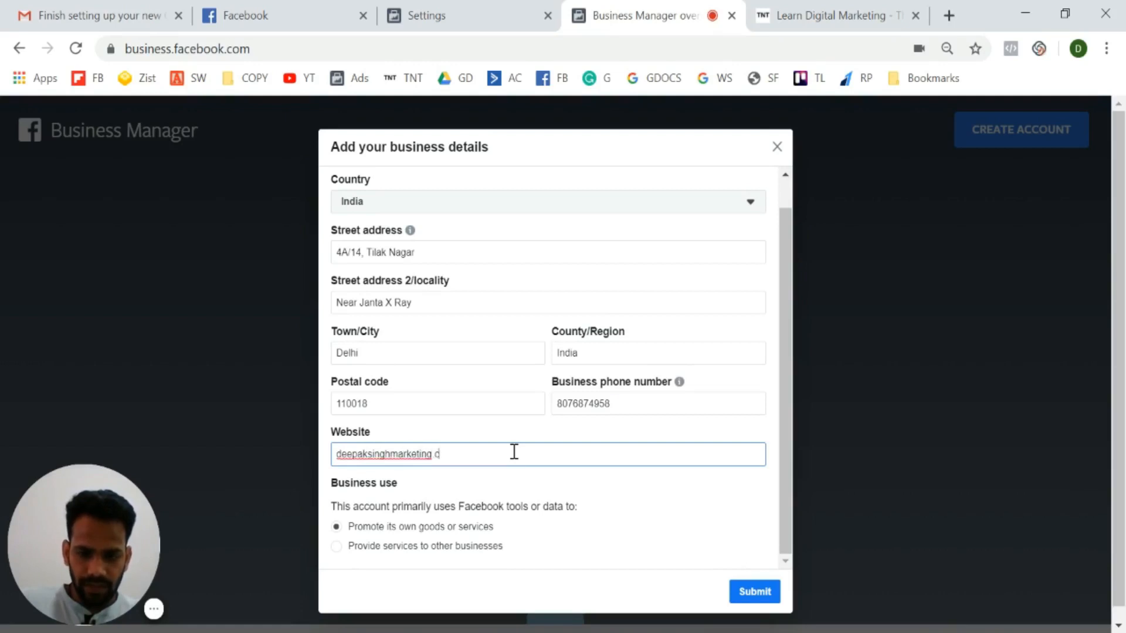
left_click(536, 427)
scroll(536, 428, "up", 1)
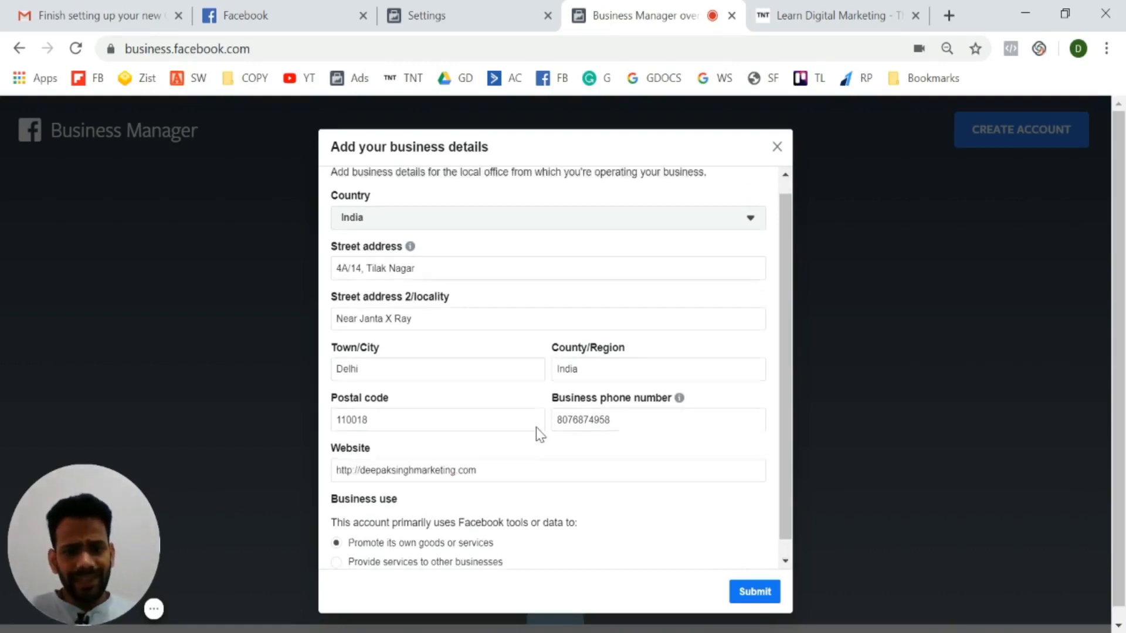
scroll(537, 427, "down", 1)
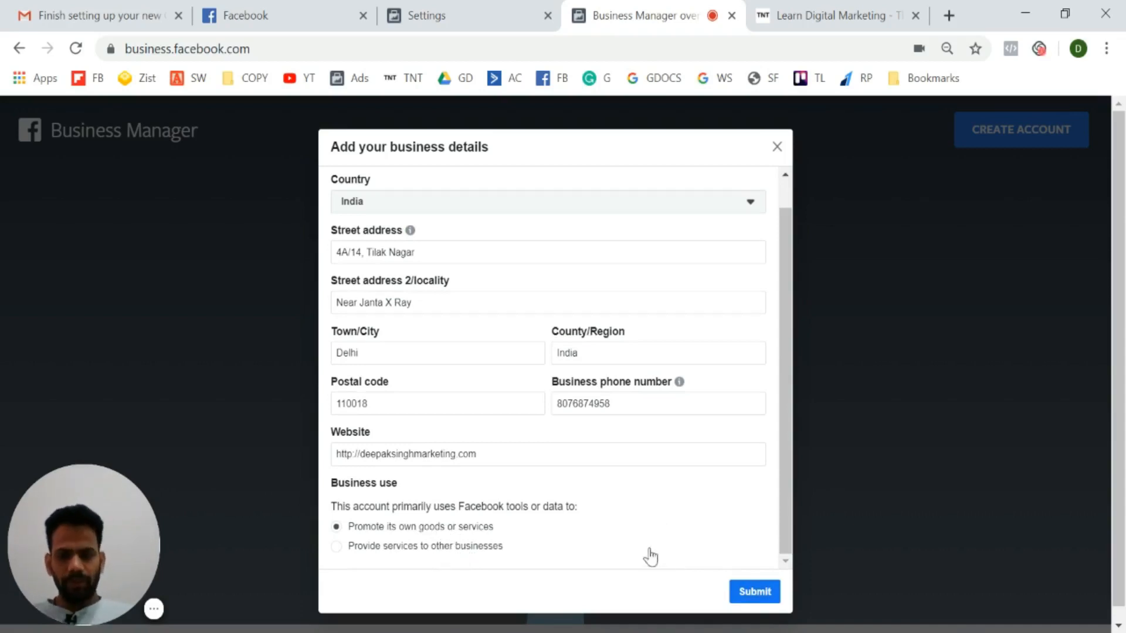
left_click(752, 593)
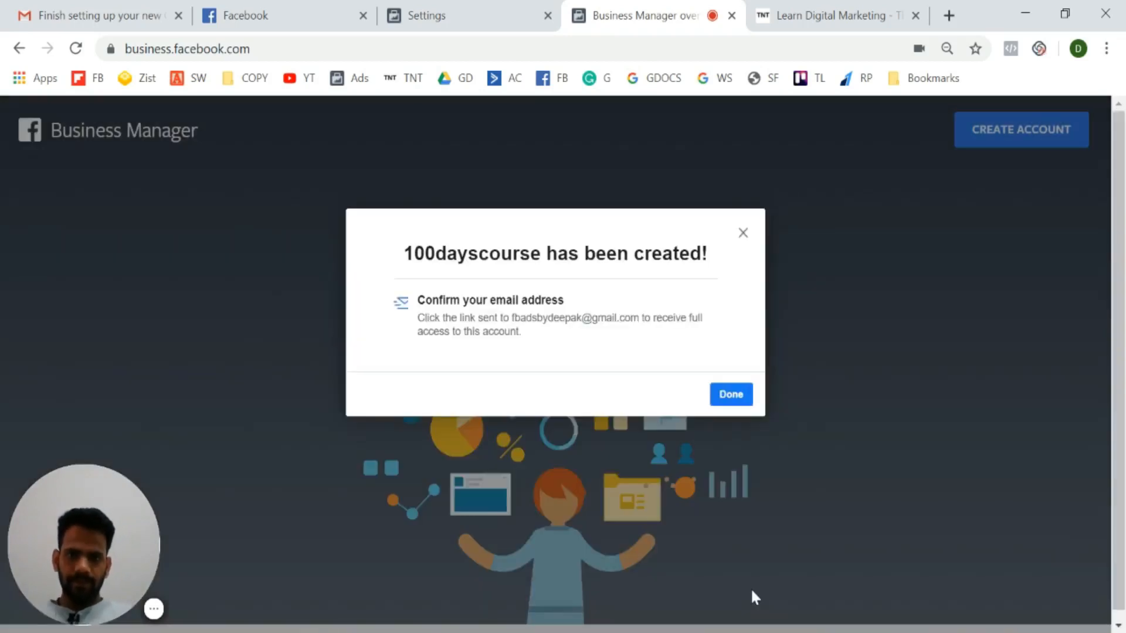
Dismiss the '100dayscourse has been created!' confirmation with Done.
left_click(725, 401)
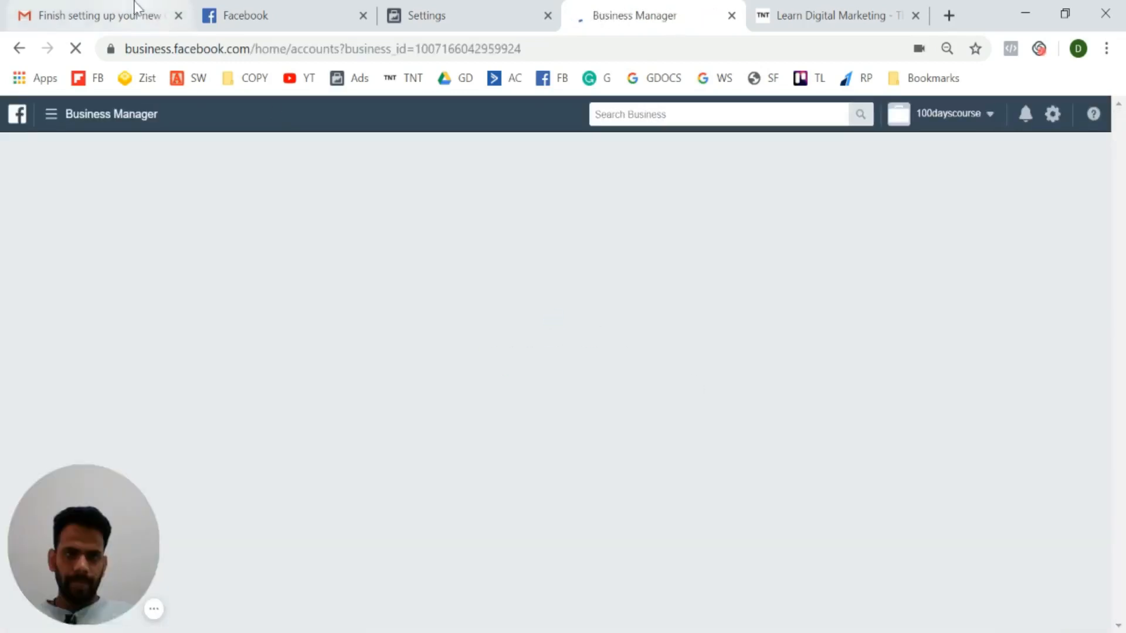
left_click(94, 15)
Confirm the business email via Confirm Now in Facebook's message under Gmail's Social tab.
left_click(249, 179)
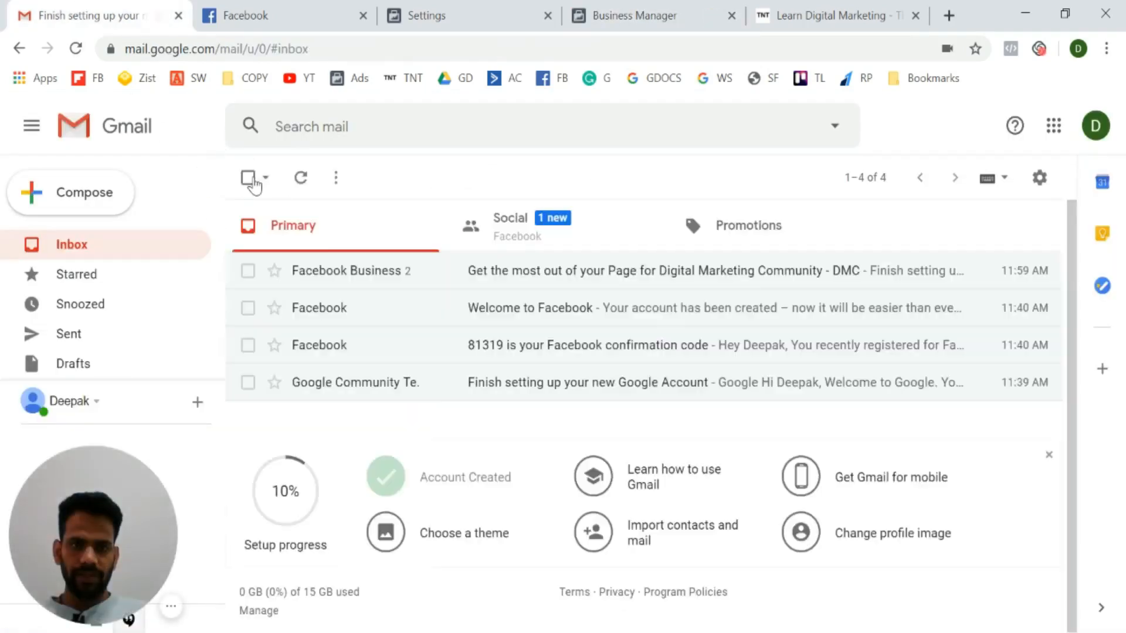
left_click(561, 233)
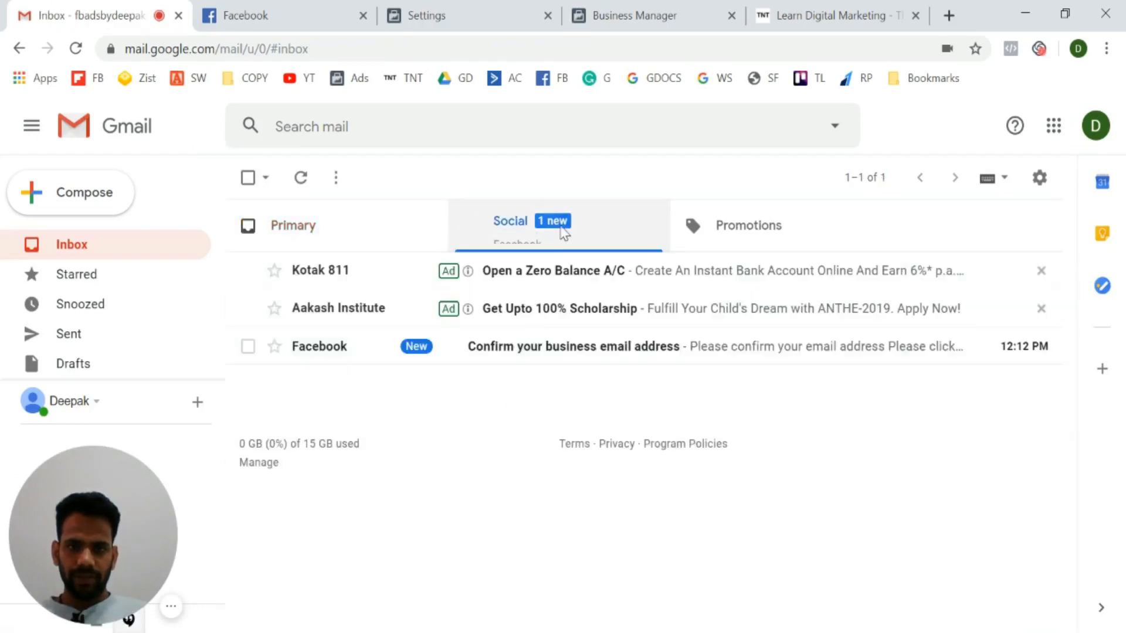
left_click(566, 362)
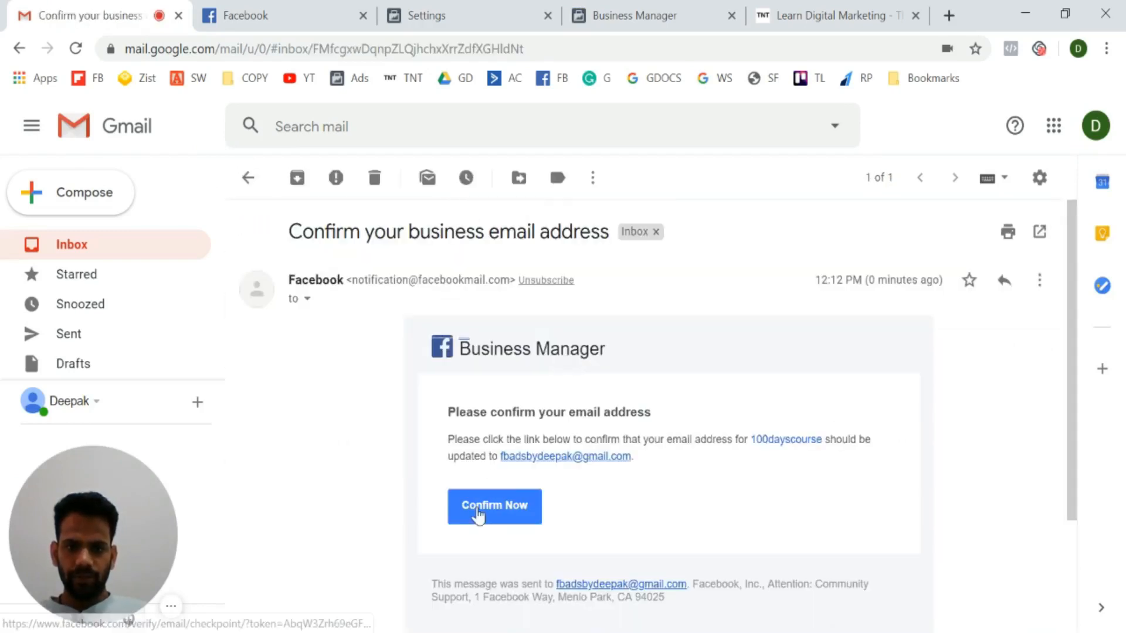
left_click(478, 510)
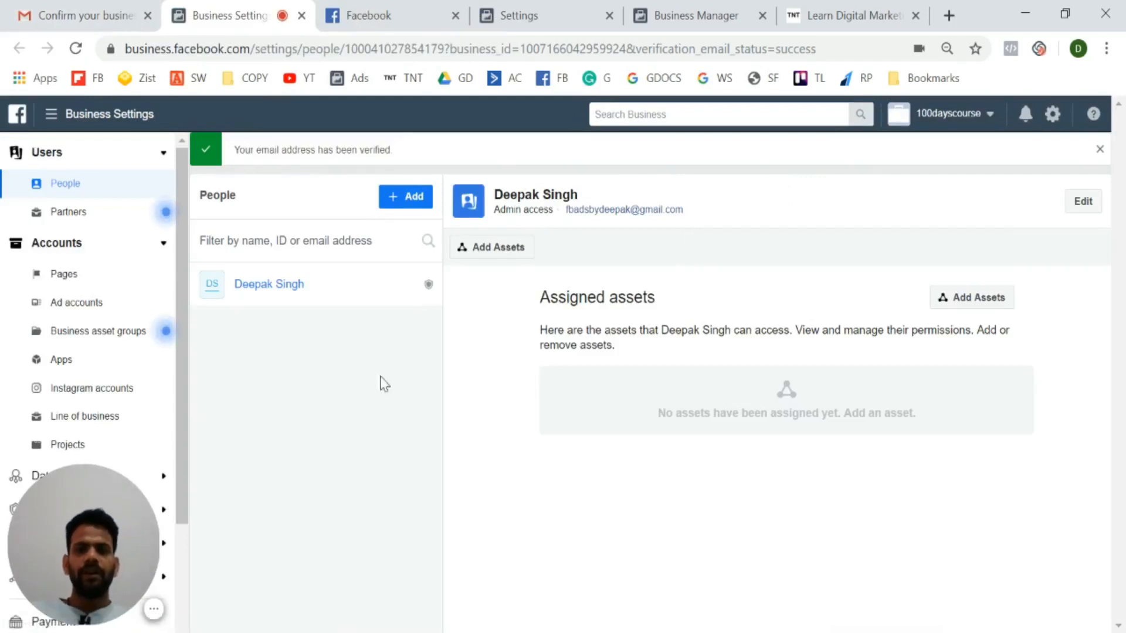
Close the Set up panel, choose Remind Me Later for security, and reload the page.
left_click(714, 5)
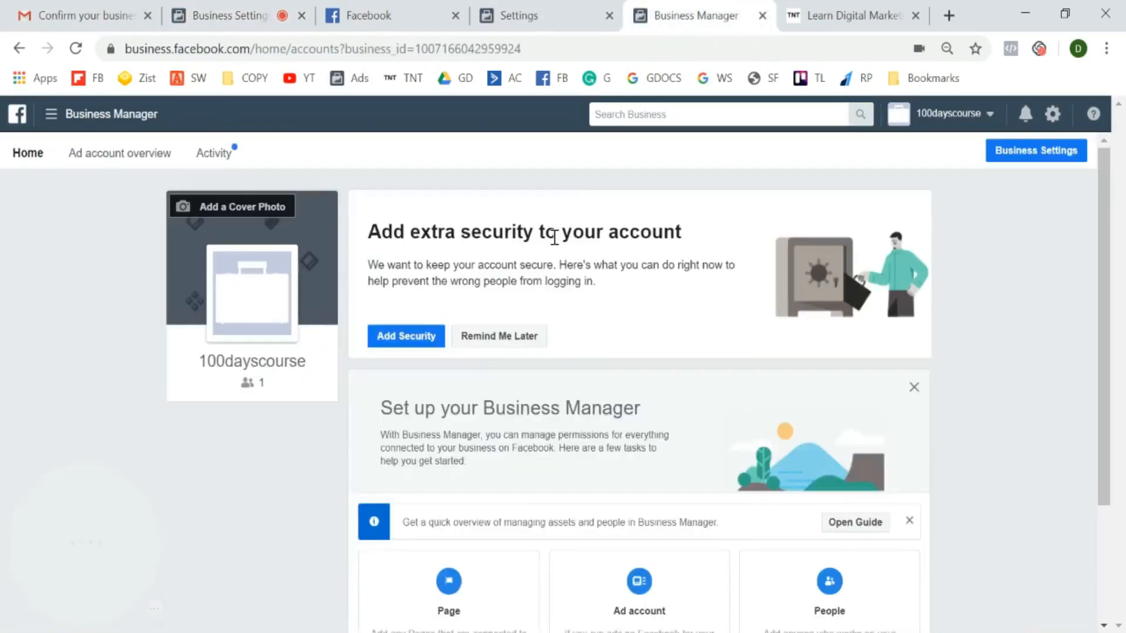
scroll(1001, 265, "down", 3)
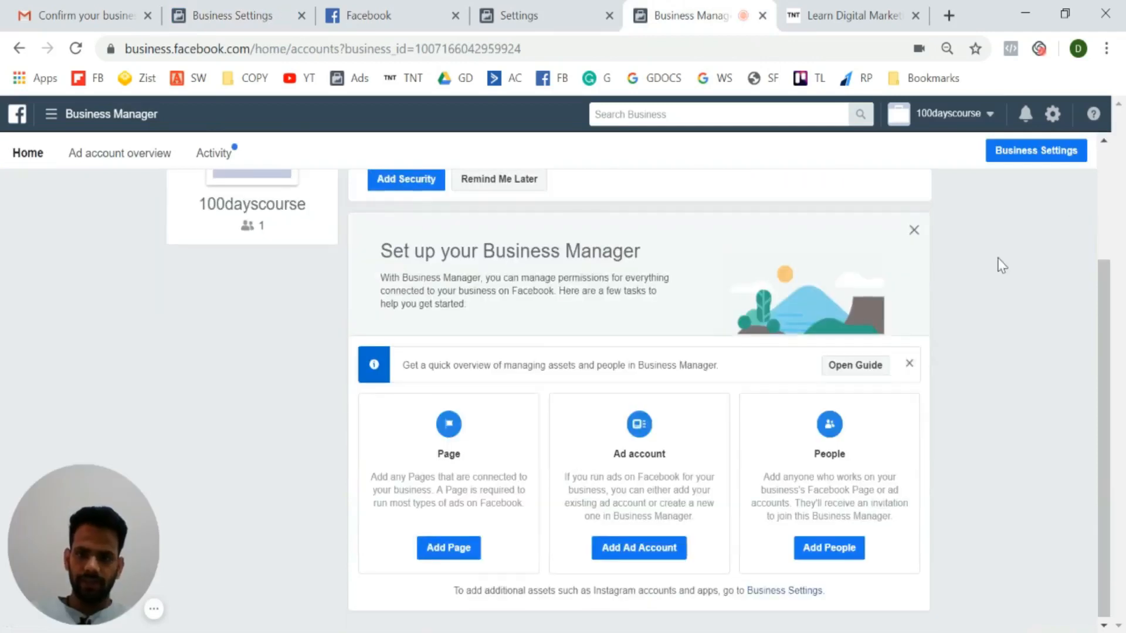
left_click(913, 230)
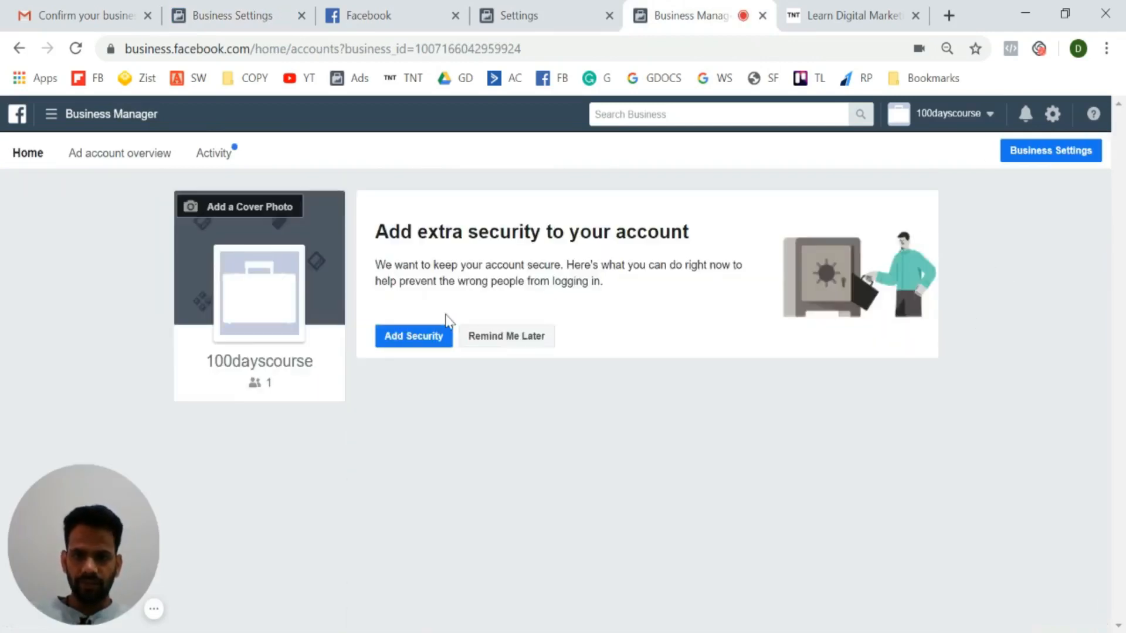
left_click(495, 343)
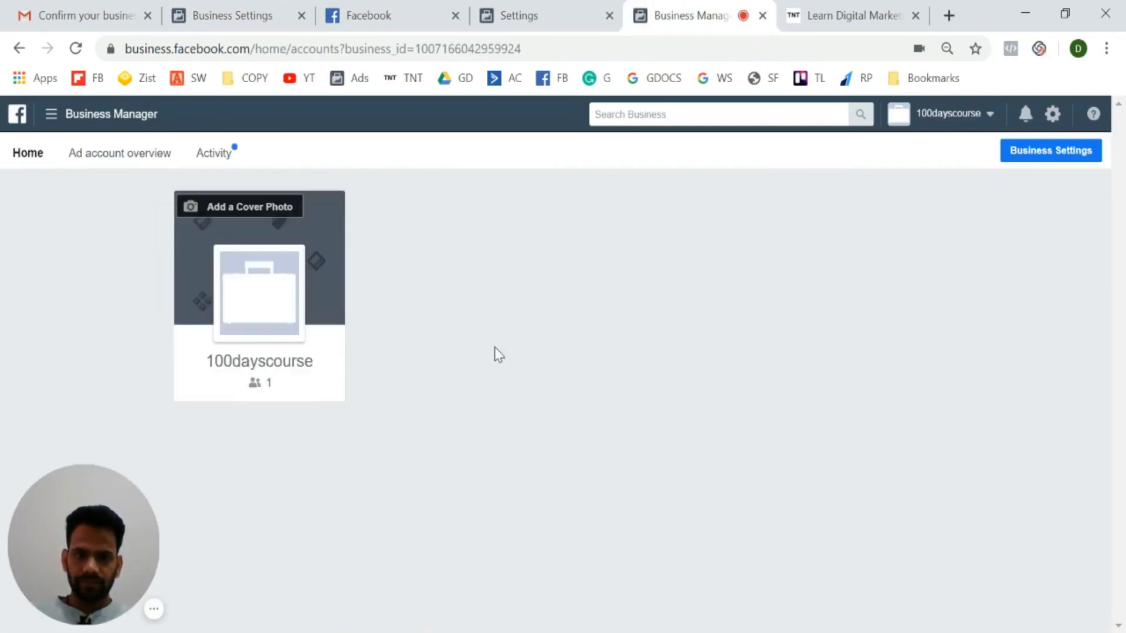
left_click(75, 48)
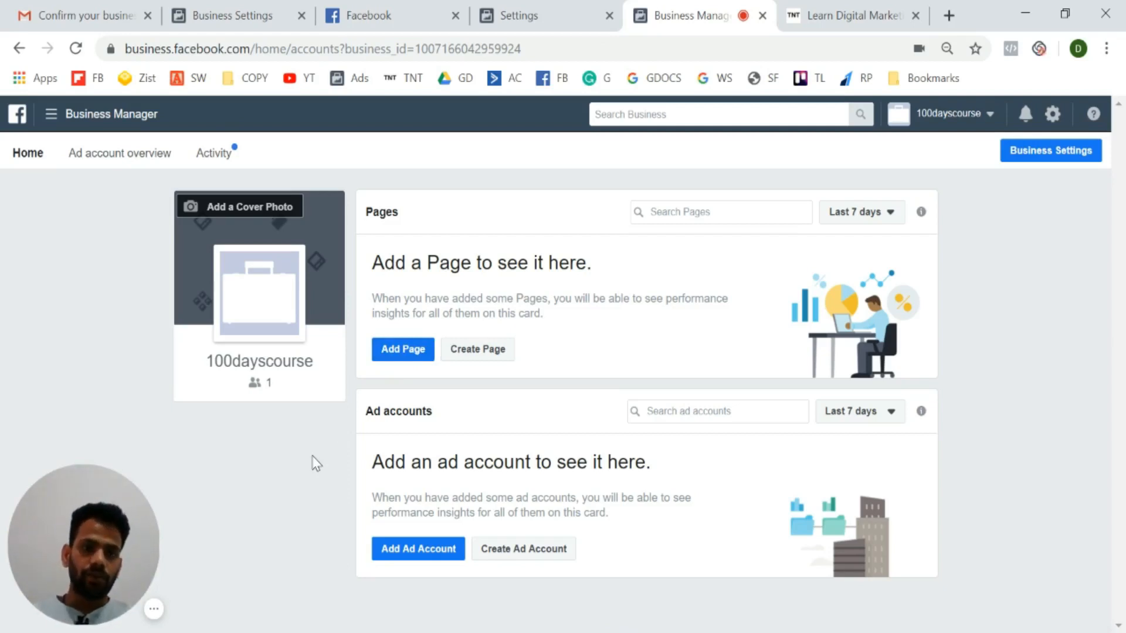
Start adding a Page and copy the Digital Marketing Community - DMC page URL from Facebook.
left_click(418, 355)
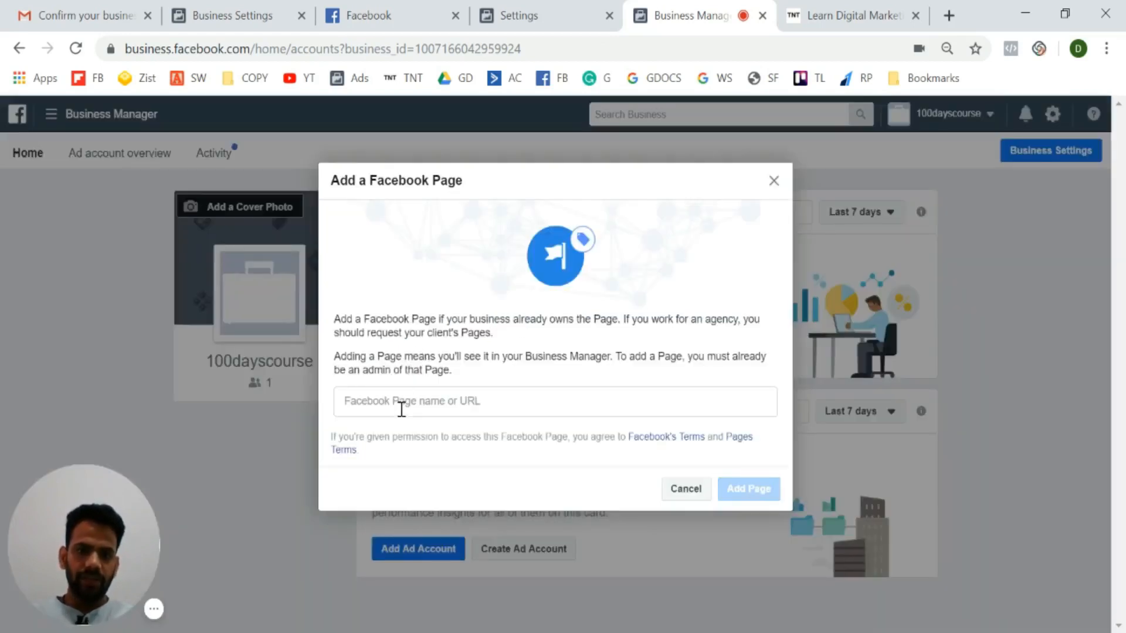
left_click(401, 409)
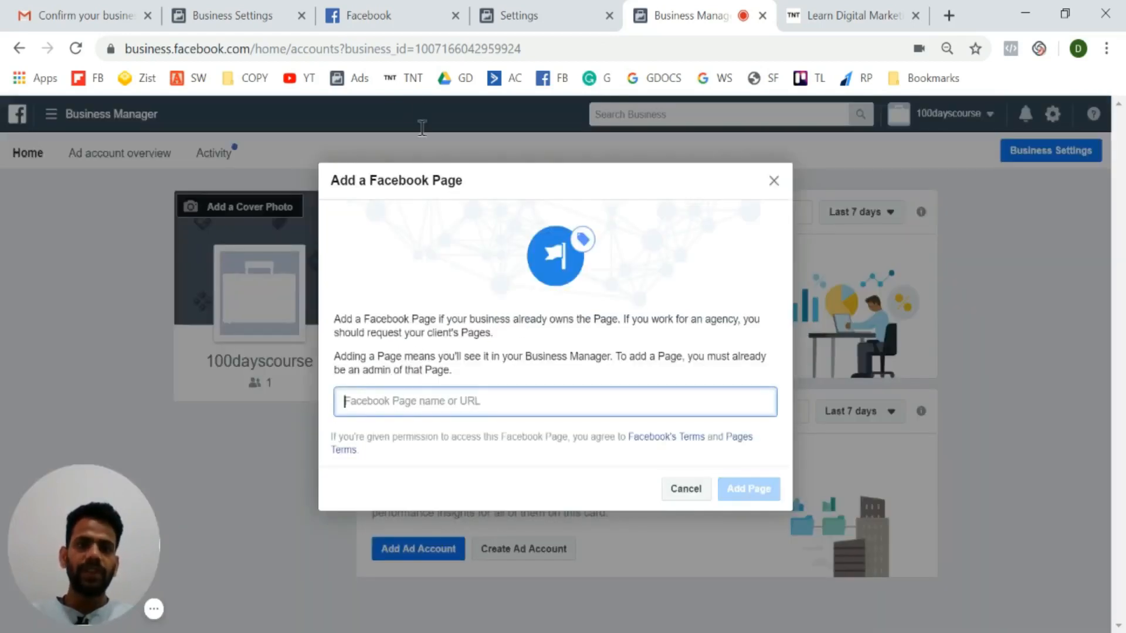
left_click(395, 5)
left_click(167, 320)
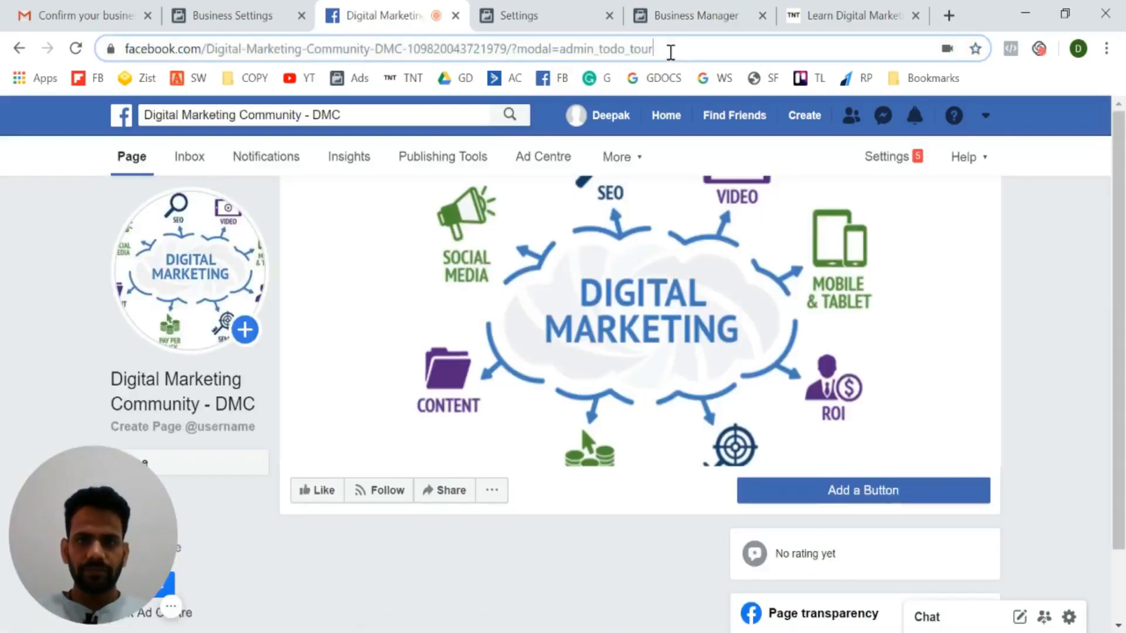
left_click(669, 51)
key("ctrl+c")
Paste and trim the DMC URL, add the page, and reload Business Manager.
left_click(692, 16)
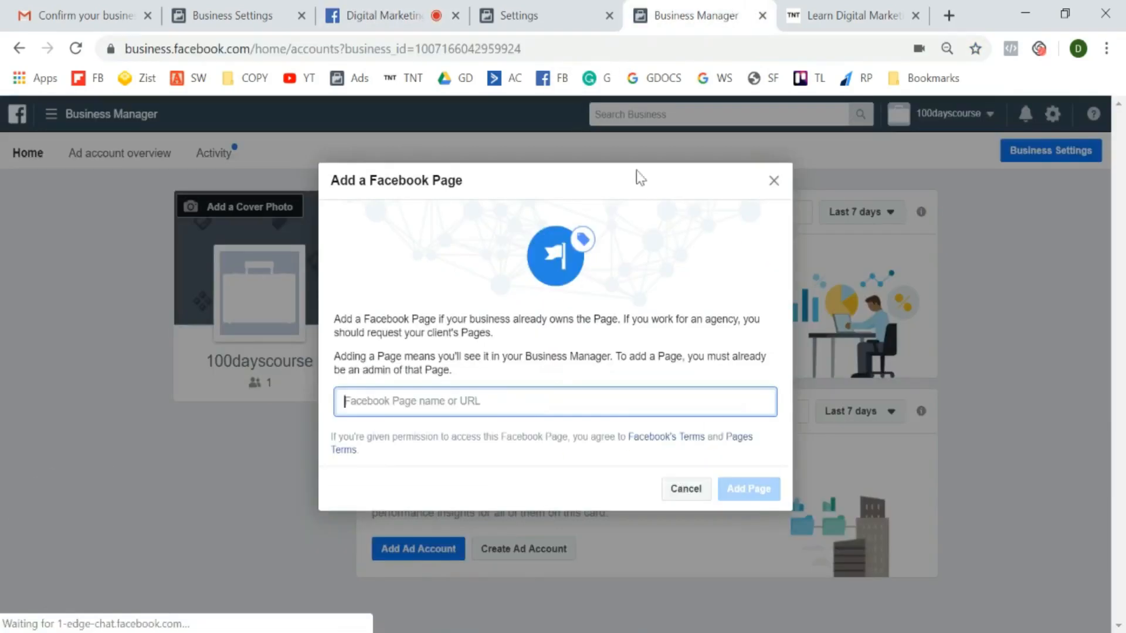
key("ctrl+v")
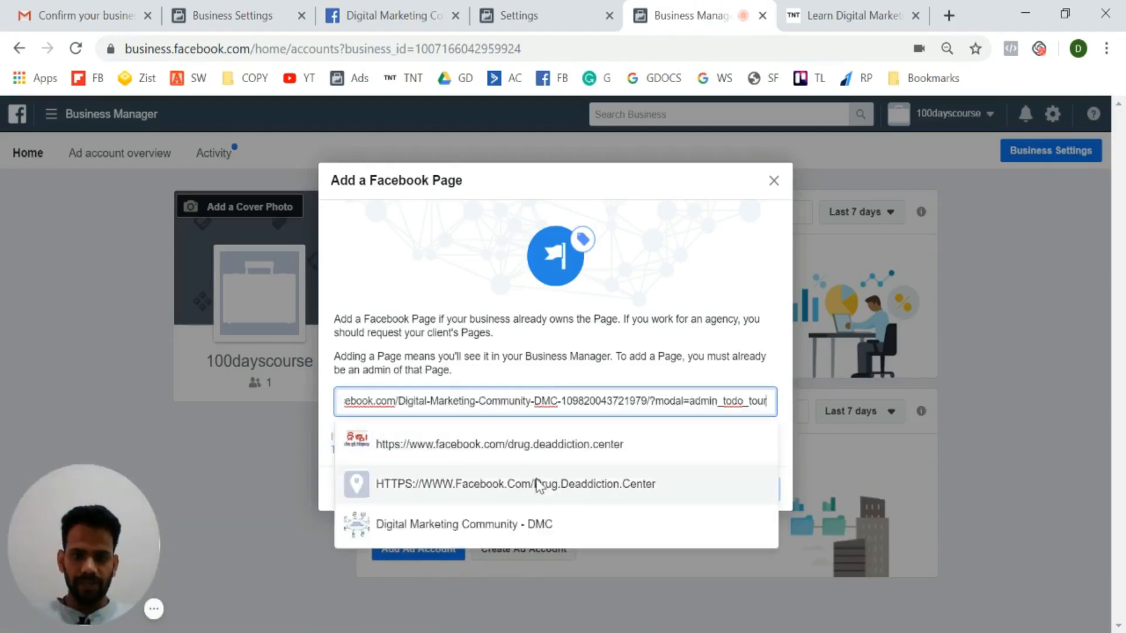
key("BackSpace")
key("BackSpace")
key("BackSpace")
key("BackSpace")
key("BackSpace")
key("BackSpace")
key("BackSpace")
key("BackSpace")
key("BackSpace")
key("BackSpace")
key("BackSpace")
key("BackSpace")
key("BackSpace")
key("BackSpace")
key("BackSpace")
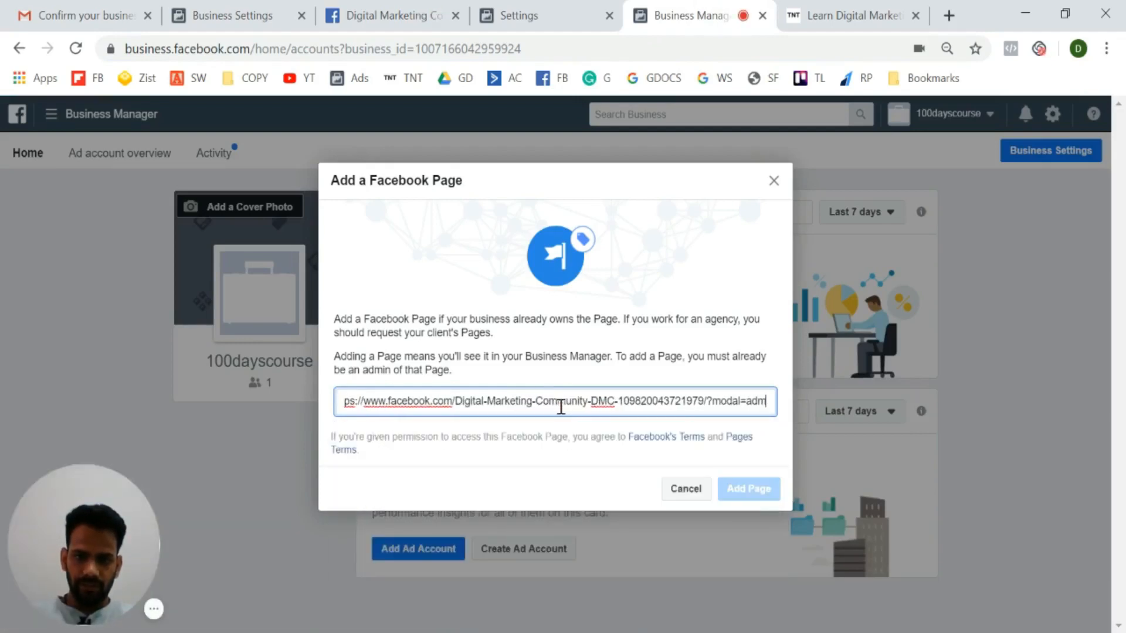
key("BackSpace")
key("BackSpace")
key("BackSpace")
key("BackSpace")
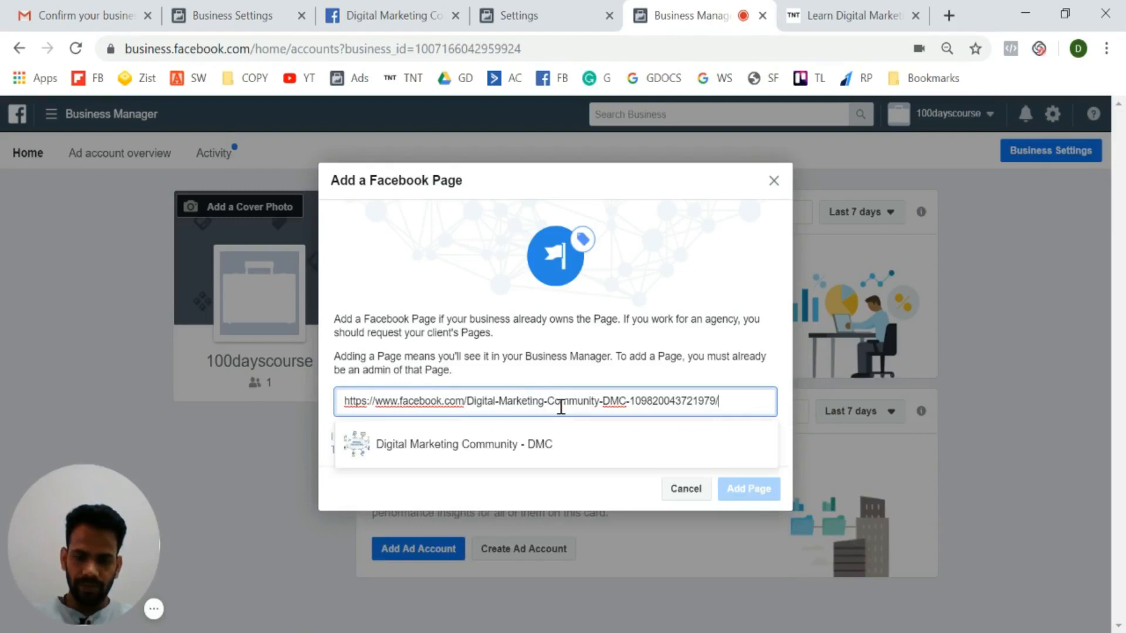
left_click(516, 438)
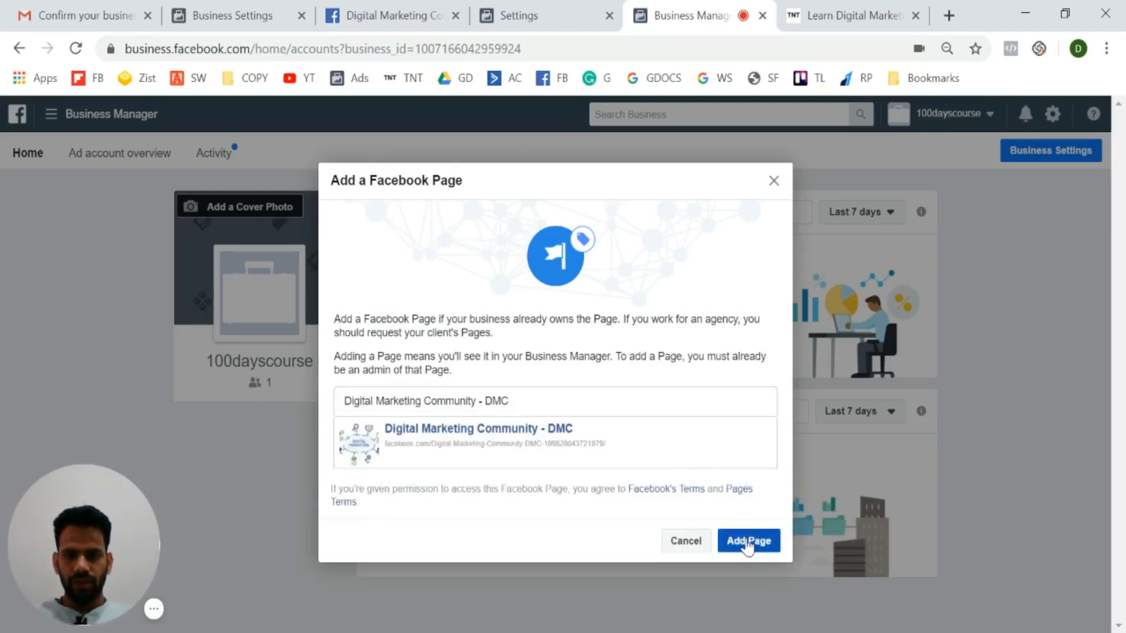
left_click(749, 542)
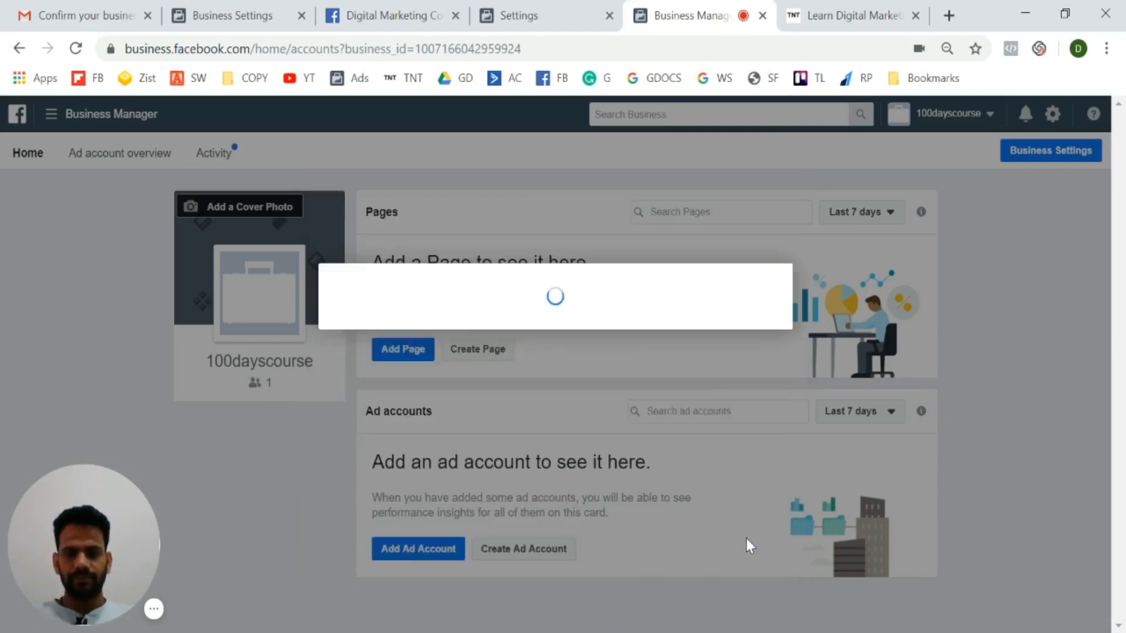
left_click(555, 406)
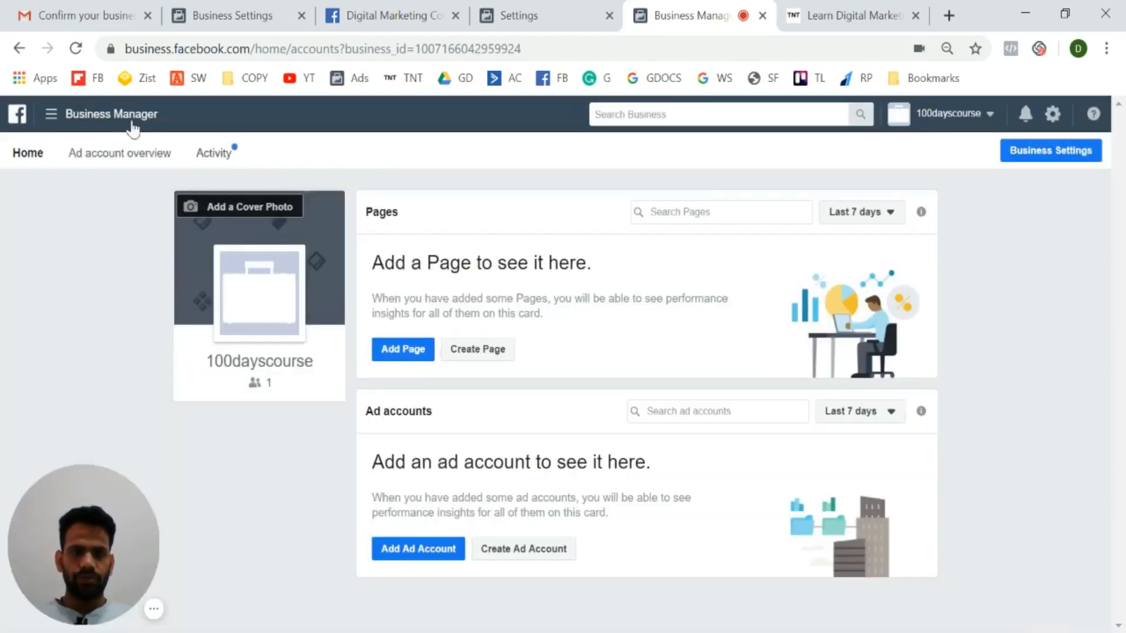
left_click(75, 48)
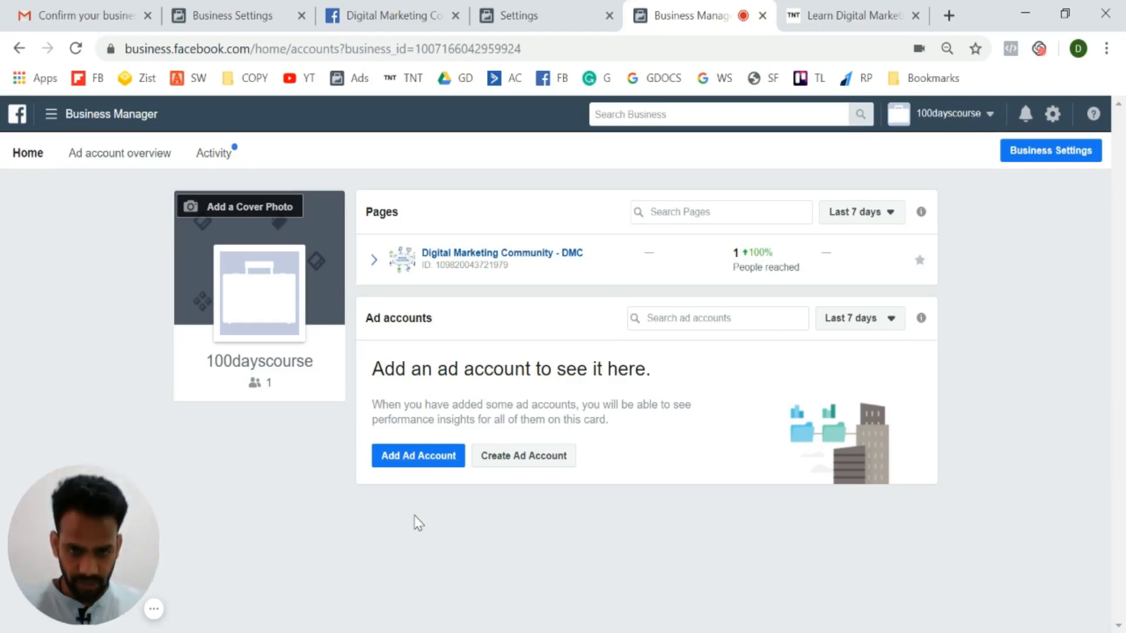
Begin adding an ad account, then go to Facebook's home feed and open the Create menu.
left_click(415, 462)
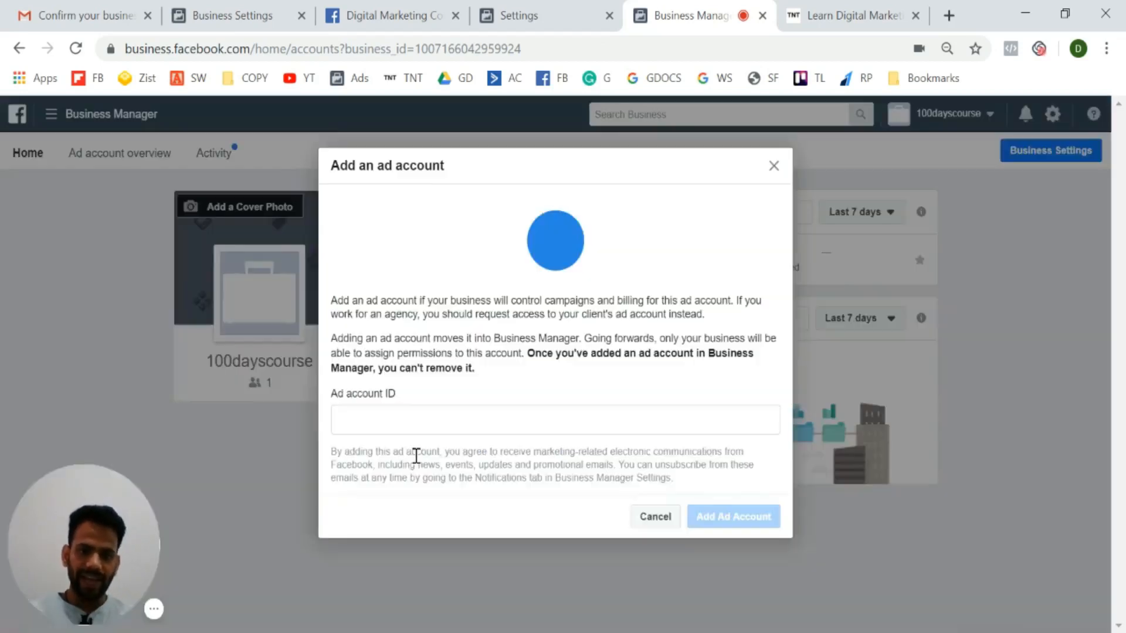
left_click(388, 424)
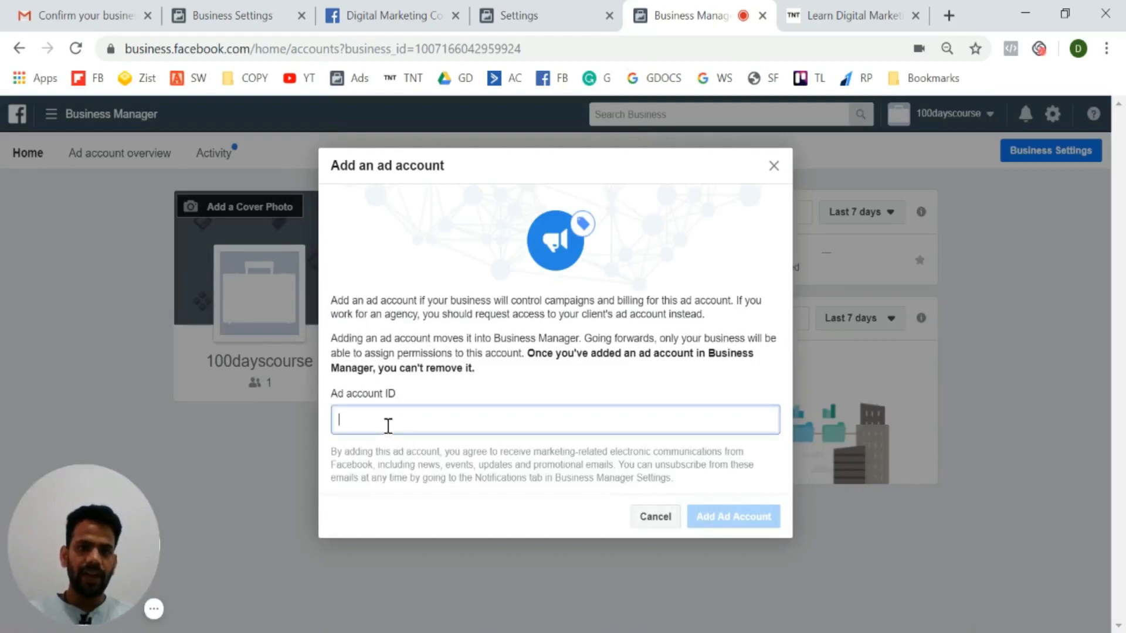
left_click(440, 16)
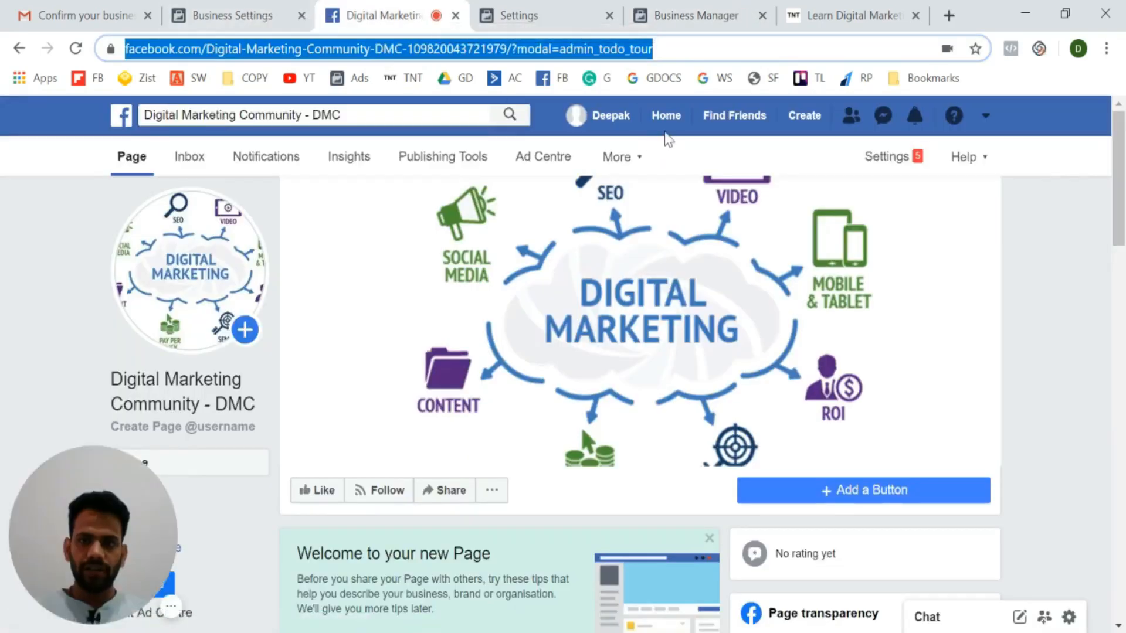
left_click(806, 115)
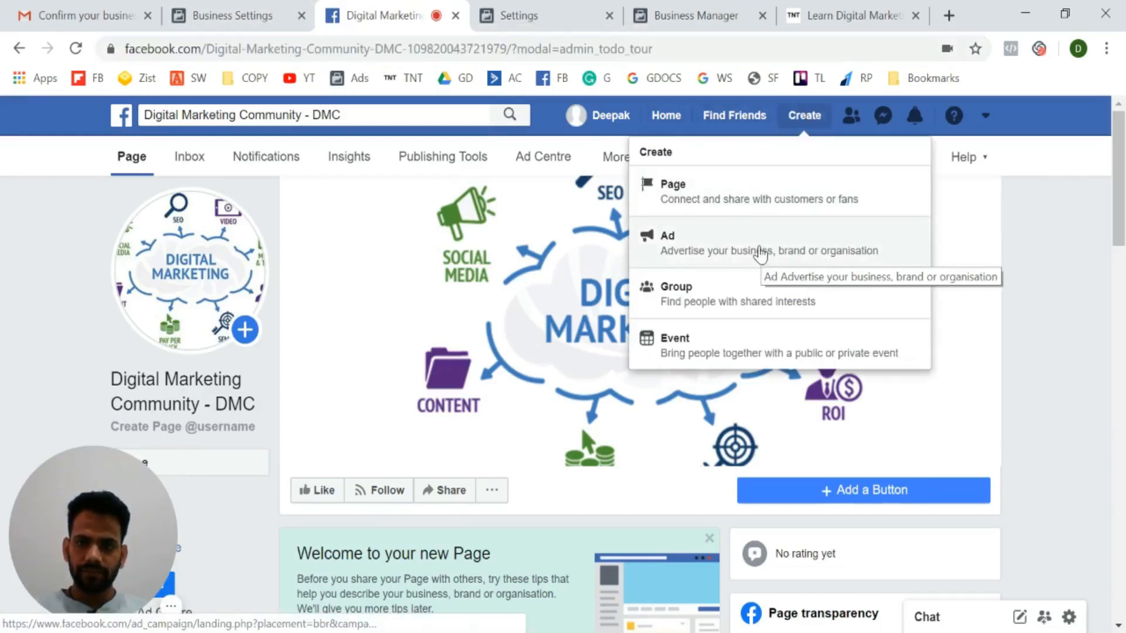
left_click(653, 126)
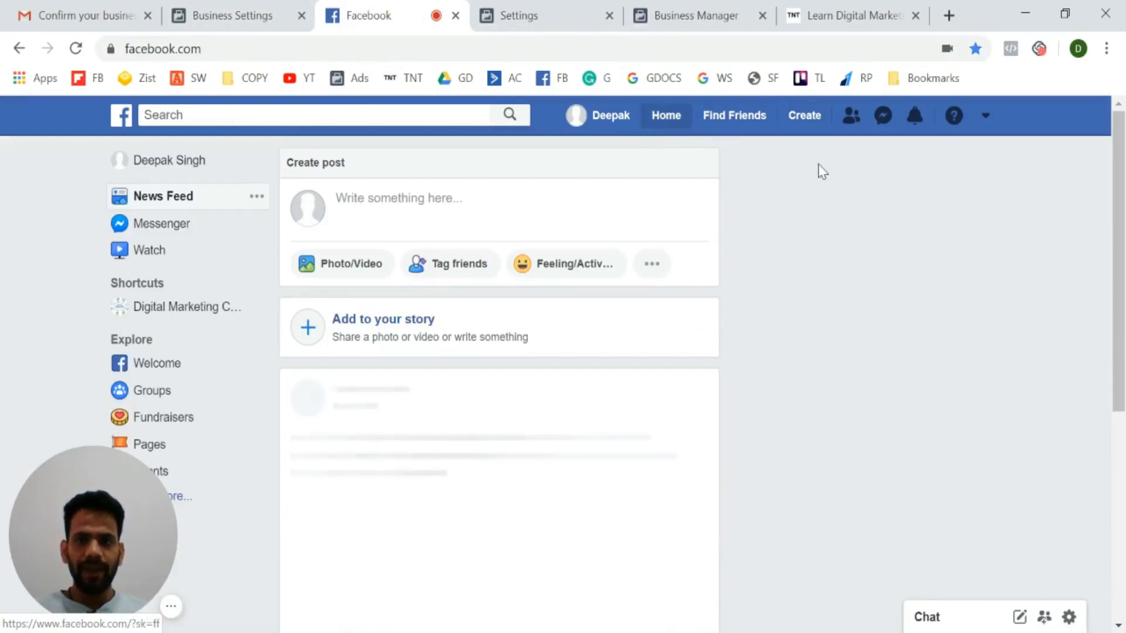
left_click(983, 119)
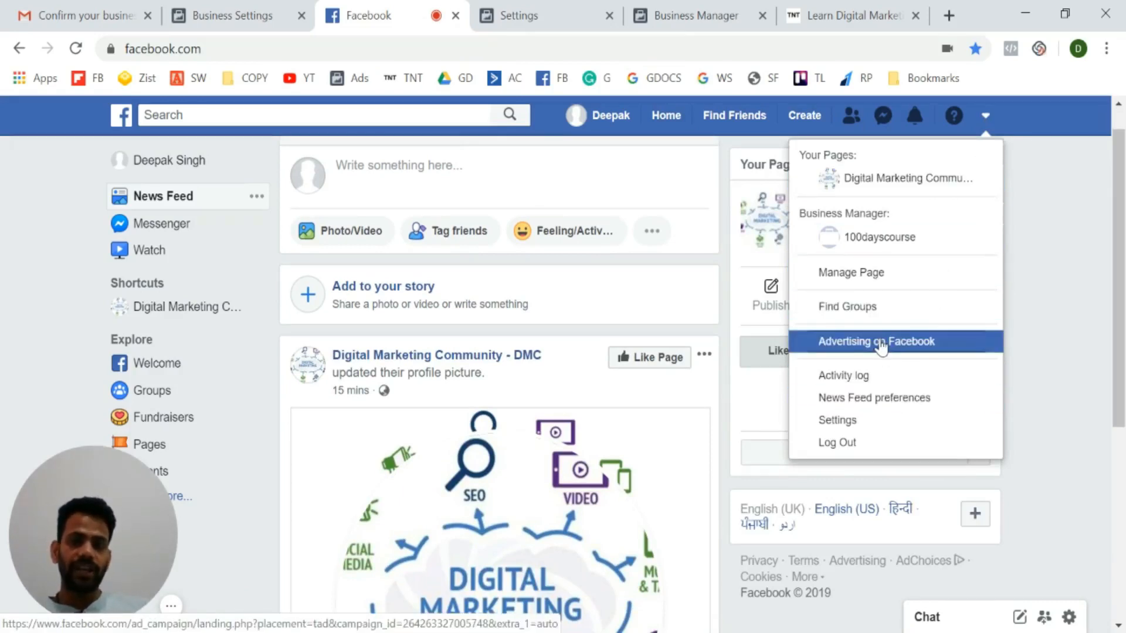
left_click(805, 115)
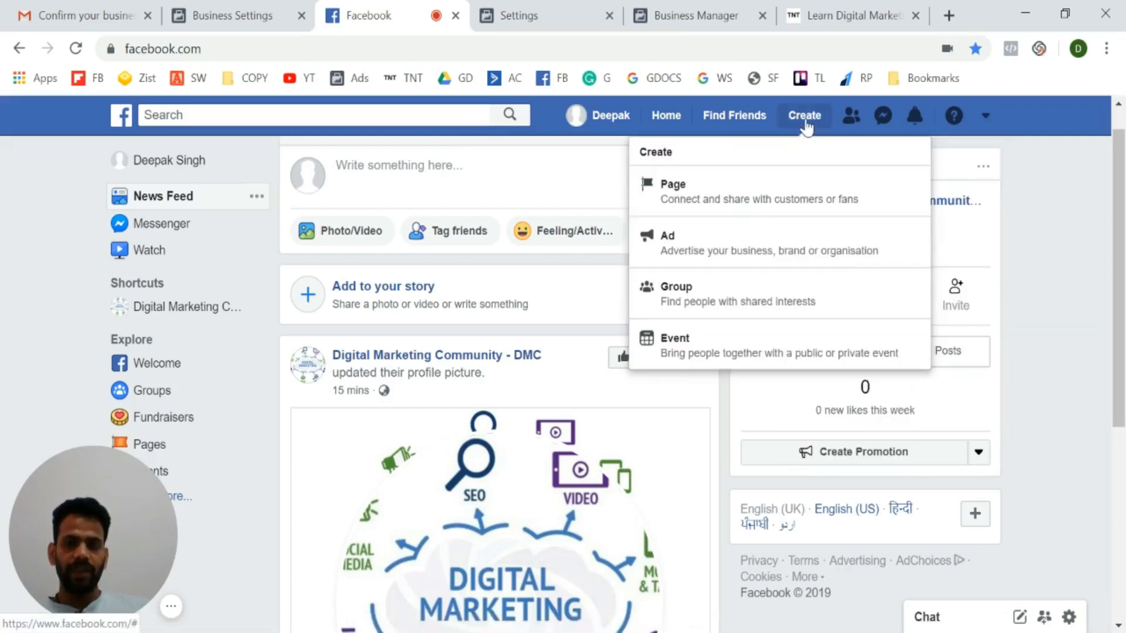
Start a new ad and accept the Non-discrimination Policy in Ads Manager.
left_click(703, 235)
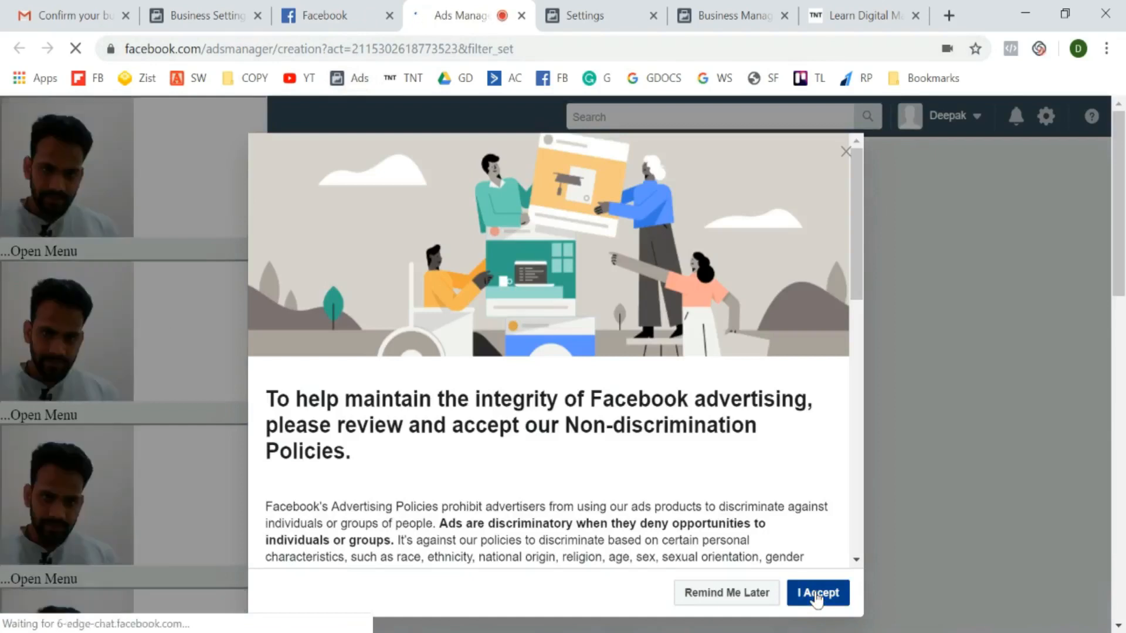
left_click(817, 596)
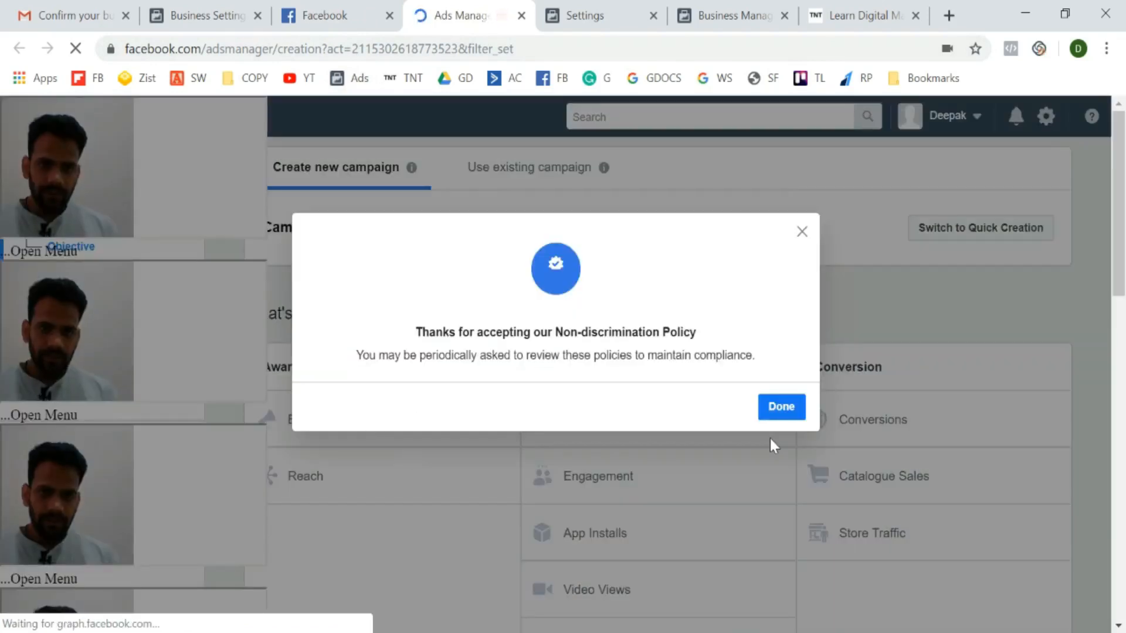
left_click(781, 407)
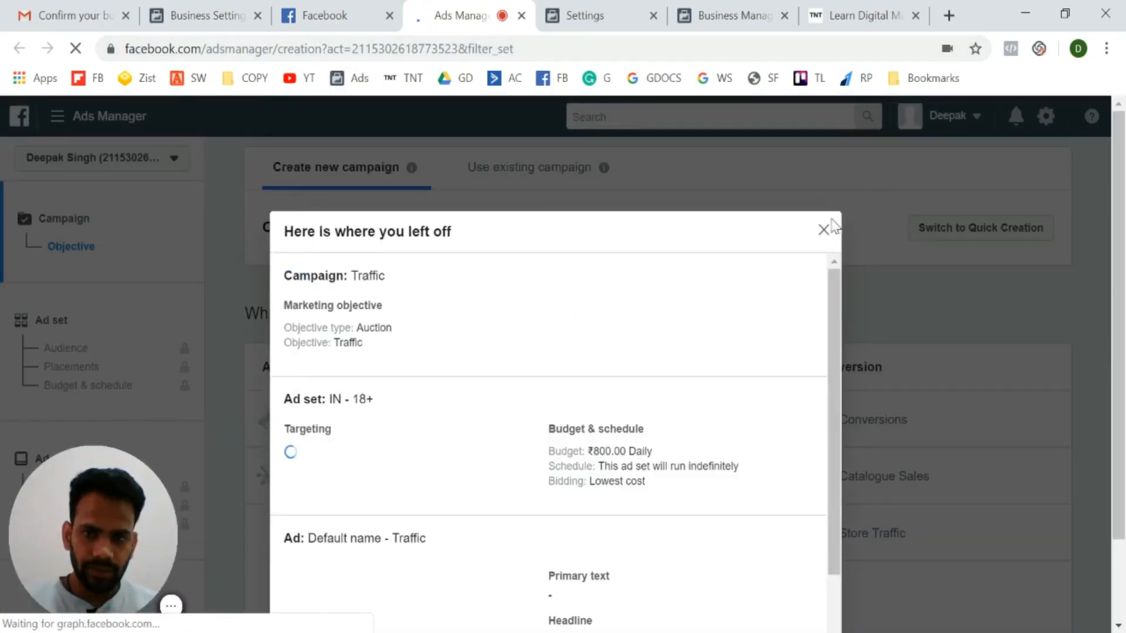
left_click(820, 232)
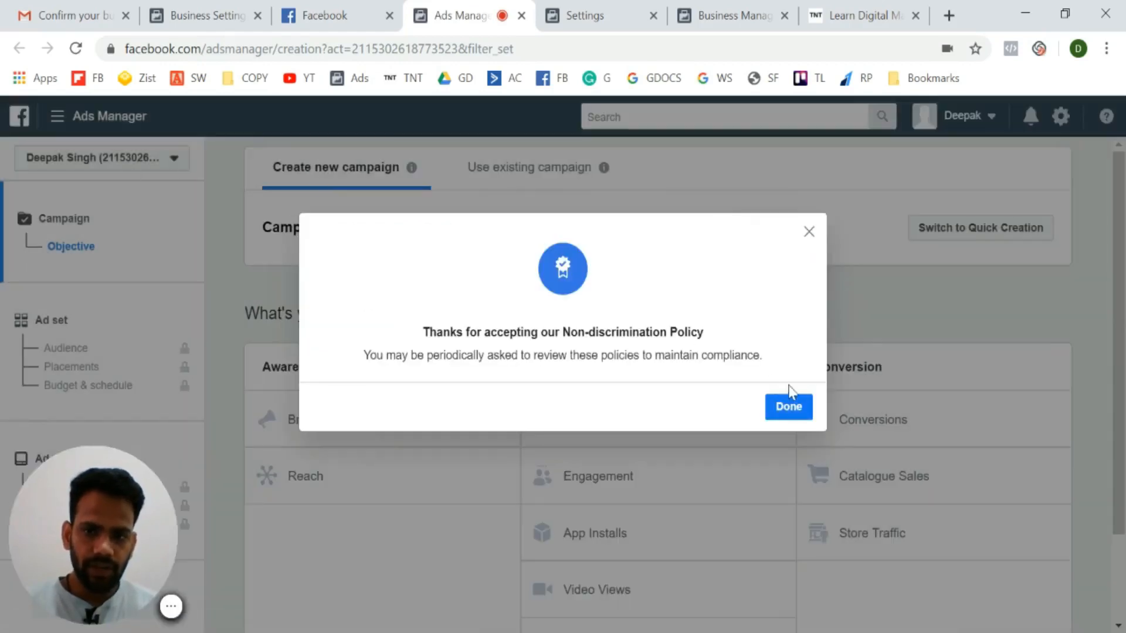
left_click(789, 407)
Check the active ad account and copy its number from the page address.
left_click(139, 167)
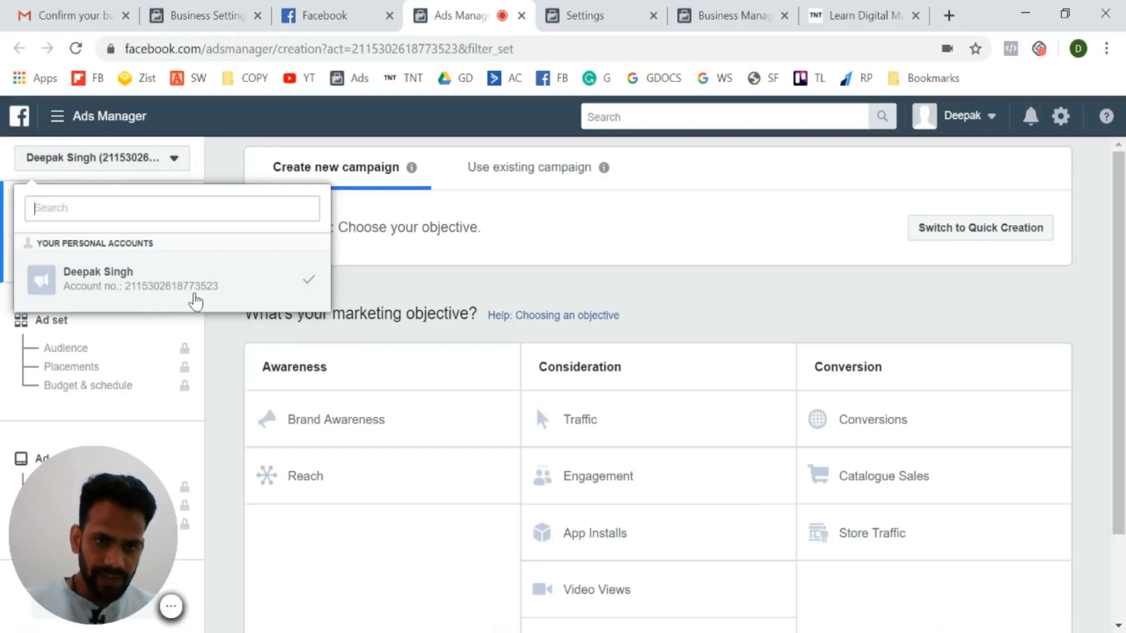
left_click(221, 353)
left_click_drag(357, 52, 459, 57)
key("ctrl+c")
key("ctrl+f")
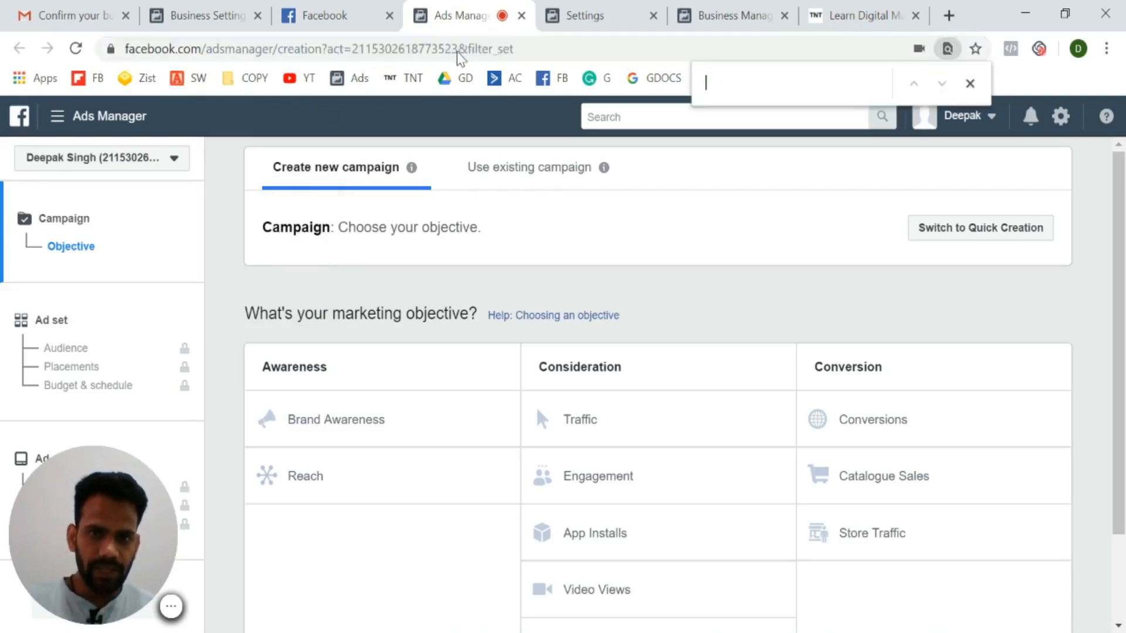
key("Escape")
Paste the personal ad account's ID into Business Manager's Add an ad account form and submit it.
left_click(754, 8)
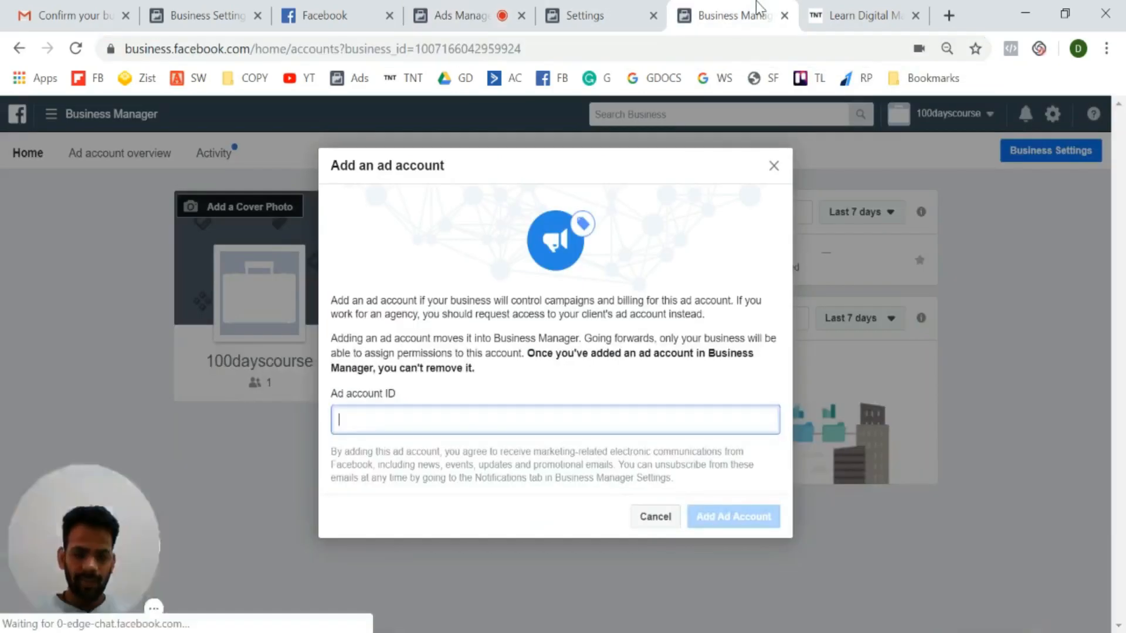
key("ctrl+v")
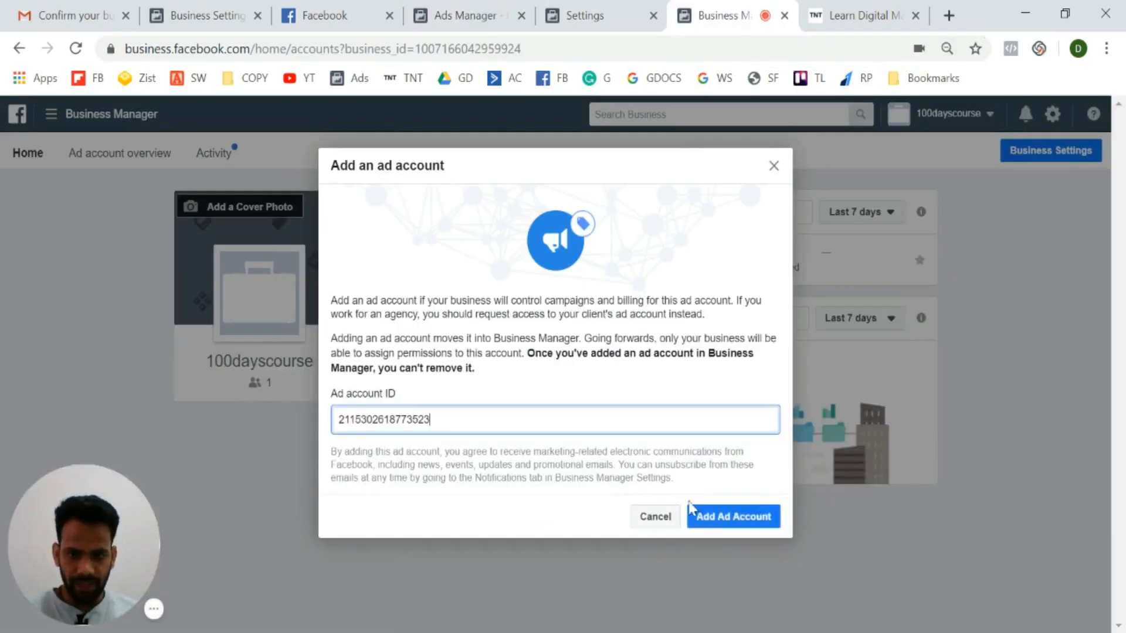
left_click(721, 521)
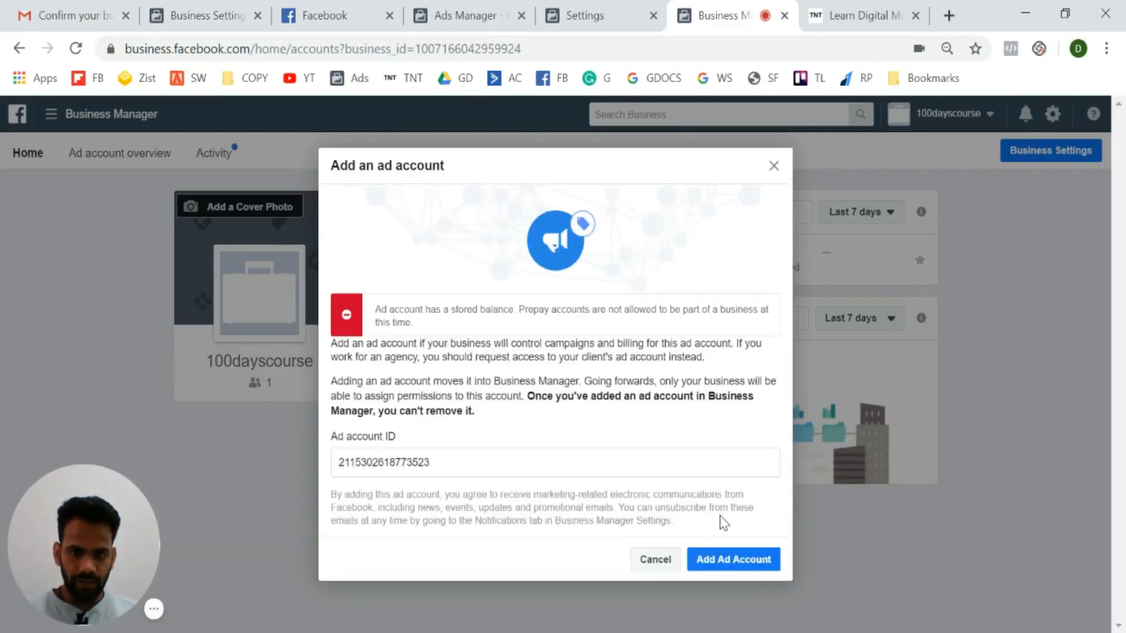
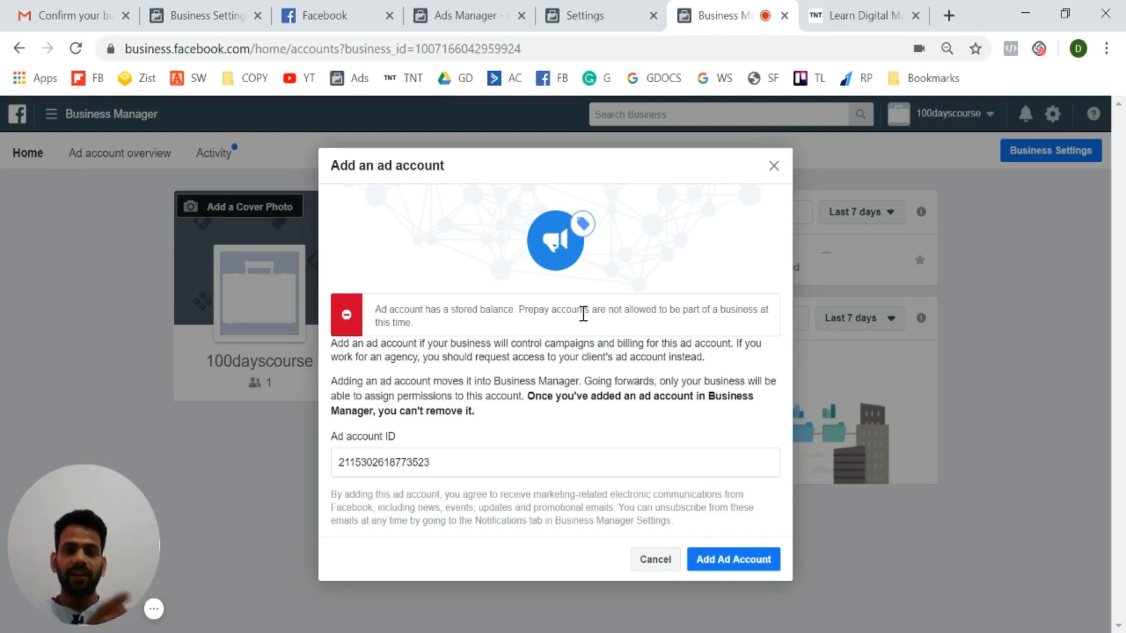
Cancel the Add an ad account dialog after the prepaid stored-balance error.
left_click(774, 169)
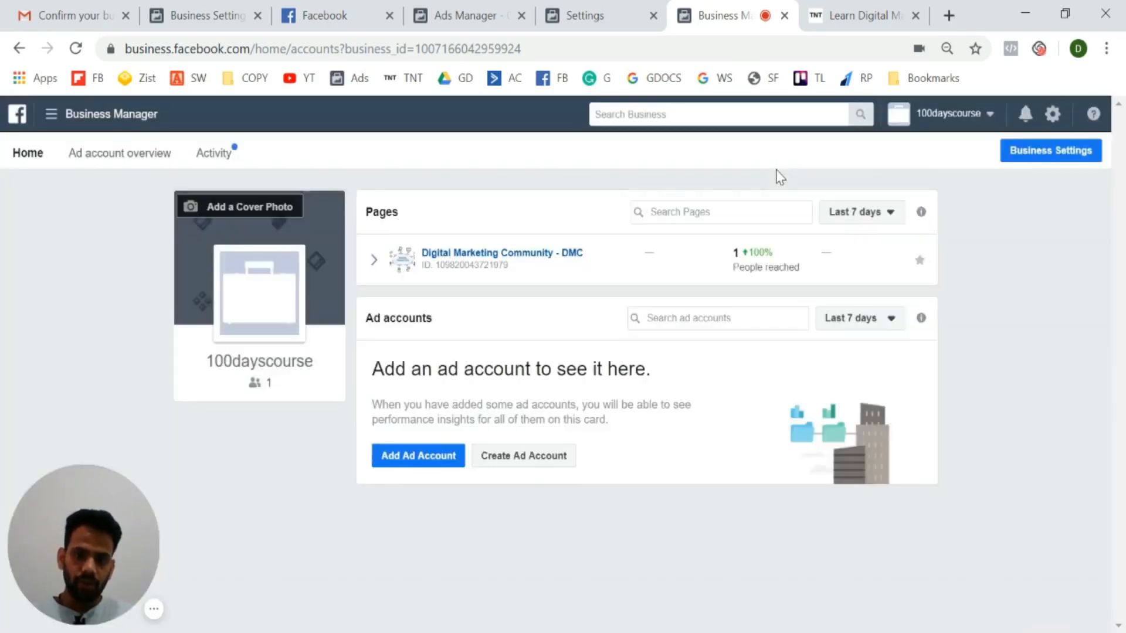
Create a '100 Days Course' ad account with (GMT+05:30) Asia/Colombo time zone and INR — Indian Rupee currency.
left_click(514, 464)
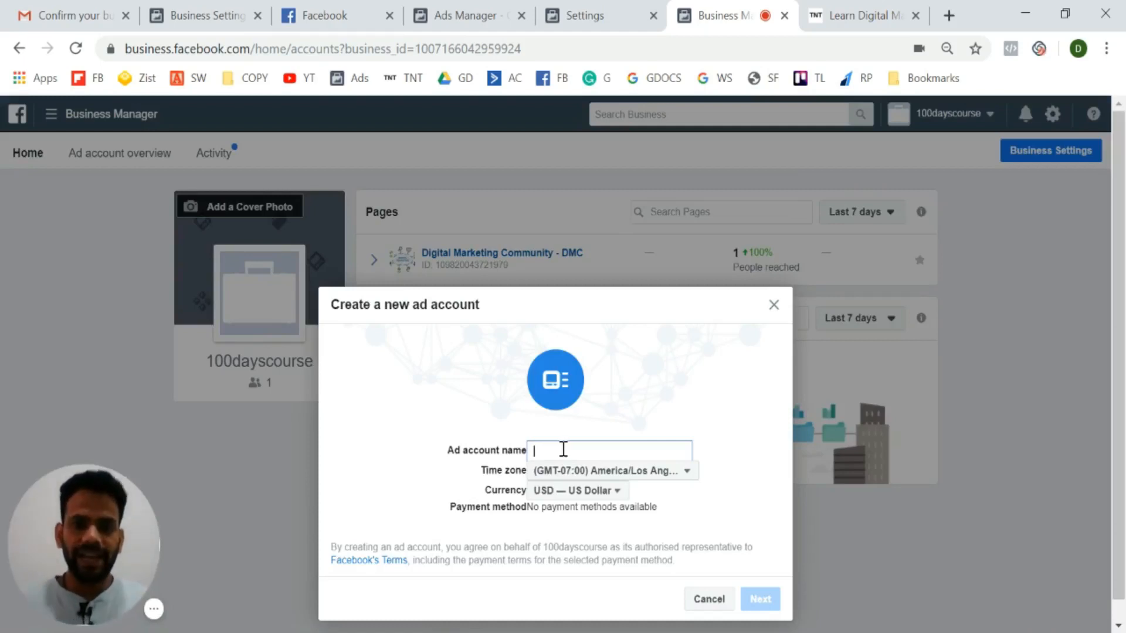
type("100")
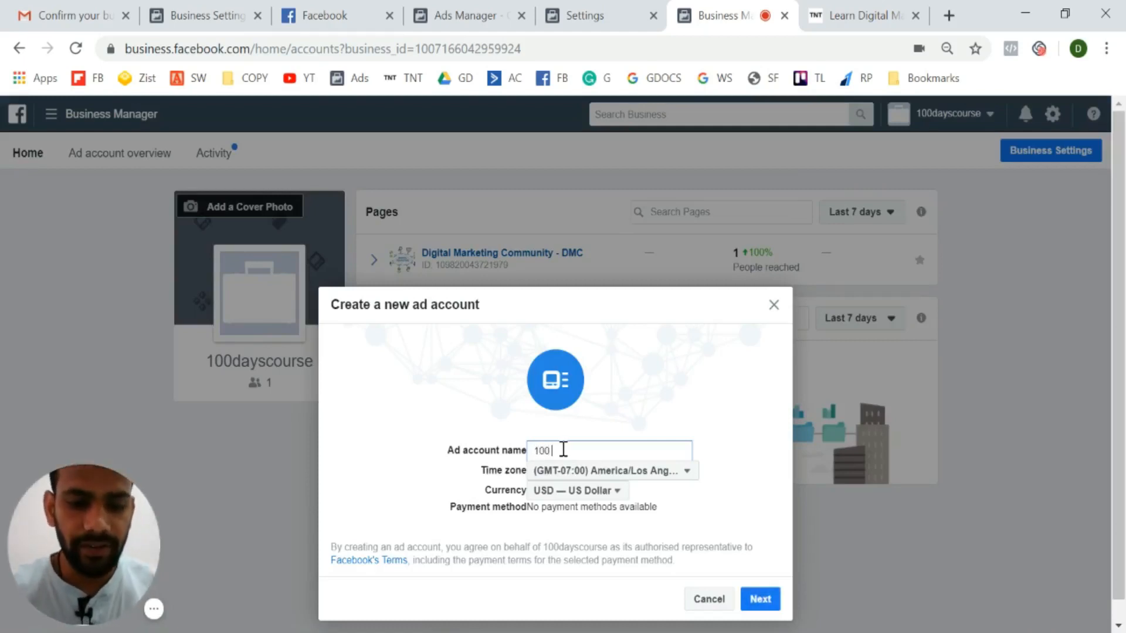
type(" Days Course by deepak")
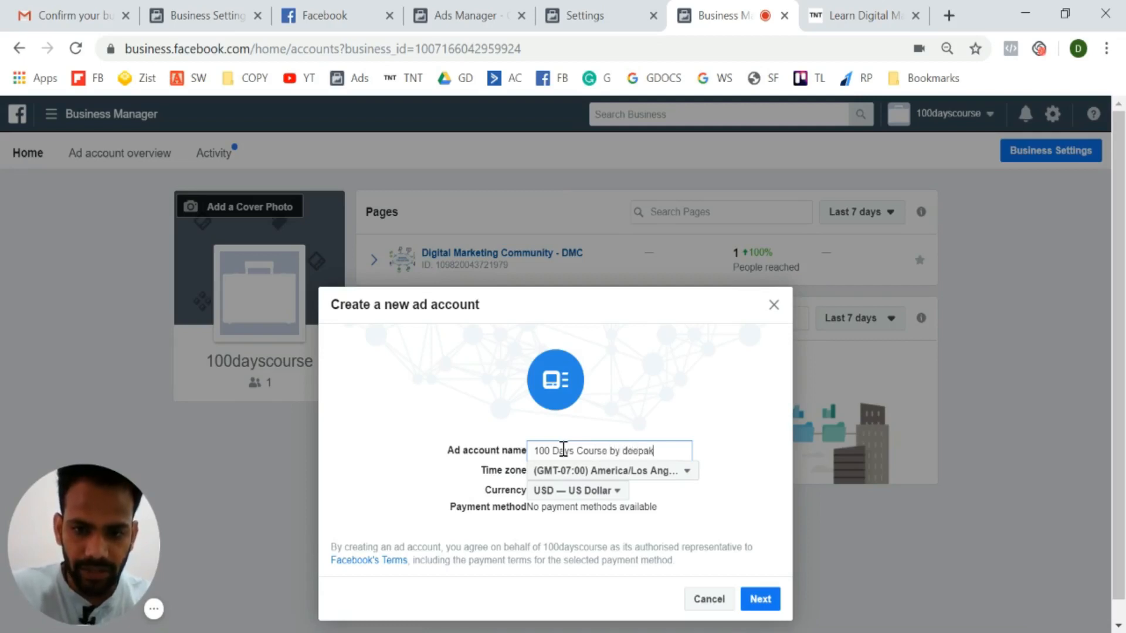
left_click(612, 476)
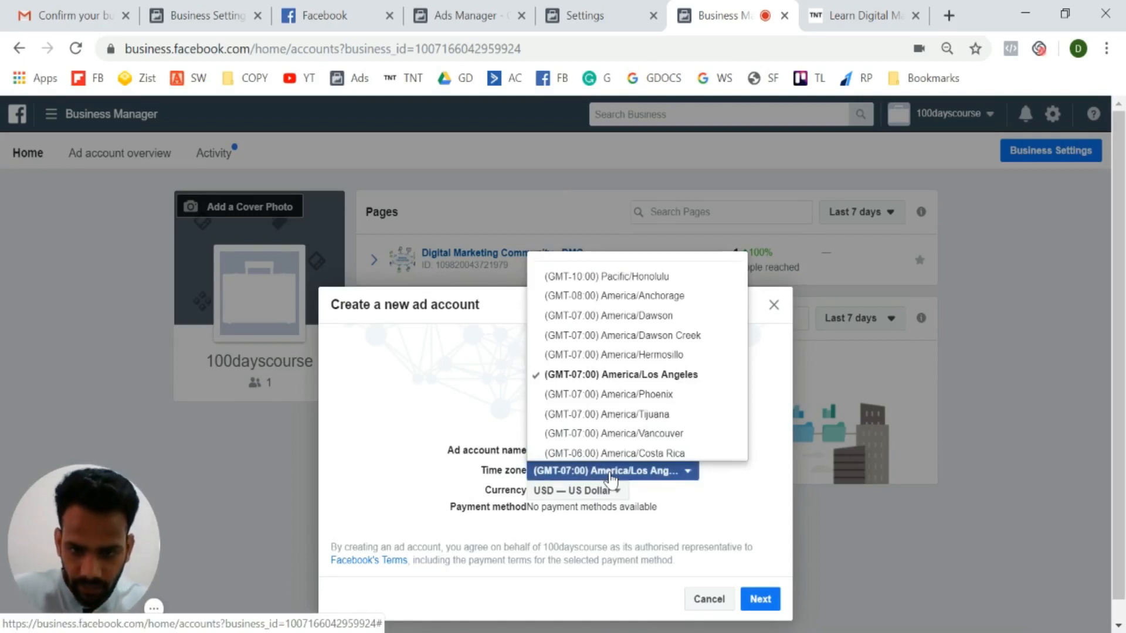
scroll(639, 434, "down", 10)
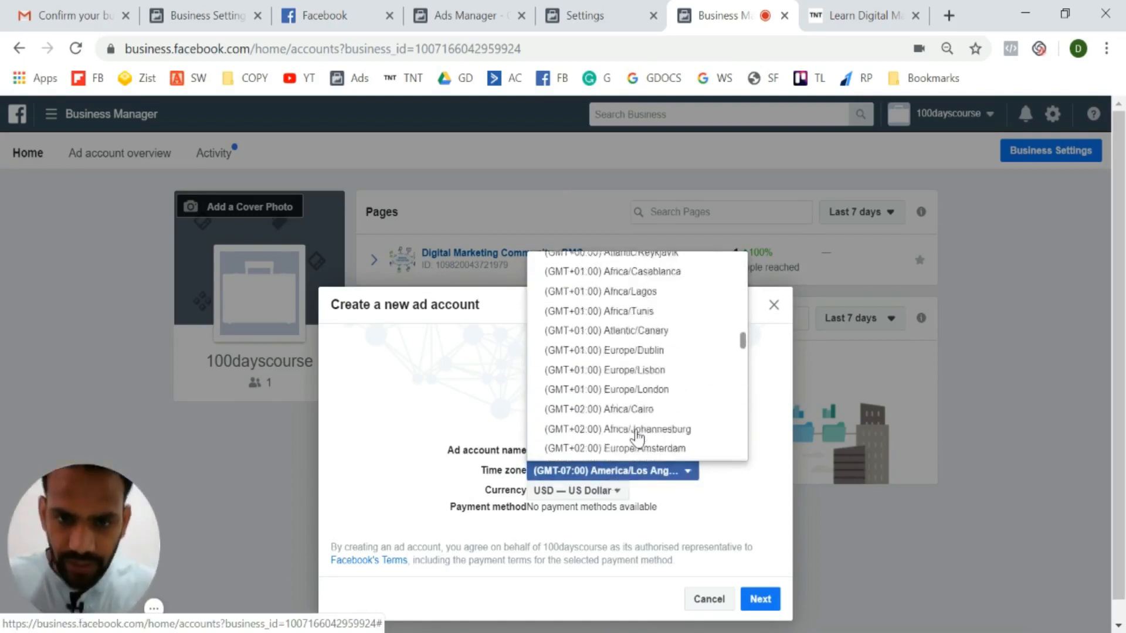
scroll(638, 436, "down", 10)
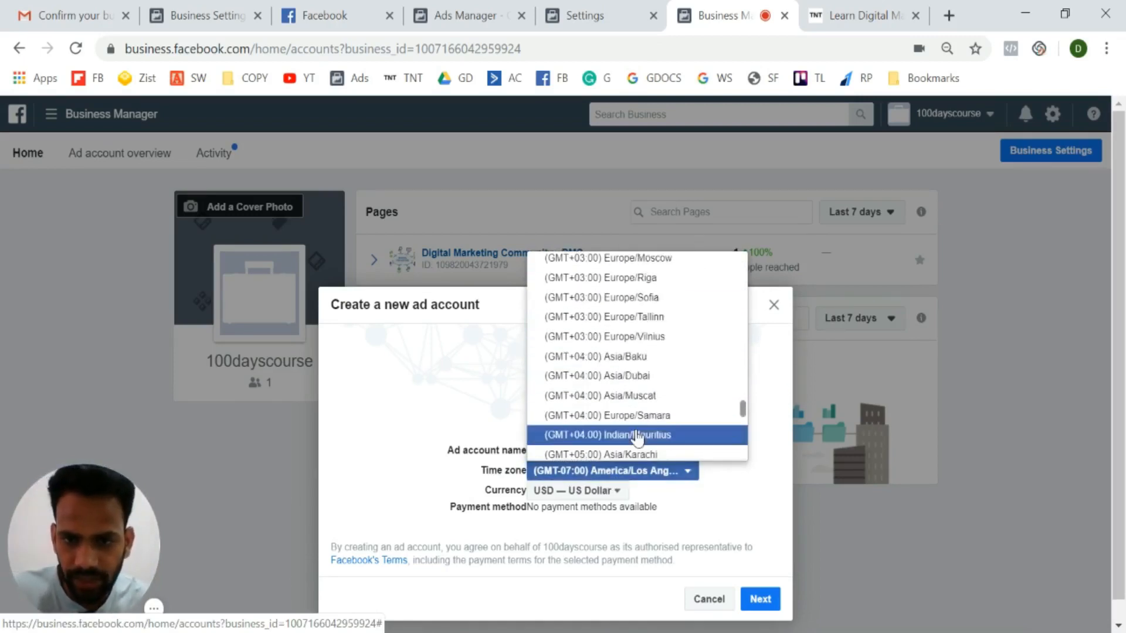
scroll(639, 428, "down", 3)
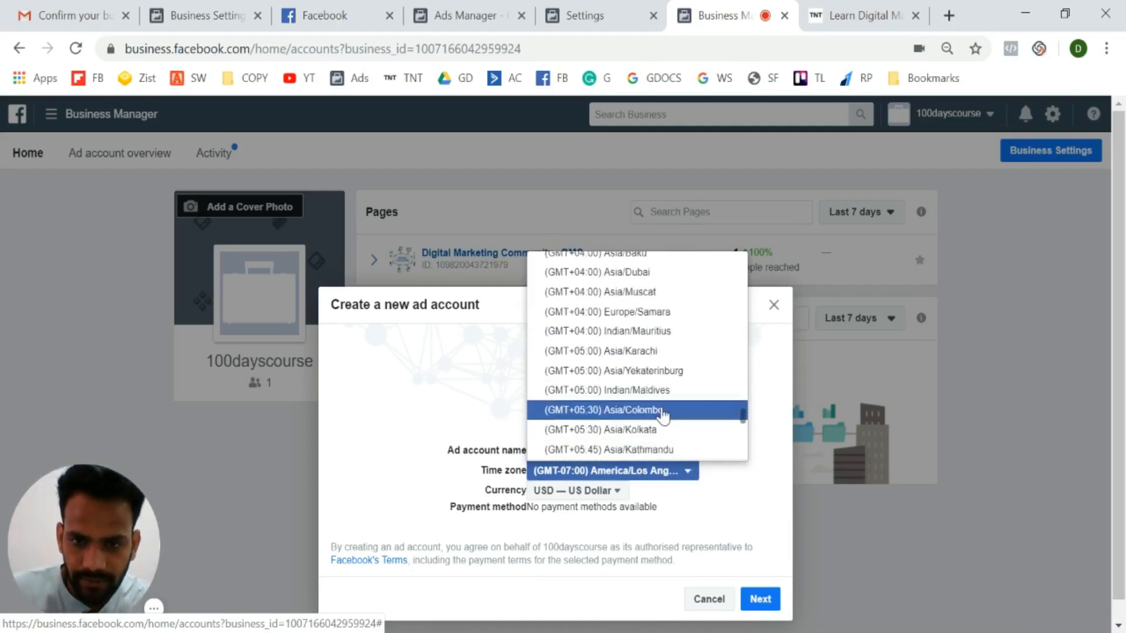
left_click(662, 415)
left_click(603, 495)
type("in")
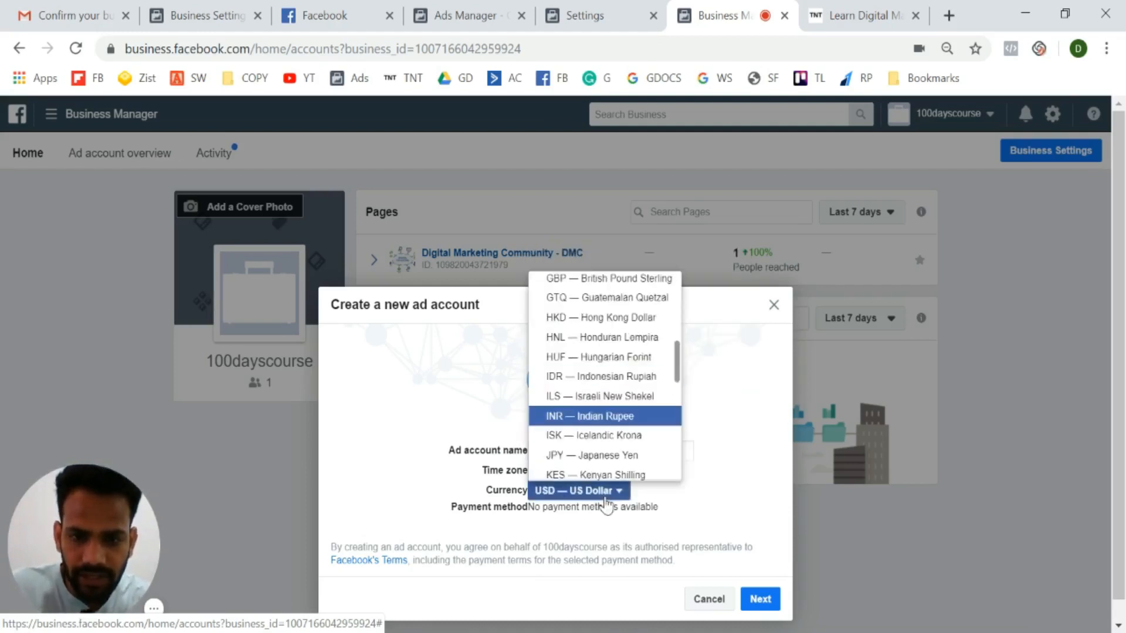
key("Return")
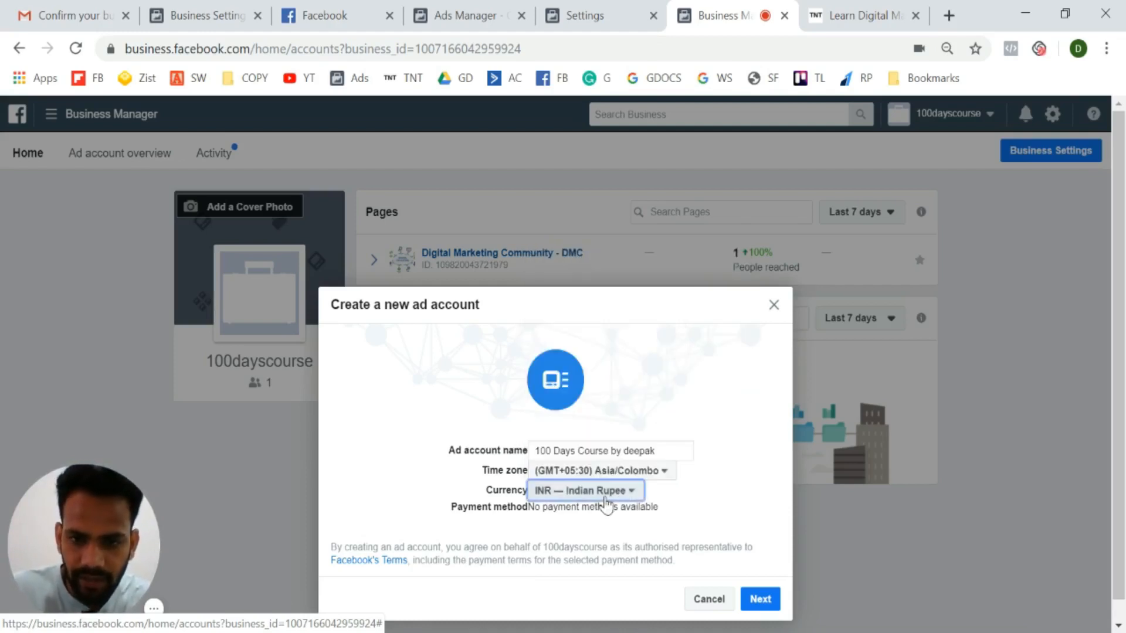
left_click(756, 599)
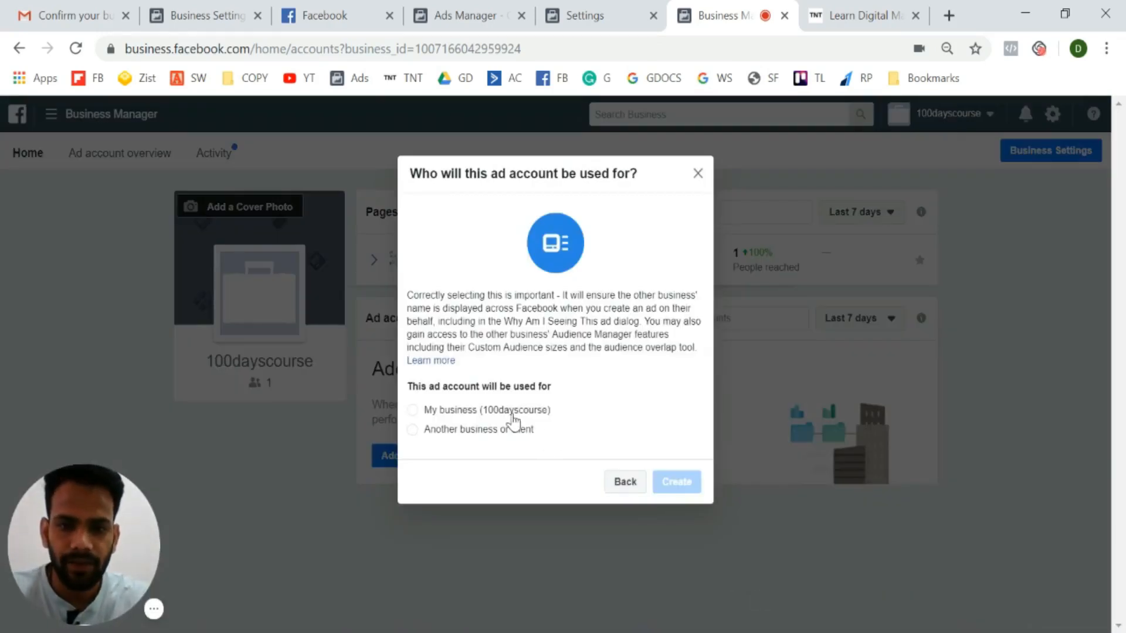
Create the account for My business and give the one person Manage campaigns and Manage ad account access.
left_click(509, 411)
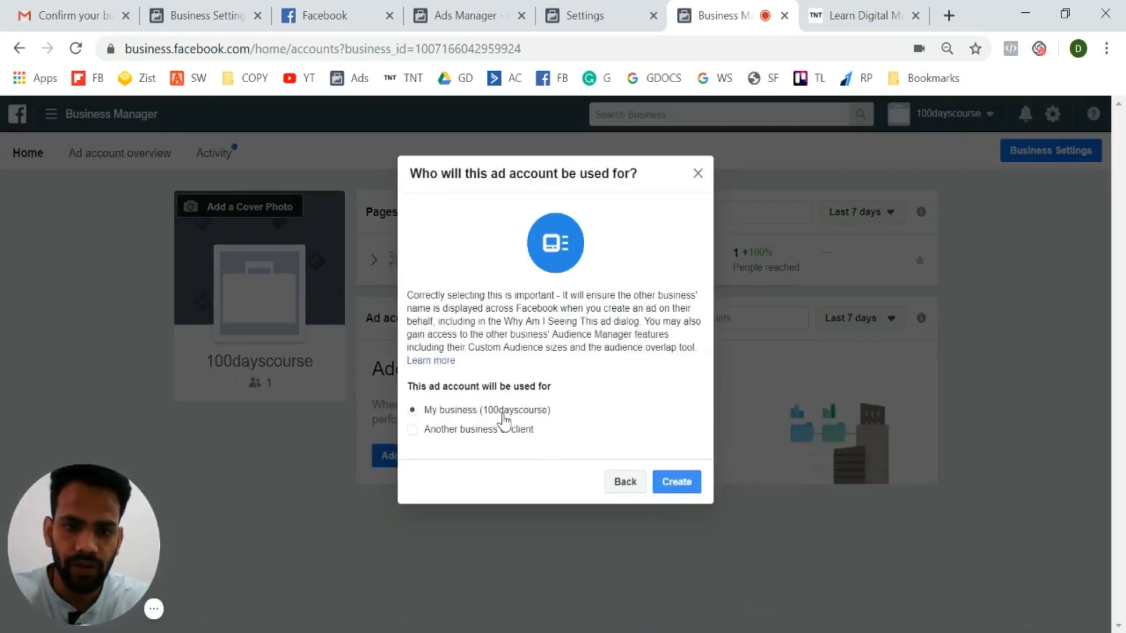
left_click(669, 494)
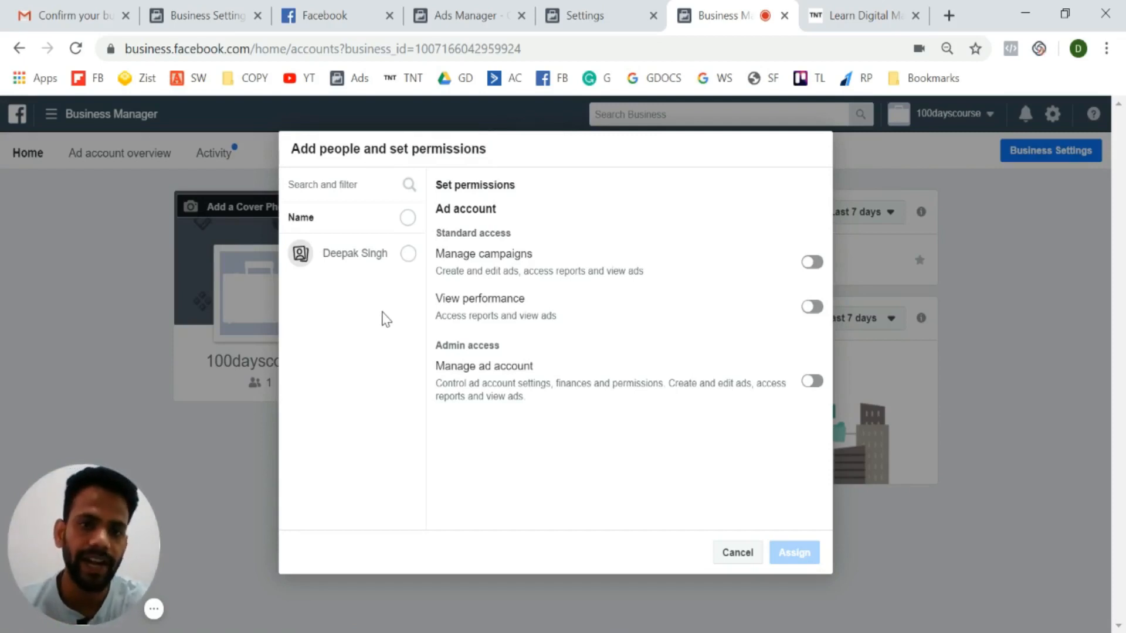
left_click(409, 254)
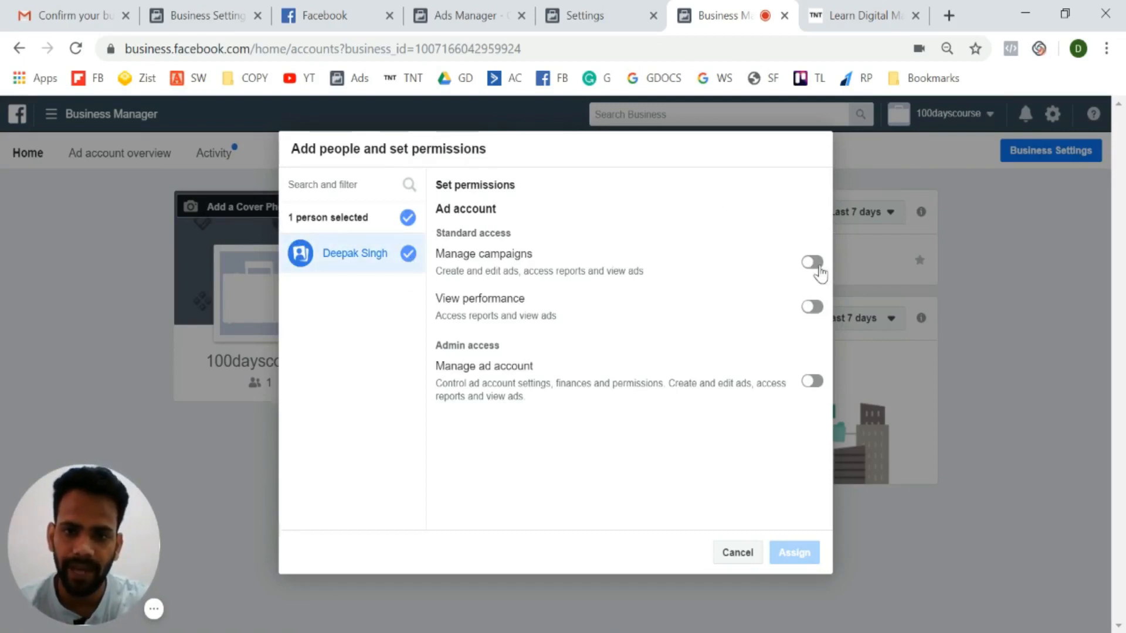
left_click(812, 262)
left_click(813, 381)
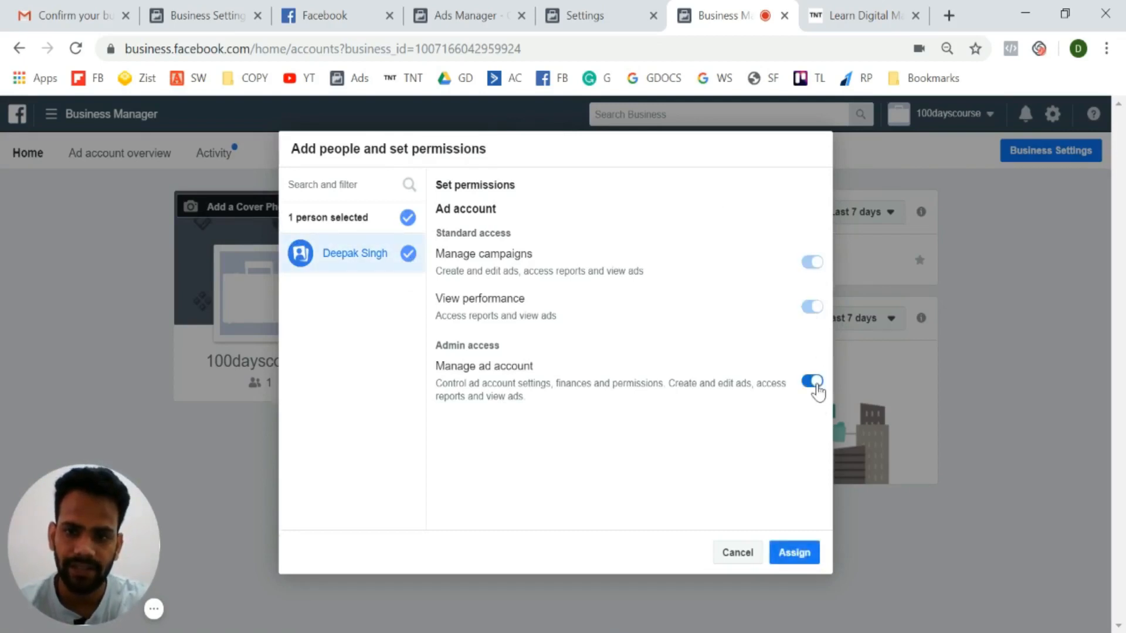
left_click(803, 559)
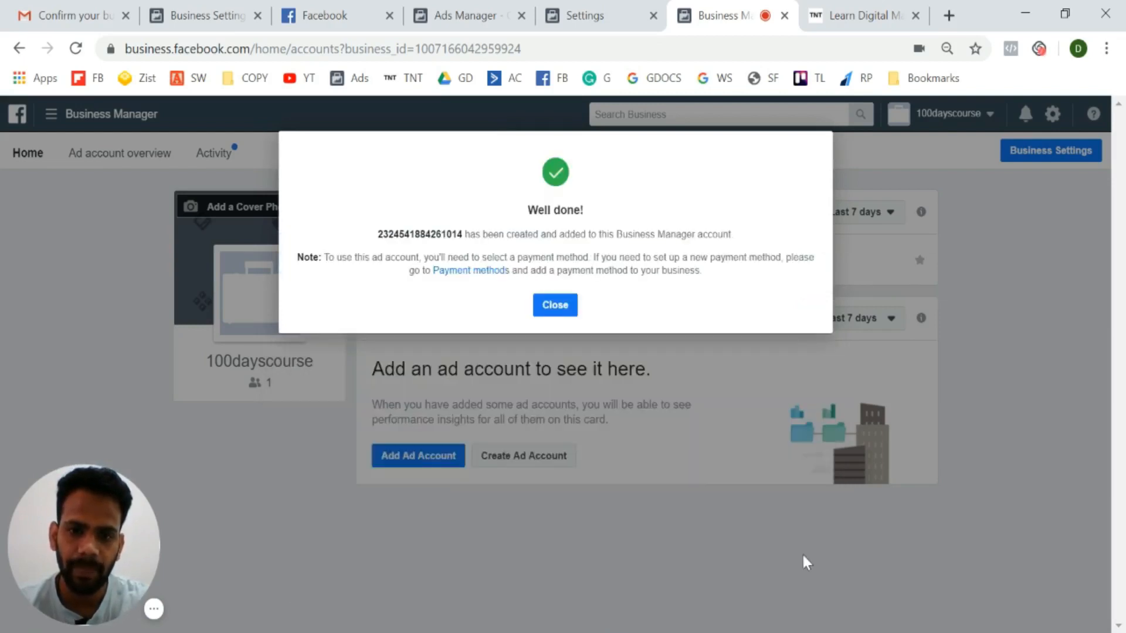
Close the Well done dialog, reload the home page, and go to Business Settings.
left_click(556, 311)
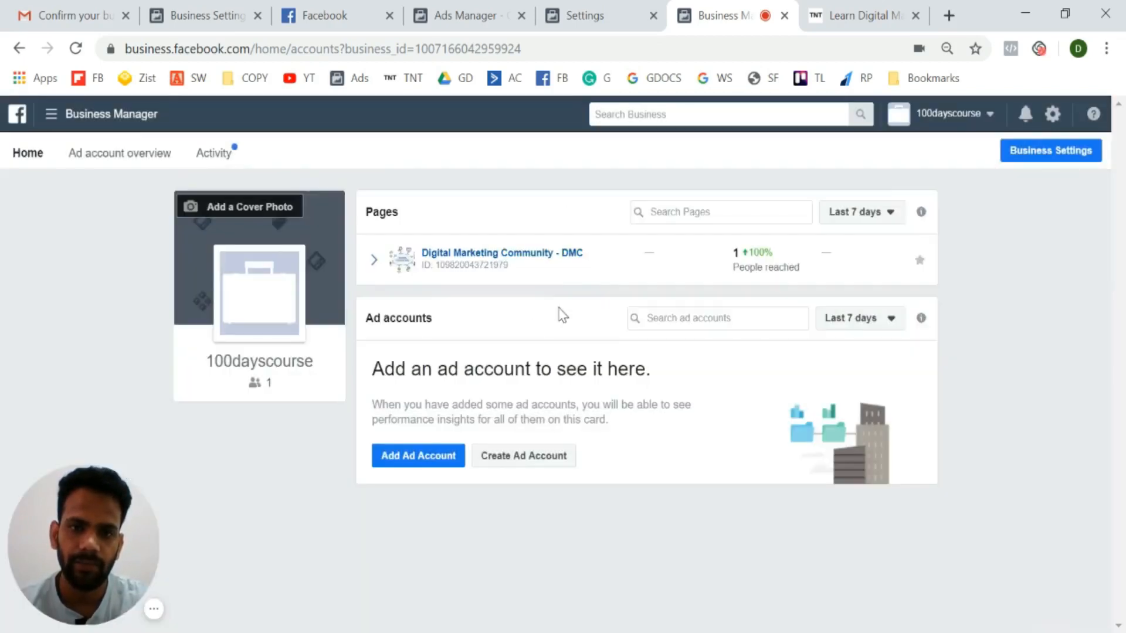
left_click(76, 48)
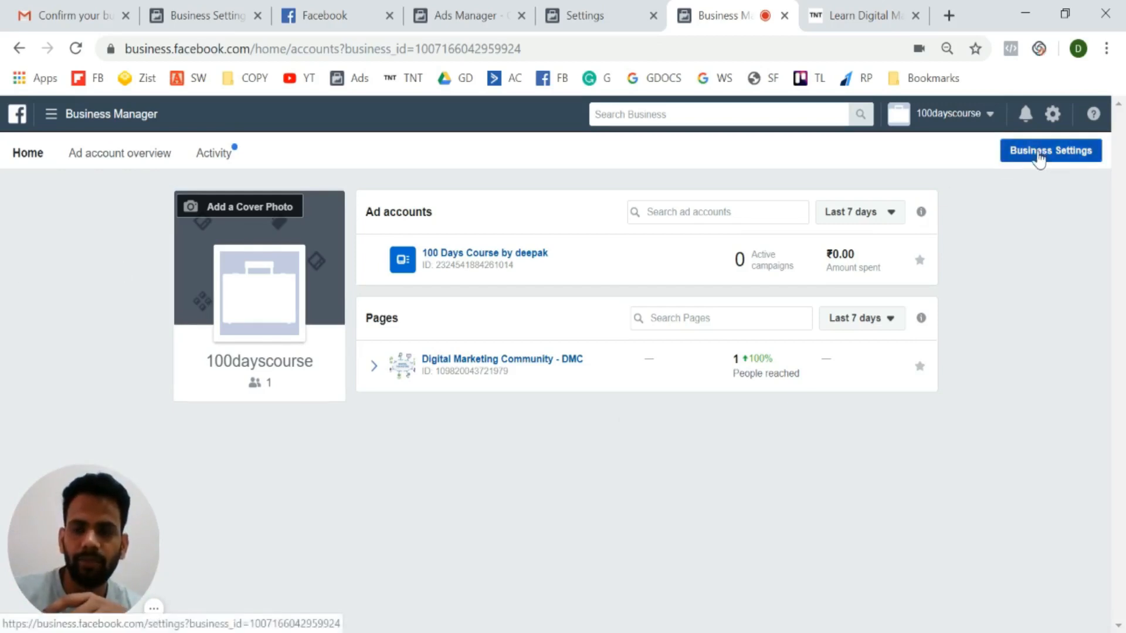
left_click(1037, 159)
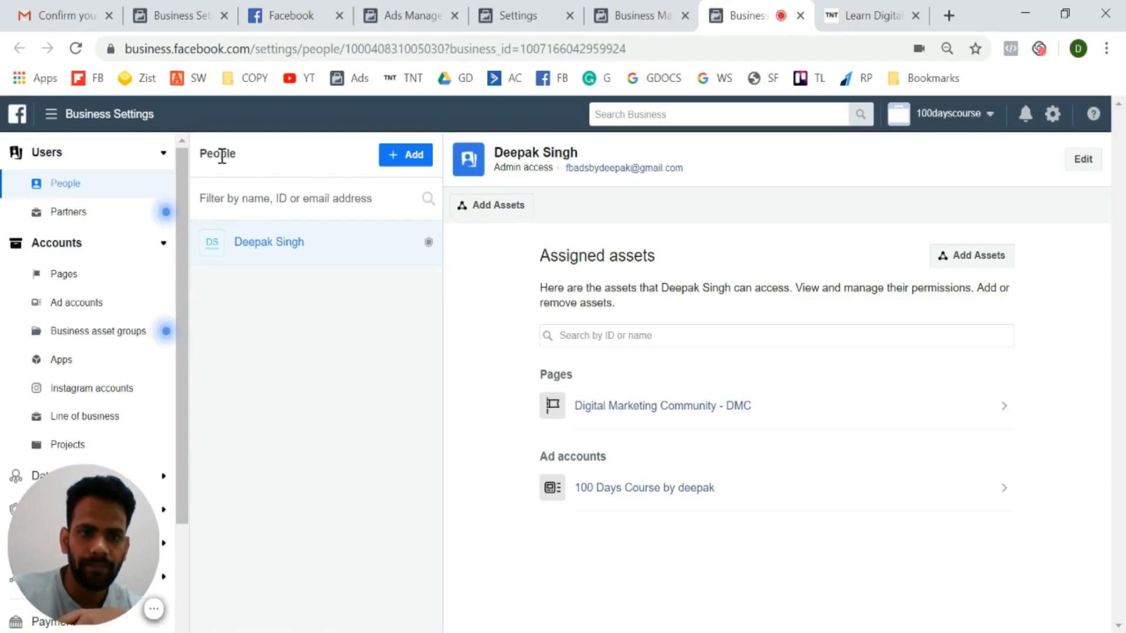
Invite a new person by e-mail, leaving them with Employee access rather than admin.
left_click(401, 157)
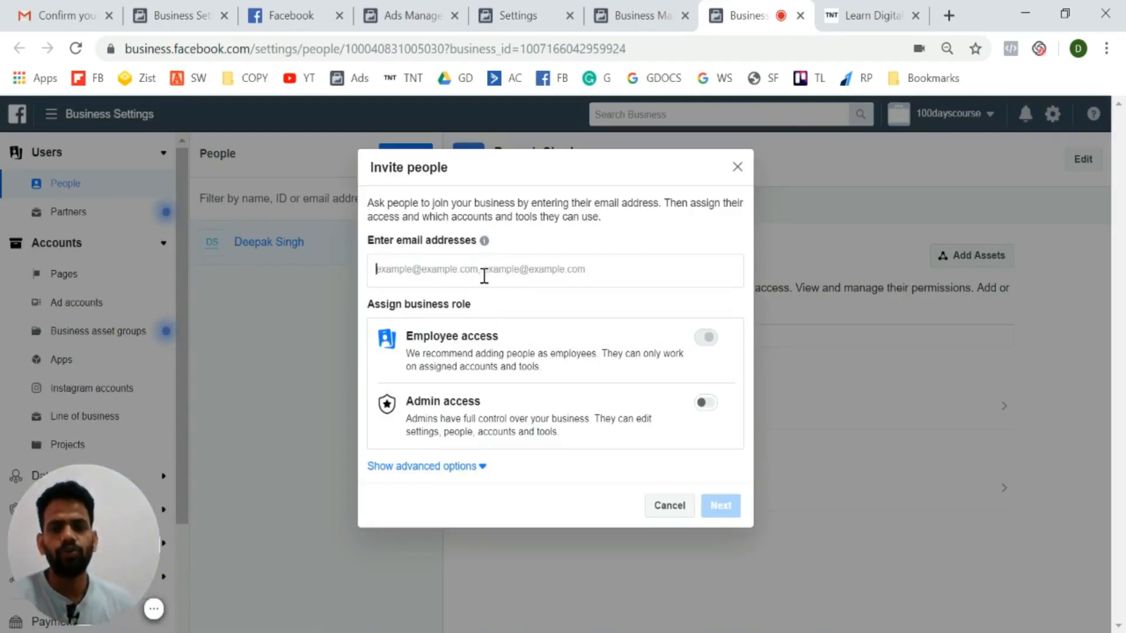
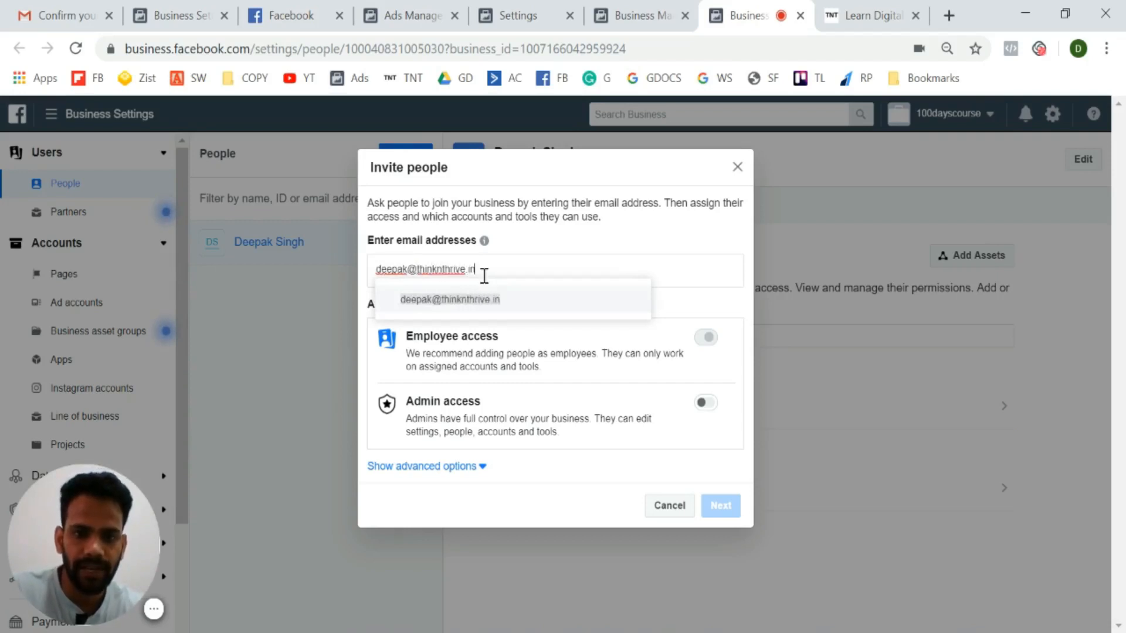
left_click(469, 305)
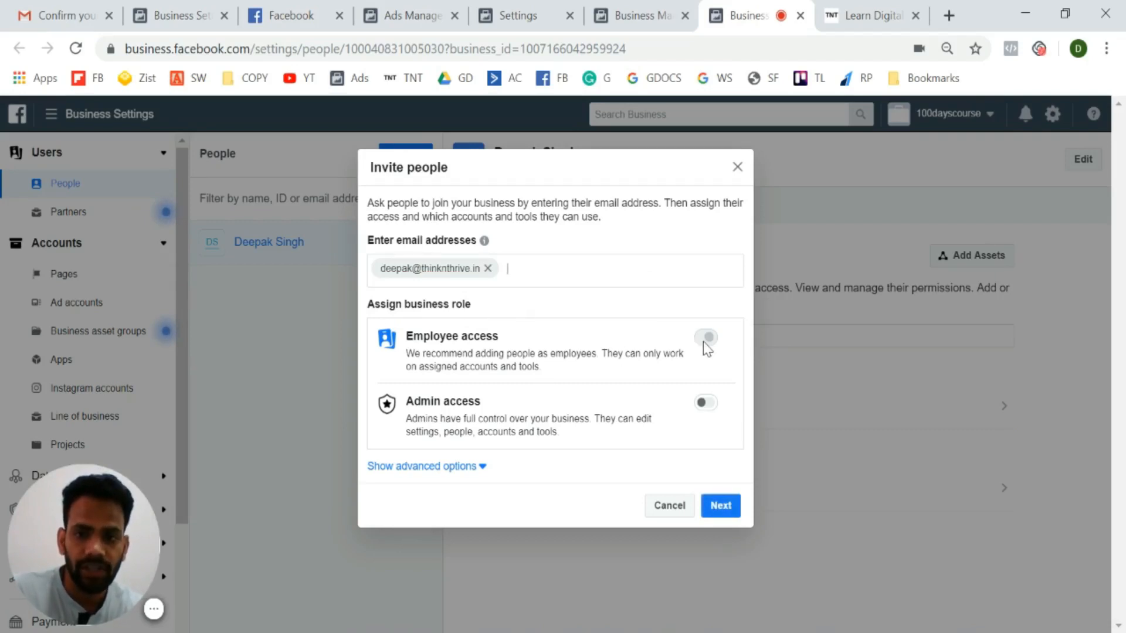
left_click(706, 403)
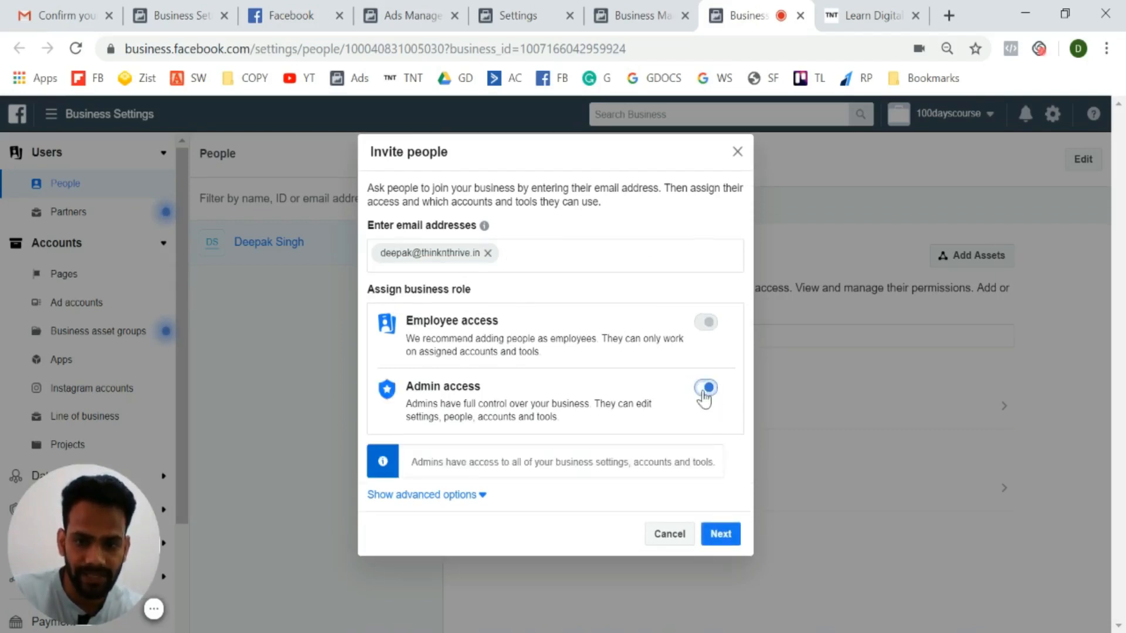
left_click(703, 396)
Try the Finance analyst role, remove it again, and continue to asset assignment.
left_click(474, 472)
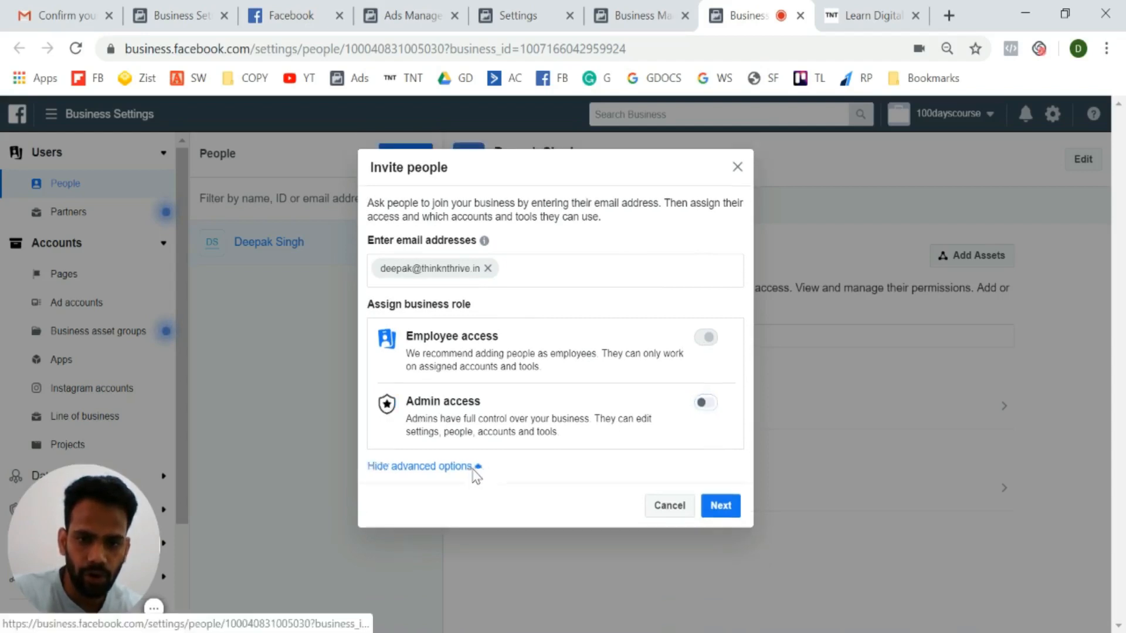
scroll(598, 466, "down", 1)
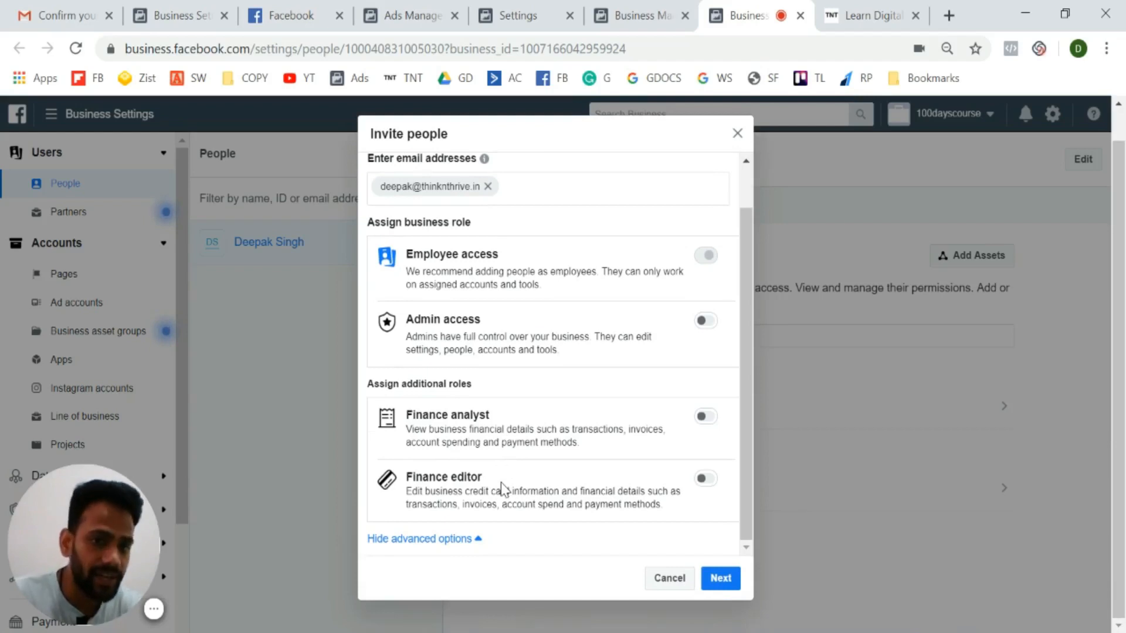
scroll(501, 488, "up", 1)
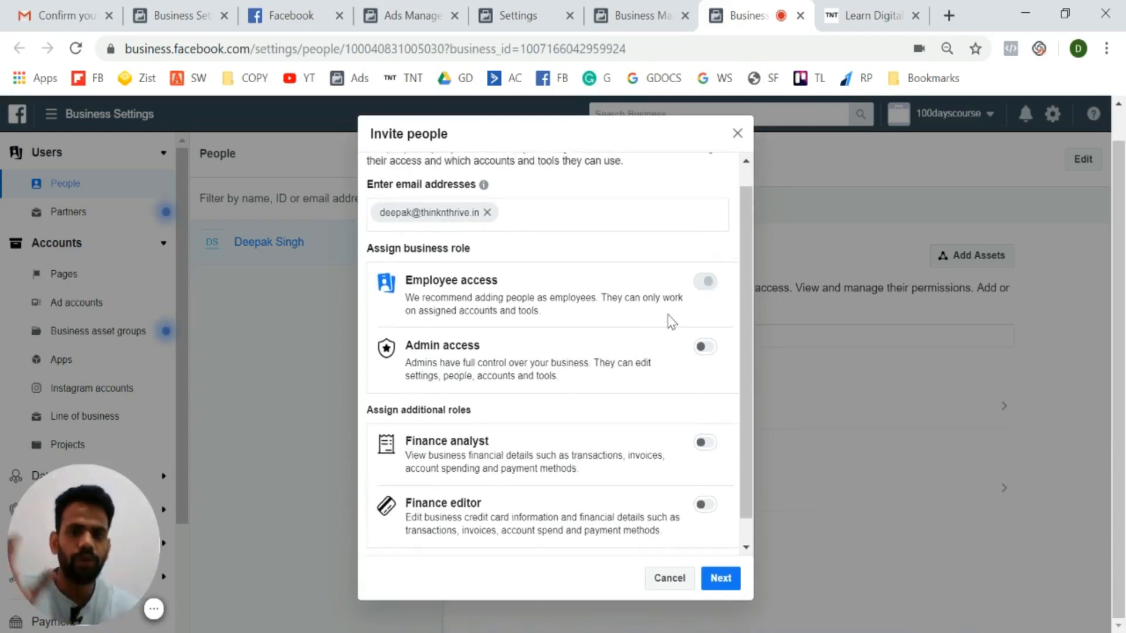
scroll(578, 492, "down", 1)
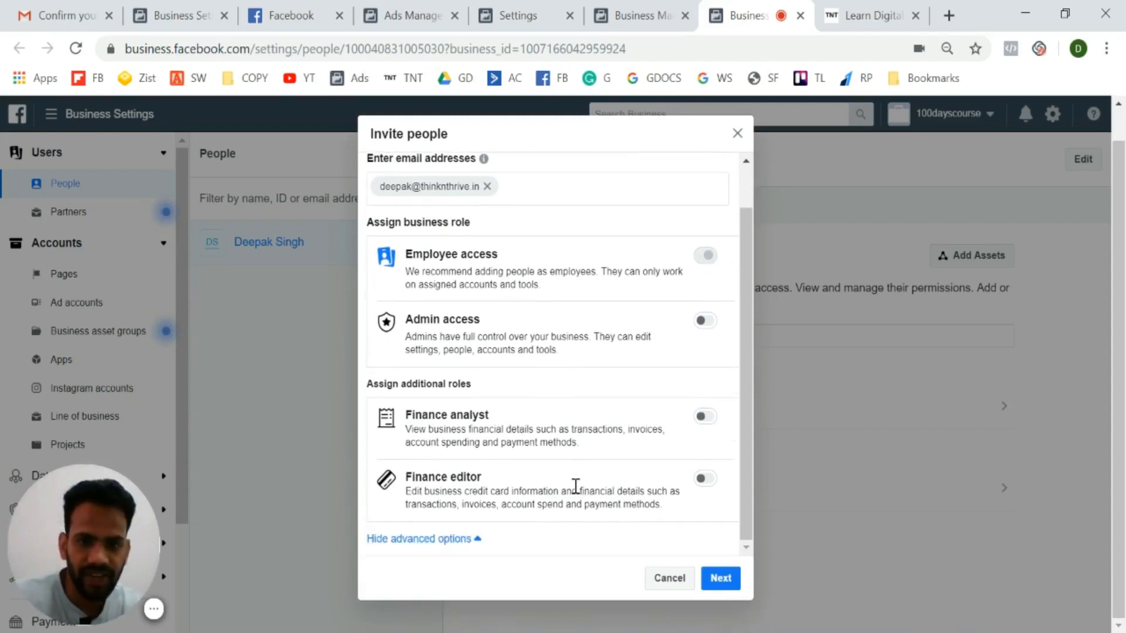
left_click(704, 417)
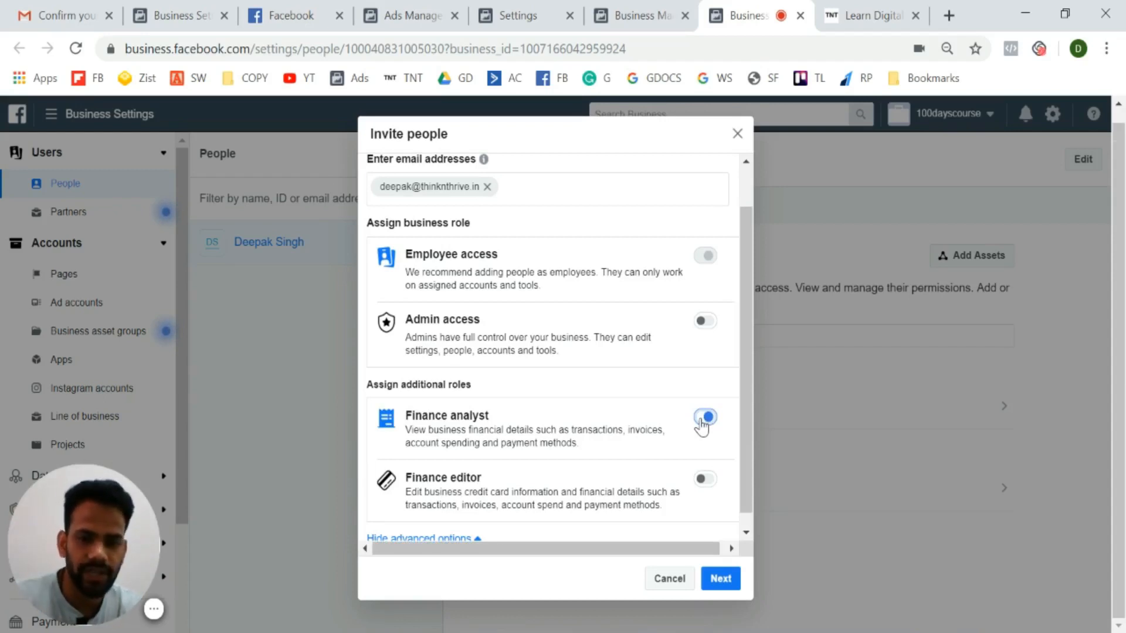
scroll(702, 431, "down", 1)
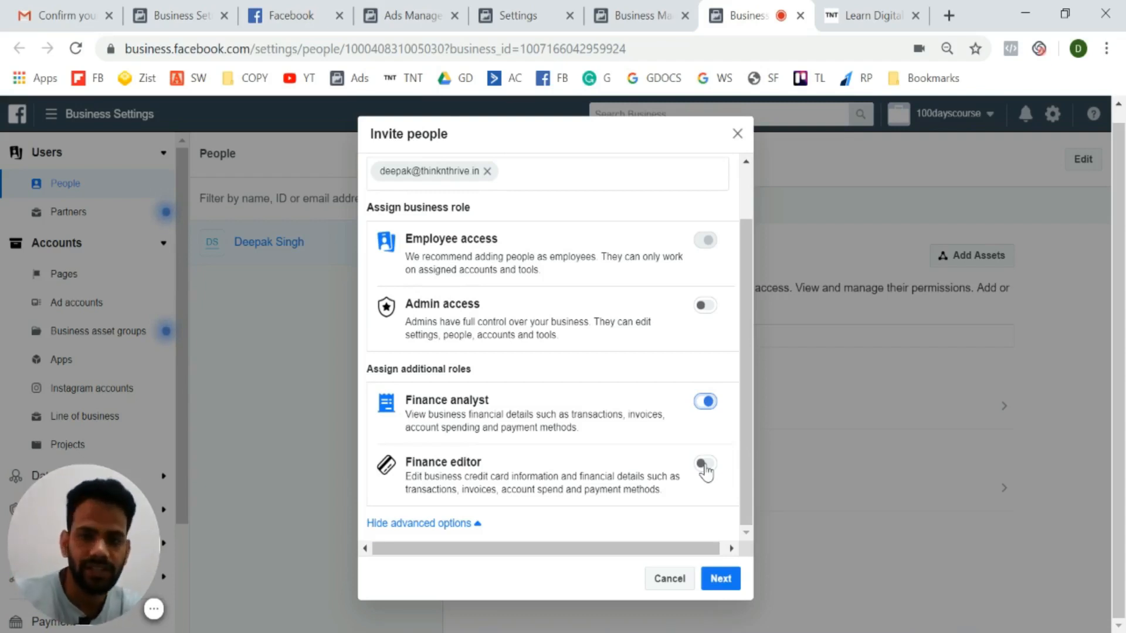
left_click(706, 401)
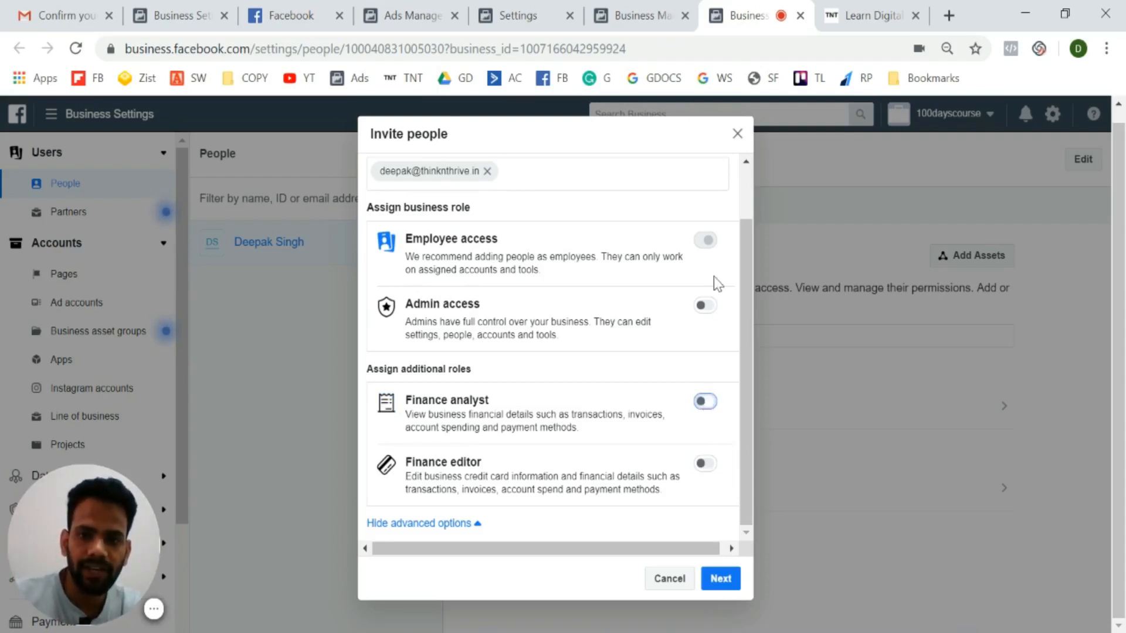
left_click(720, 580)
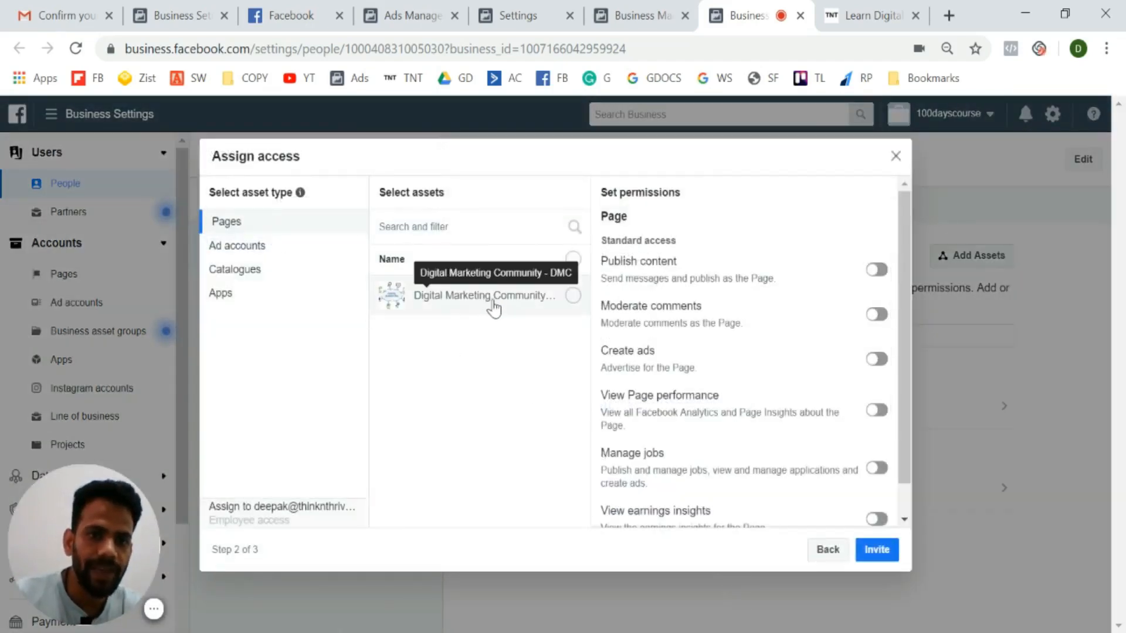
Select the DMC Page and the 100 Days Course ad account as assets to share.
left_click(573, 296)
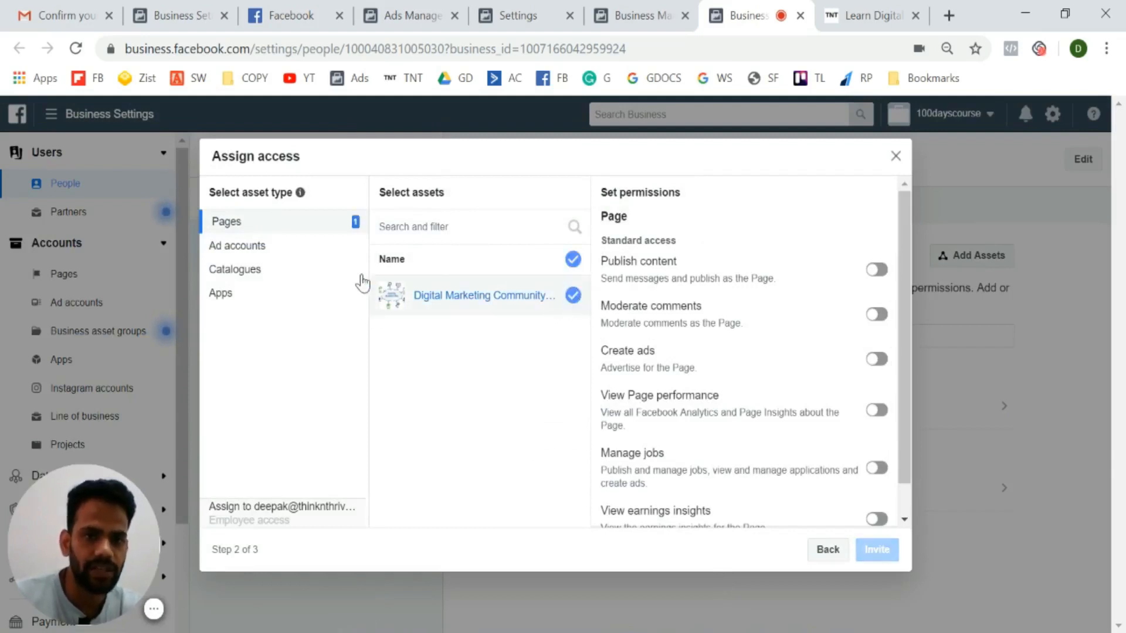
left_click(271, 255)
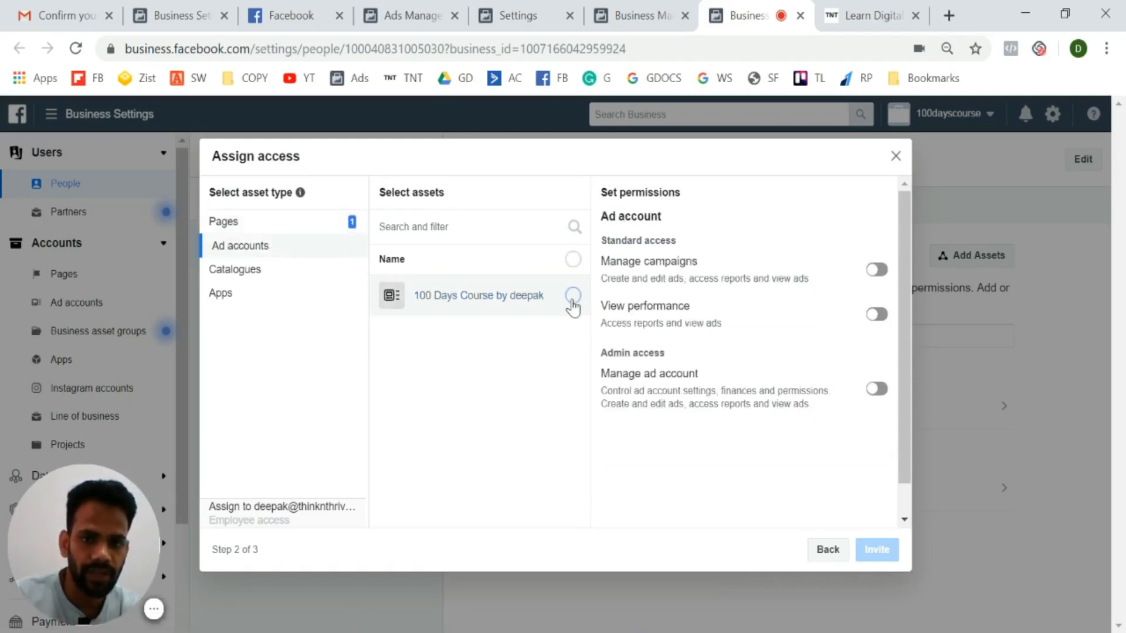
left_click(573, 295)
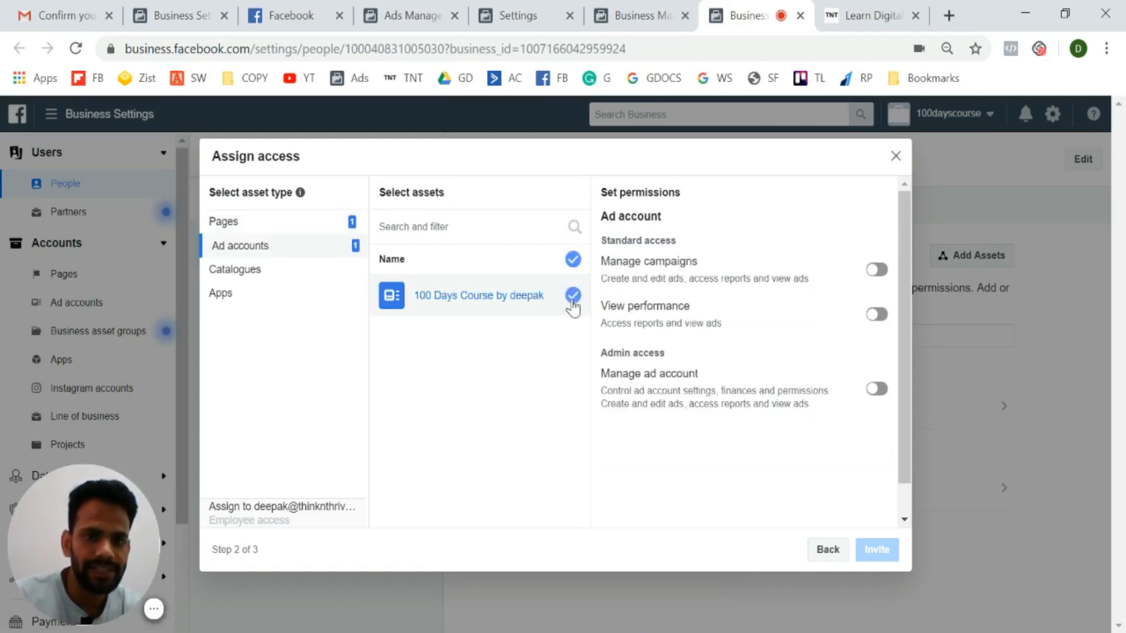
left_click(266, 228)
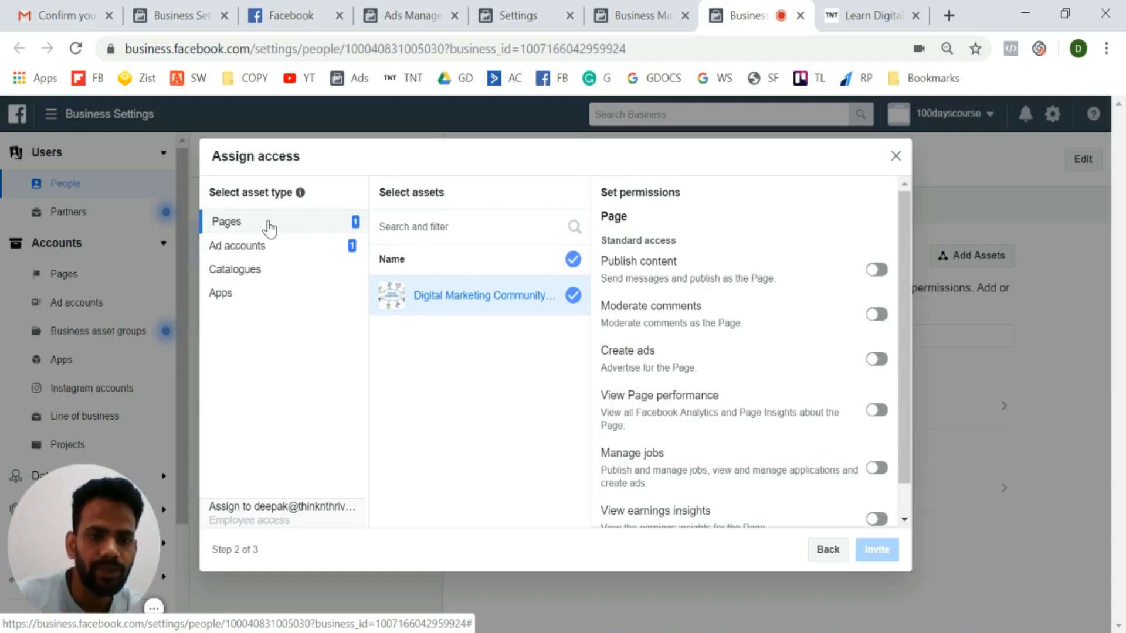
left_click(287, 251)
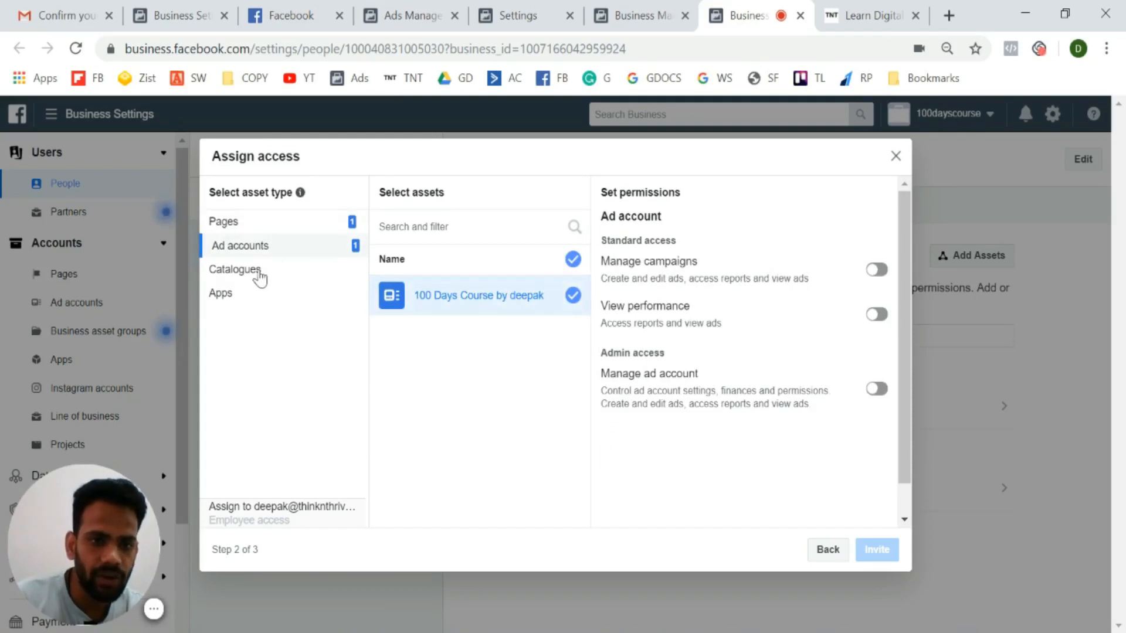
left_click(260, 276)
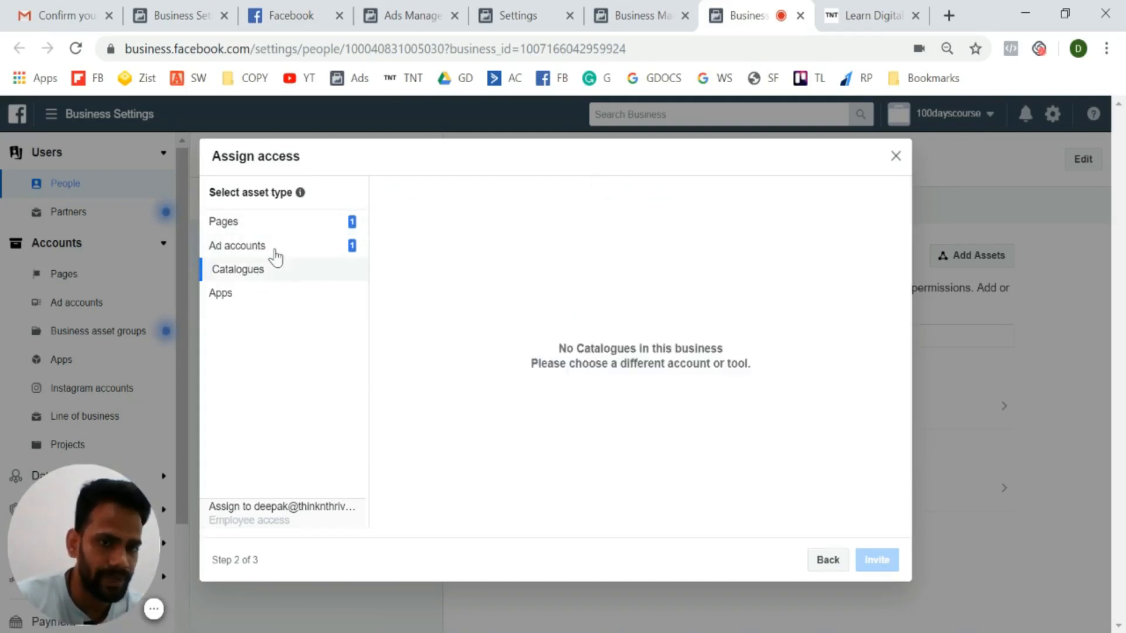
left_click(275, 251)
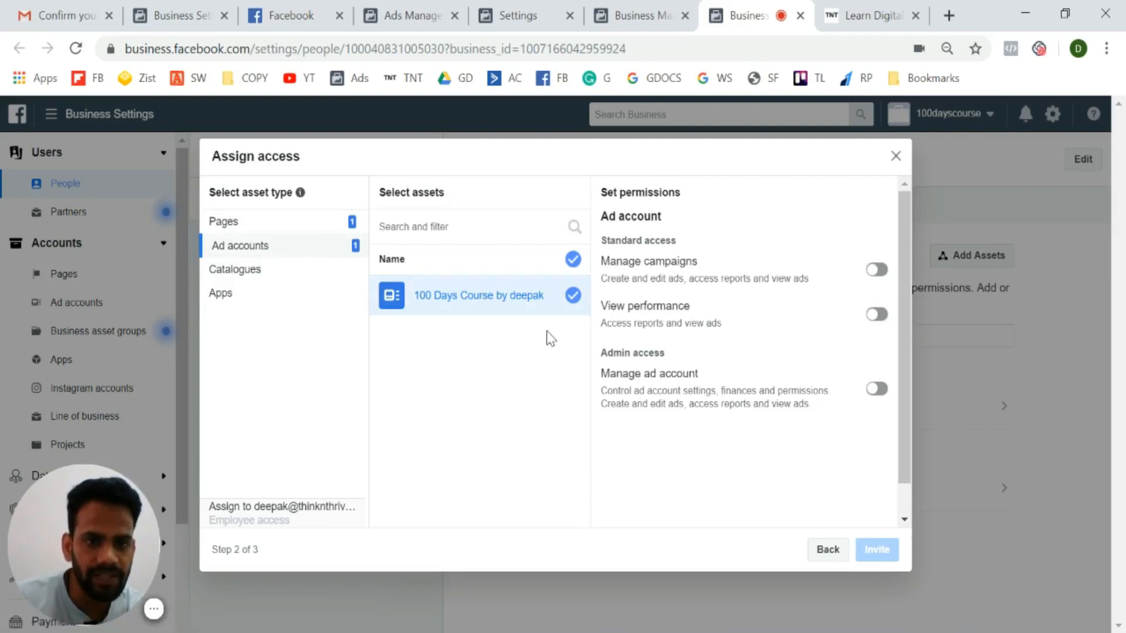
left_click(337, 223)
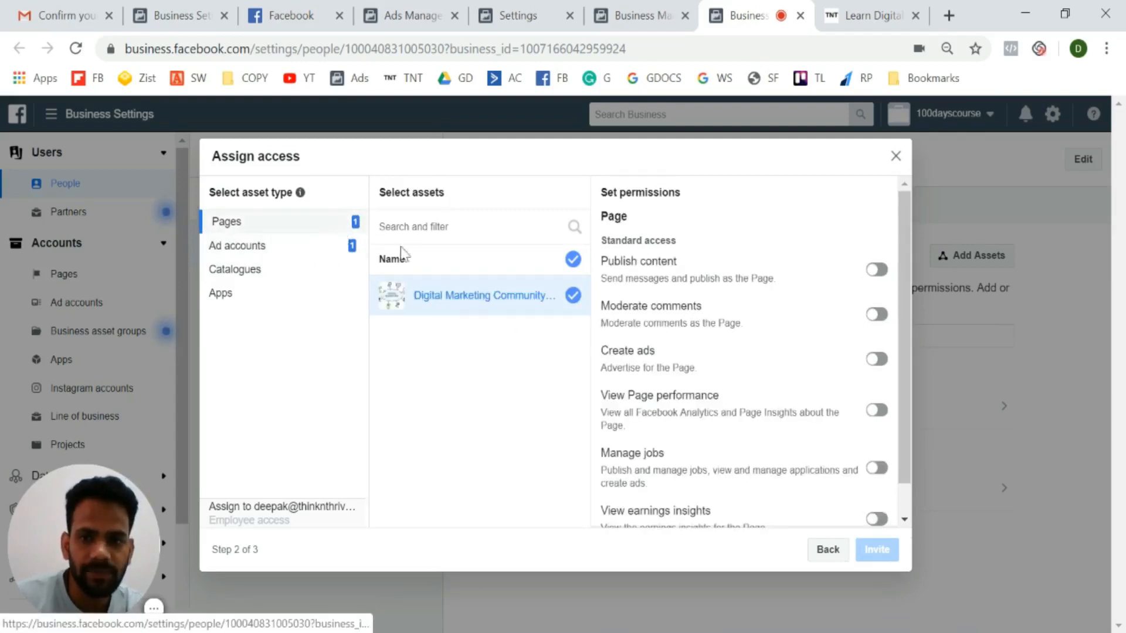
scroll(700, 340, "down", 3)
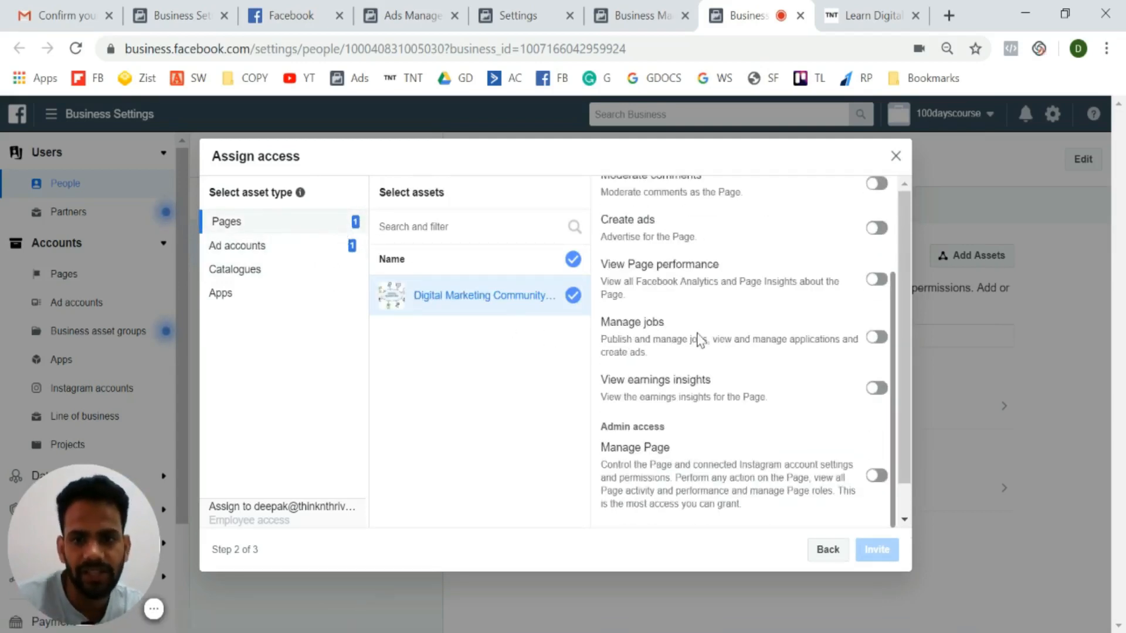
scroll(699, 340, "up", 3)
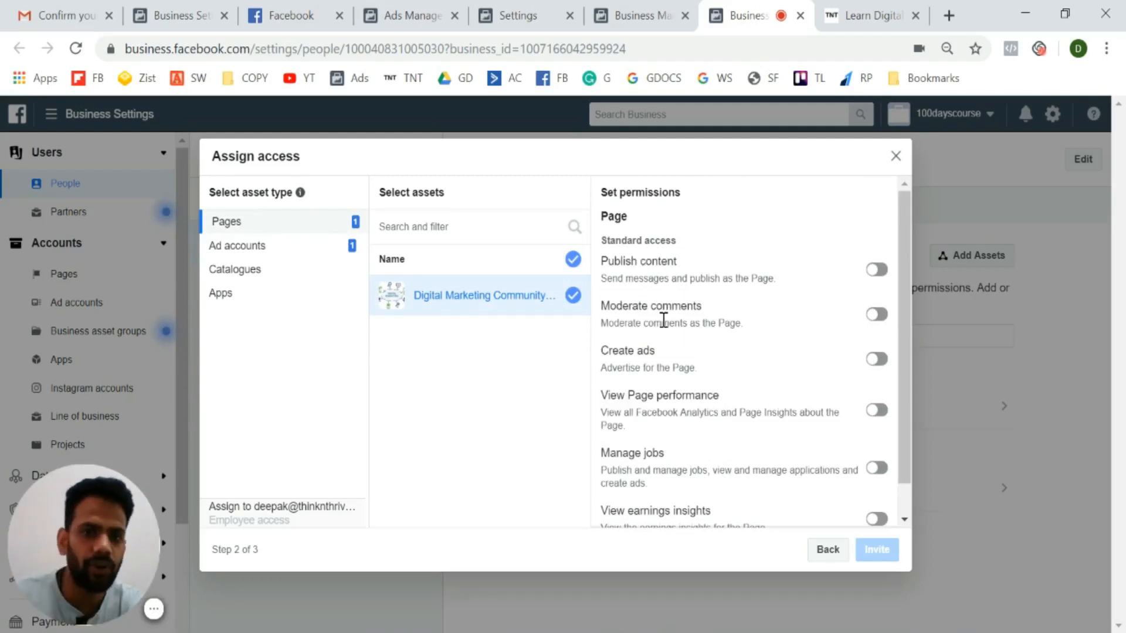
scroll(663, 319, "down", 1)
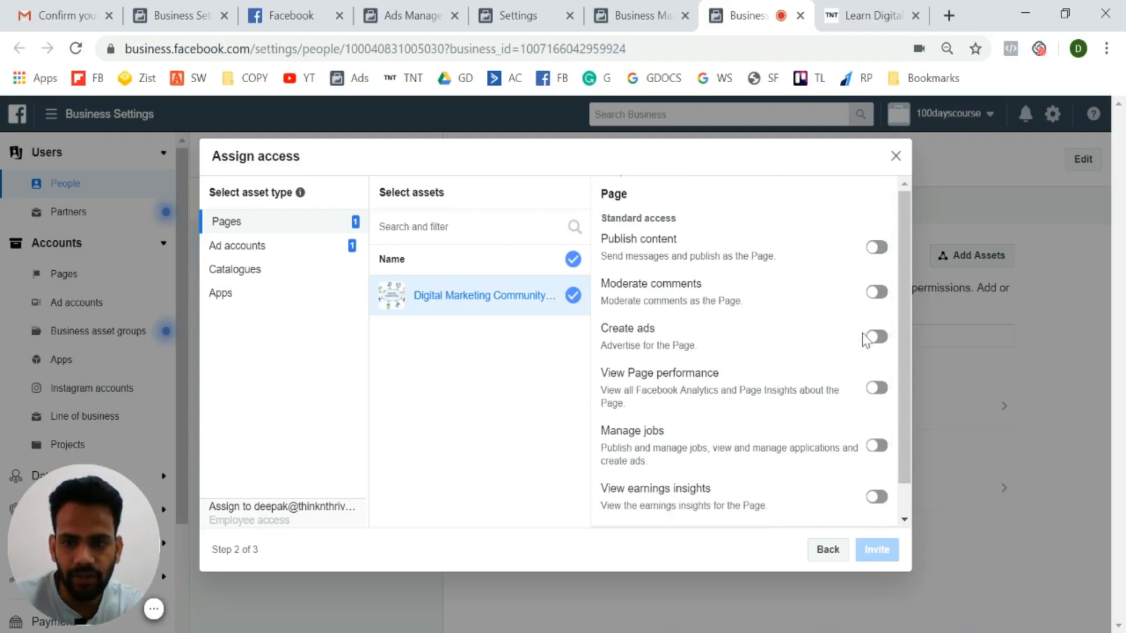
Give Create ads on the Page and Manage campaigns on the ad account, then send the invite.
left_click(873, 345)
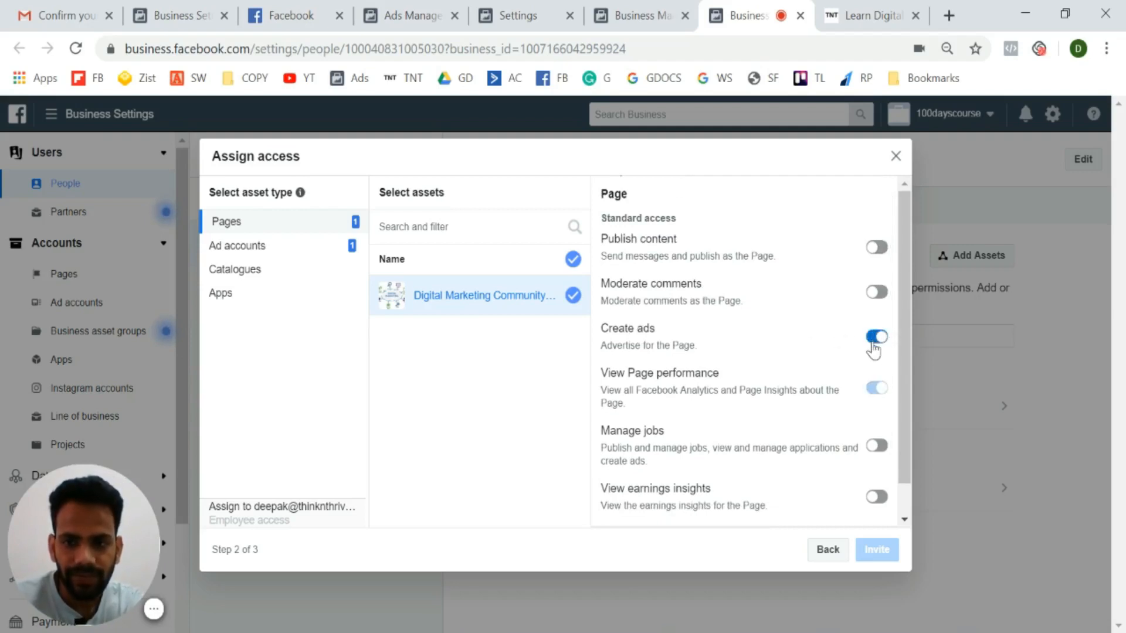
scroll(873, 347, "down", 3)
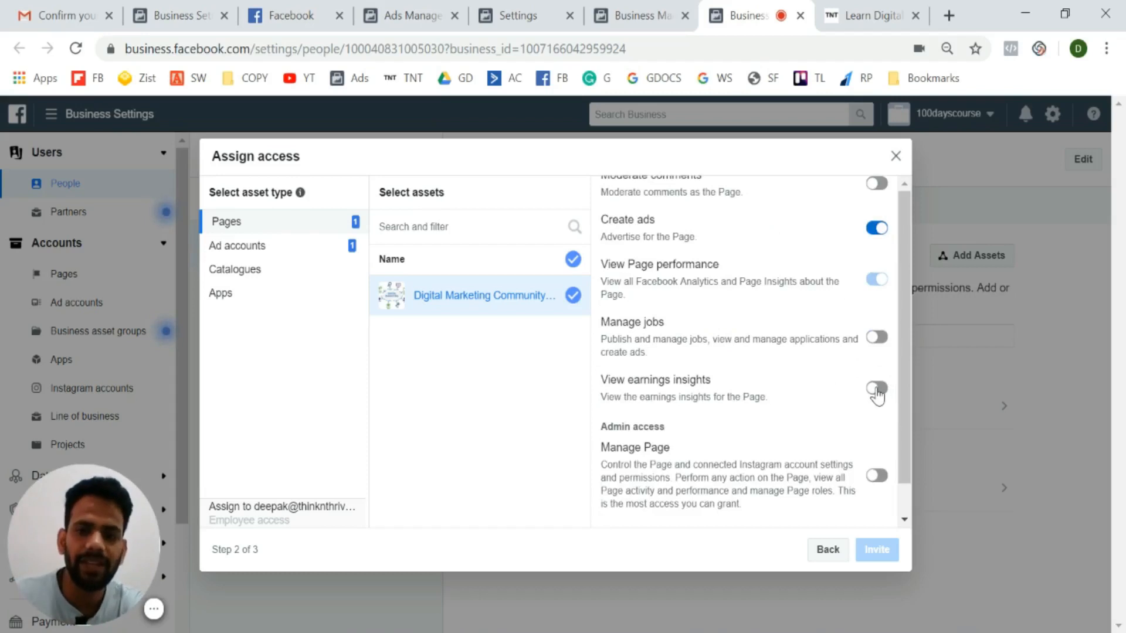
scroll(782, 396, "up", 3)
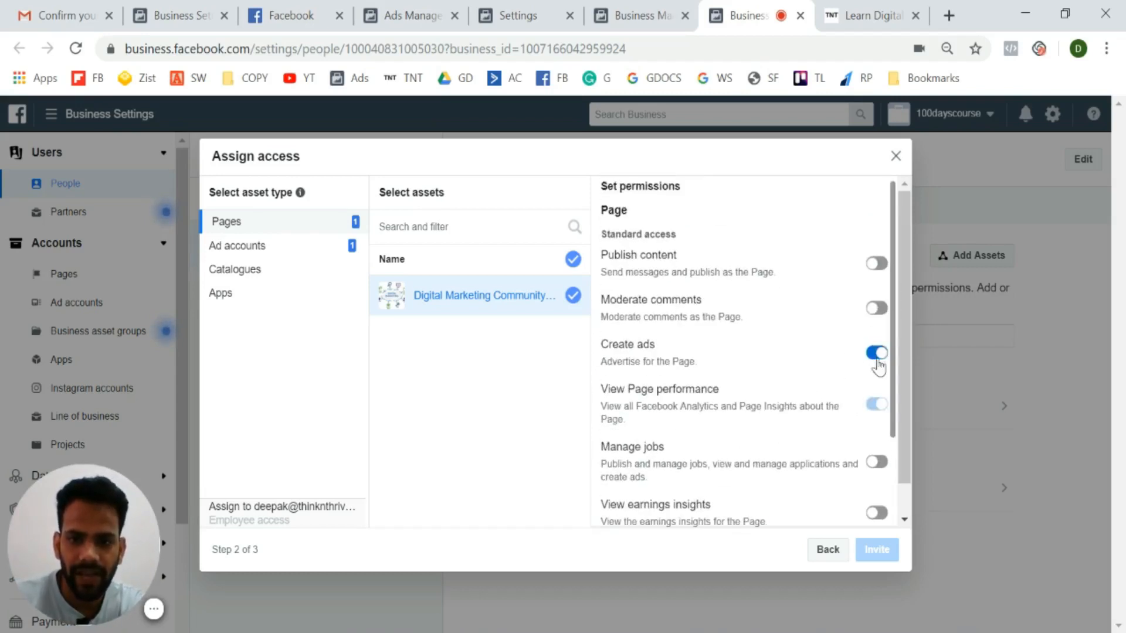
left_click(312, 249)
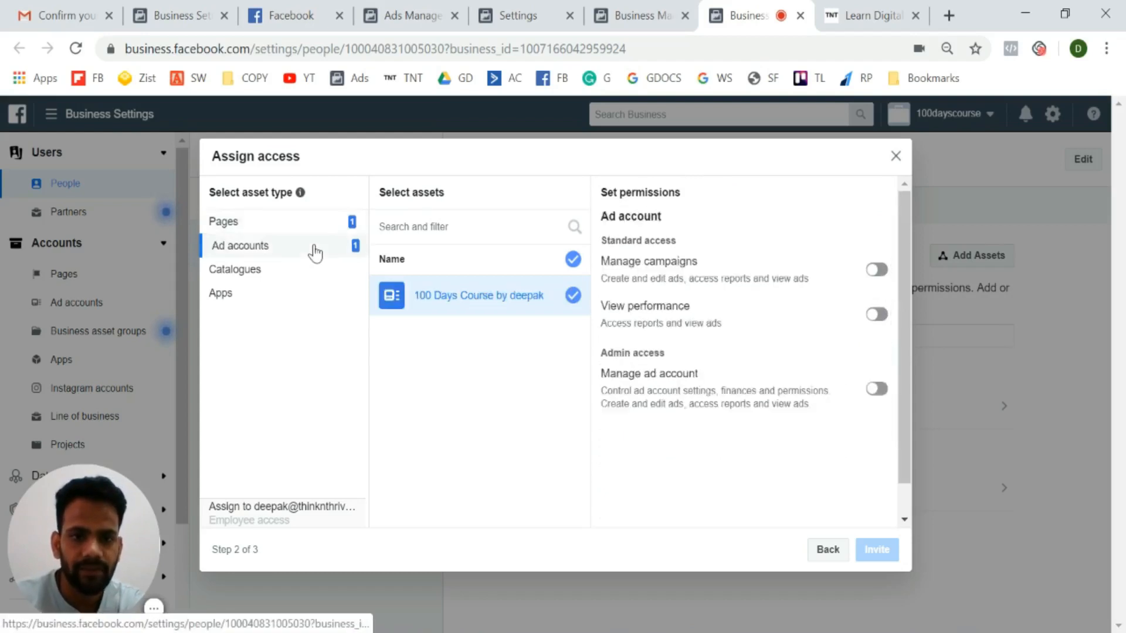
left_click(876, 270)
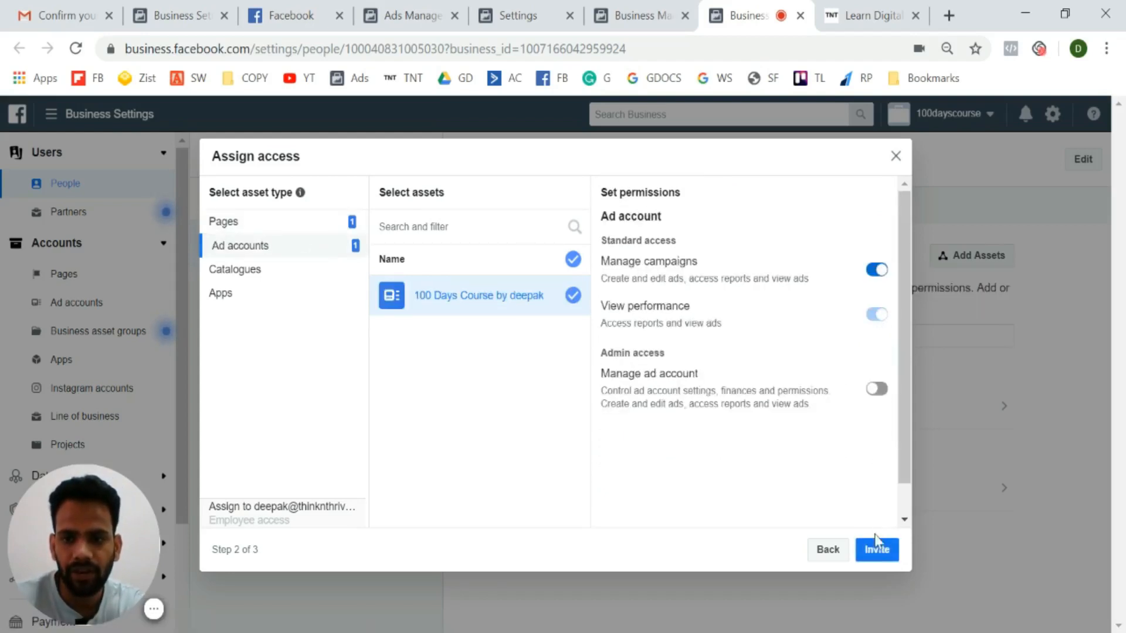
left_click(876, 550)
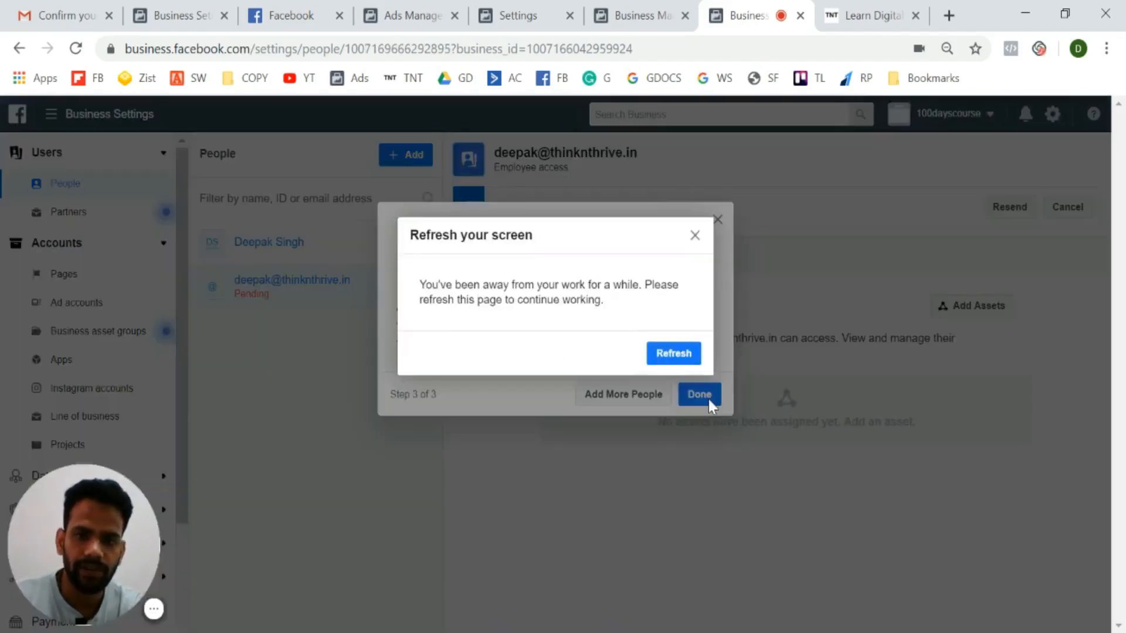
Close the invitation-sent confirmation, cancel a second invite, and return to the Business Manager home.
left_click(709, 404)
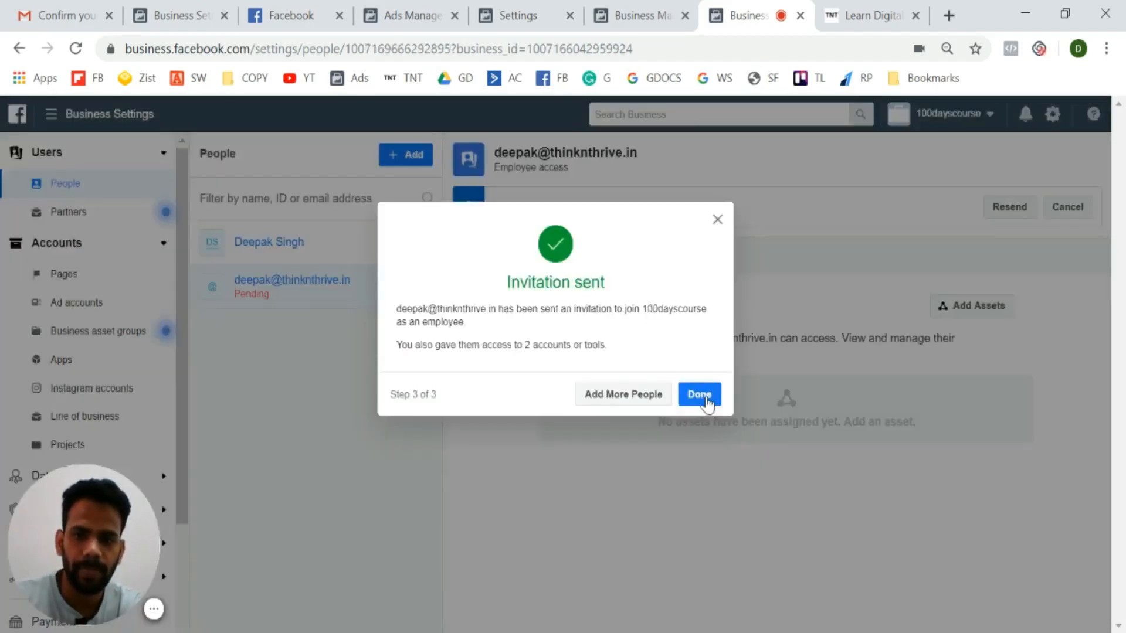
left_click(704, 396)
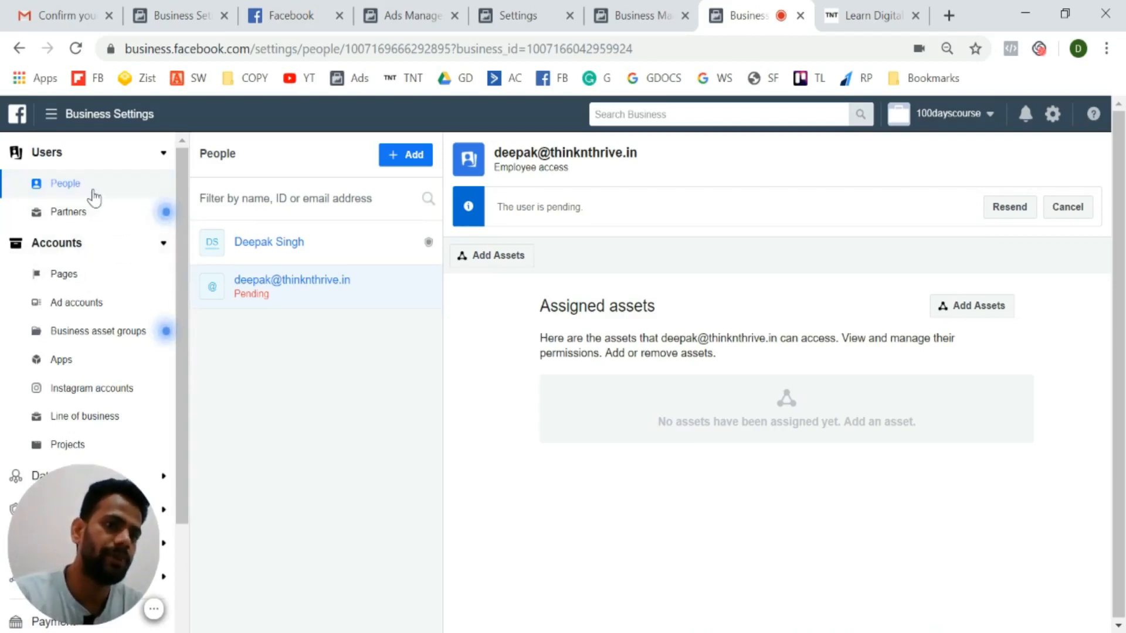
left_click(403, 159)
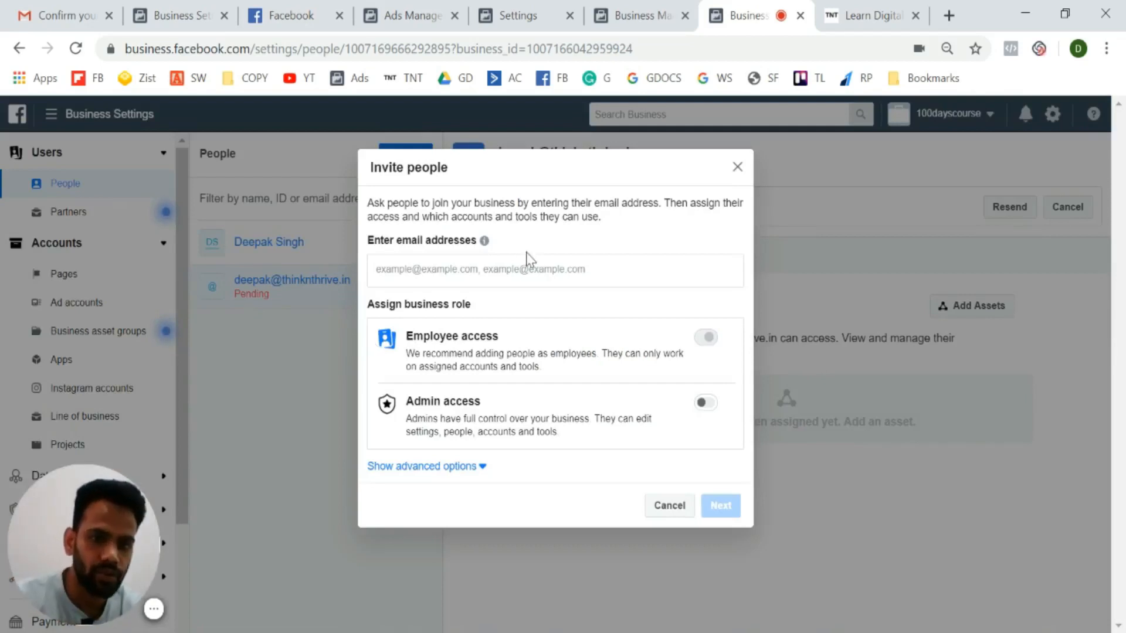
left_click(738, 168)
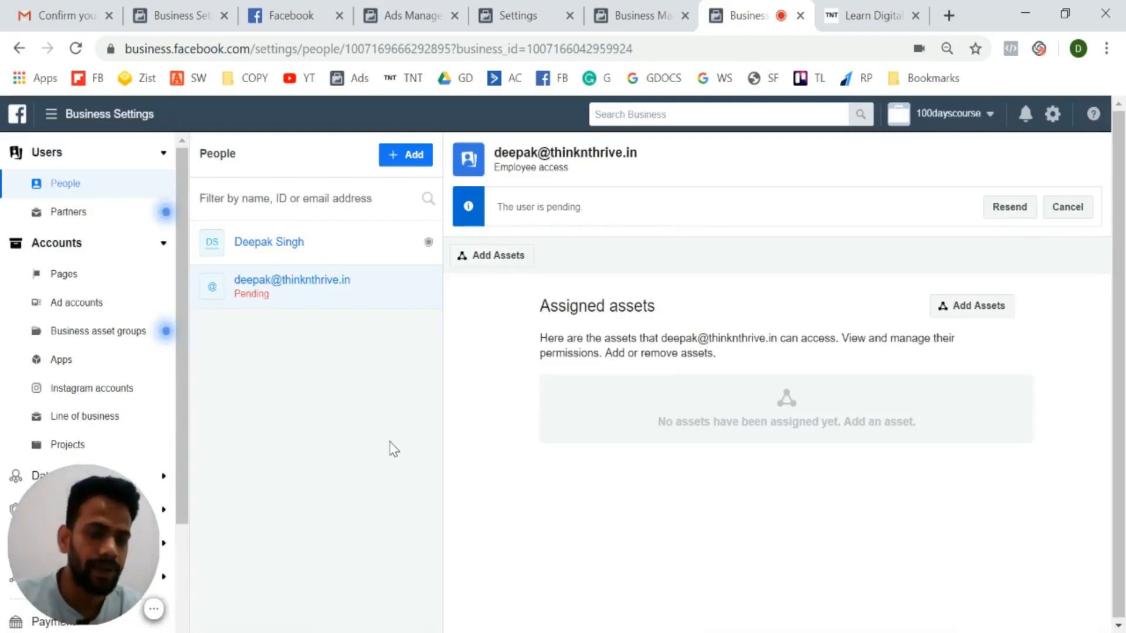
left_click(636, 16)
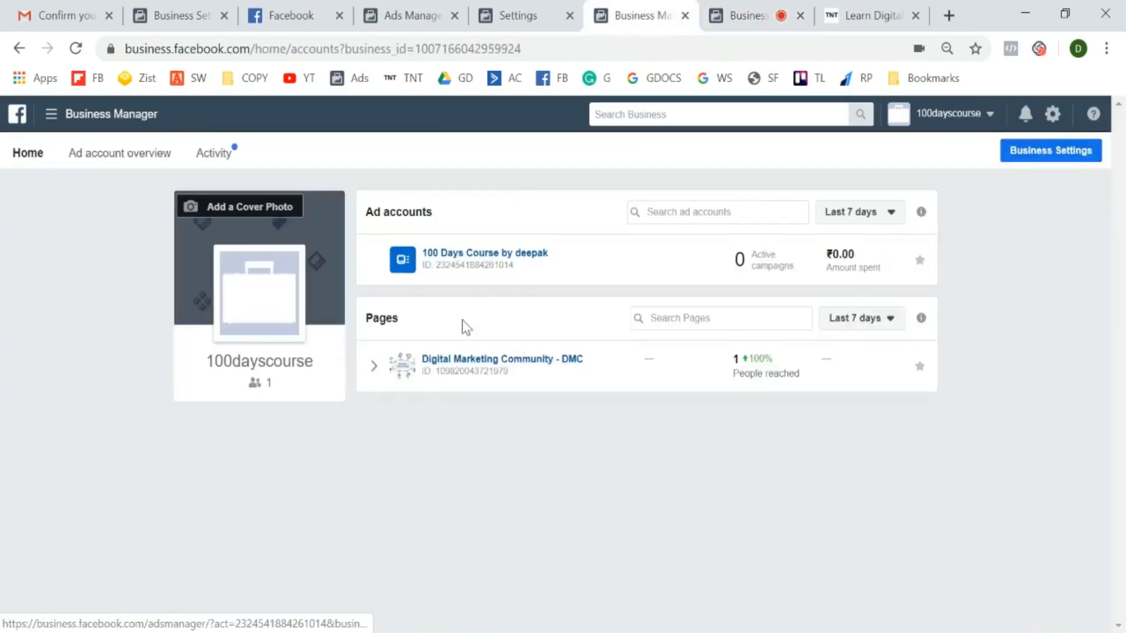
Open the 100 Days Course ad account in Ads Manager and focus the login page's e-mail field.
left_click(490, 255)
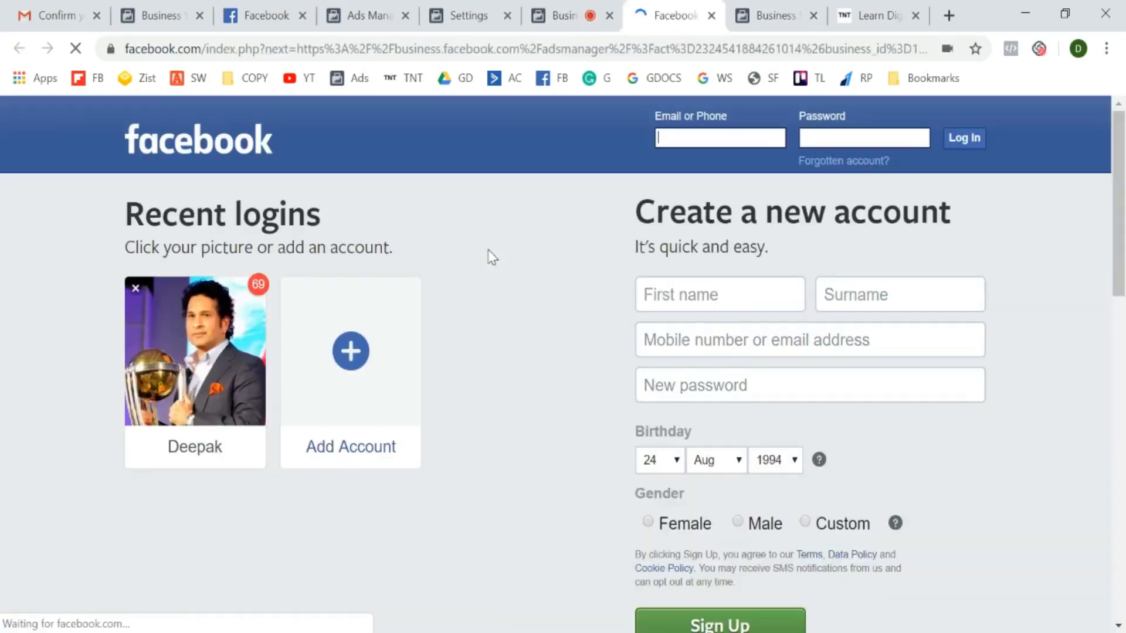
left_click(566, 7)
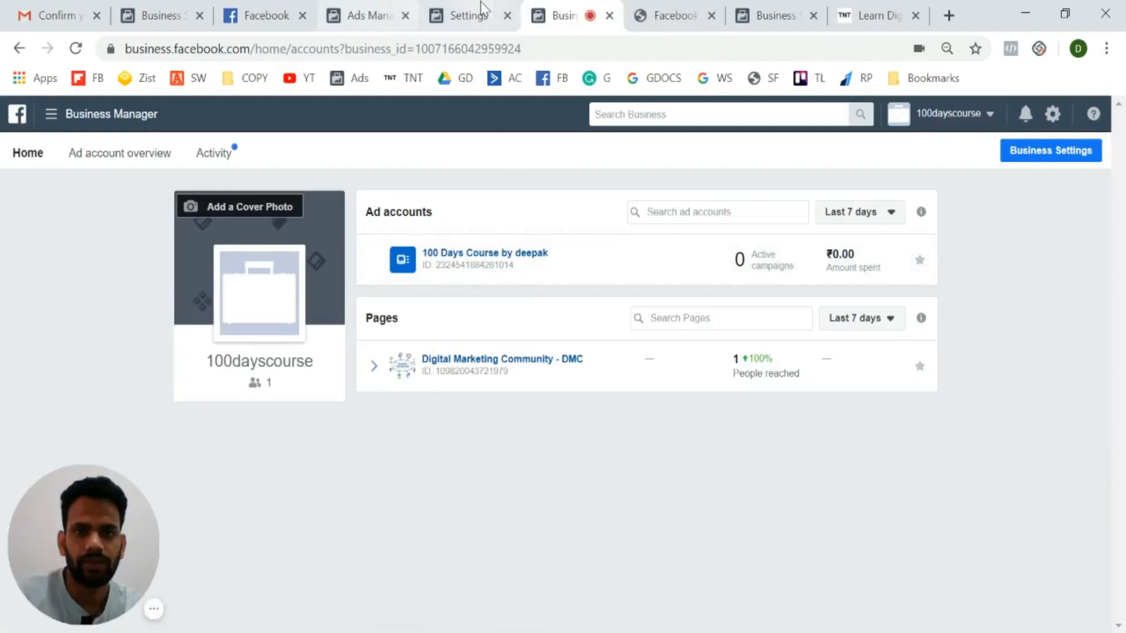
left_click(480, 11)
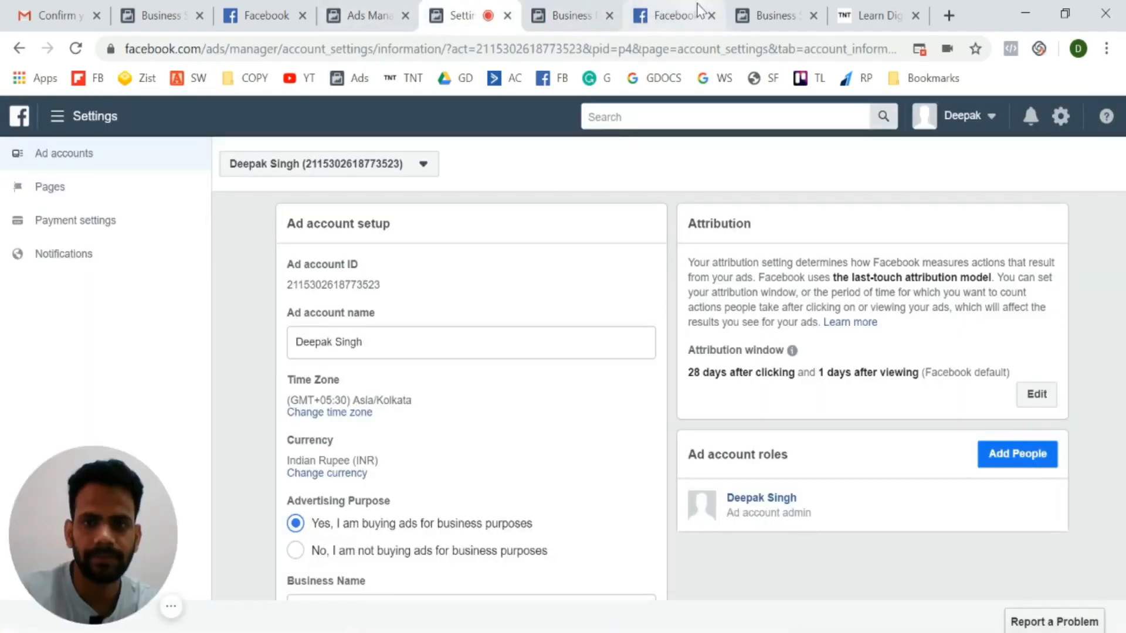
left_click(637, 12)
left_click(593, 12)
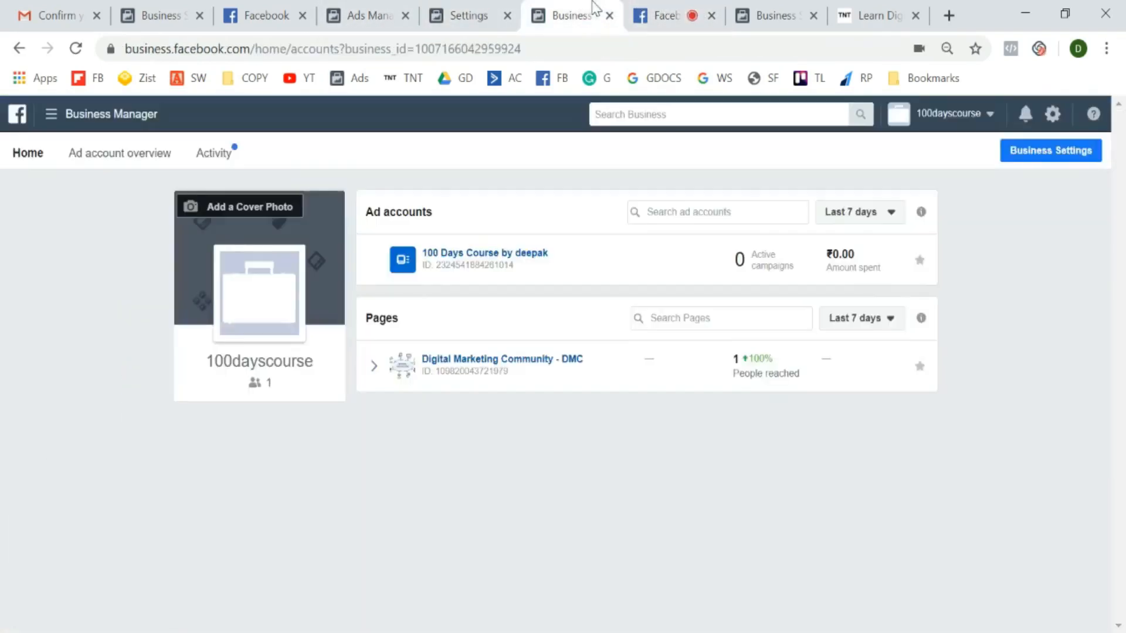
left_click(478, 254)
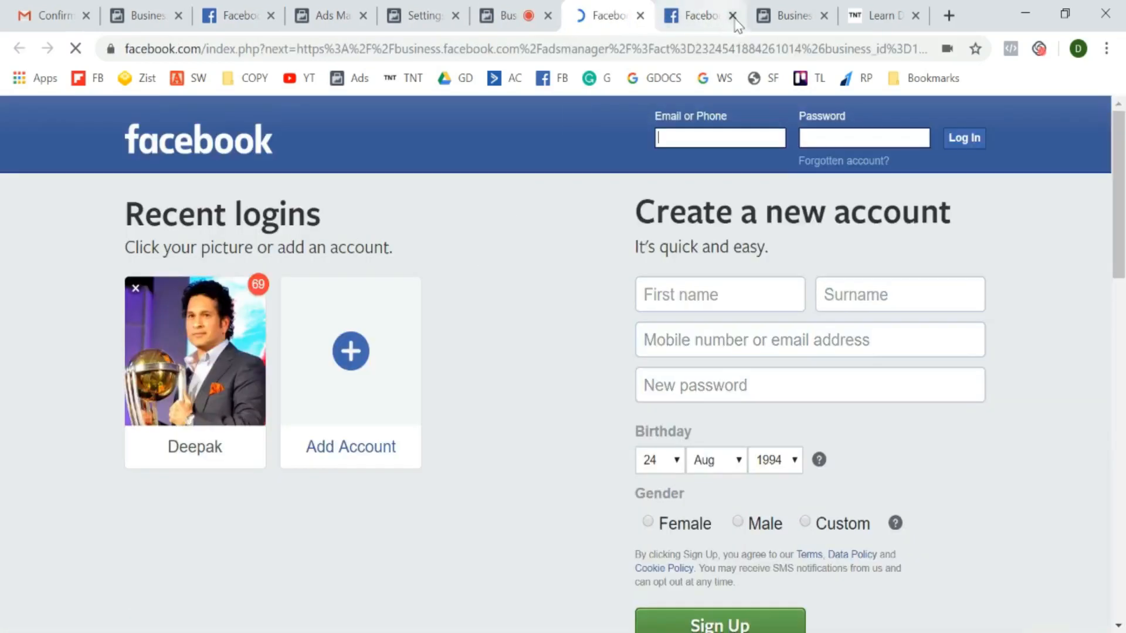
left_click(732, 15)
left_click(693, 138)
left_click(692, 139)
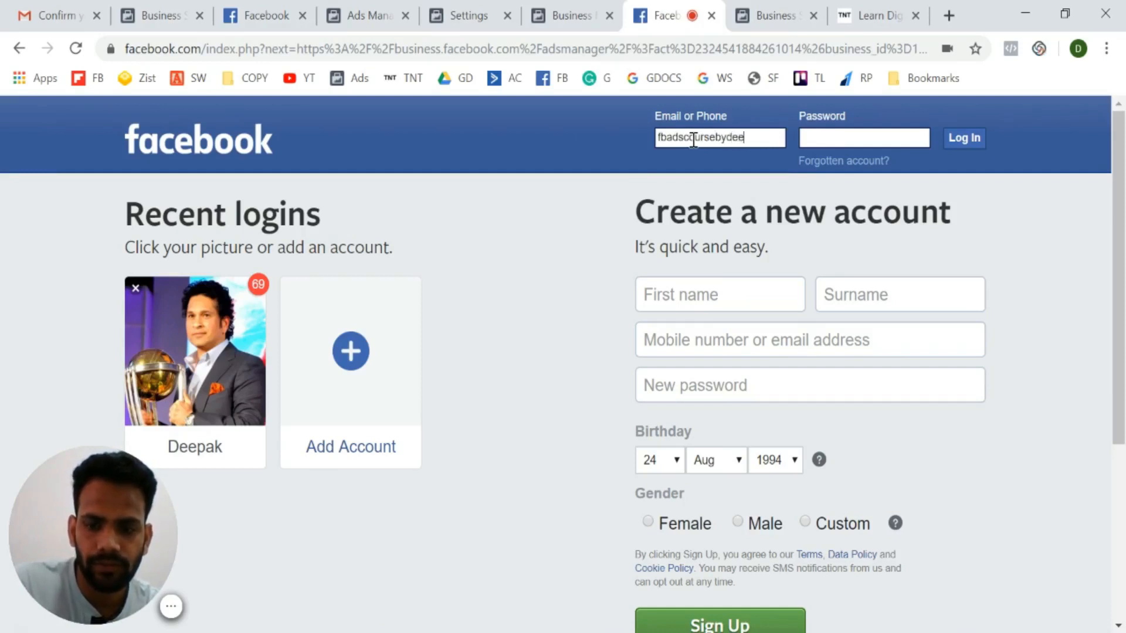
Log in with the second account's Gmail address and password, then view the Gmail confirmation e-mail.
type("@gmail.com")
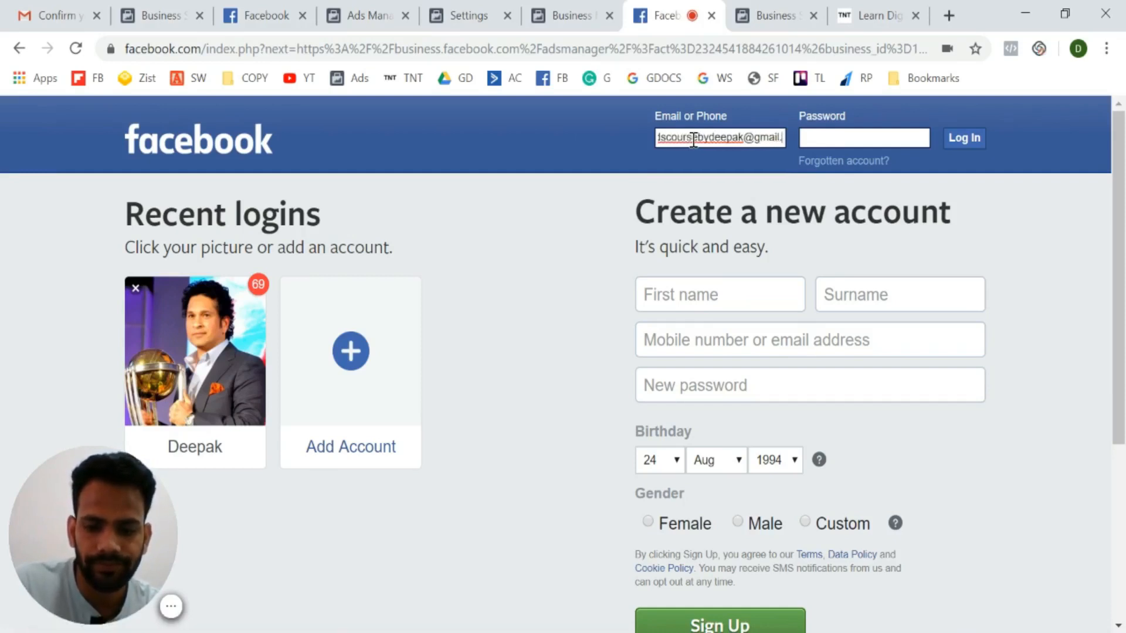
key("Tab")
type("•••")
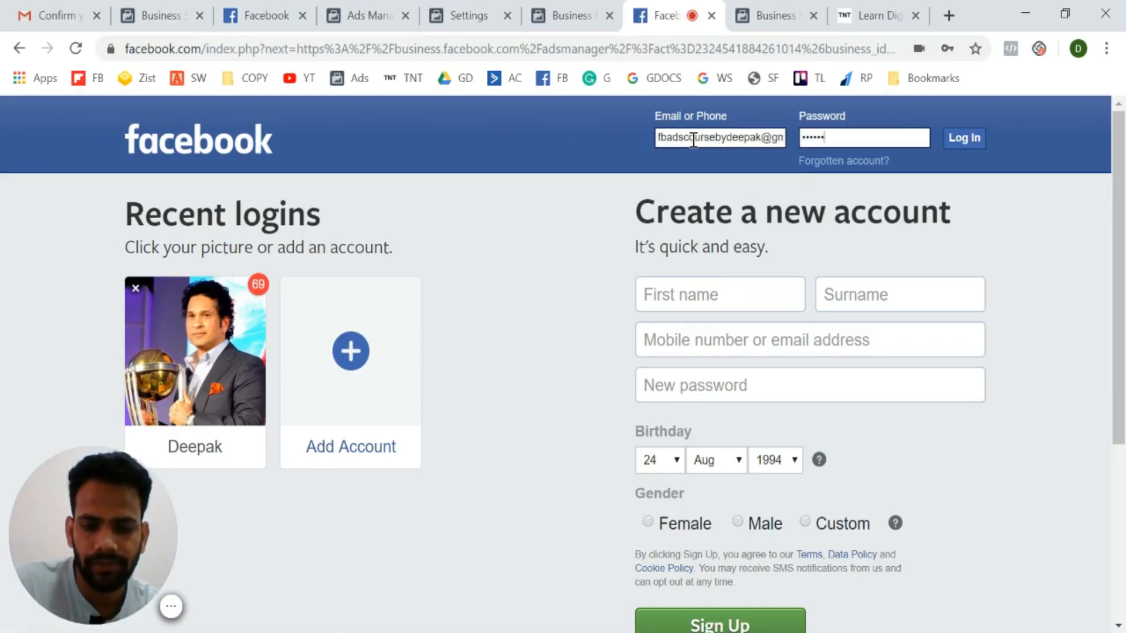
key("Return")
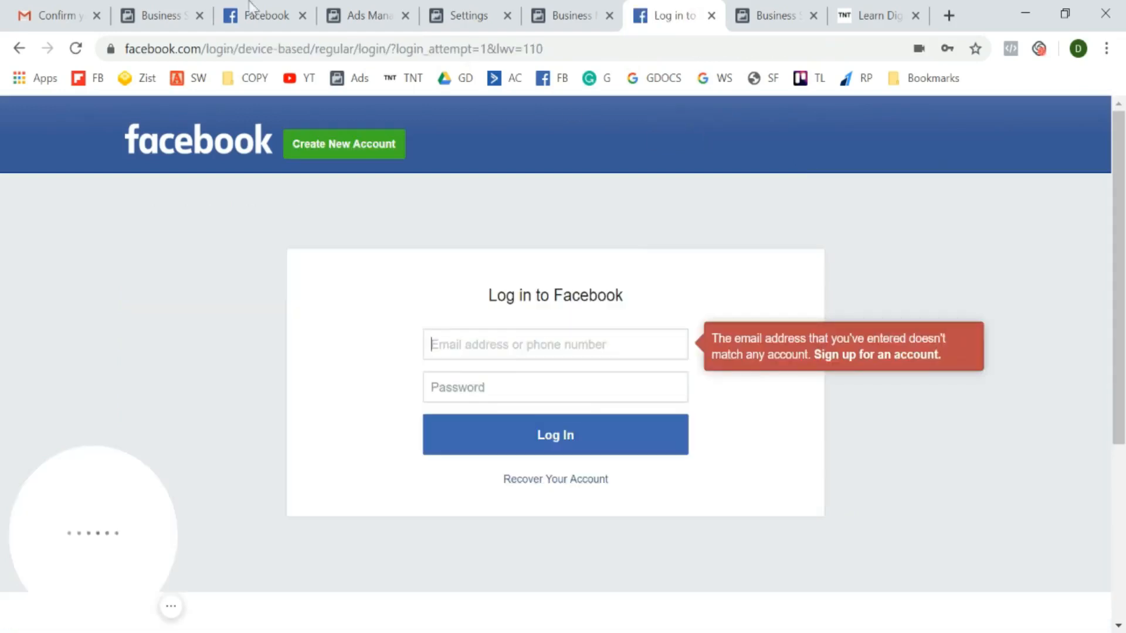
left_click(88, 8)
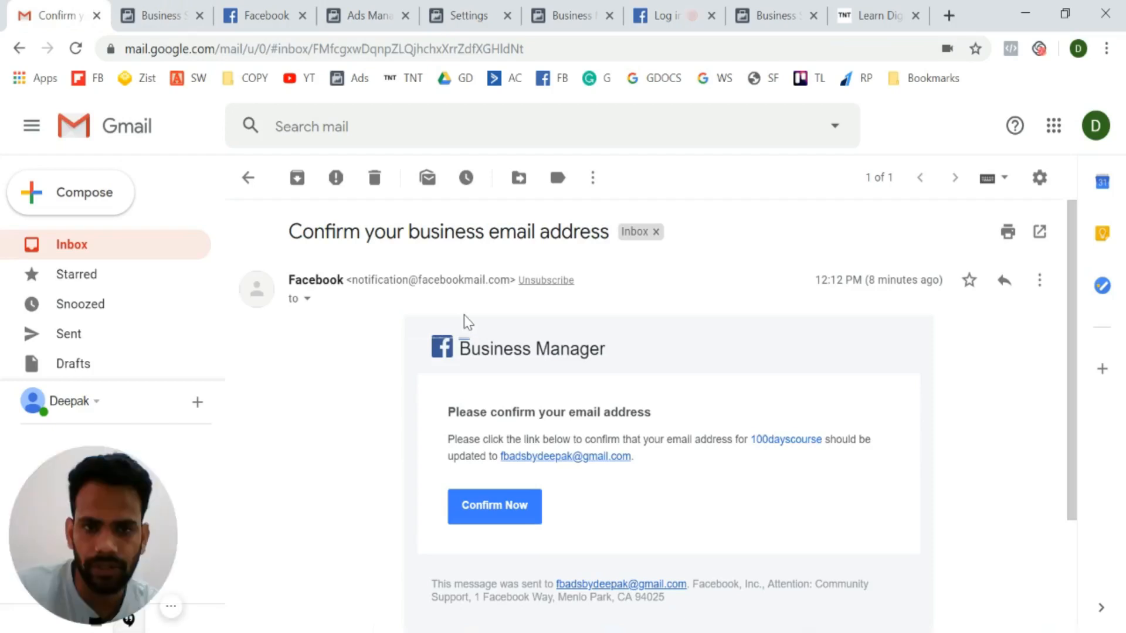
Check the confirmation e-mail's recipient and signed-in Google account, then return to Business Settings People.
left_click(307, 299)
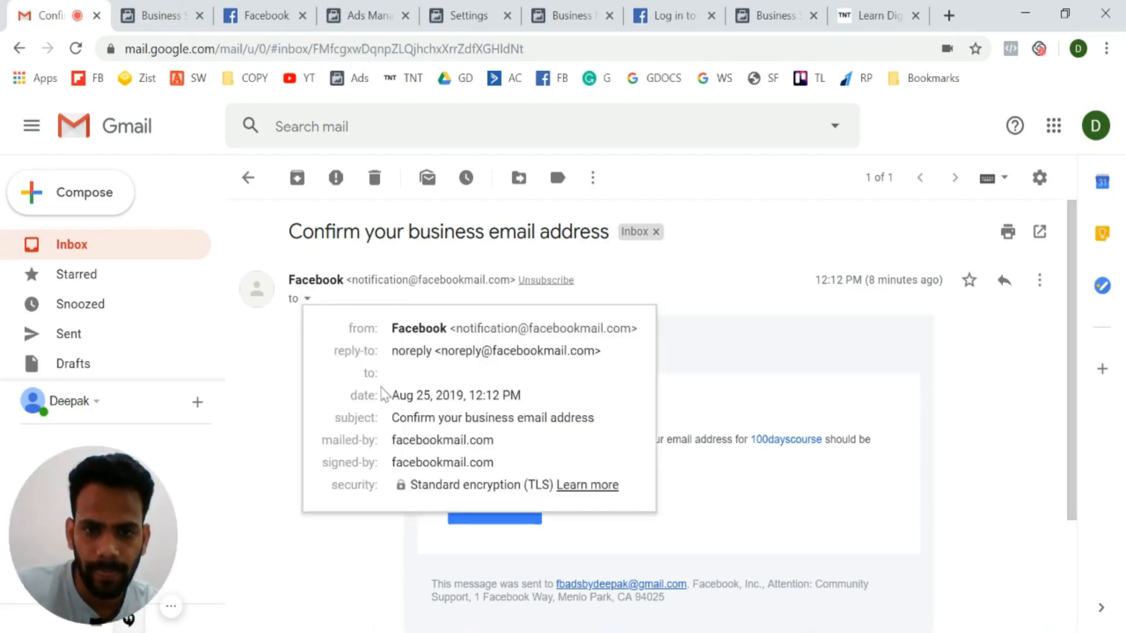
left_click(1097, 135)
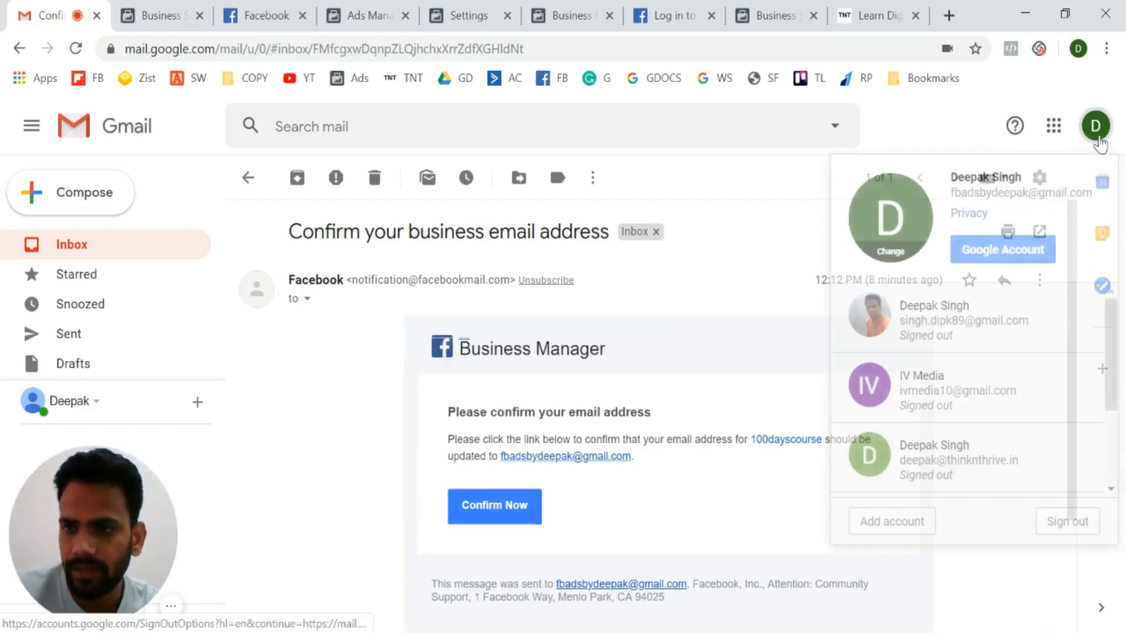
left_click(877, 15)
left_click_drag(756, 15, 655, 6)
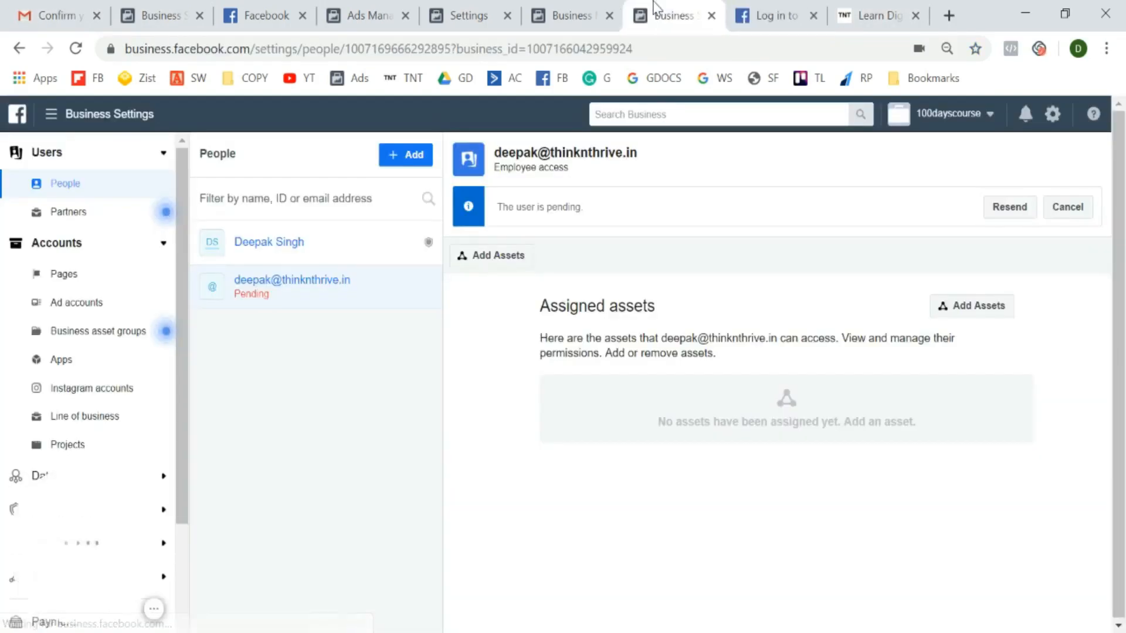
Log back in to Facebook with the account's e-mail address and password.
left_click(779, 3)
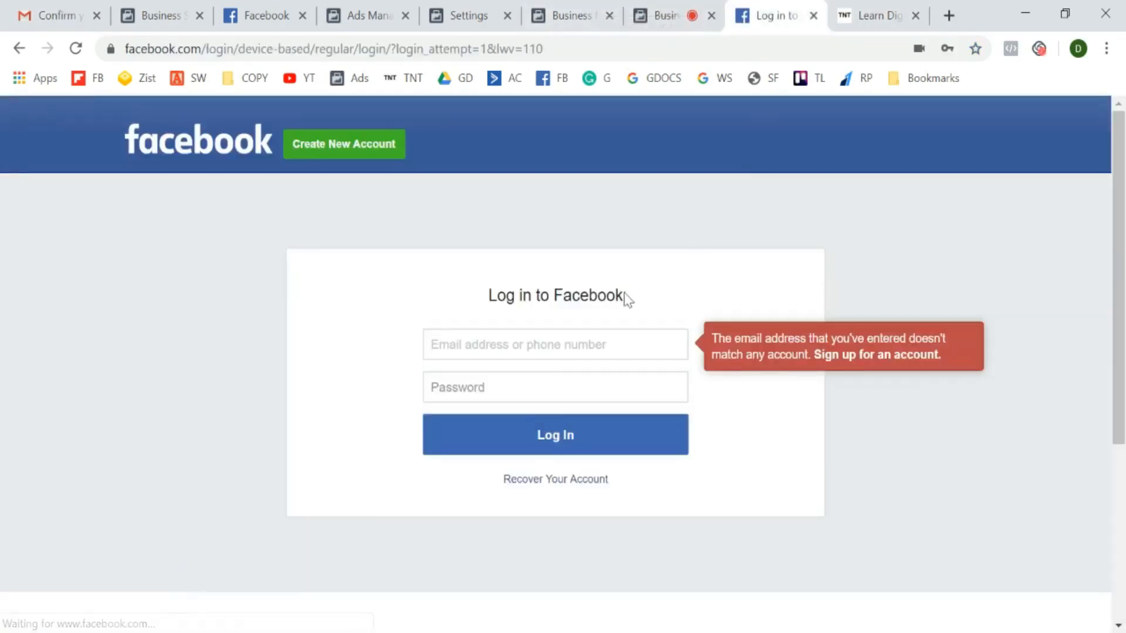
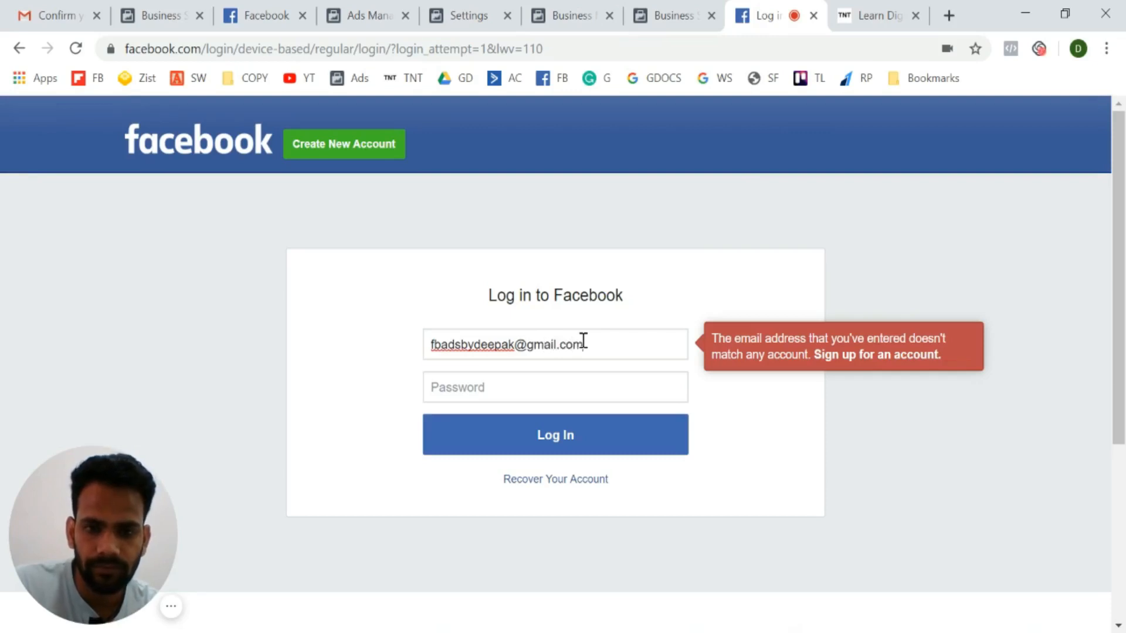
key("Tab")
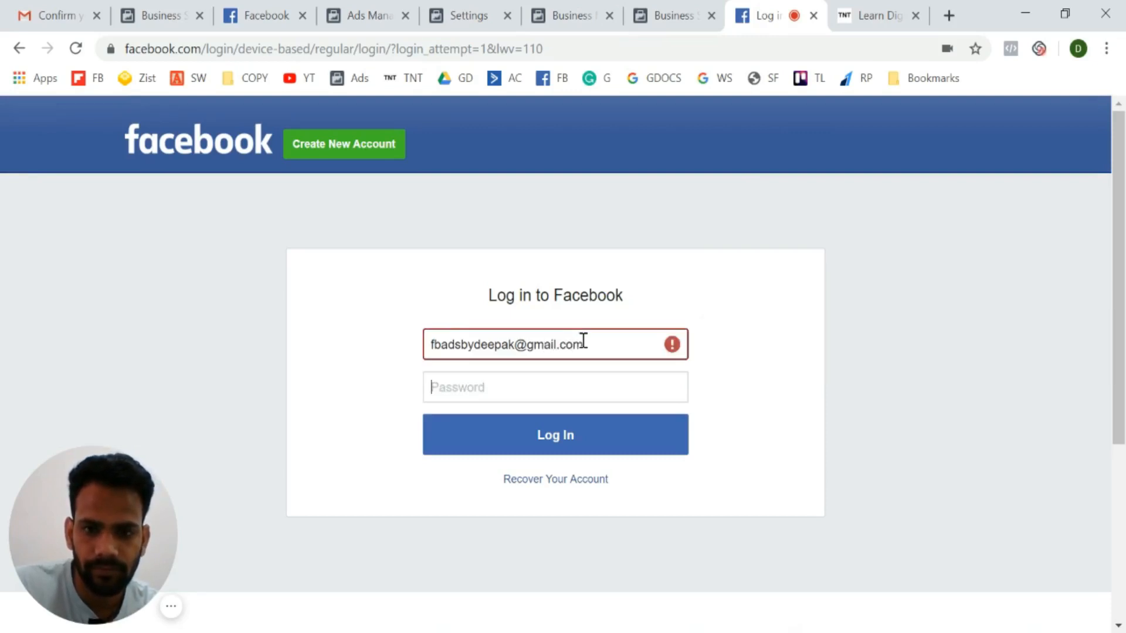
type("•")
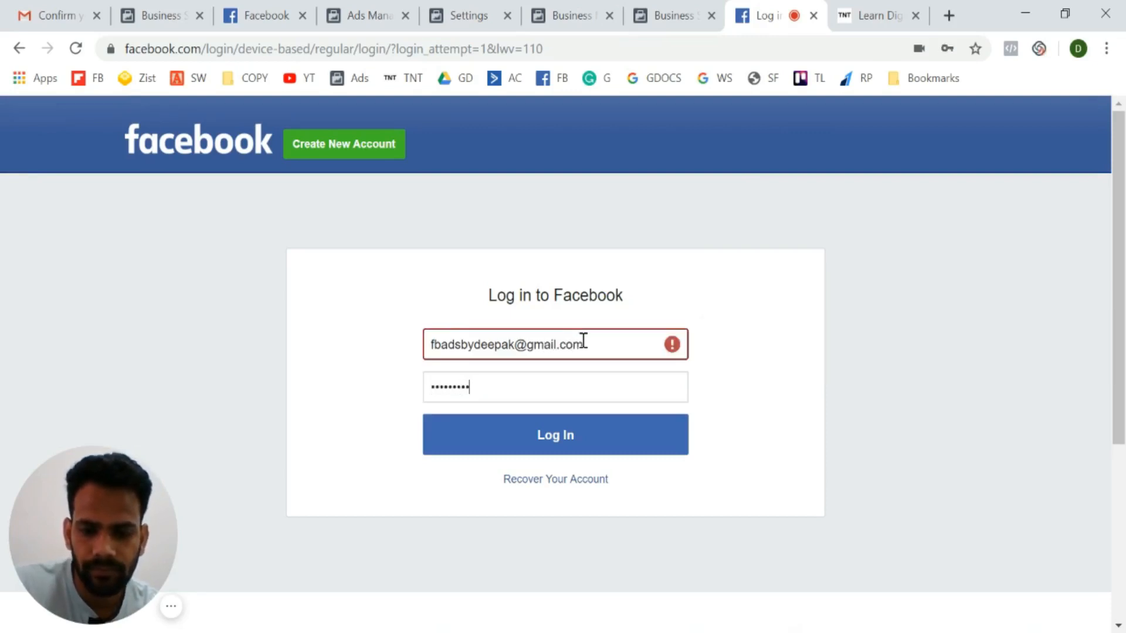
key("Return")
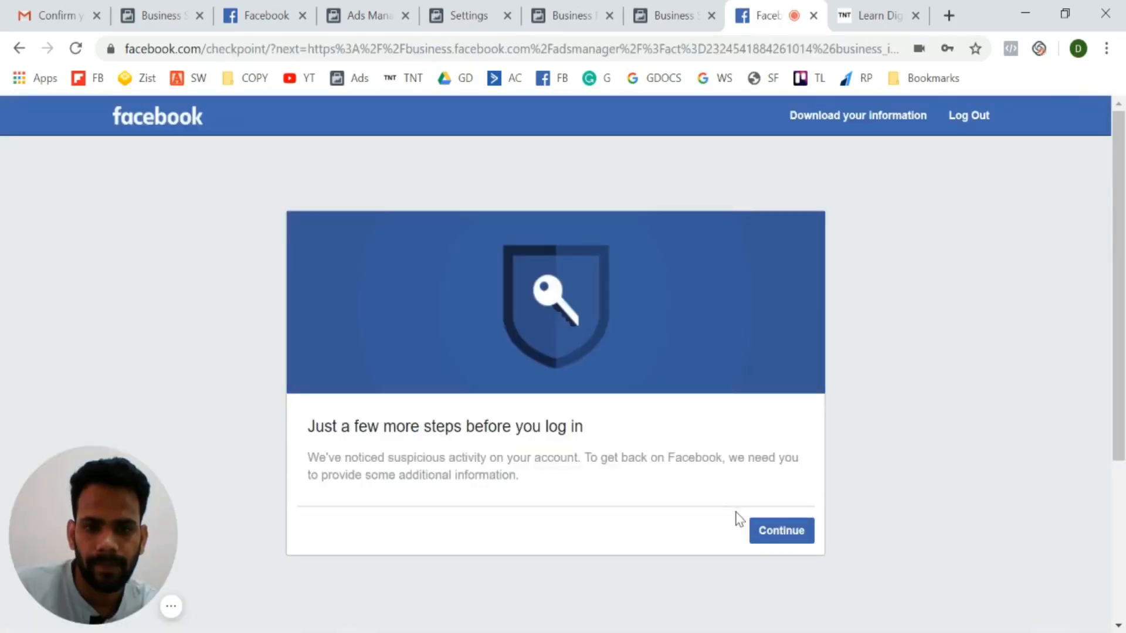
Continue past the suspicious activity notice and submit the displayed security code.
left_click(784, 538)
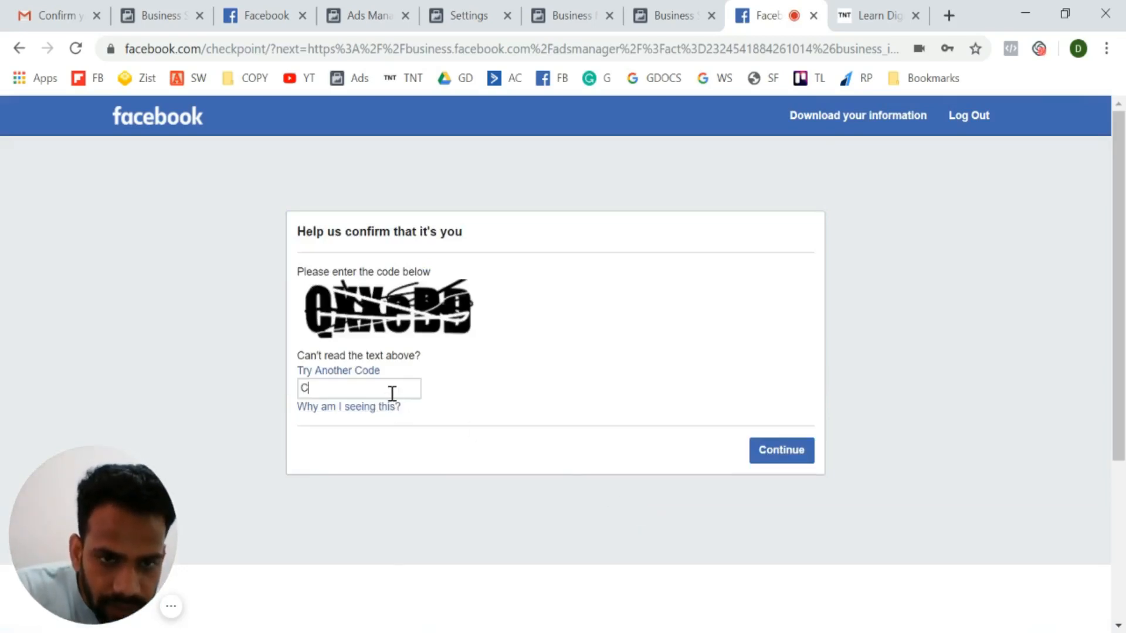
left_click(392, 393)
type("CXX")
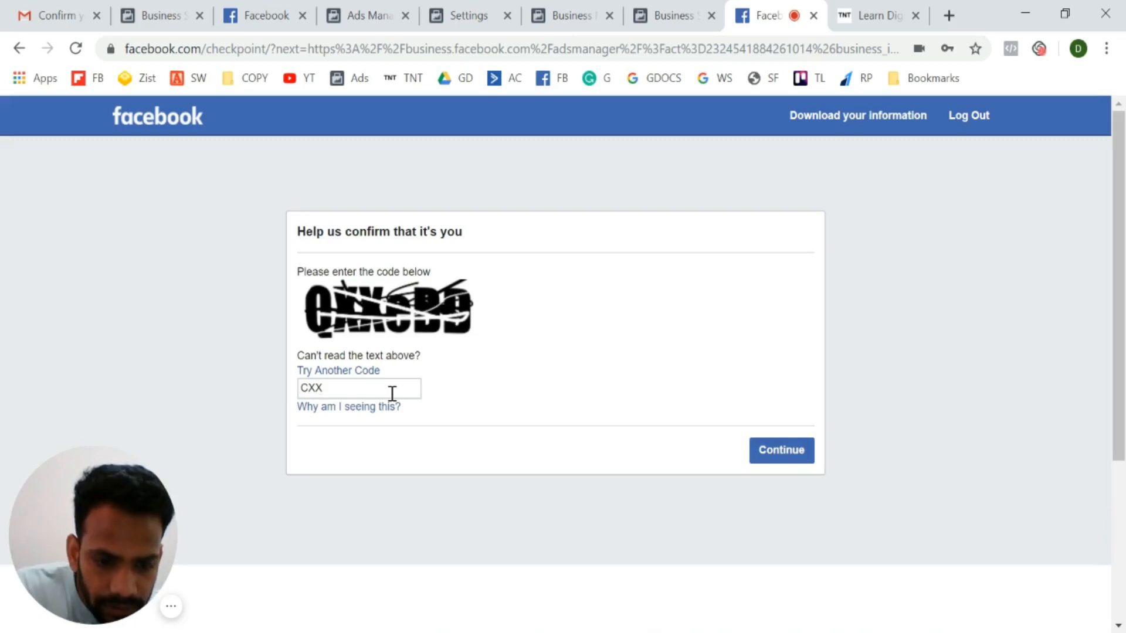
type("e")
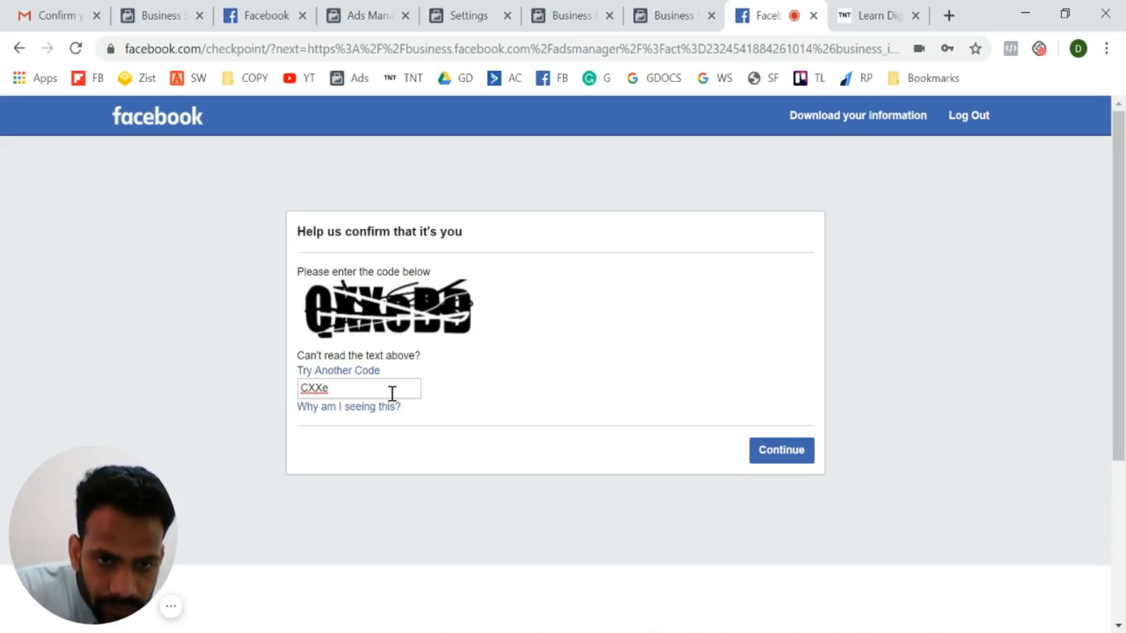
type("BD")
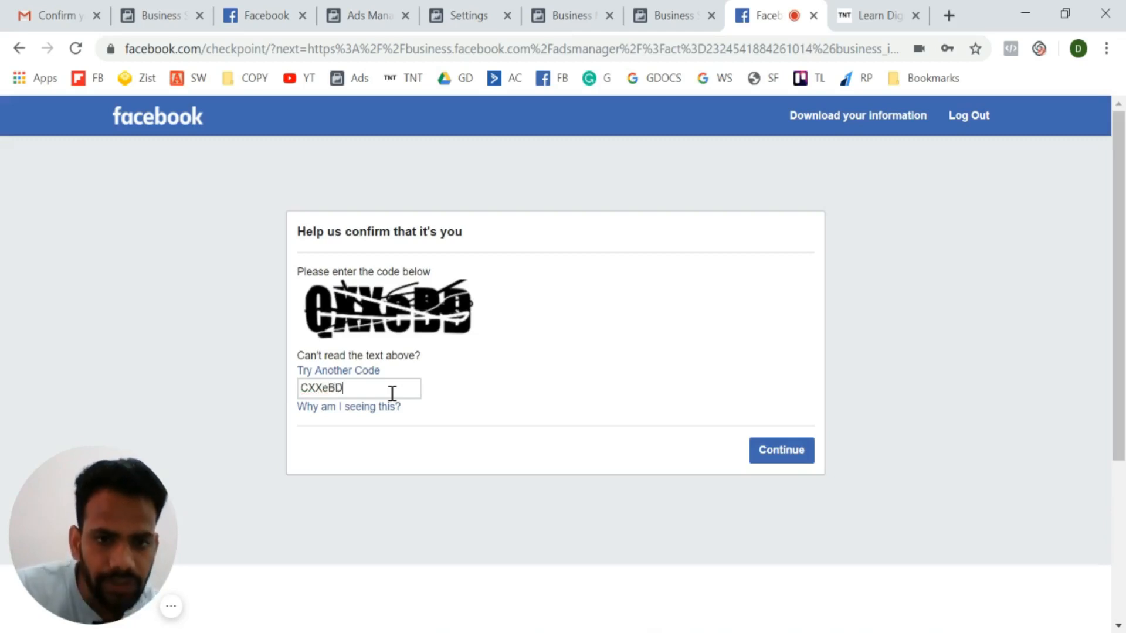
left_click(777, 462)
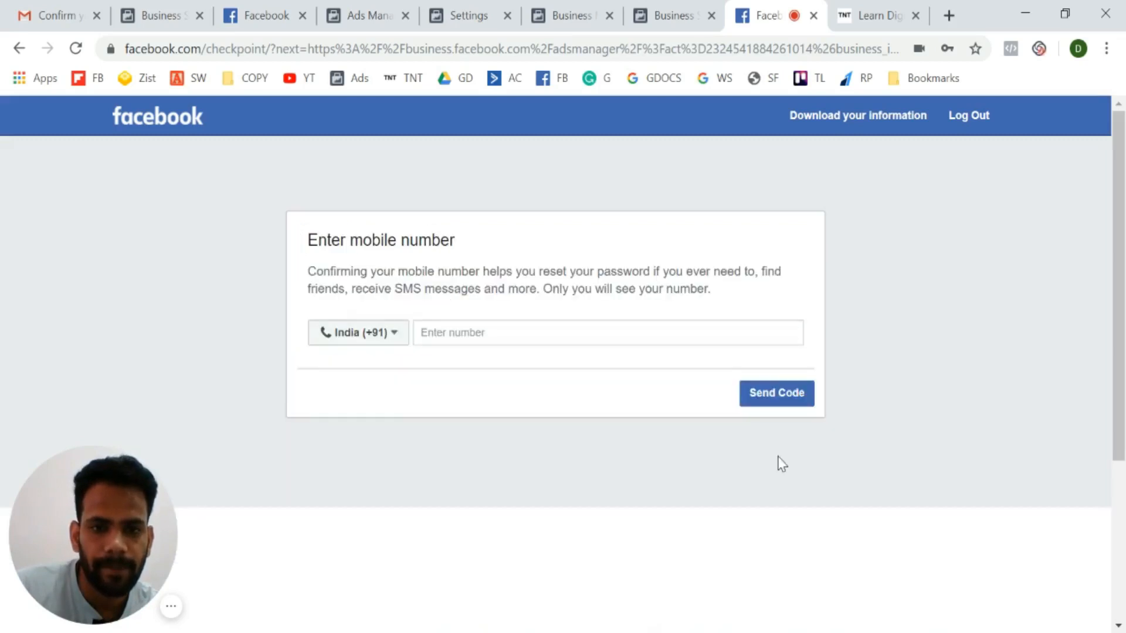
Enter the mobile number copied from the Think N Thrive website and send the login code.
left_click(516, 331)
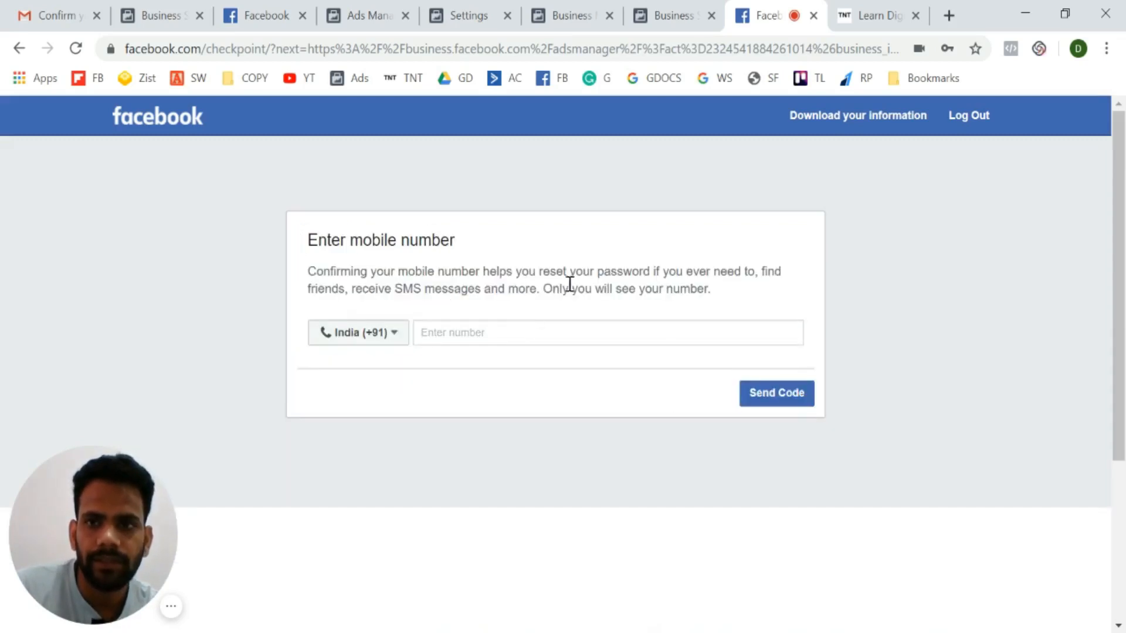
left_click(871, 3)
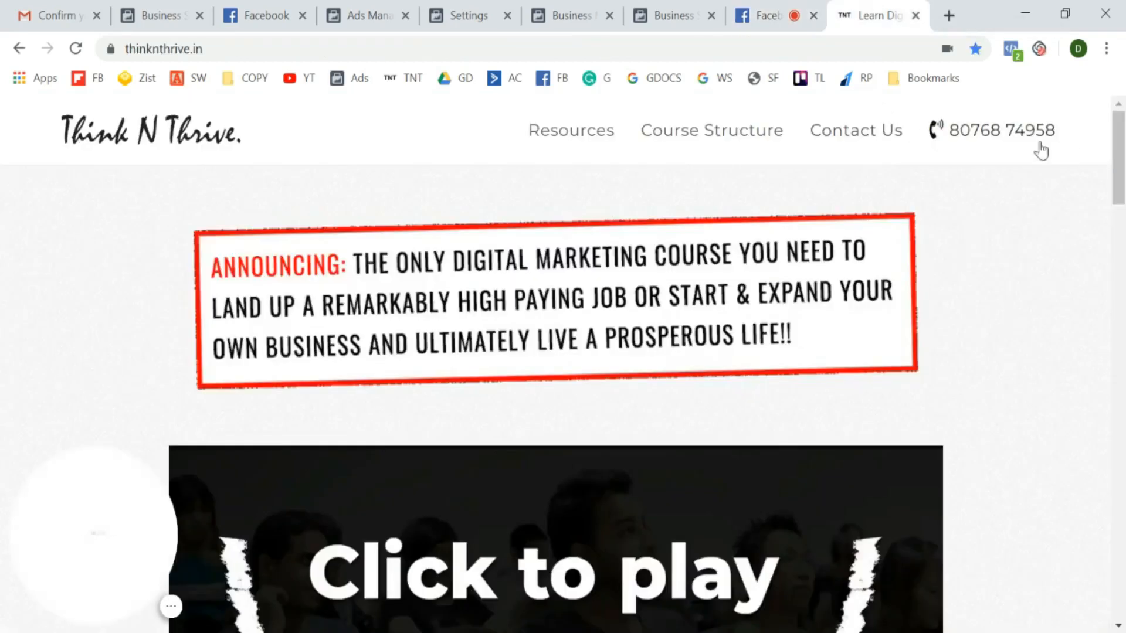
left_click_drag(1077, 142, 1043, 132)
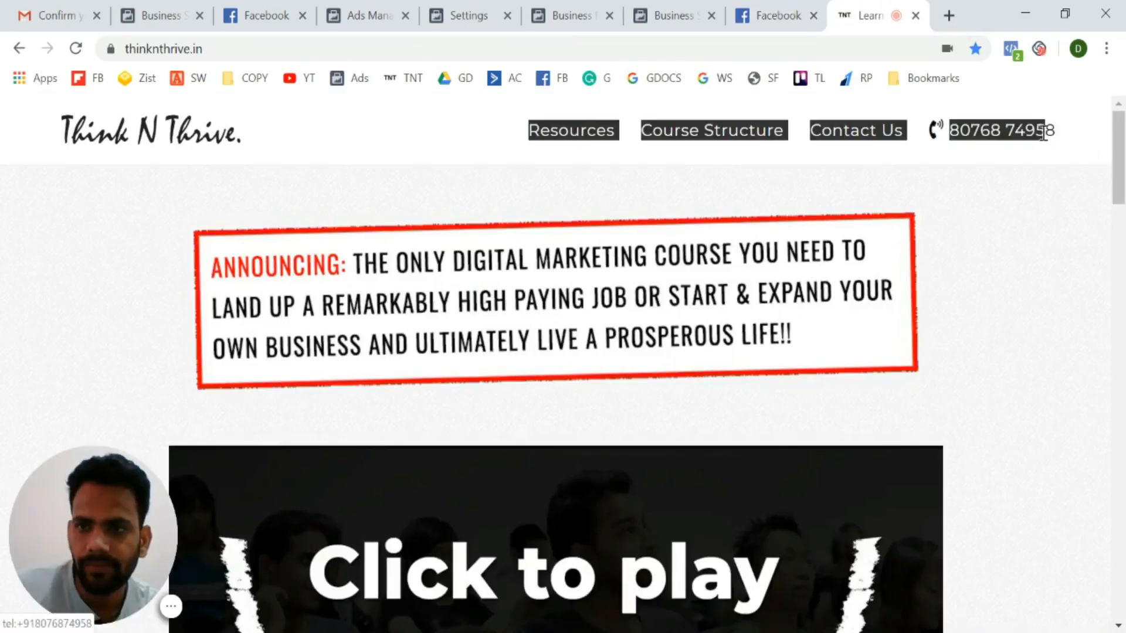
left_click(673, 15)
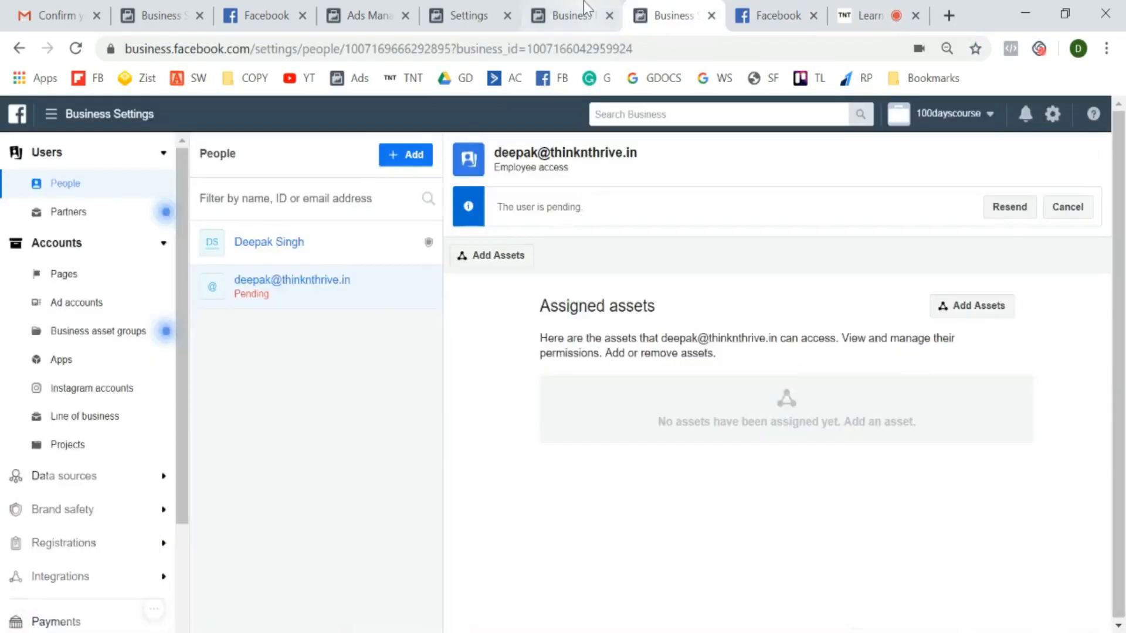
left_click(583, 1)
left_click(773, 15)
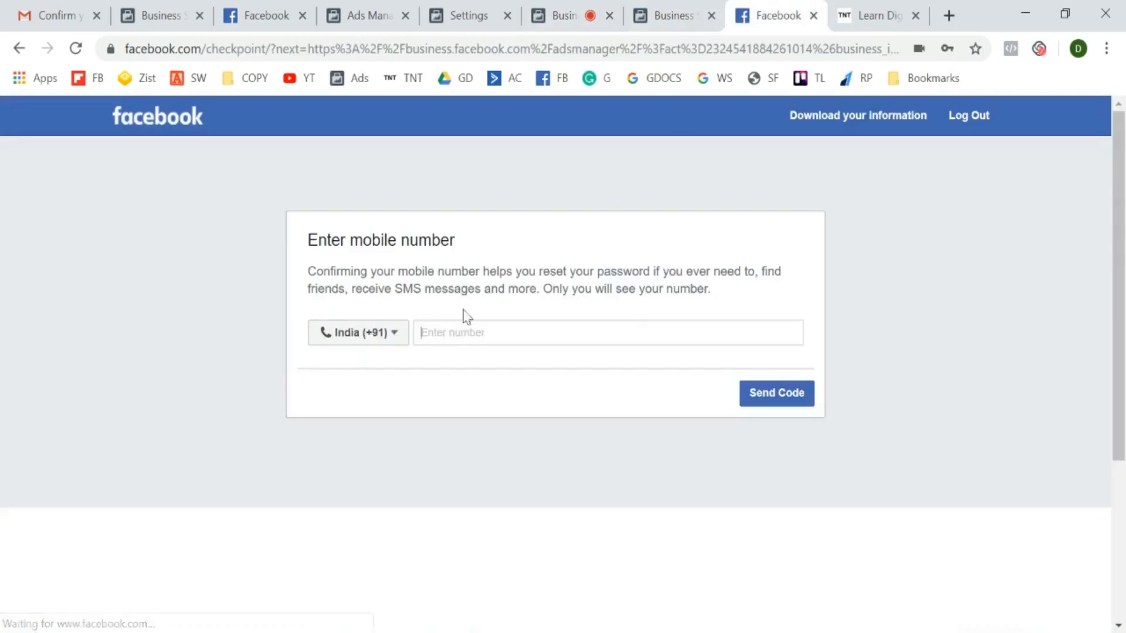
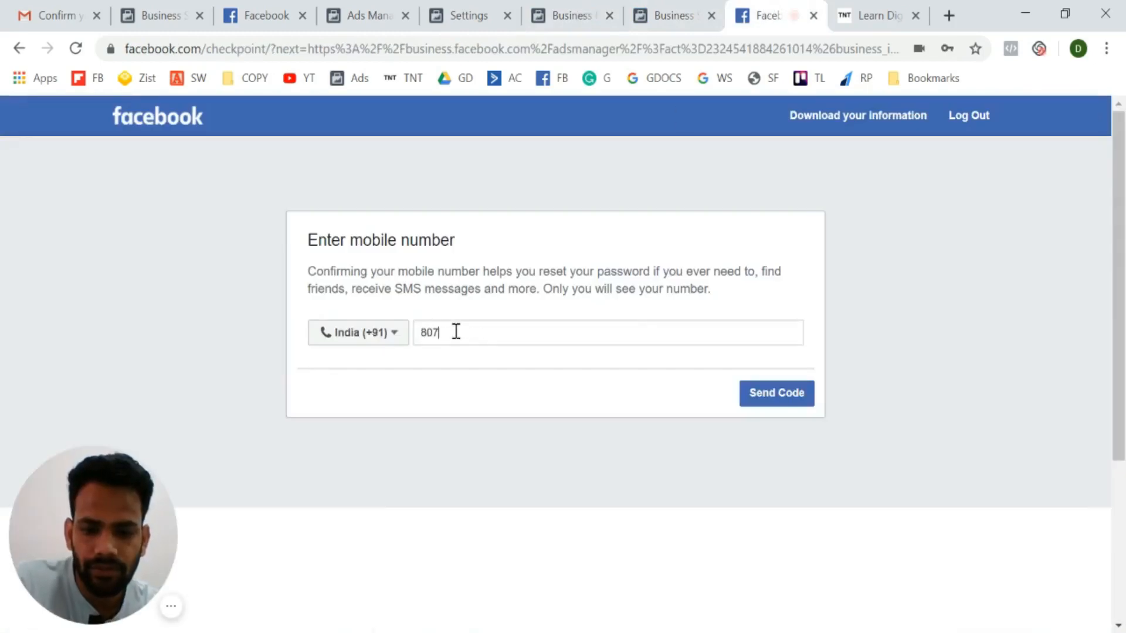
left_click(872, 8)
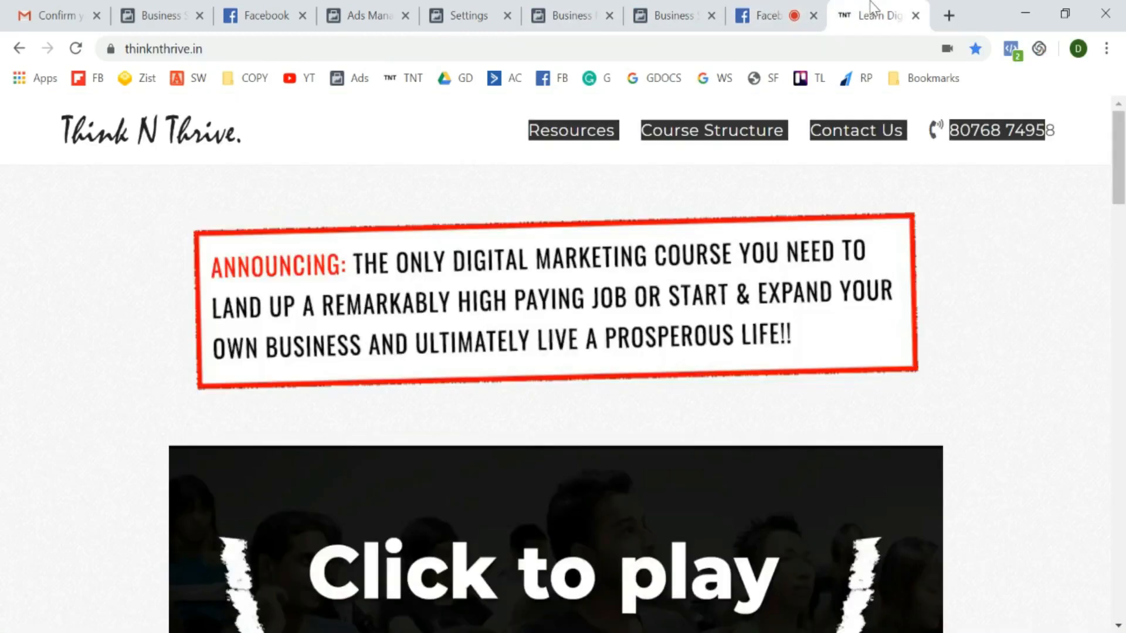
left_click(782, 9)
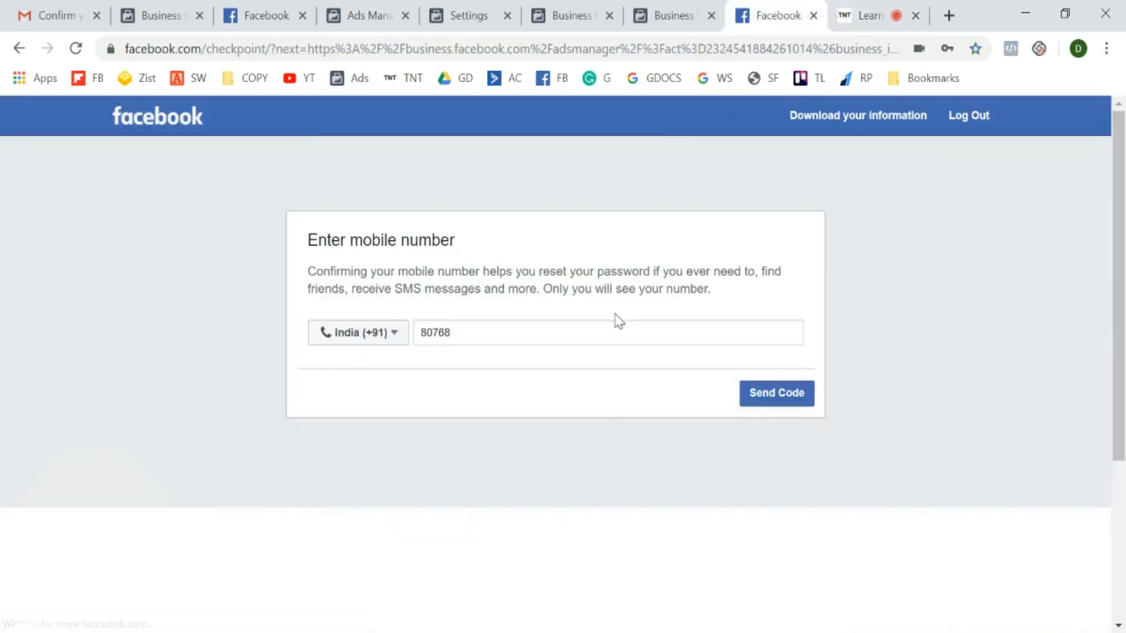
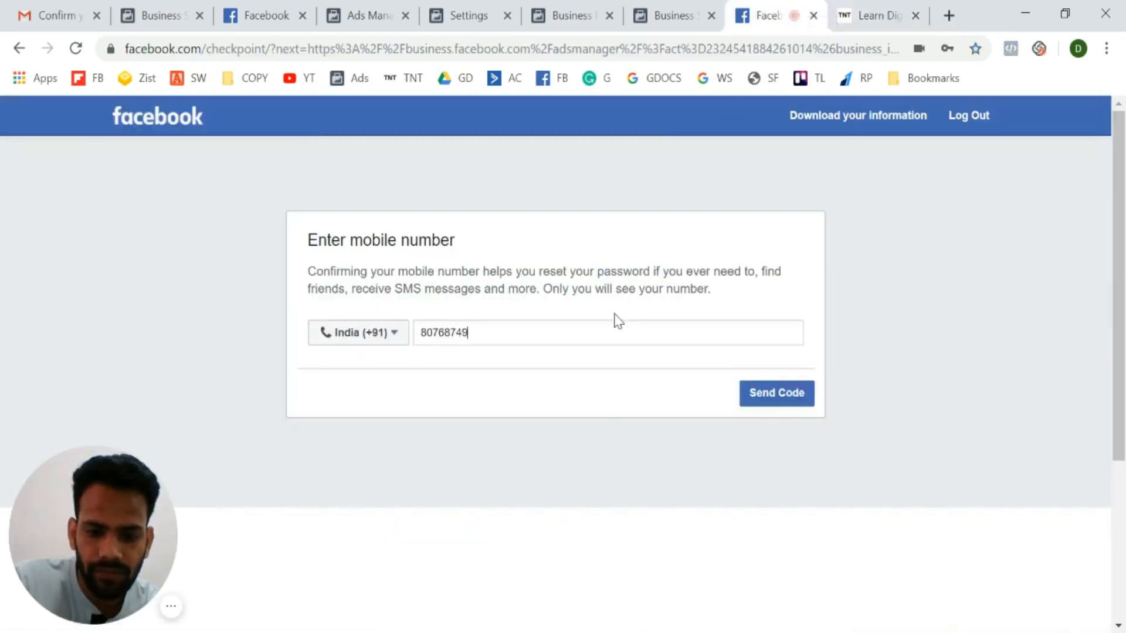
left_click(776, 394)
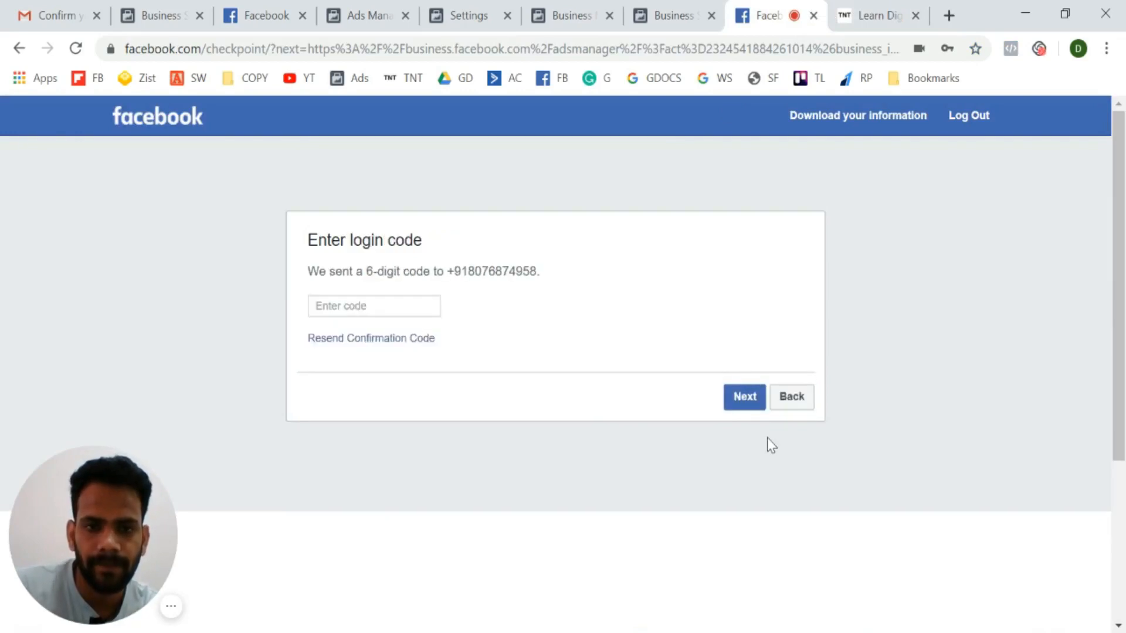
Enter the texted login code, submit it, and acknowledge the account-unlocked message.
left_click(397, 313)
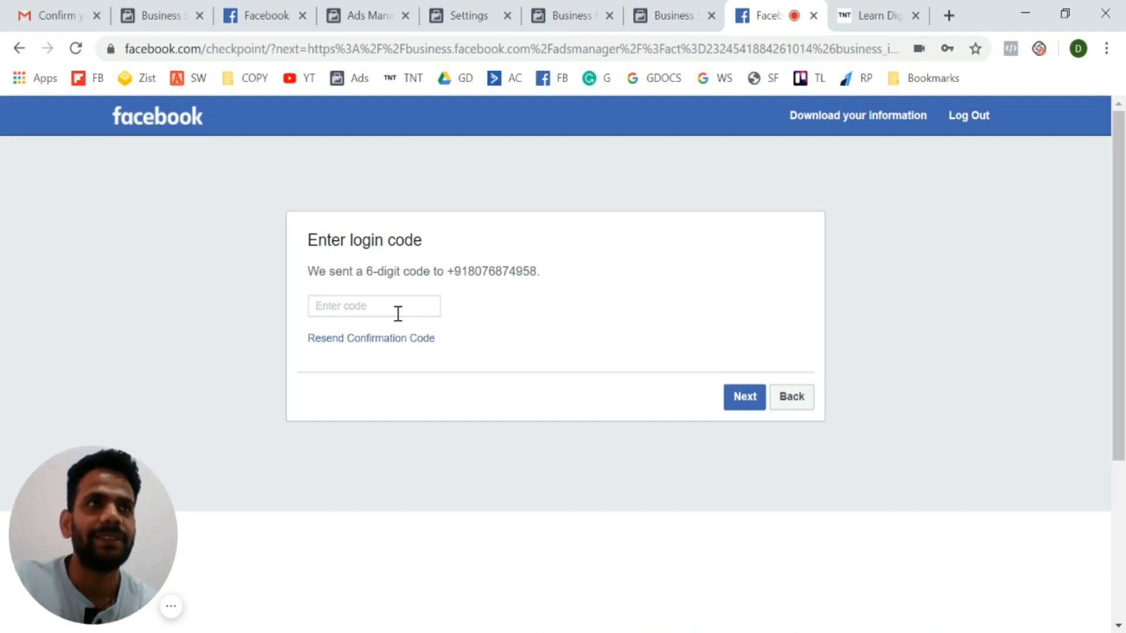
left_click(398, 313)
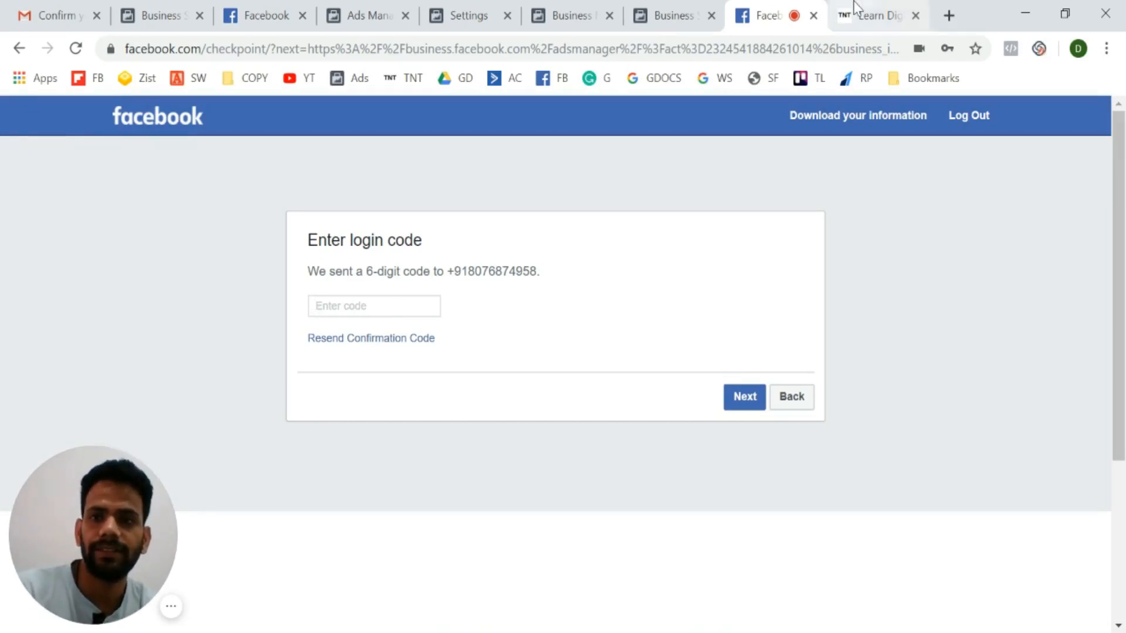
left_click(855, 9)
left_click(765, 1)
left_click(387, 310)
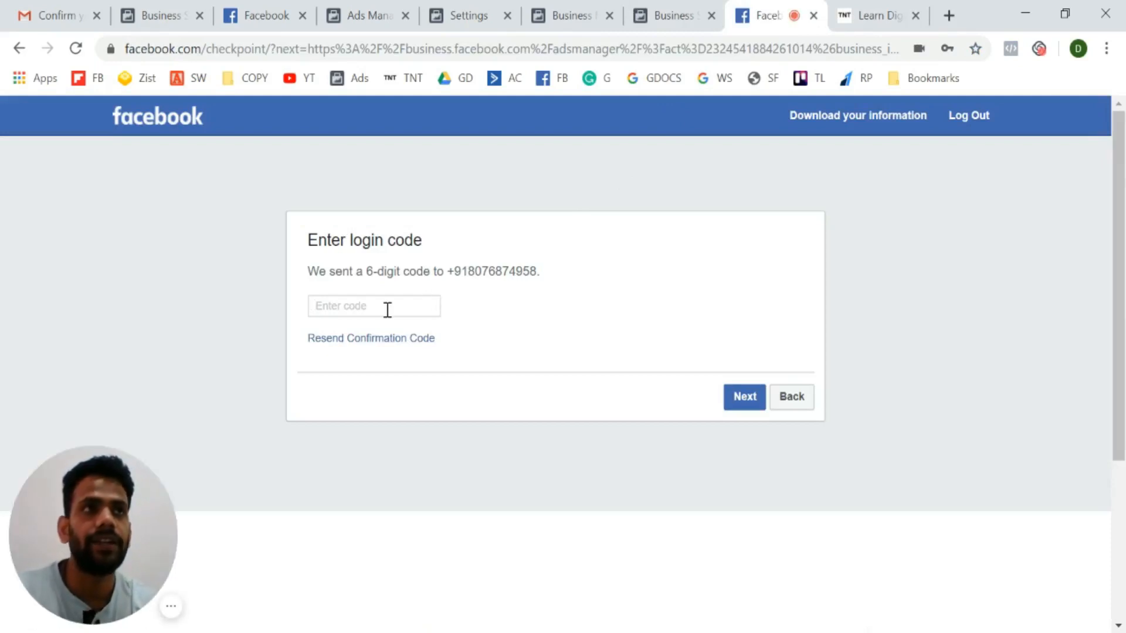
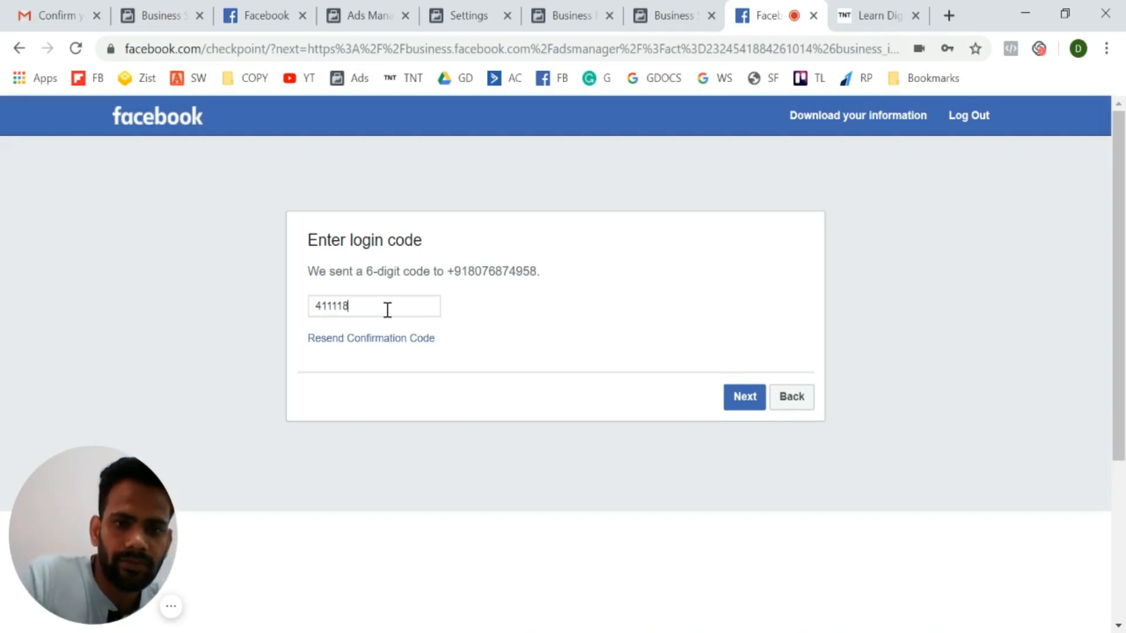
left_click(754, 410)
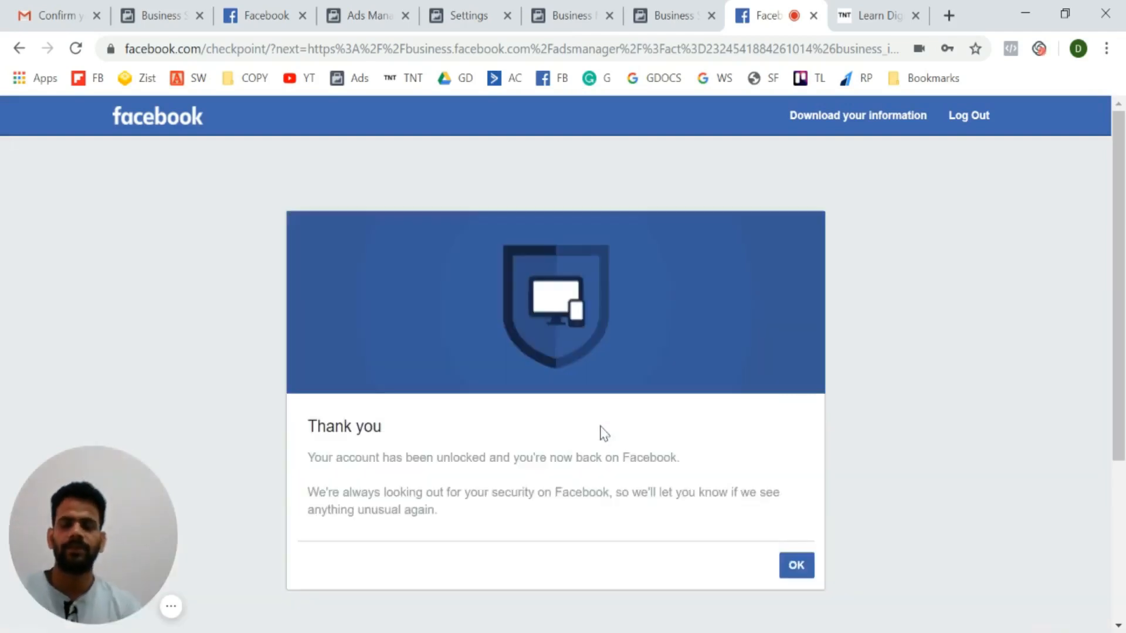
scroll(604, 434, "down", 2)
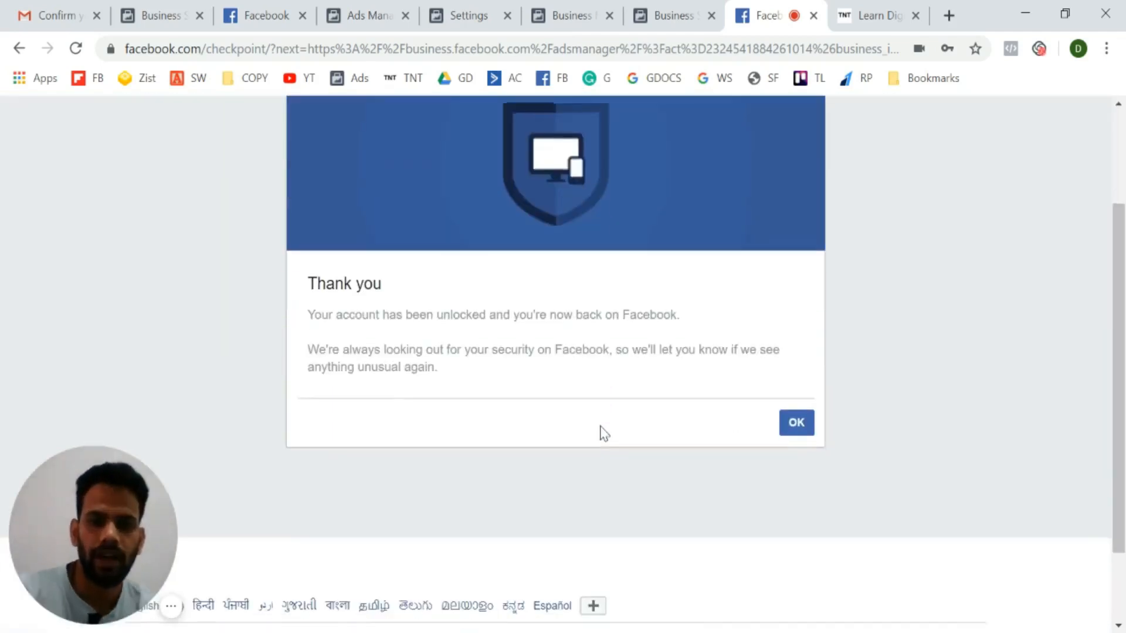
left_click(789, 433)
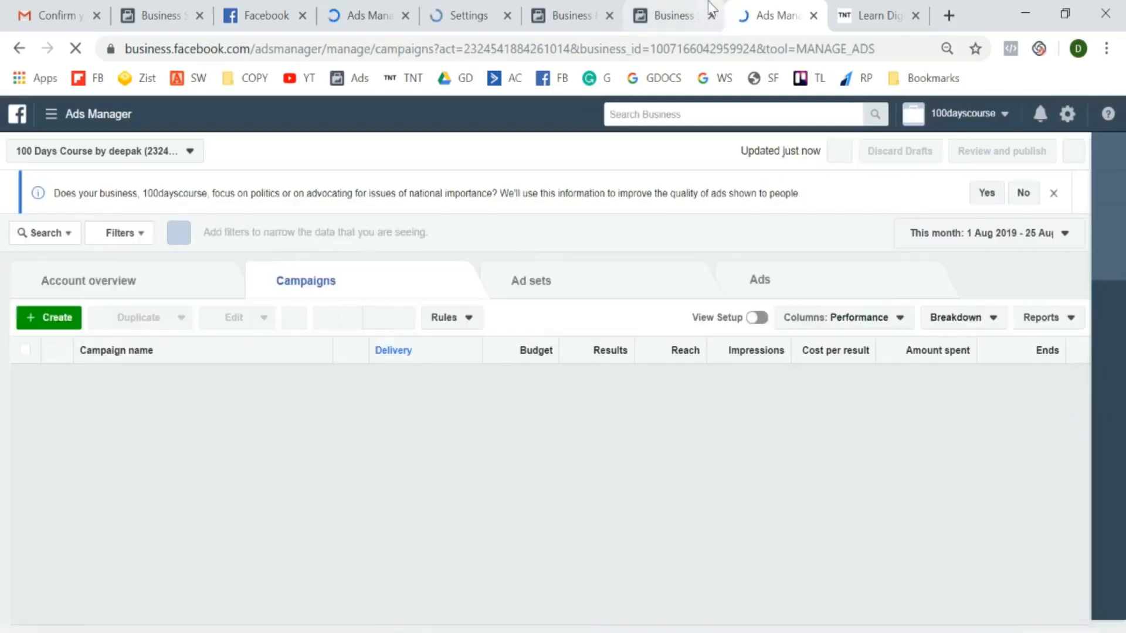
Reload the Business Manager home, close the extra Ads Manager tab, and open the 100 Days Course ad account.
left_click(674, 15)
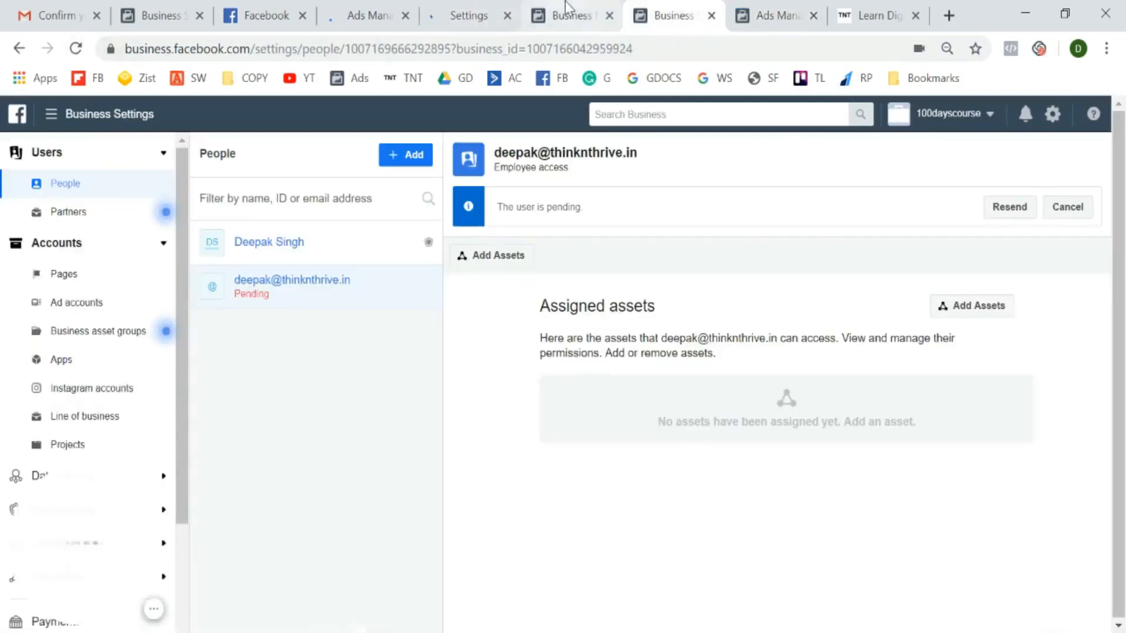
left_click(564, 6)
left_click(76, 49)
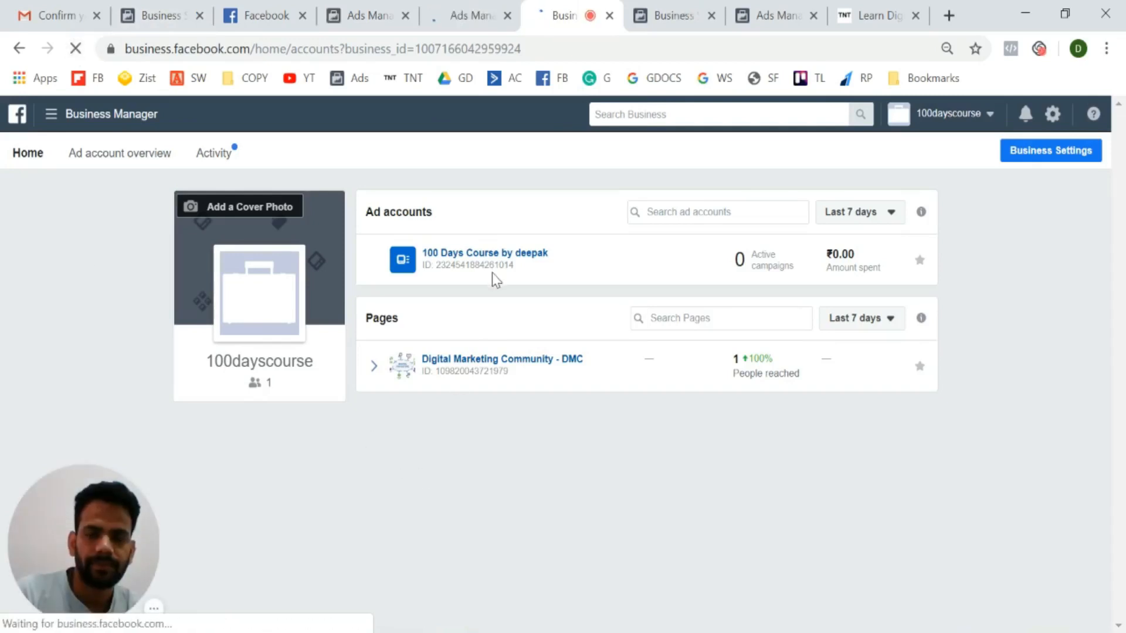
left_click(405, 15)
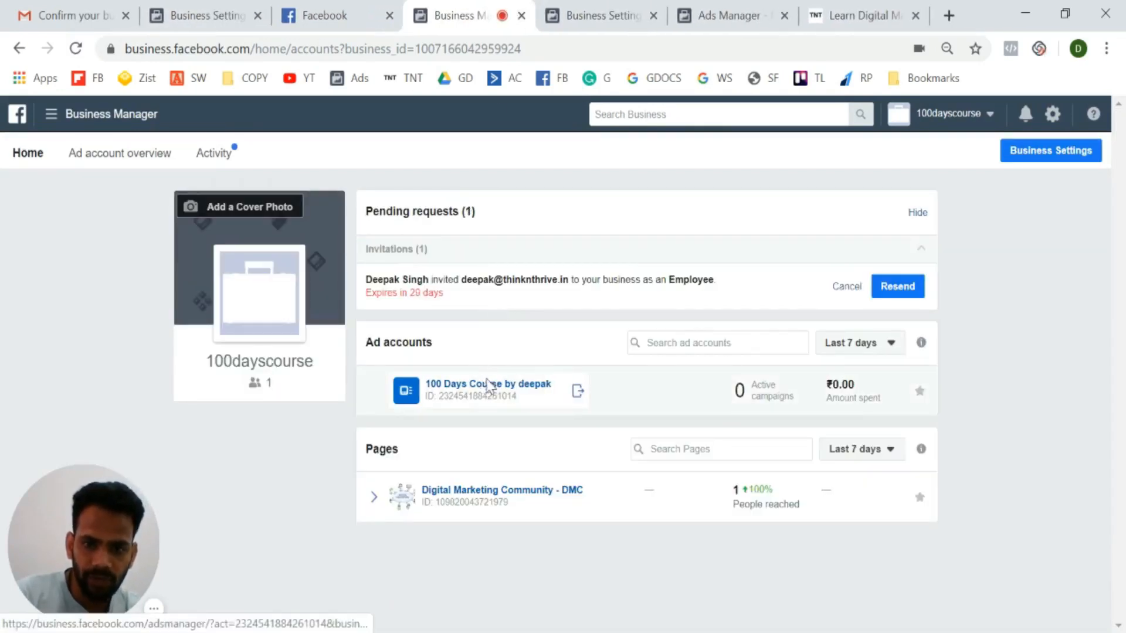
left_click(487, 387)
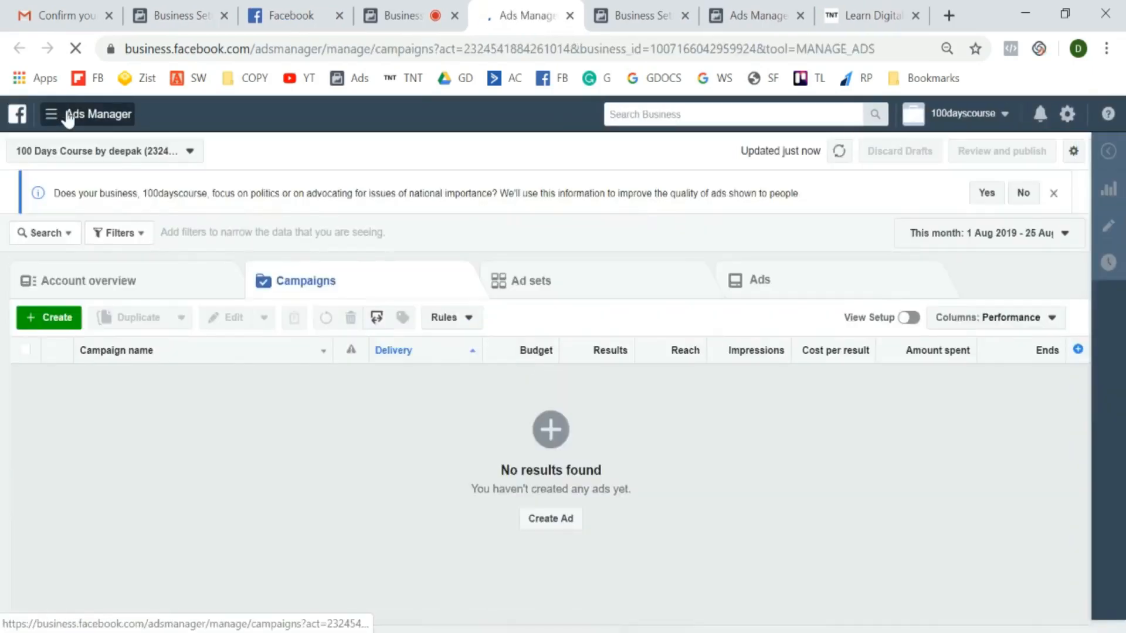
Go to the ad account's Billing payment settings and start adding a payment method.
left_click(51, 117)
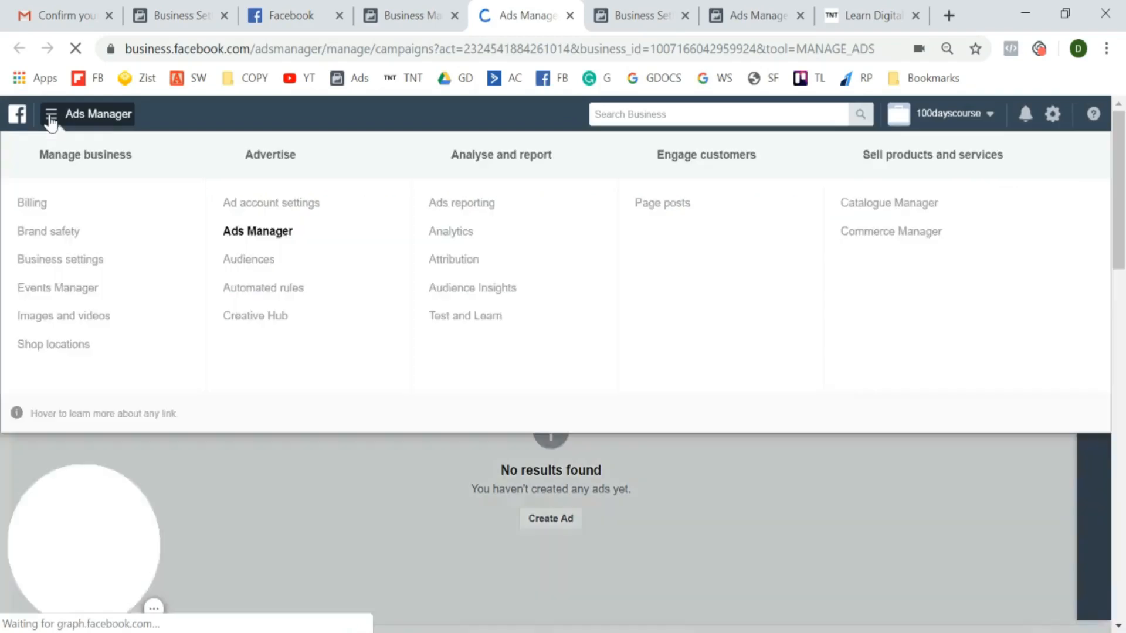
left_click(34, 205)
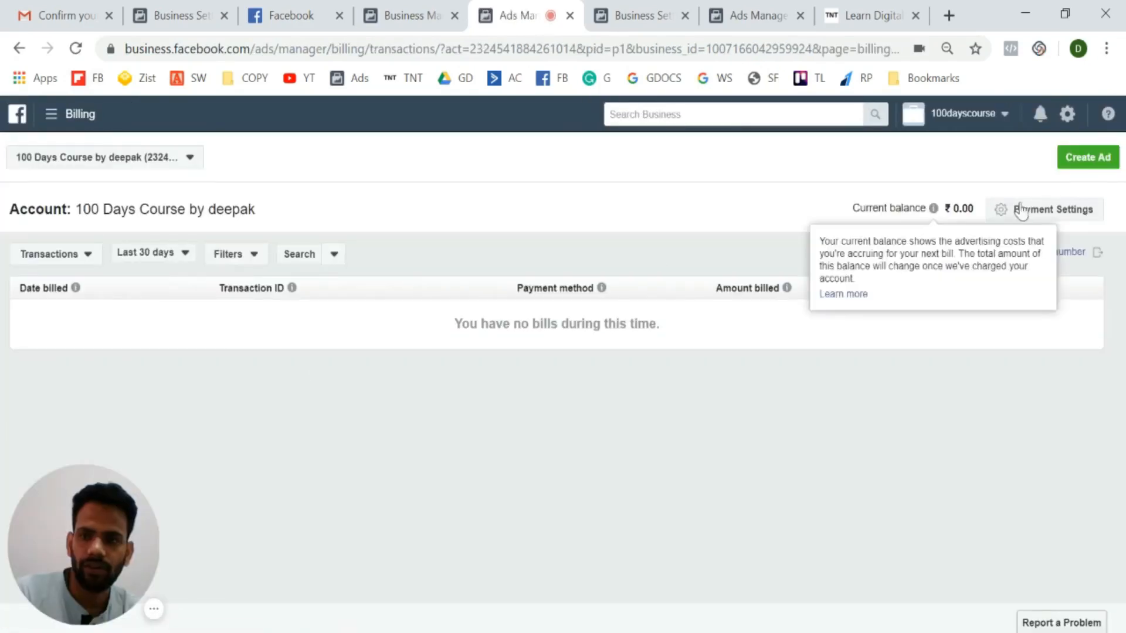
left_click(1059, 225)
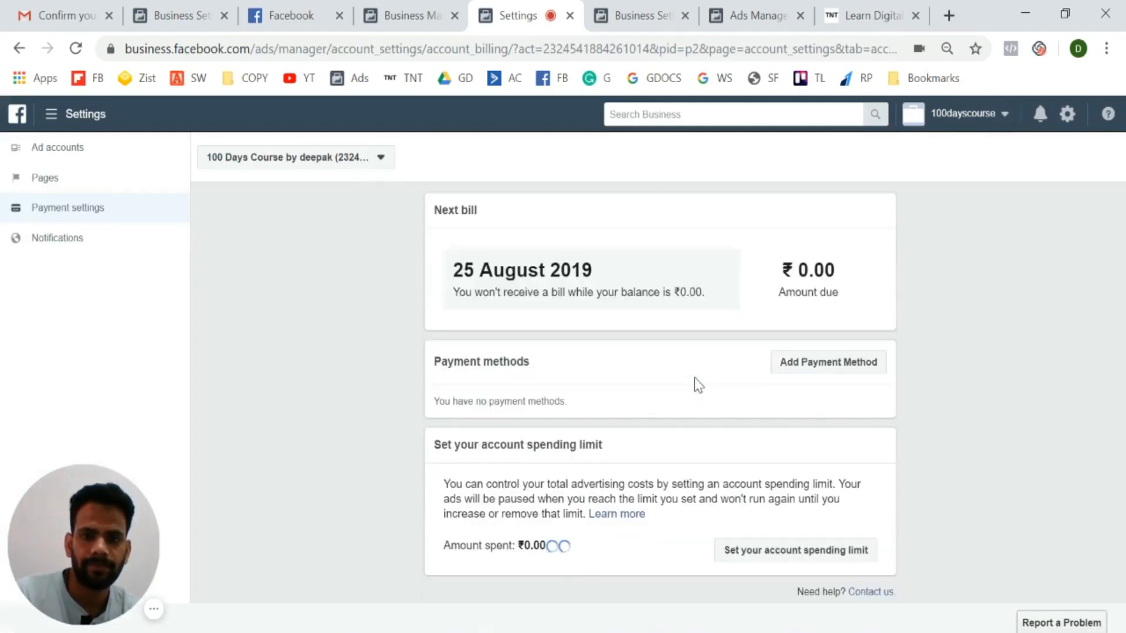
left_click(812, 368)
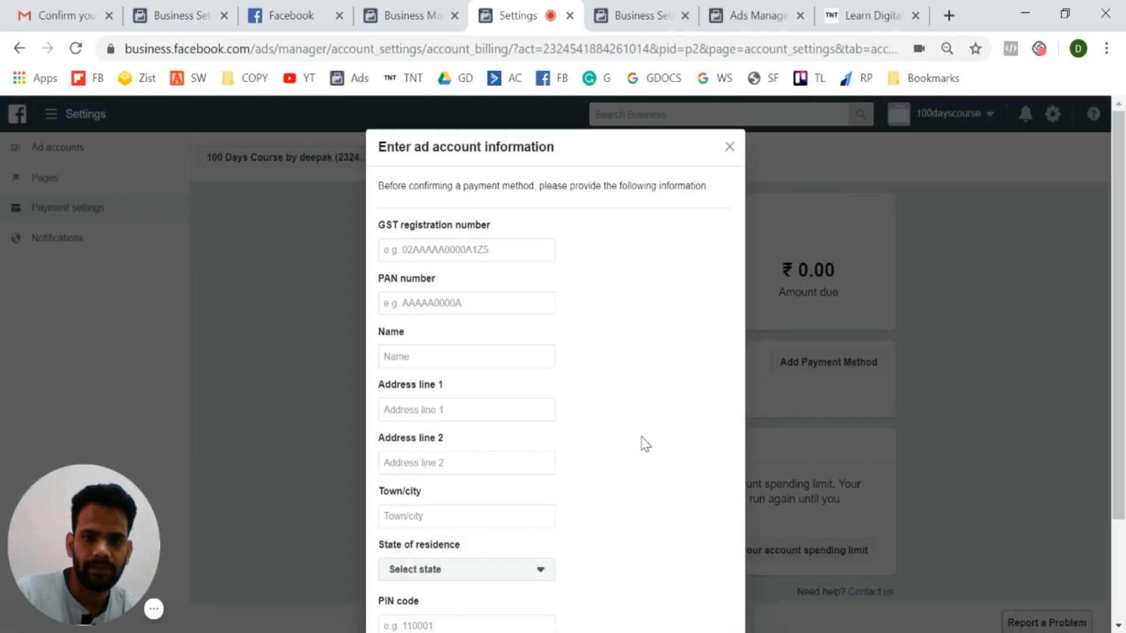
Choose Delhi as state of residence, continue, and close the card form unfilled.
scroll(645, 444, "down", 3)
left_click(519, 446)
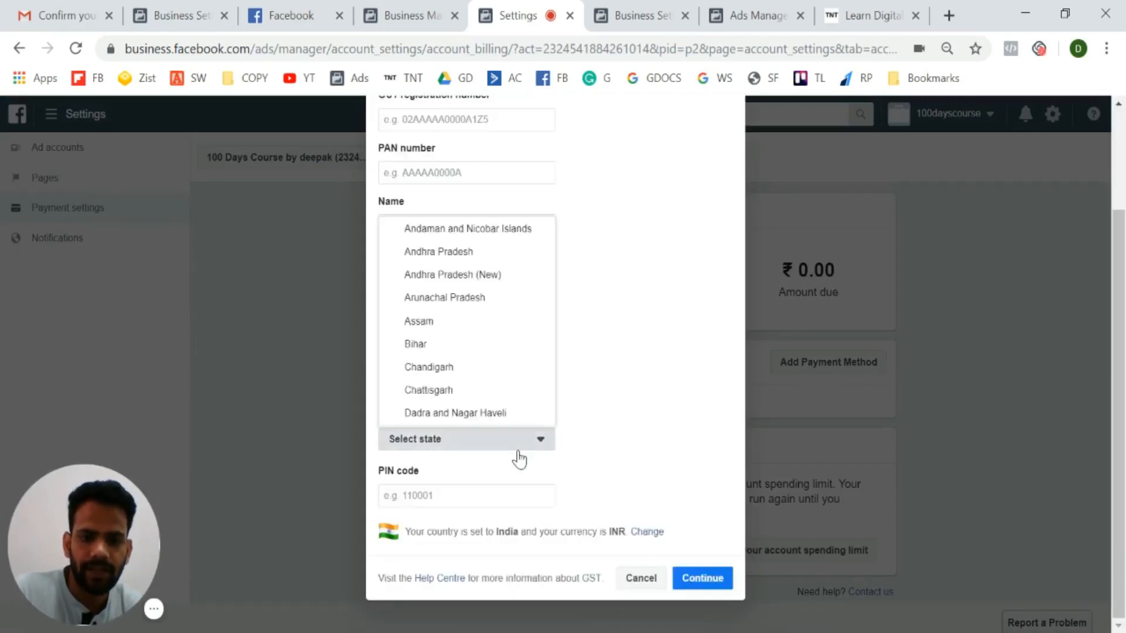
scroll(447, 377, "down", 3)
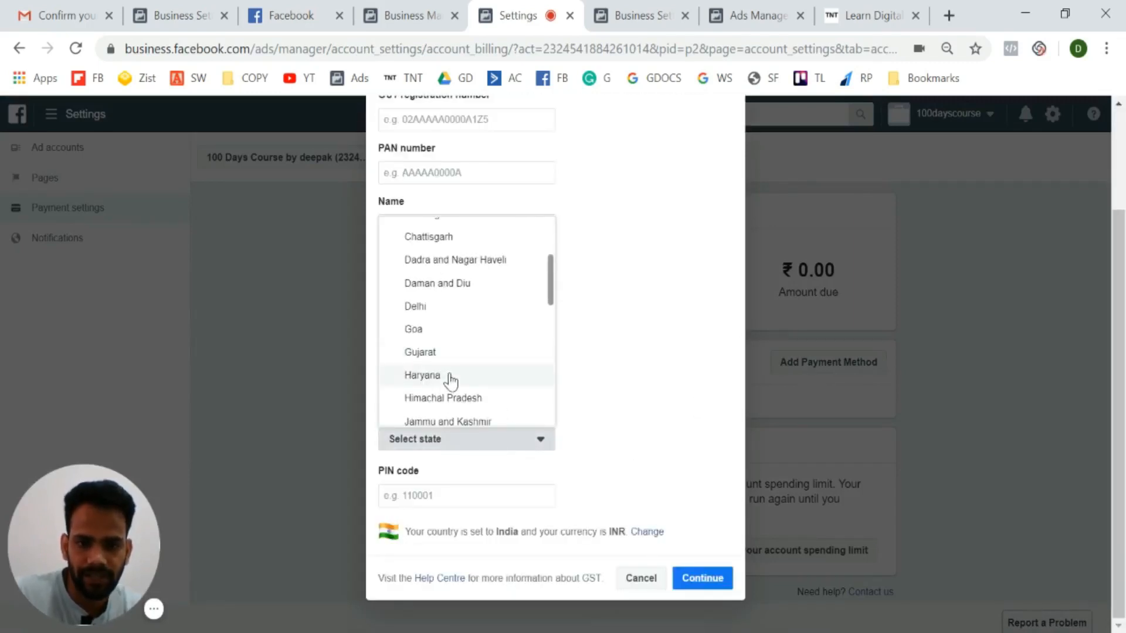
left_click(429, 317)
left_click(711, 578)
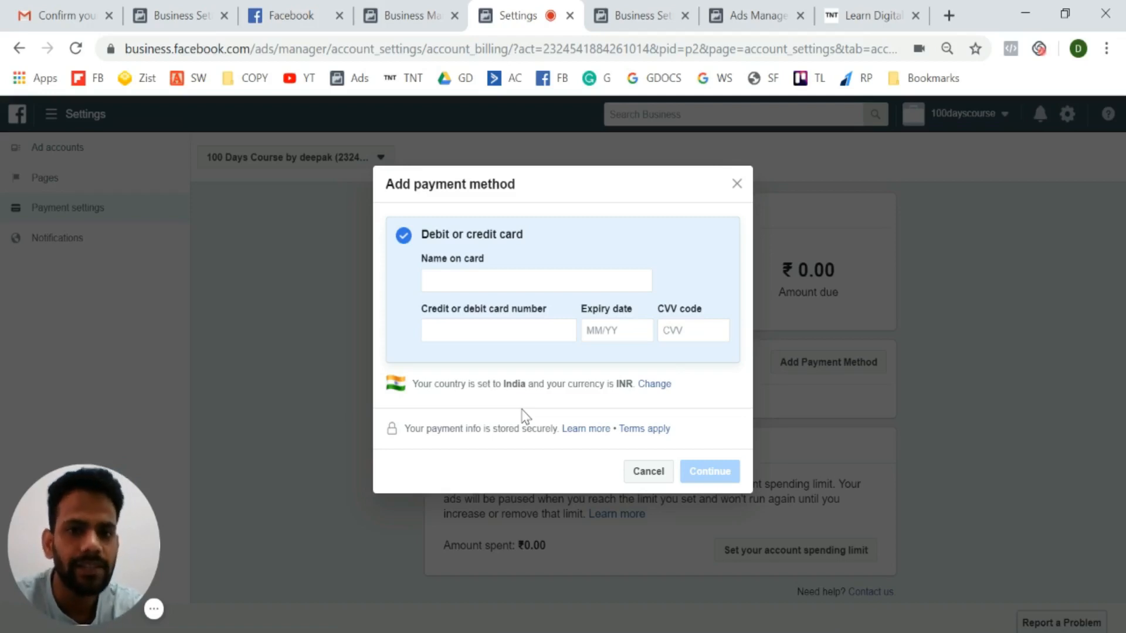
left_click(738, 186)
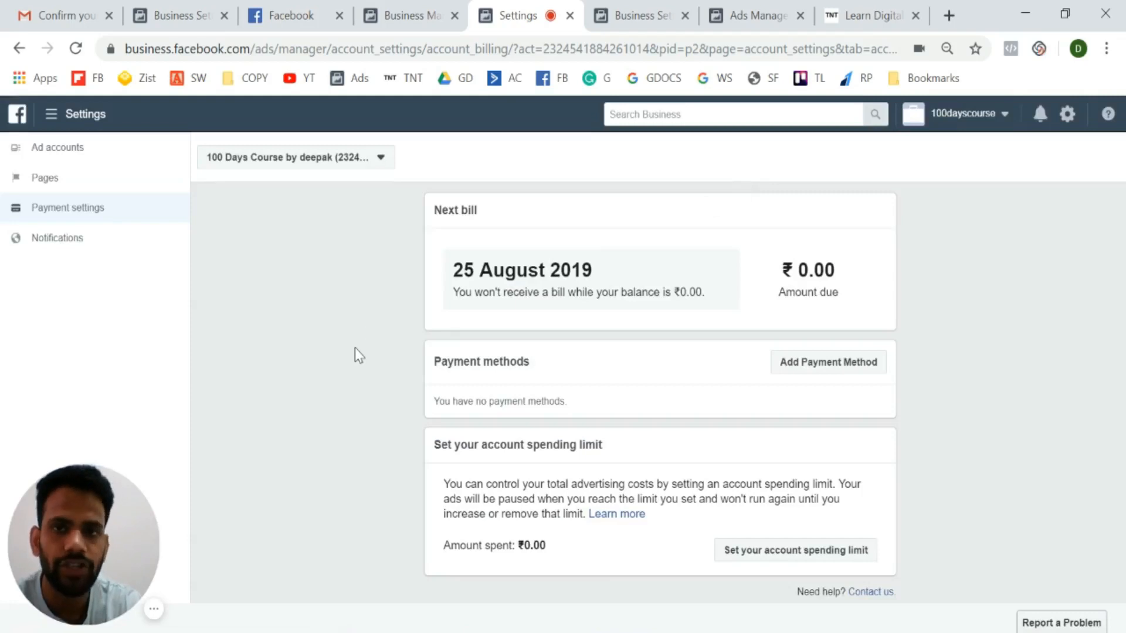
left_click(642, 15)
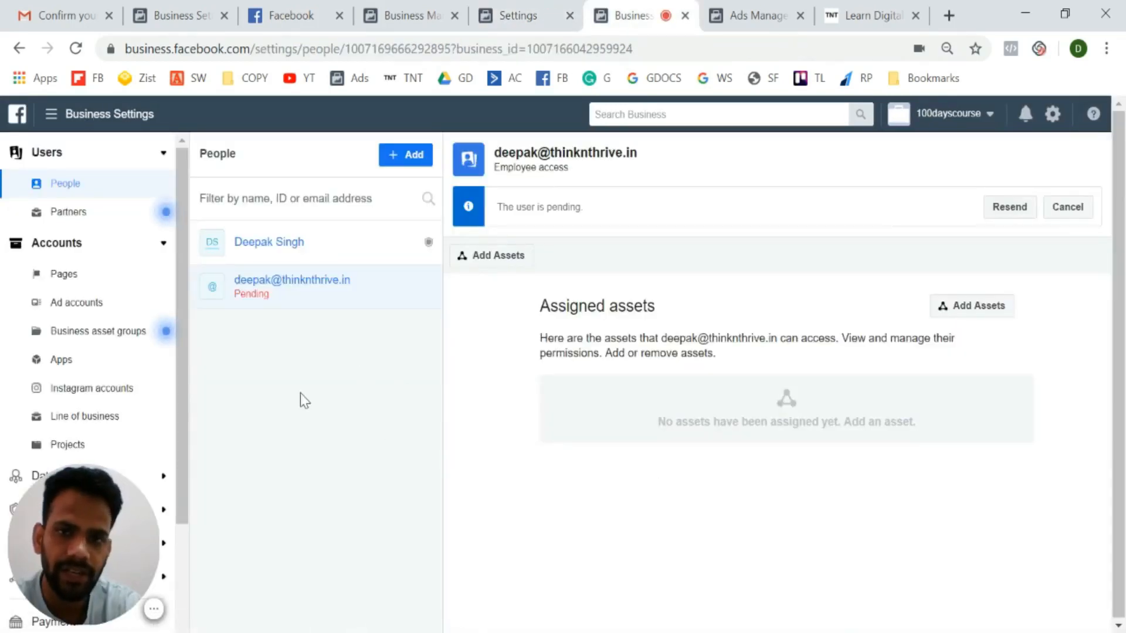
Open the business's Payments settings, refresh the stale page, and start adding a payment method.
scroll(109, 387, "down", 3)
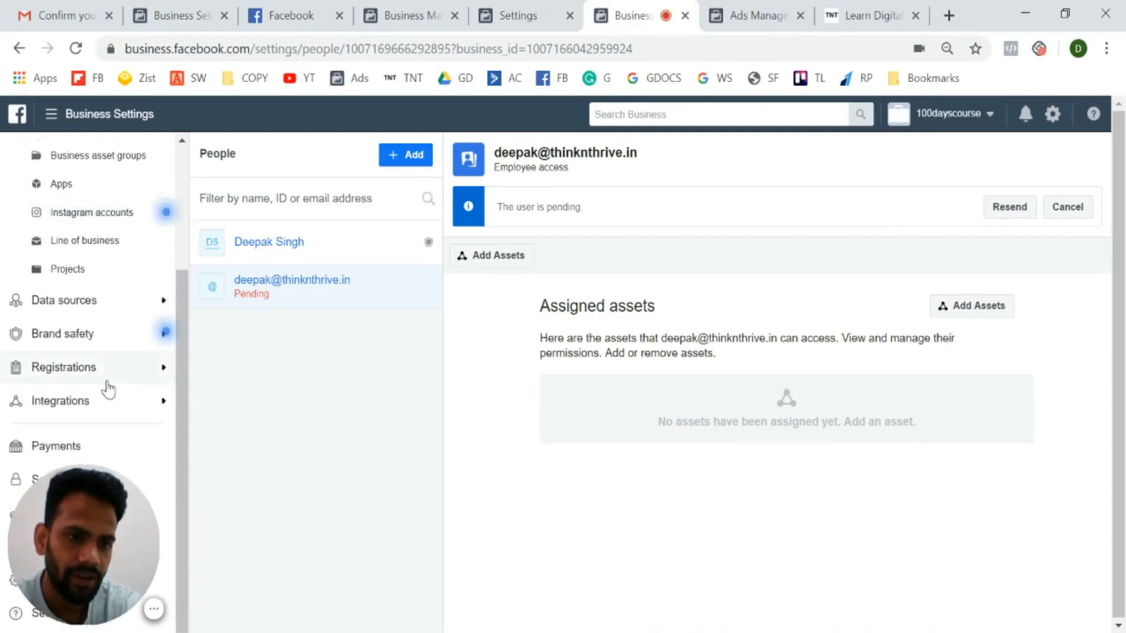
left_click(85, 441)
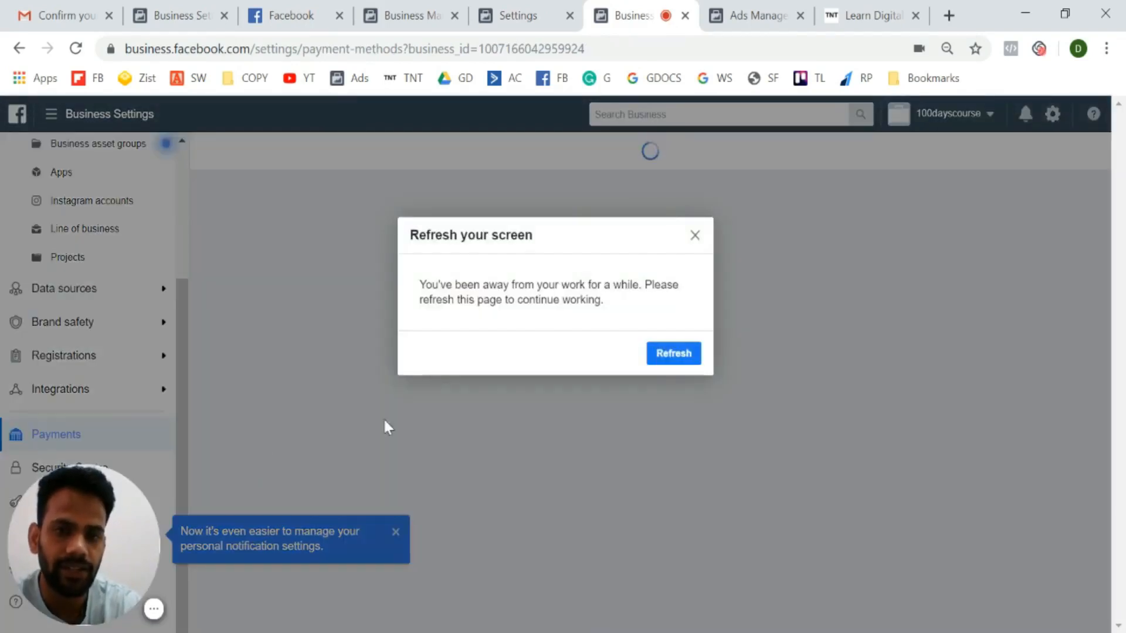
left_click(671, 354)
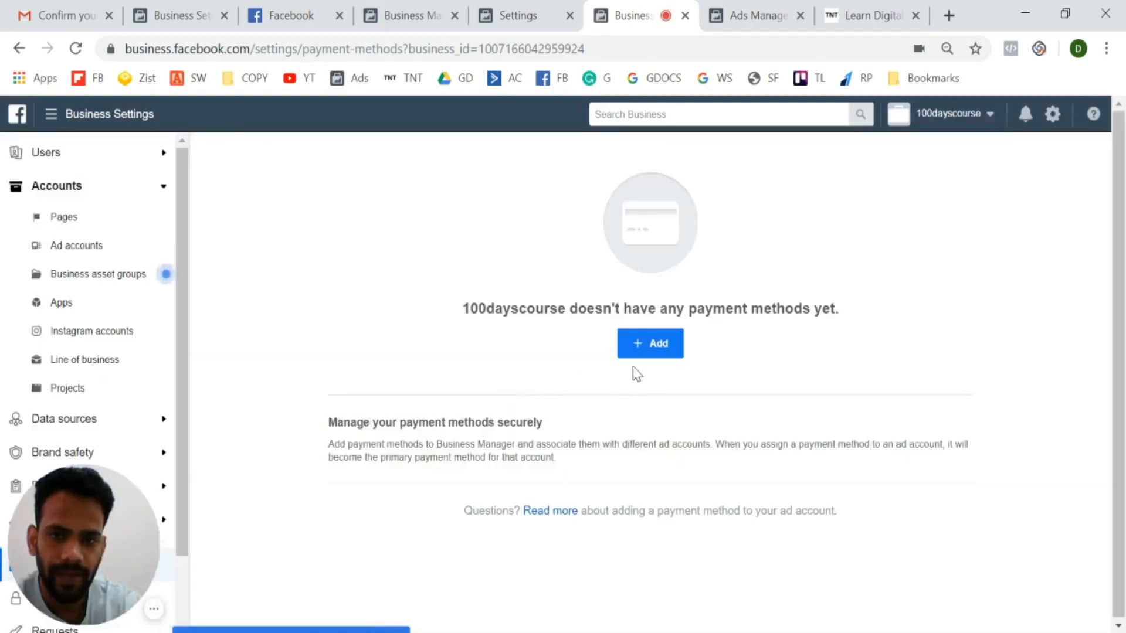
left_click(647, 355)
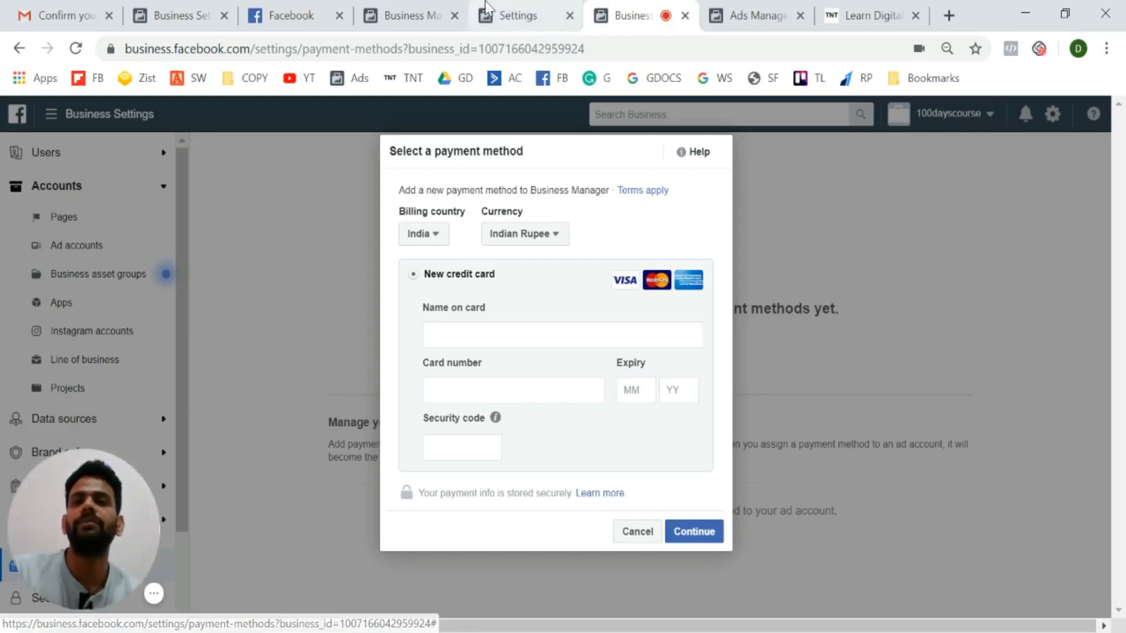
Go back to the Business Manager home showing the 100 Days Course ad account and DMC page.
left_click(419, 7)
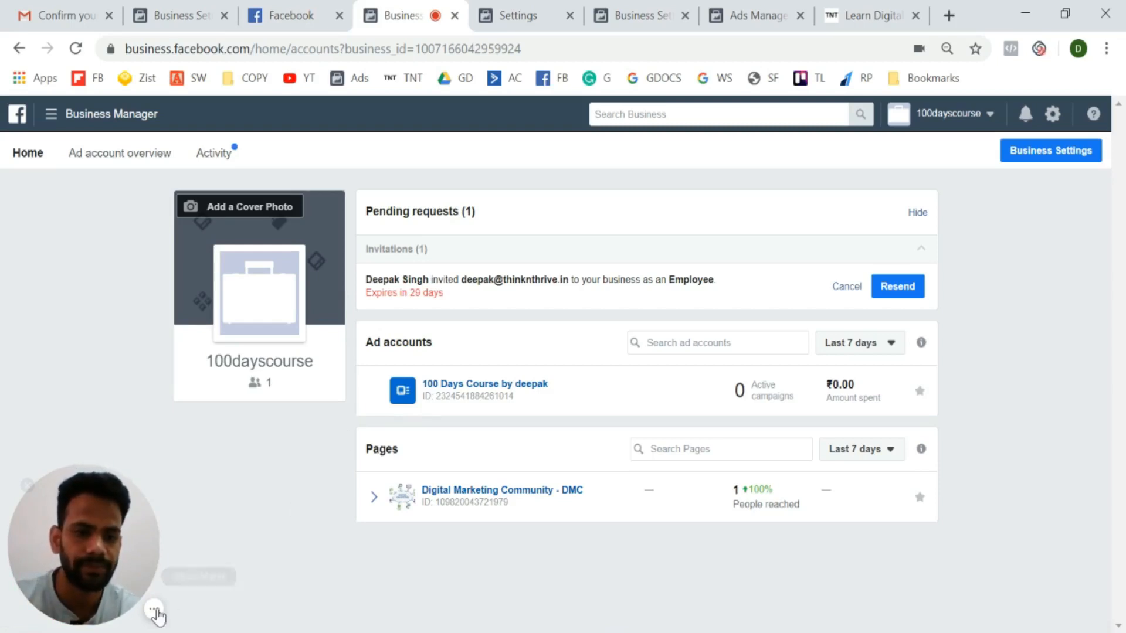
left_click(154, 611)
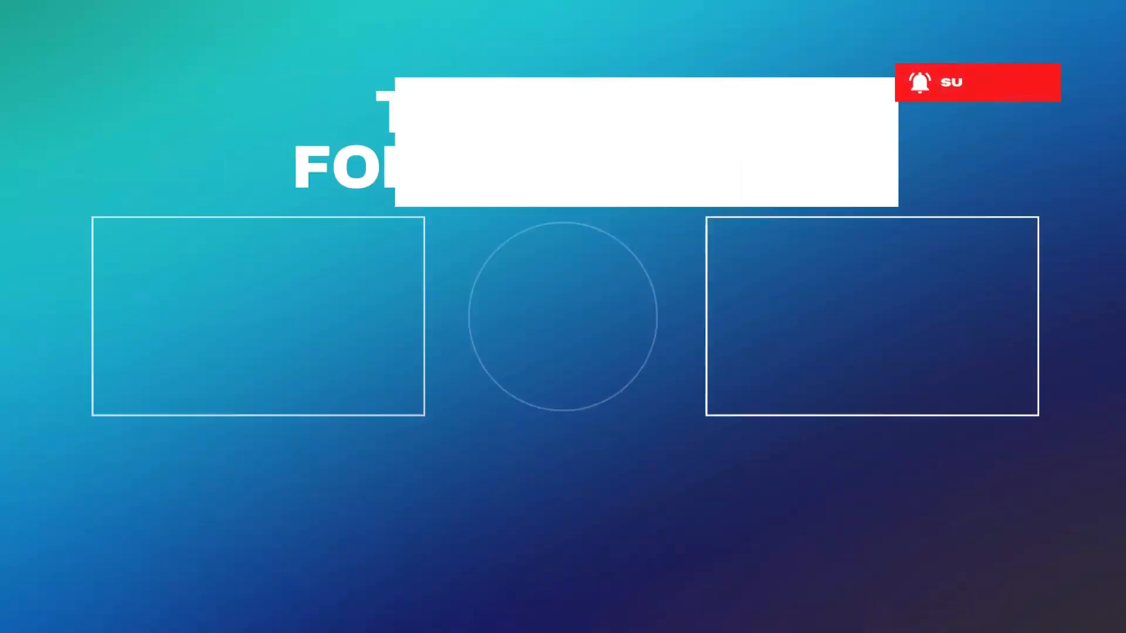